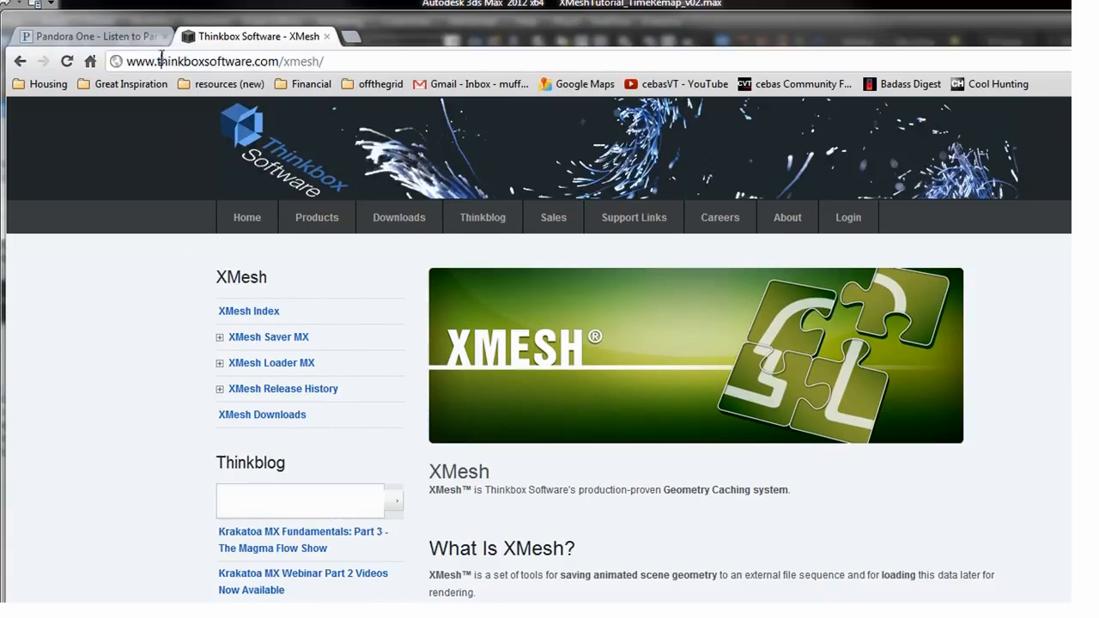
Highlight the geometry caching description on Thinkbox's XMesh page and switch back to the 3ds Max scene
drag(164, 57, 261, 60)
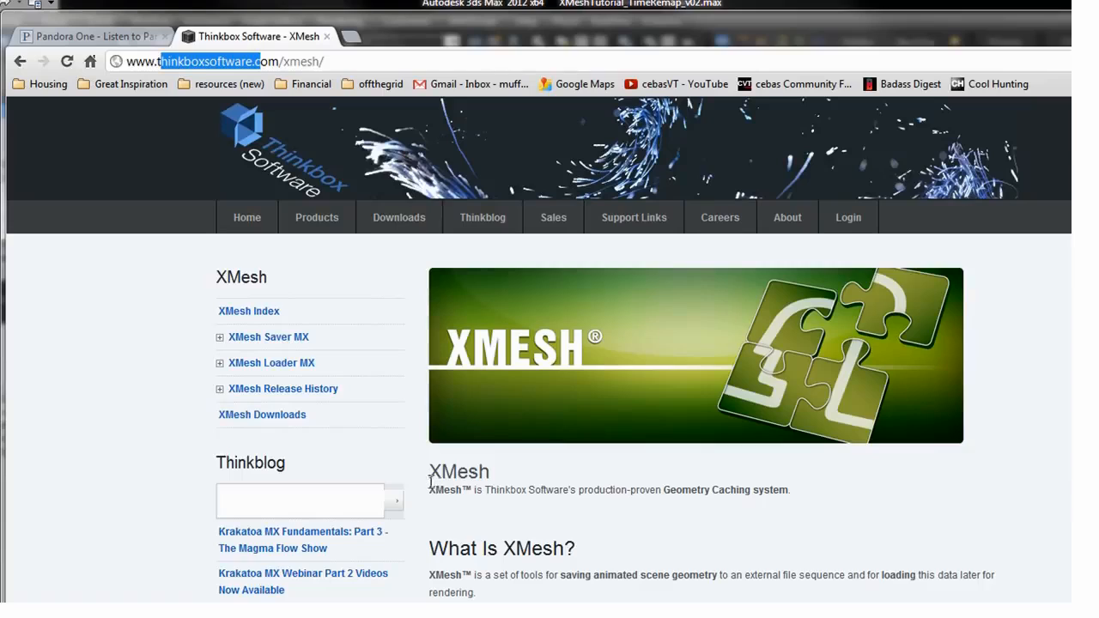
click(665, 488)
drag(665, 488, 795, 485)
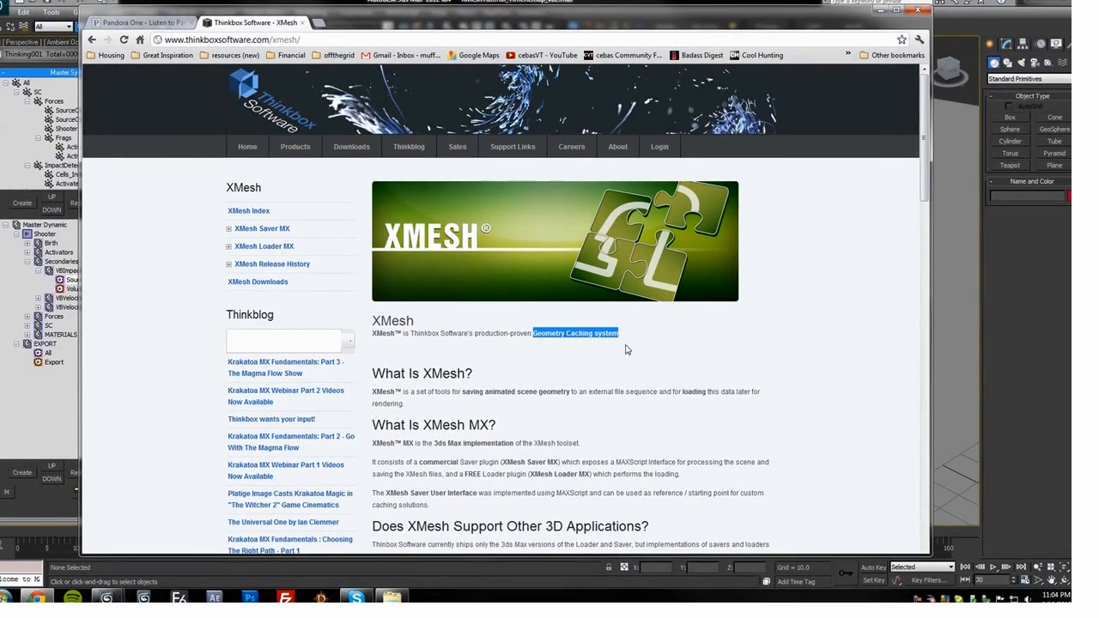
click(644, 1)
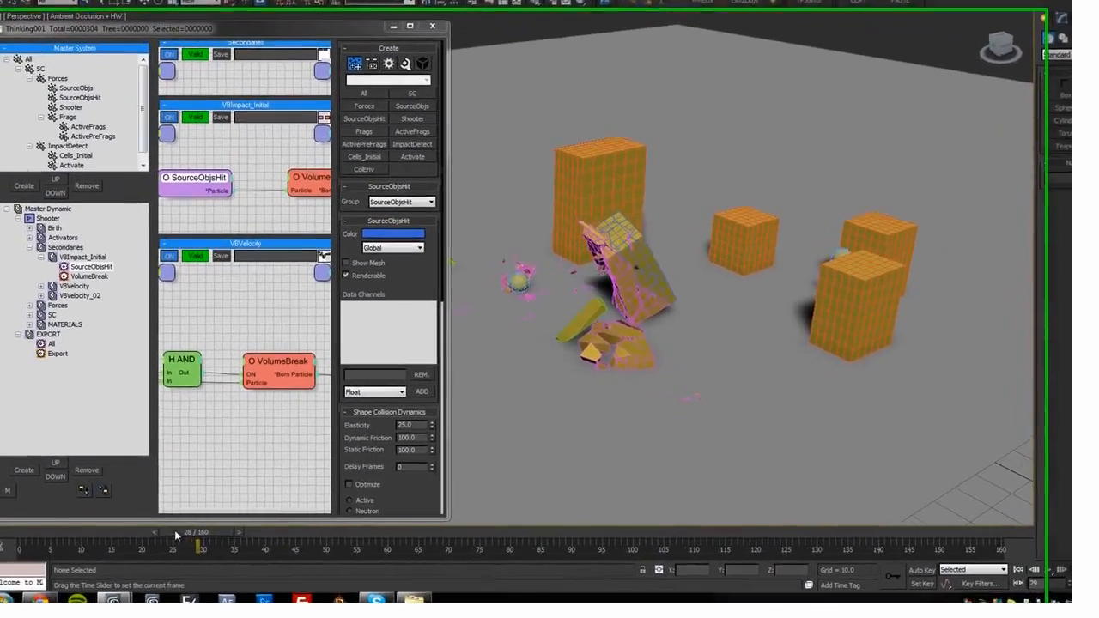
Preview the Thinking Particles fragmentation by scrubbing and playing the animation, and rewind to frame 0
drag(190, 534, 70, 535)
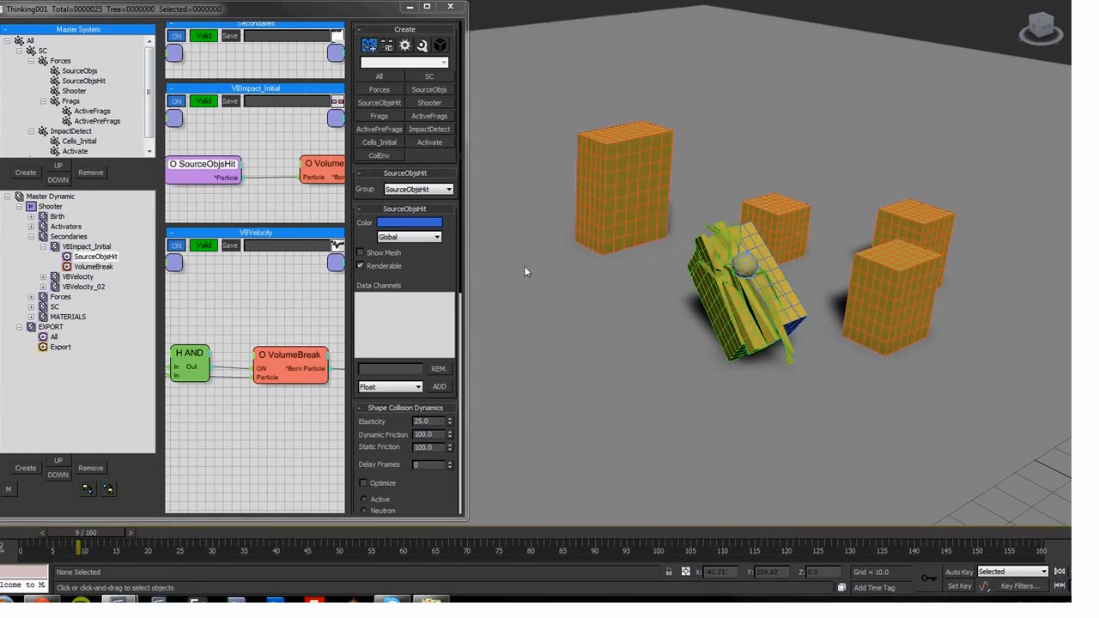
key(/)
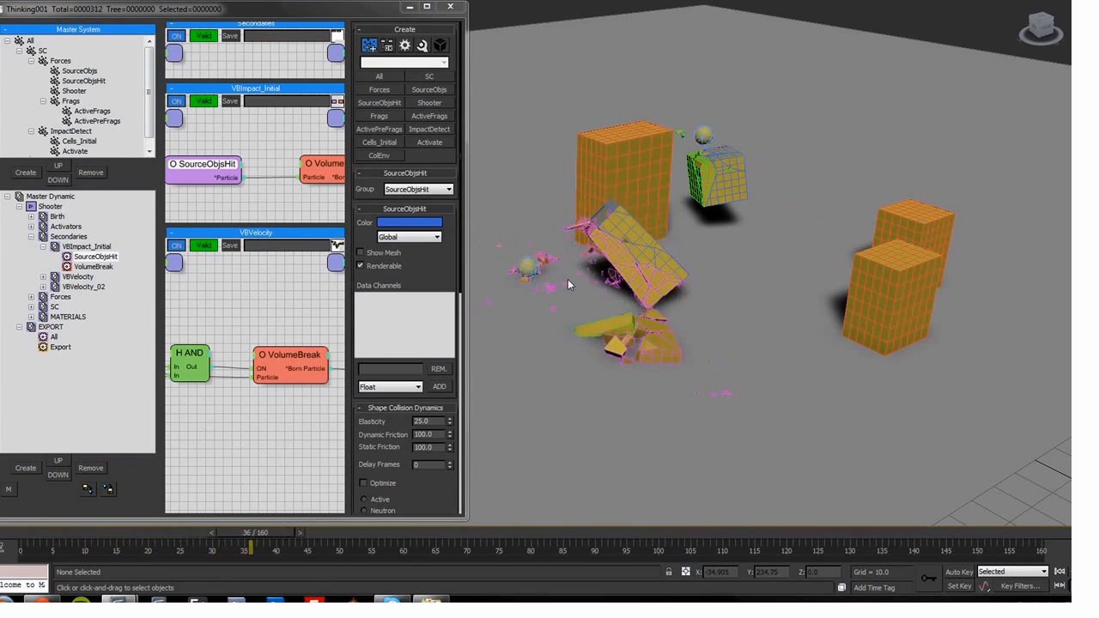
key(/)
key(F4)
drag(238, 526, 10, 537)
mouse_move(785, 266)
middle_down()
mouse_move(756, 260)
mouse_move(798, 261)
middle_up()
key(F4)
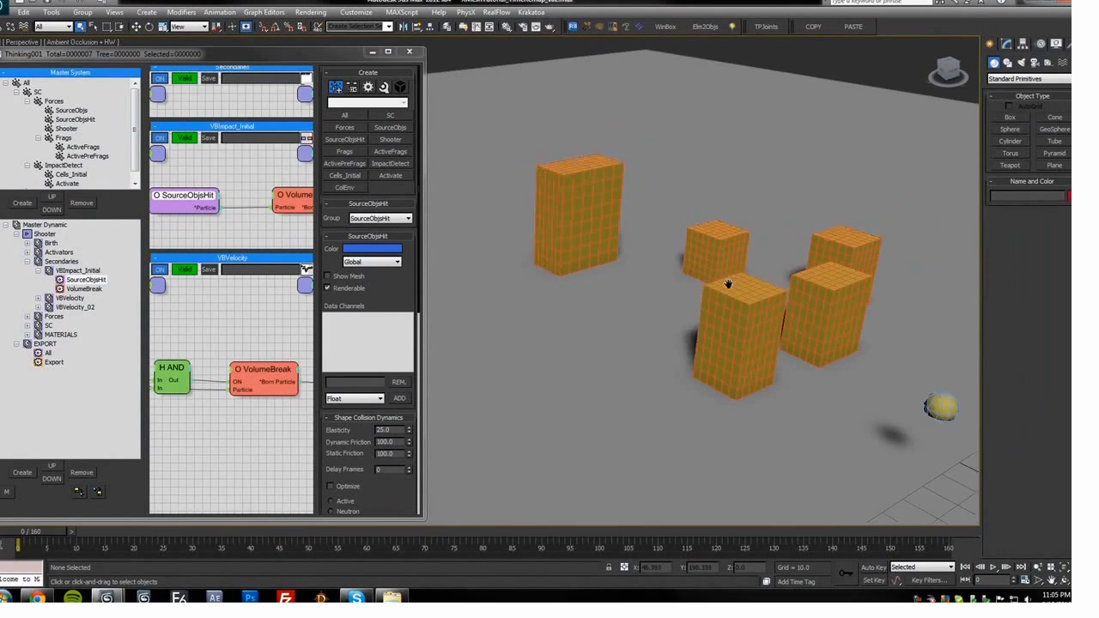
Play the full simulation while comparing edged, plain shaded and wireframe display, and return to shaded view at frame 0
key(/)
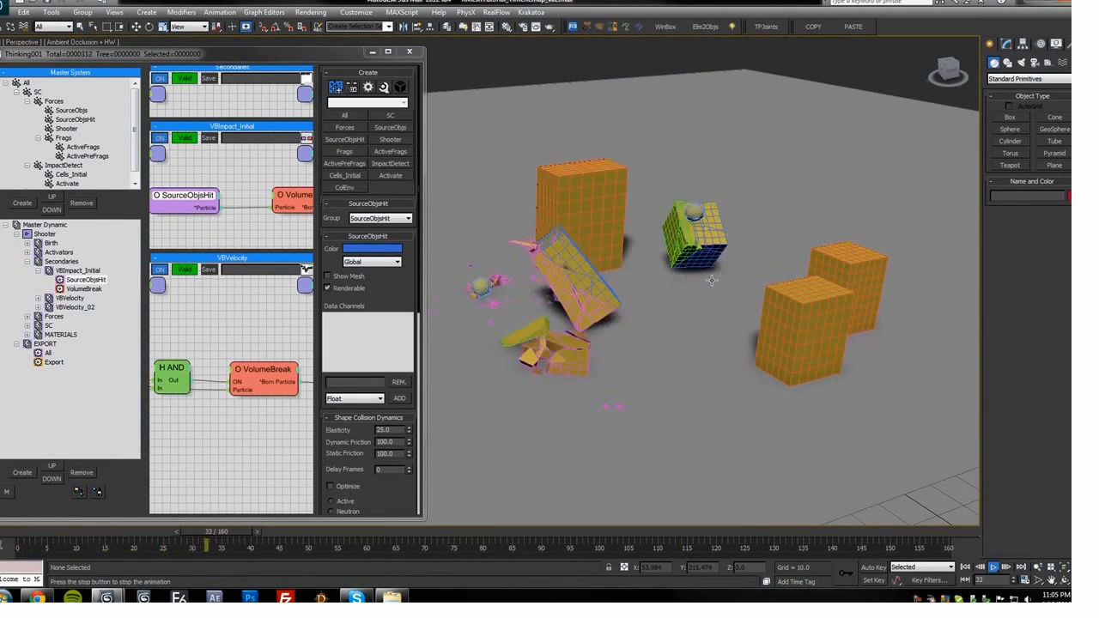
key(F4)
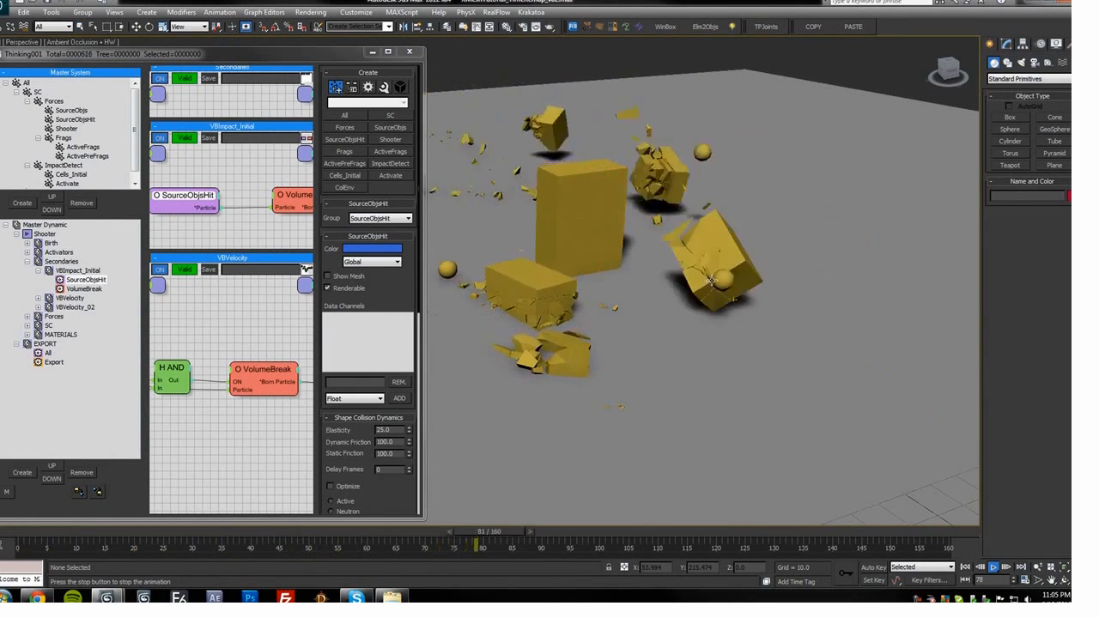
key(F3)
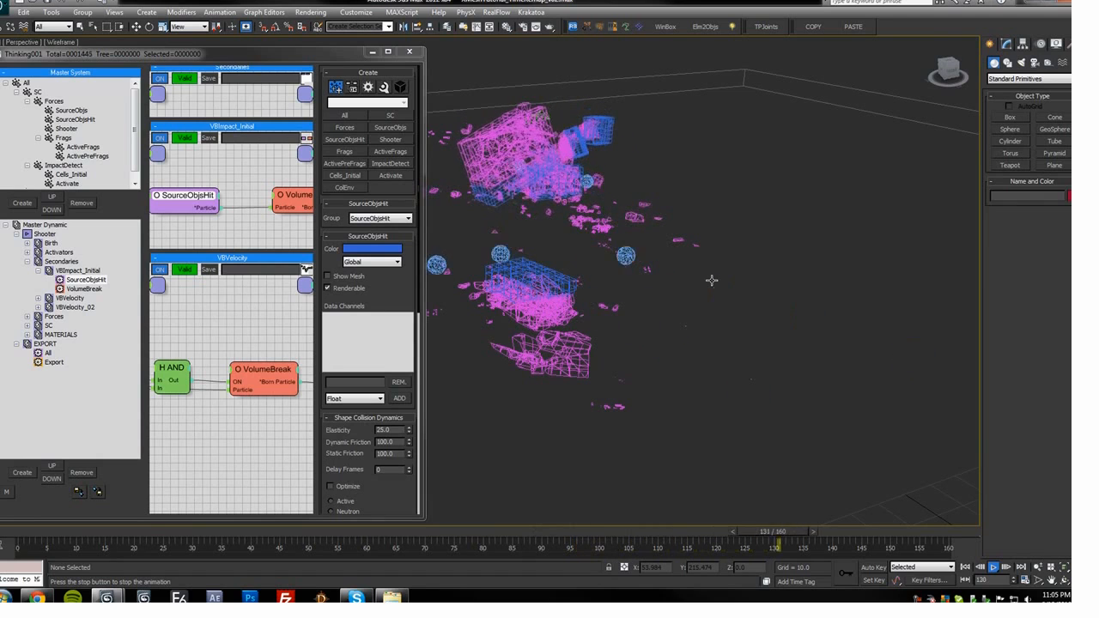
middle_drag(719, 289, 742, 284)
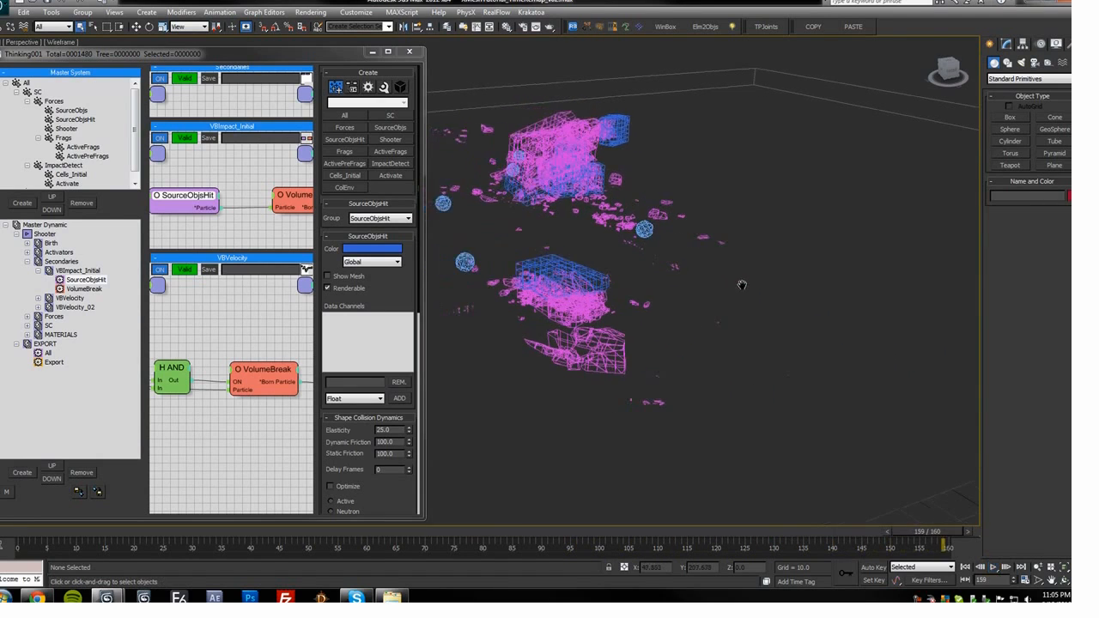
key(F3)
drag(404, 535, 4, 535)
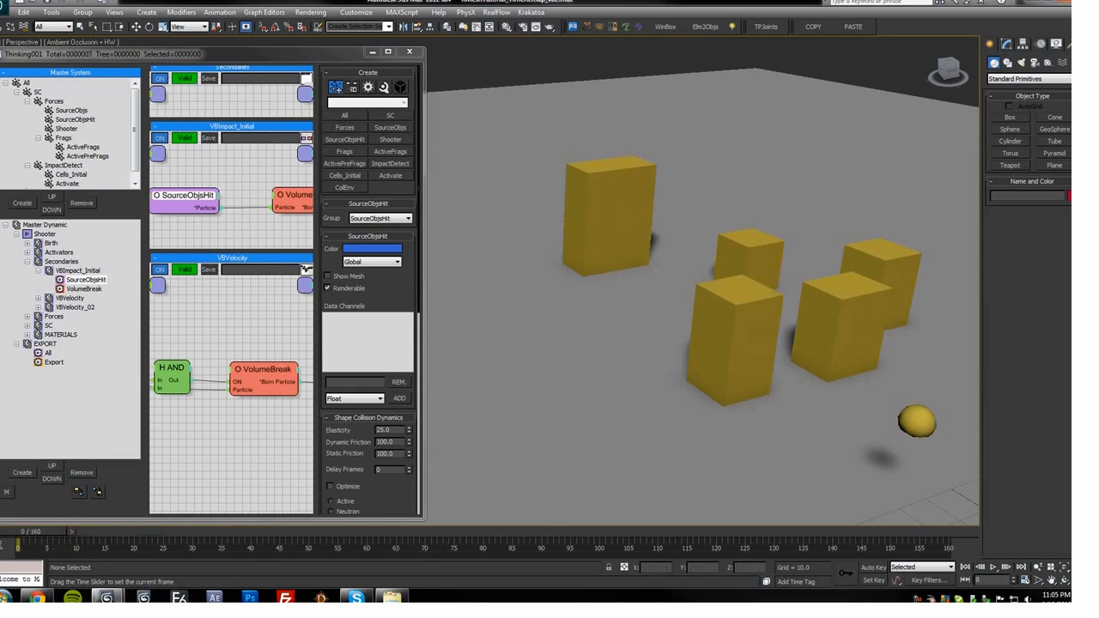
Show the Export operator's settings in the EXPORT dynamic set and switch the viewport to wireframe
click(54, 362)
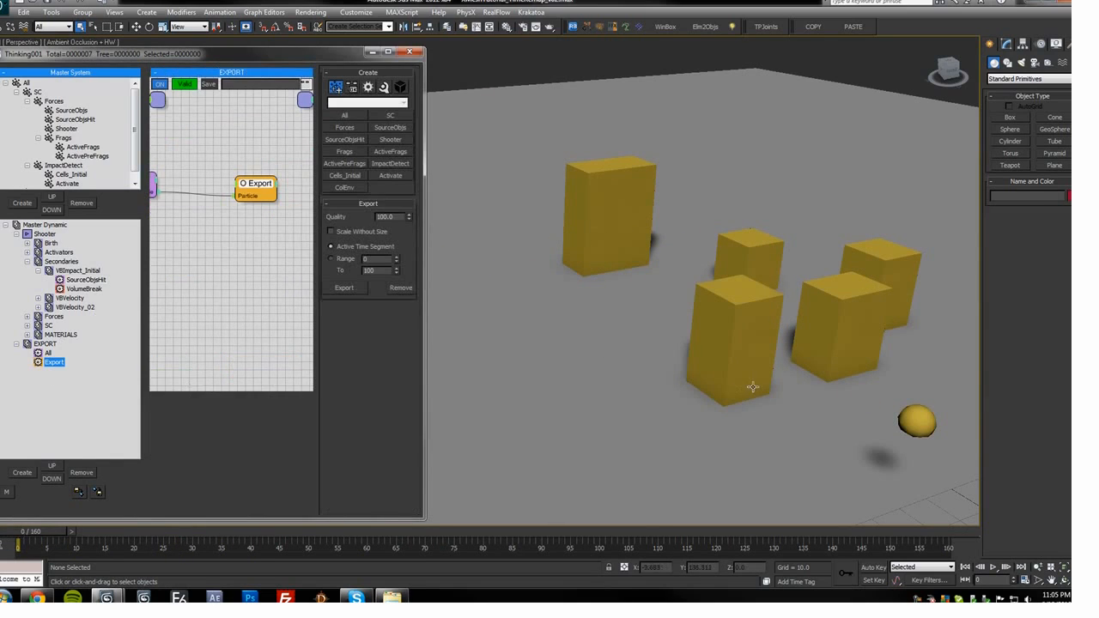
key(F3)
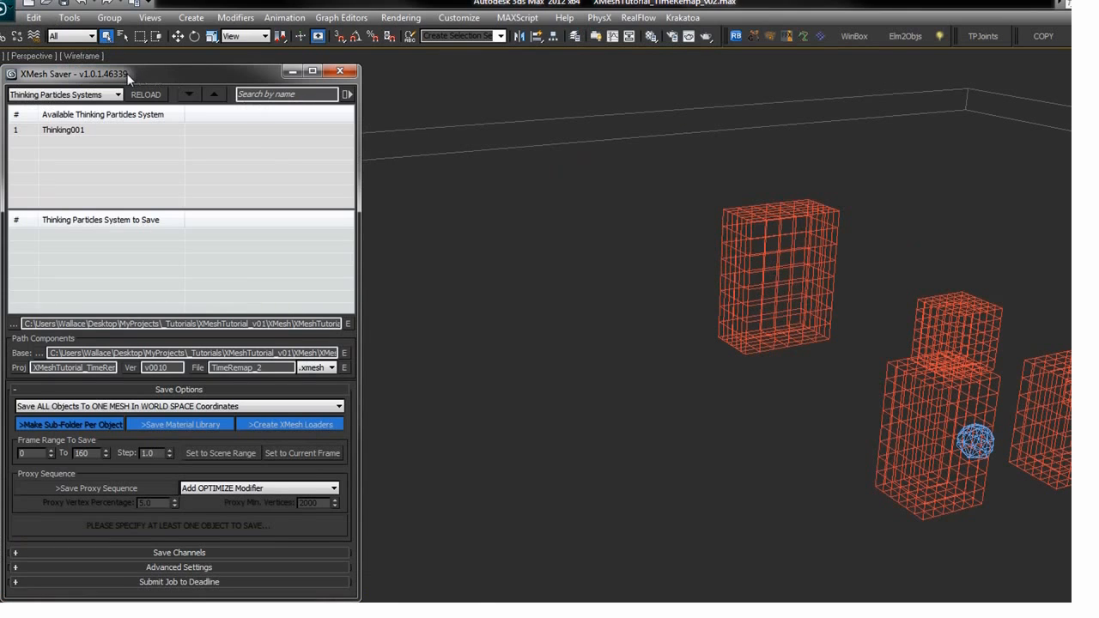
Review the object source types offered in XMesh Saver, keeping Thinking Particles Systems as the source
drag(128, 73, 133, 72)
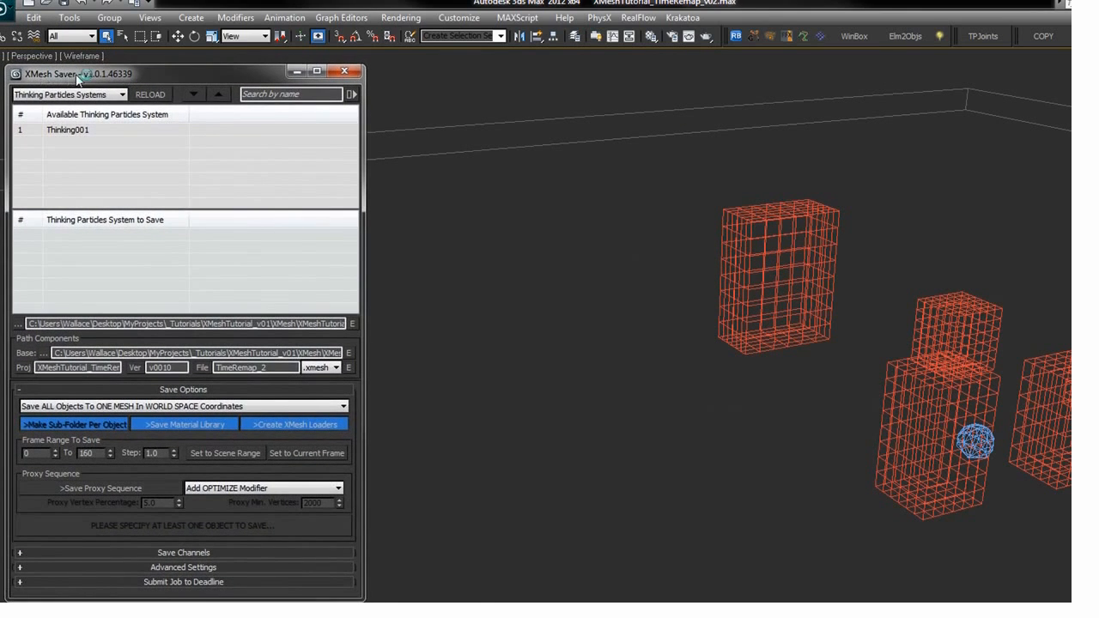
drag(78, 76, 74, 80)
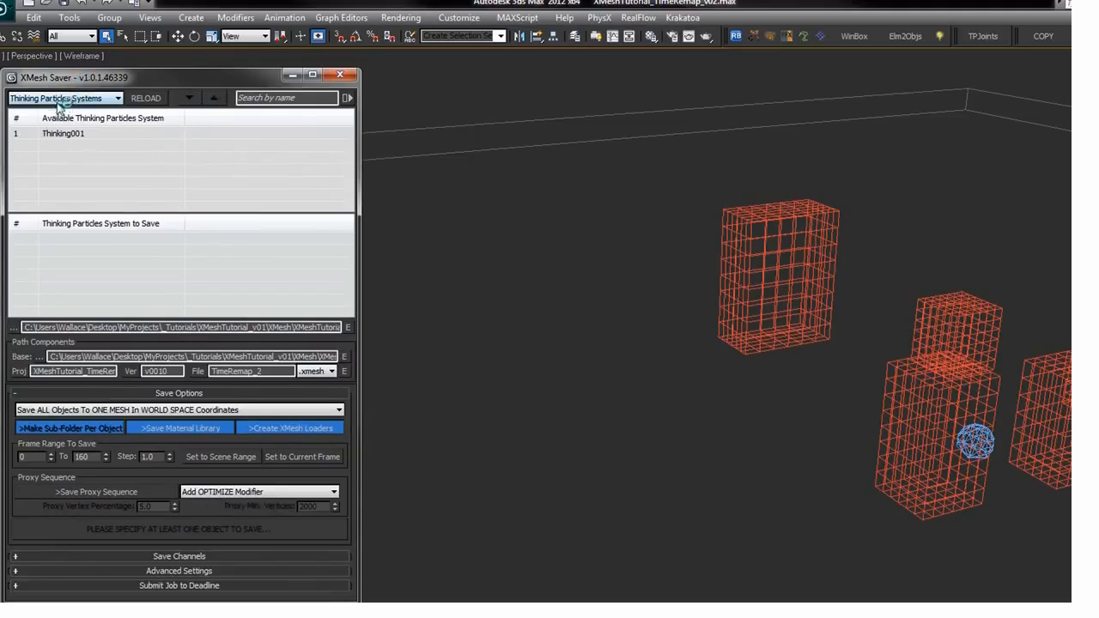
click(57, 98)
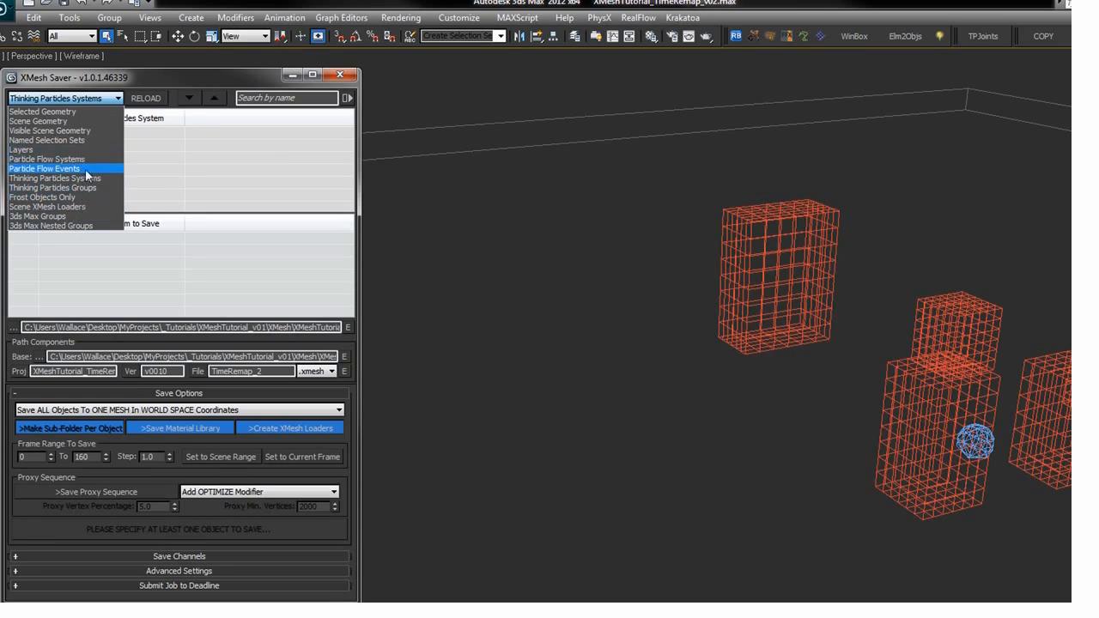
click(111, 74)
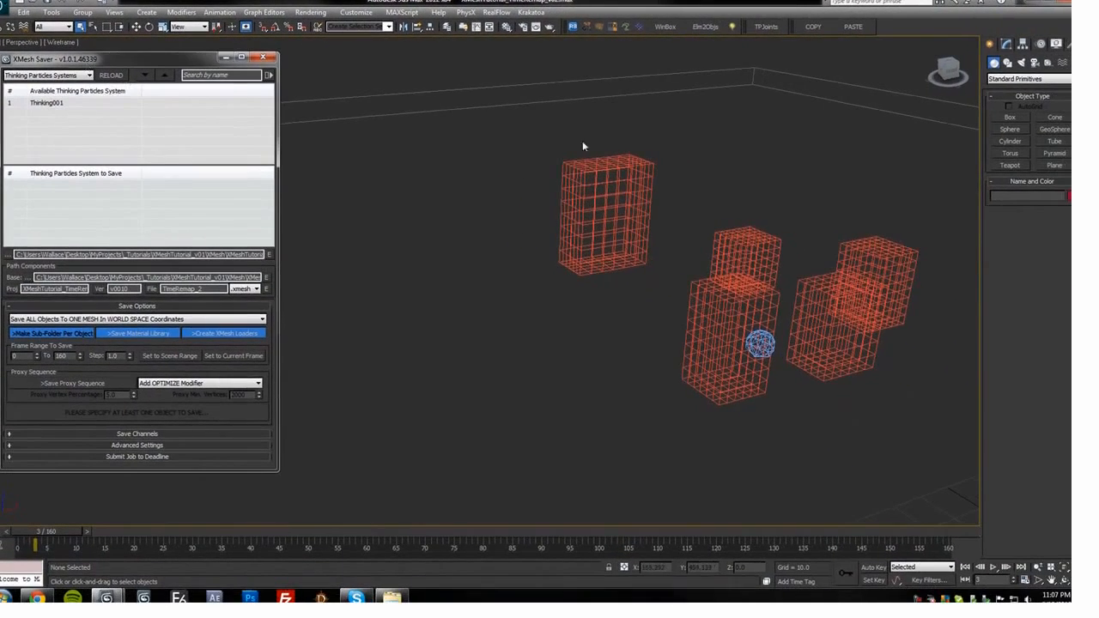
middle_drag(571, 211, 561, 207)
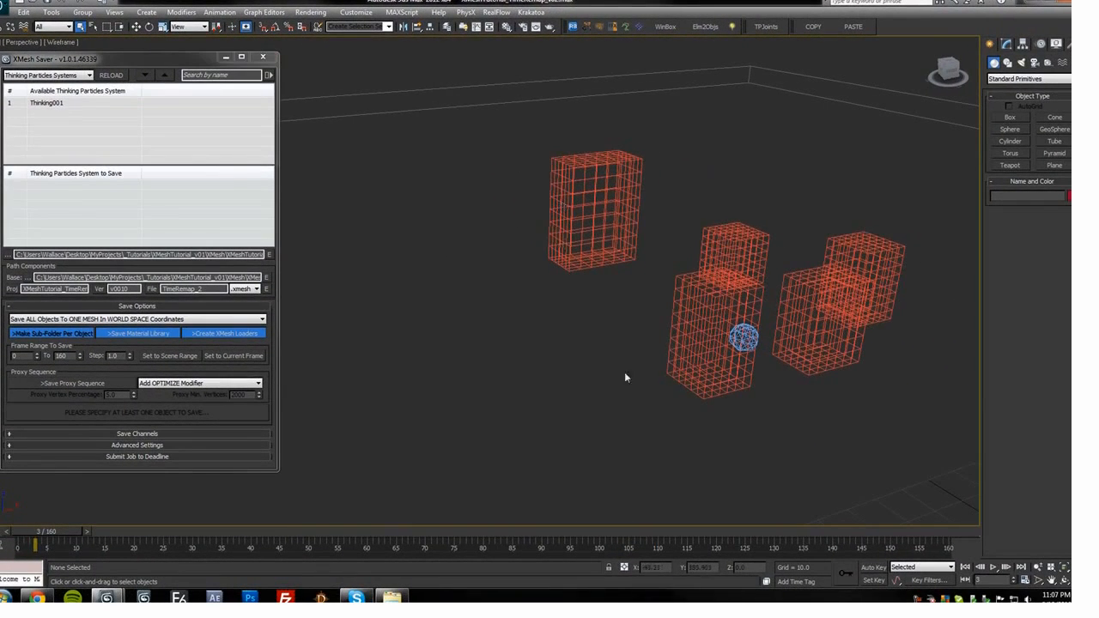
click(1006, 43)
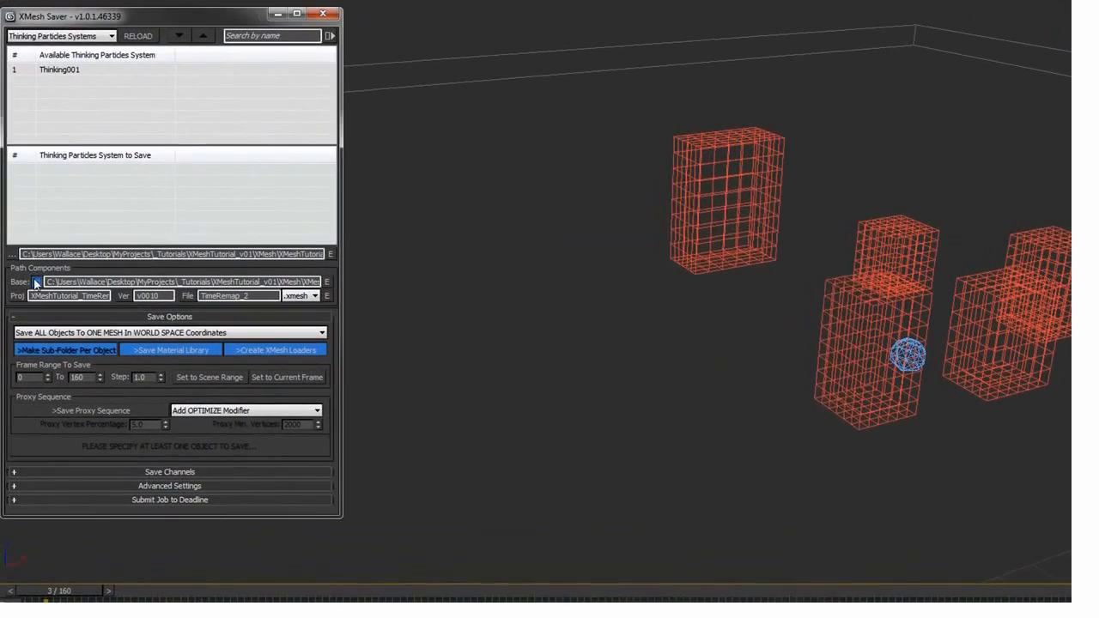
Choose the v0001 folder under XMeshTutorial_v01, XMesh, XMeshTutorial_TimeRemap as XMesh Saver's base path
click(36, 284)
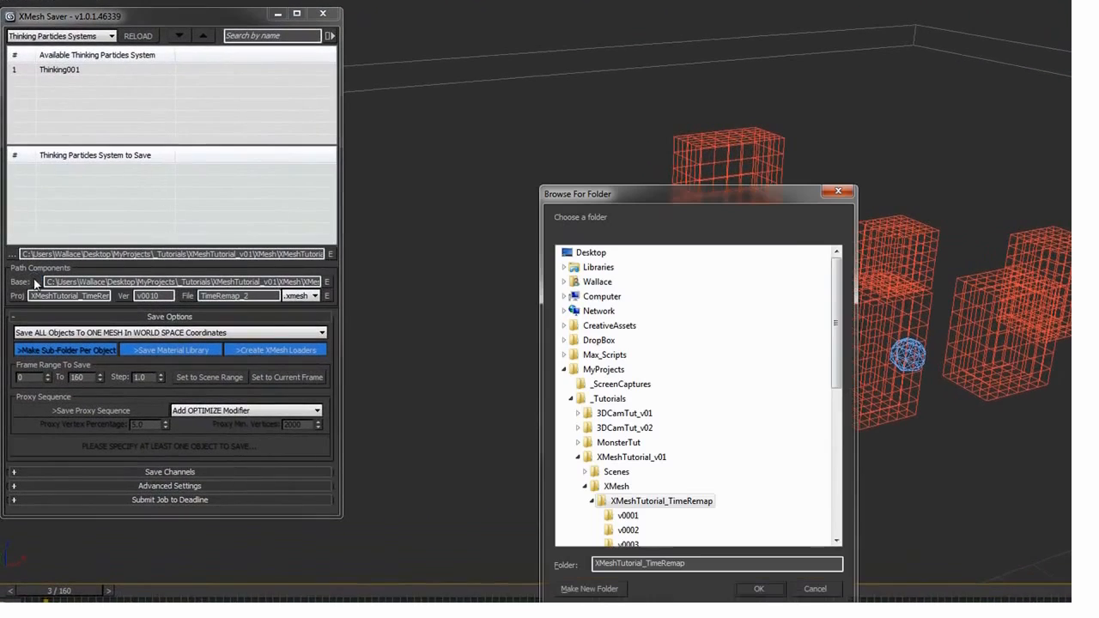
drag(665, 193, 480, 116)
click(401, 419)
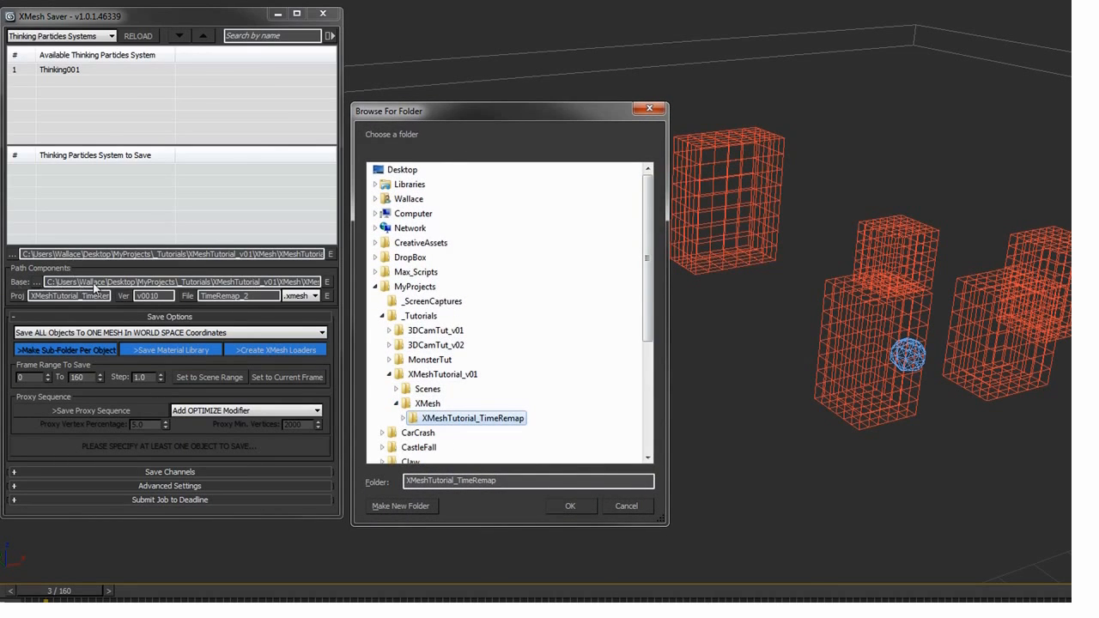
click(426, 404)
click(396, 405)
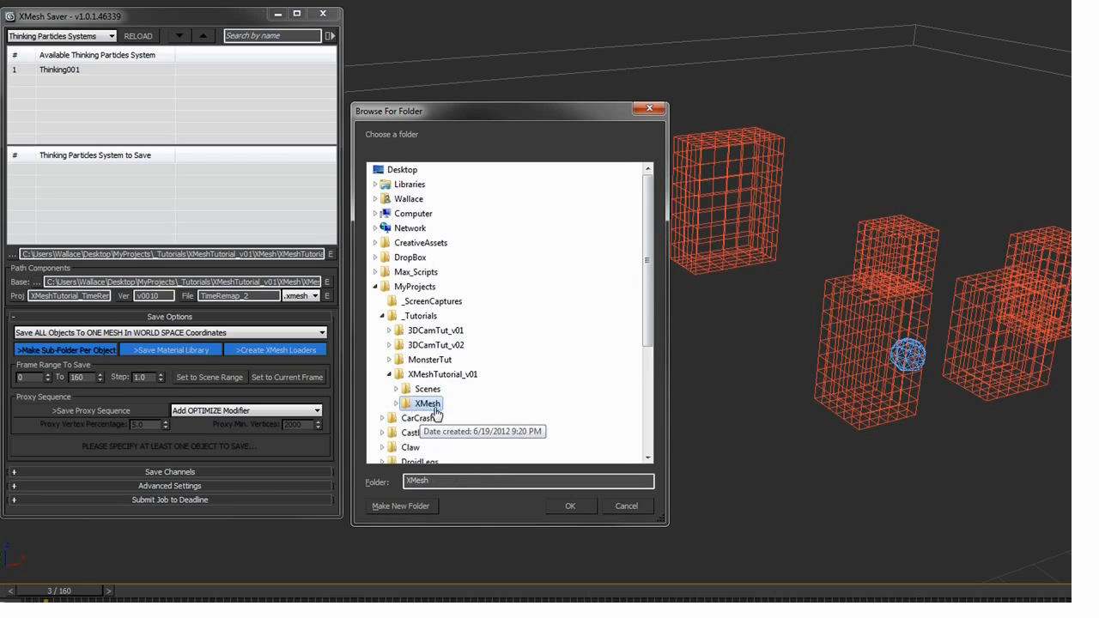
drag(470, 104, 471, 18)
click(396, 302)
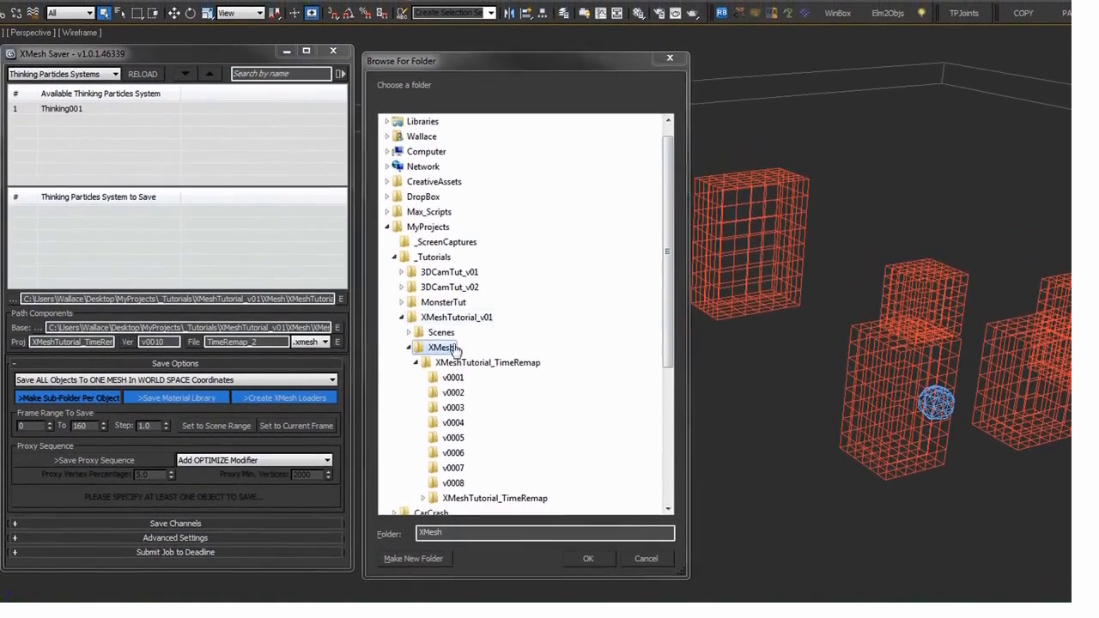
click(442, 348)
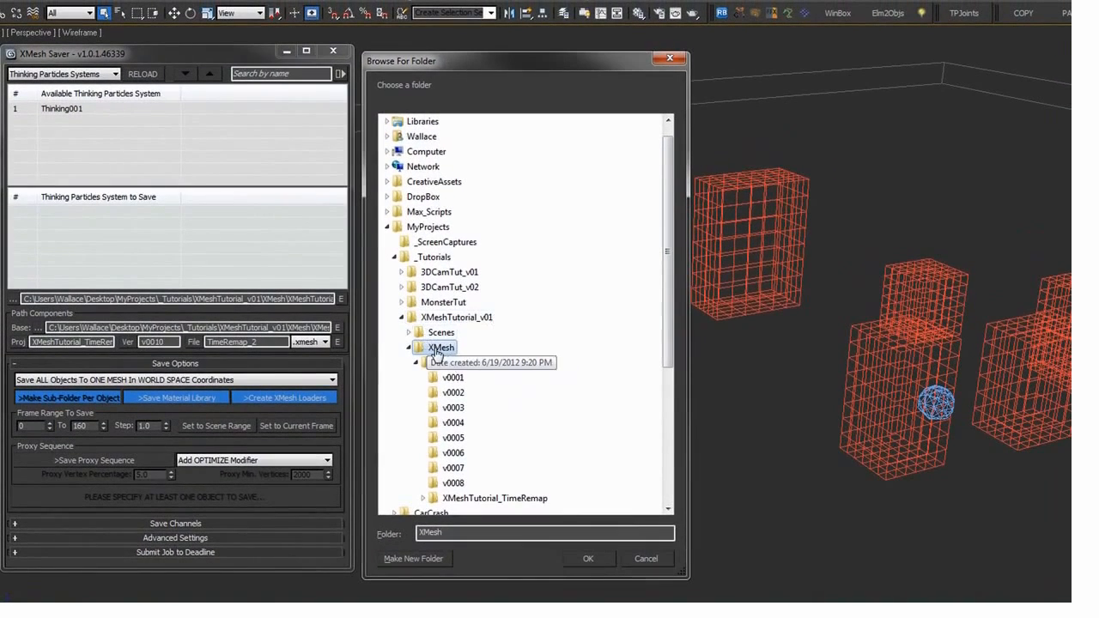
click(36, 344)
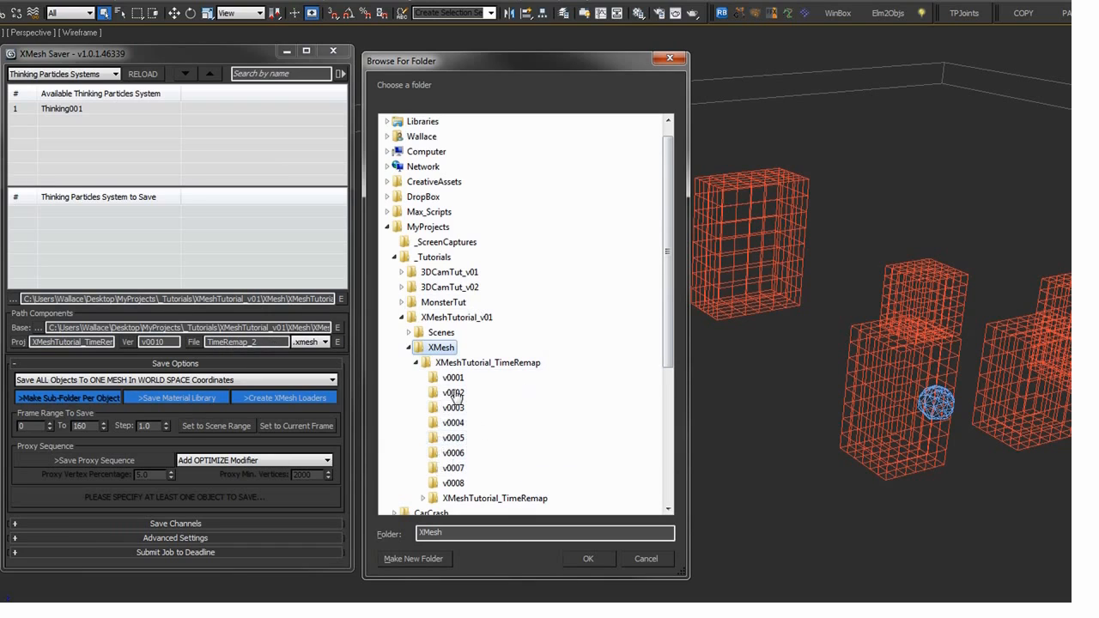
click(452, 377)
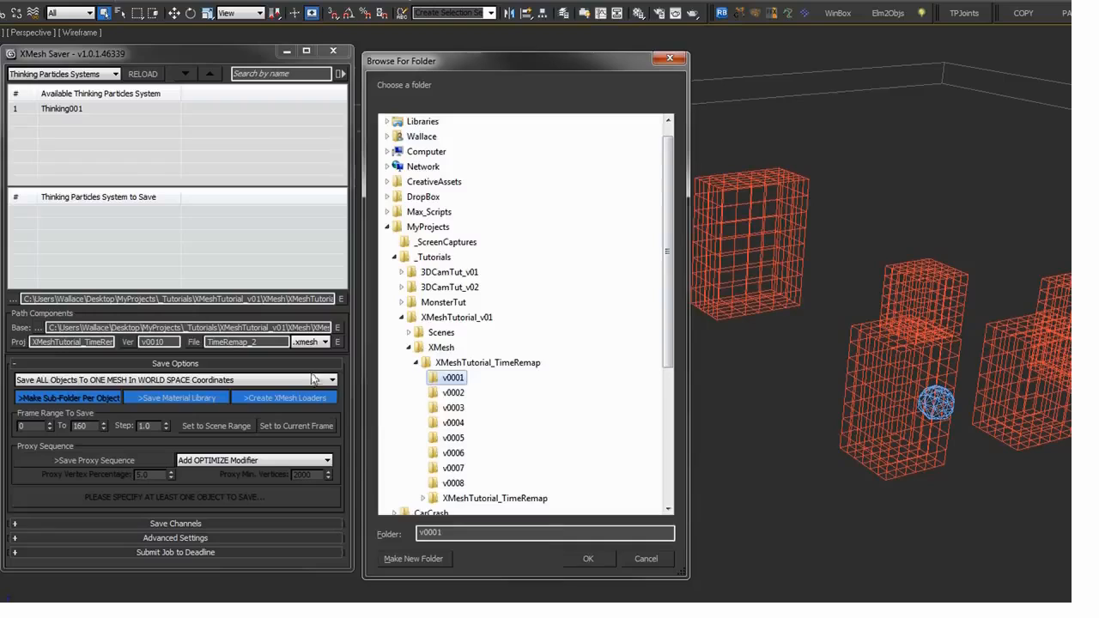
click(589, 559)
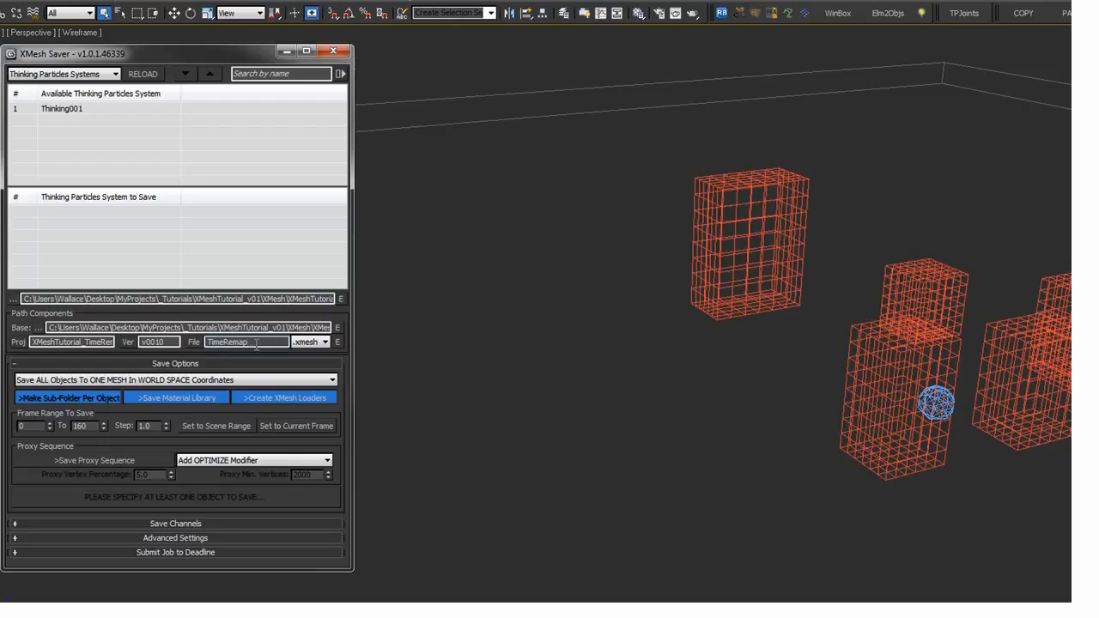
Choose Save ALL Objects To ONE MESH In WORLD SPACE Coordinates as the save mode
click(55, 384)
click(72, 384)
click(70, 383)
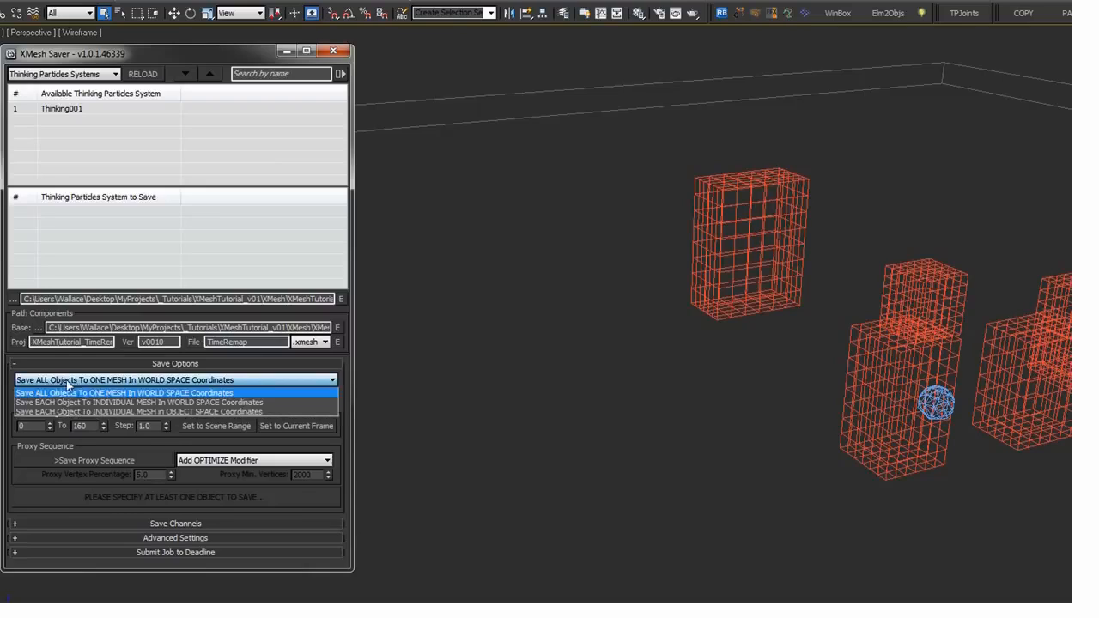
click(155, 387)
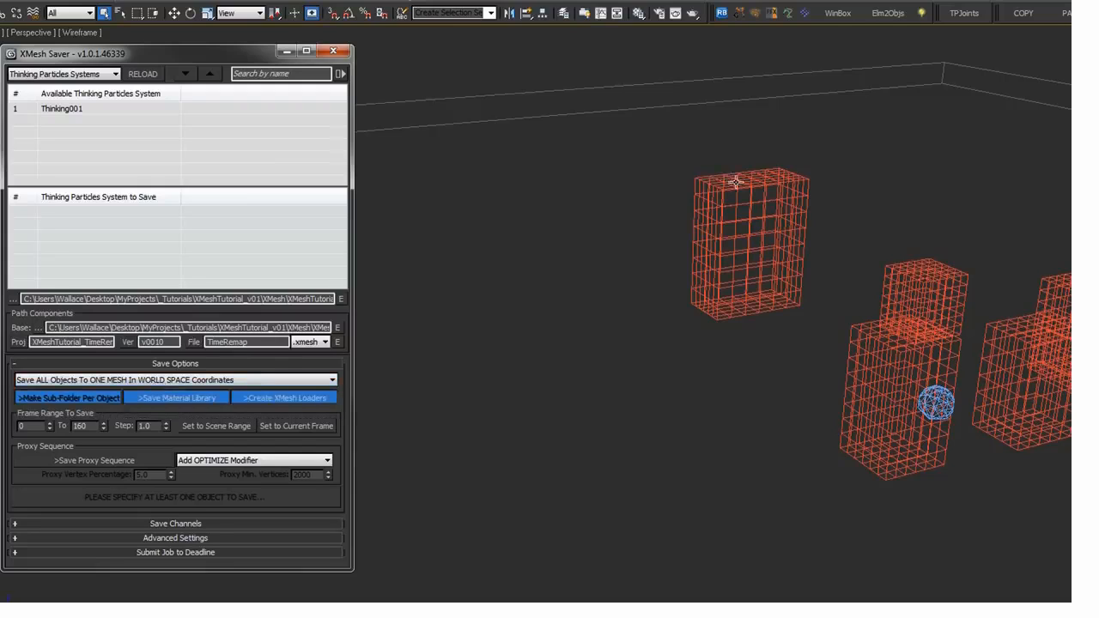
Set the XMesh Saver source to Thinking Particles Groups and select the Thinking001>SC group
click(64, 75)
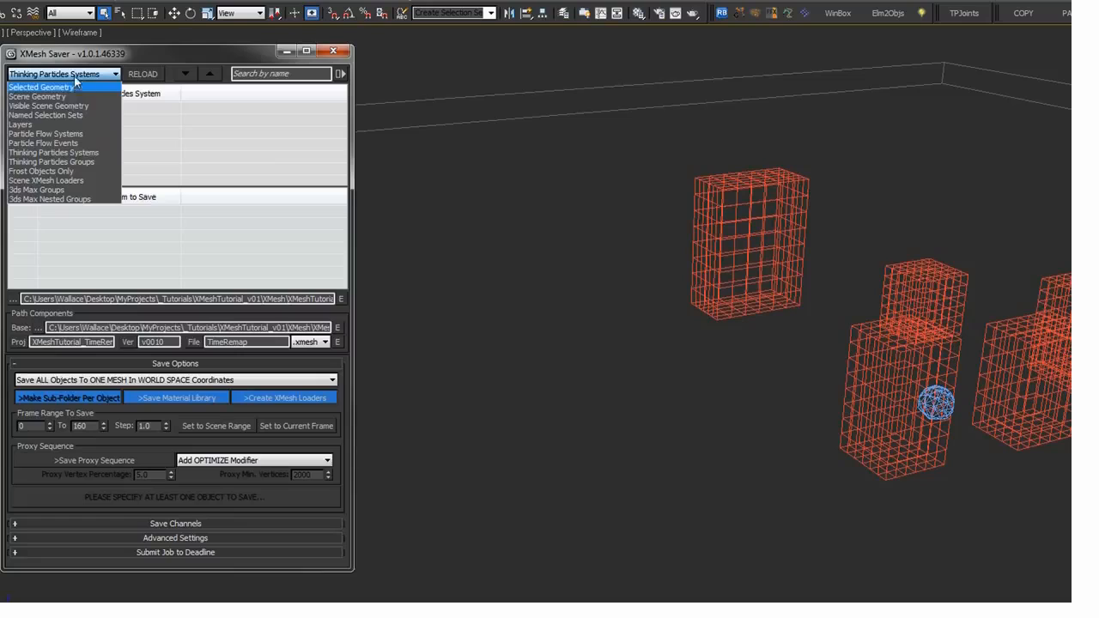
click(93, 161)
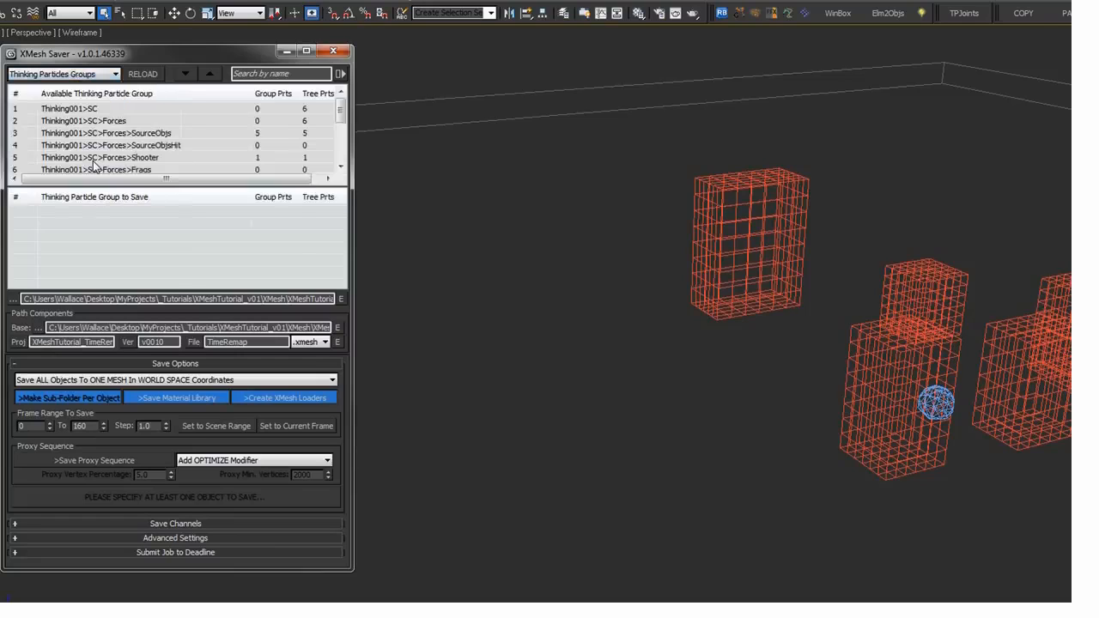
click(89, 110)
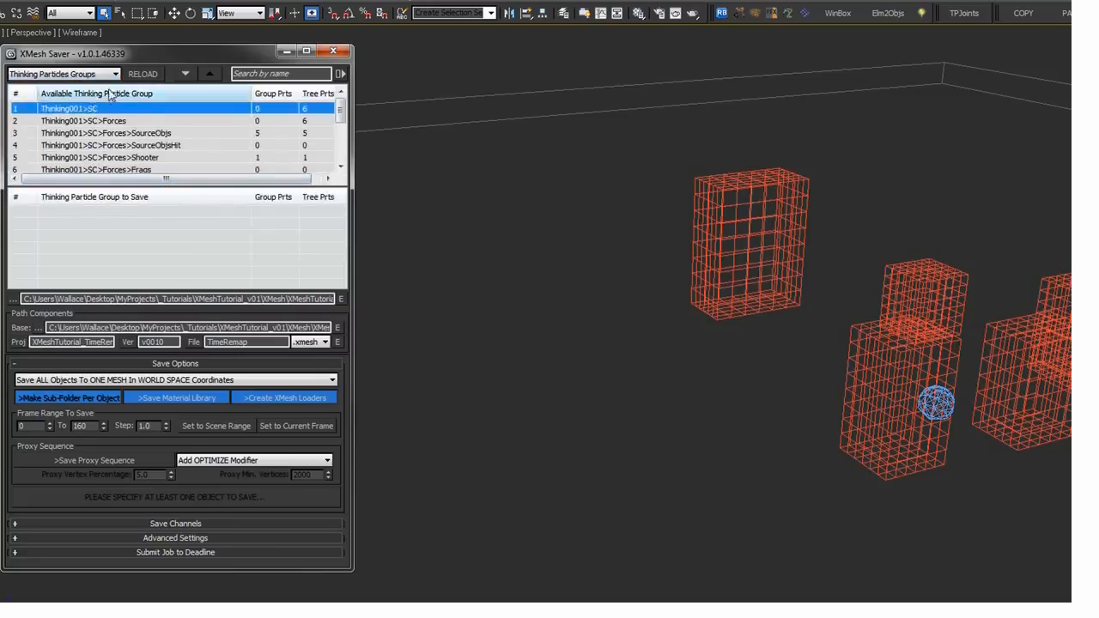
drag(346, 115, 346, 120)
scroll(346, 123, up, 1)
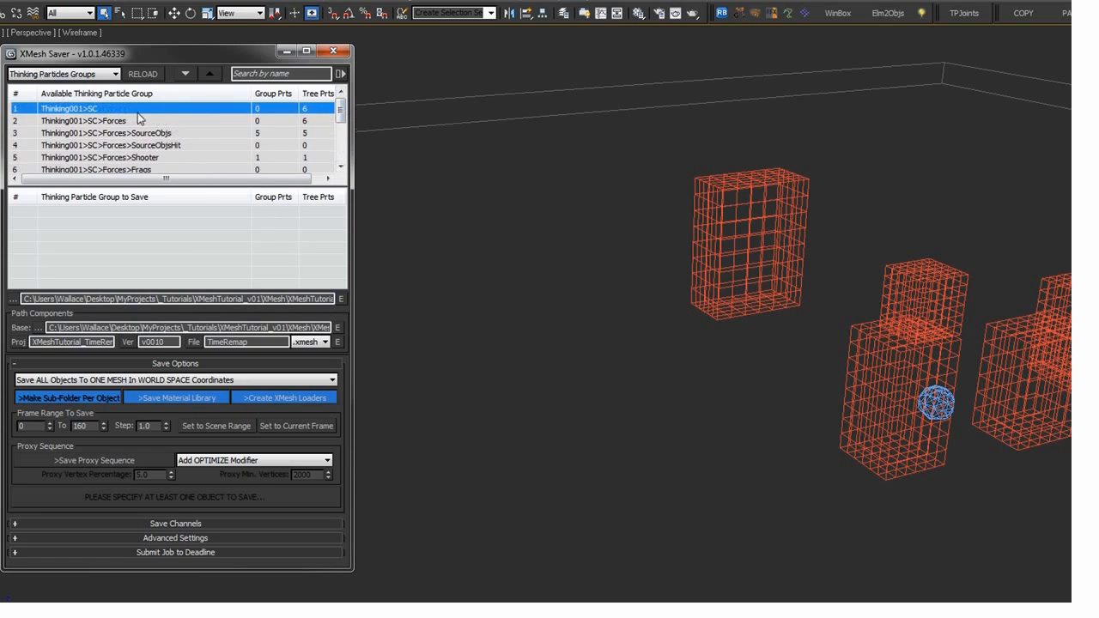
Add the eleven groups from Thinking001>SC through Thinking001>SC>ImpactDetect>Activate to the save list, leaving out ColEnv
double_click(112, 110)
double_click(101, 109)
double_click(99, 110)
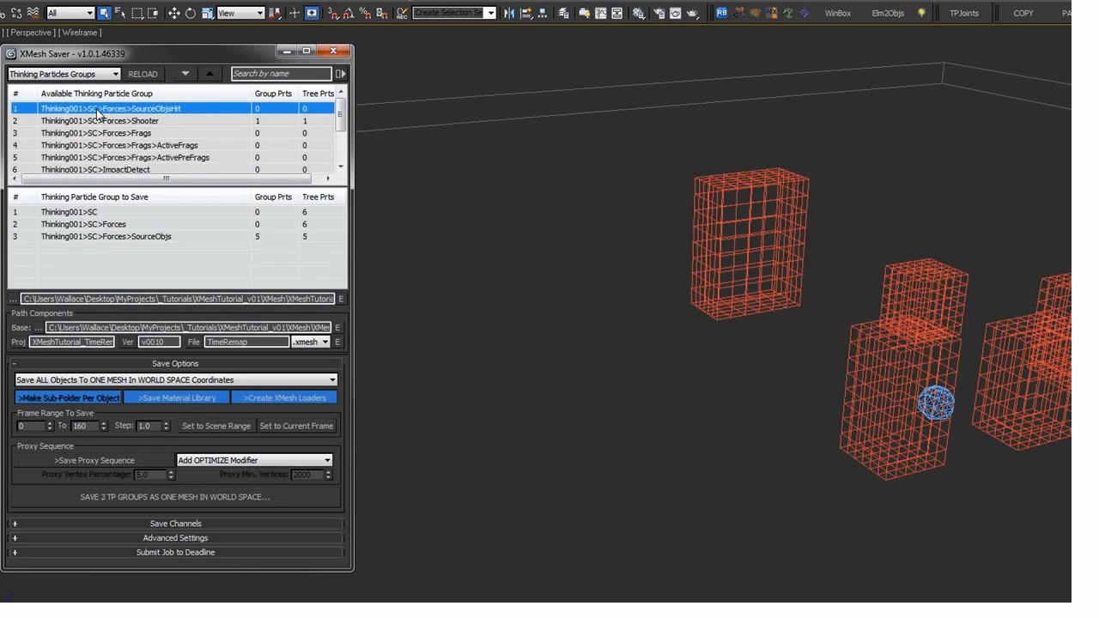
double_click(99, 110)
double_click(99, 110)
double_click(99, 110)
double_click(99, 110)
double_click(99, 110)
double_click(99, 109)
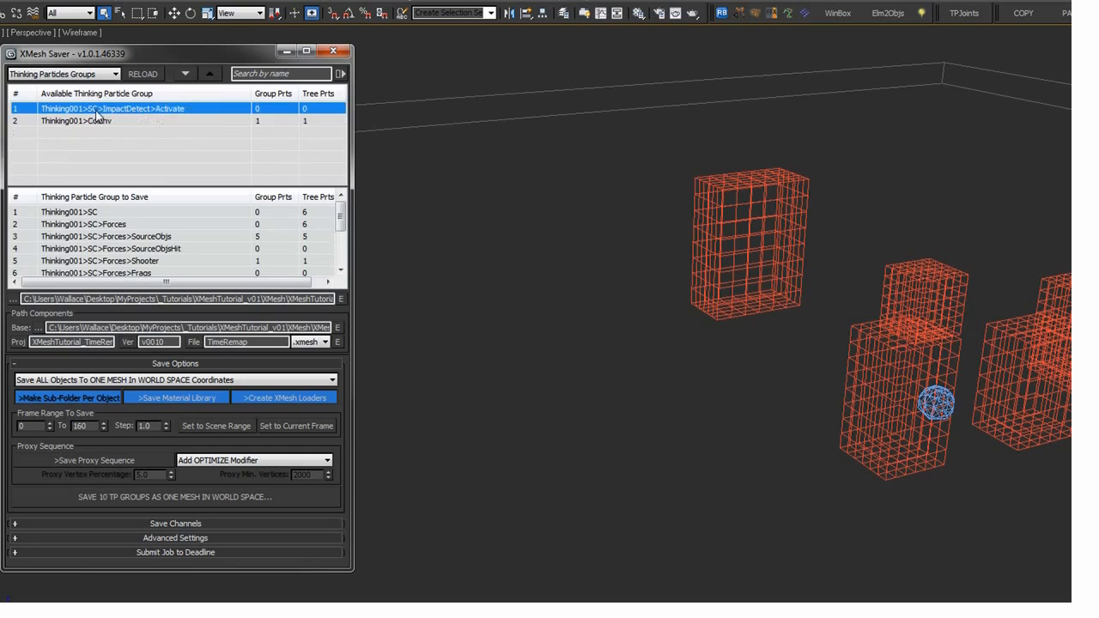
double_click(98, 109)
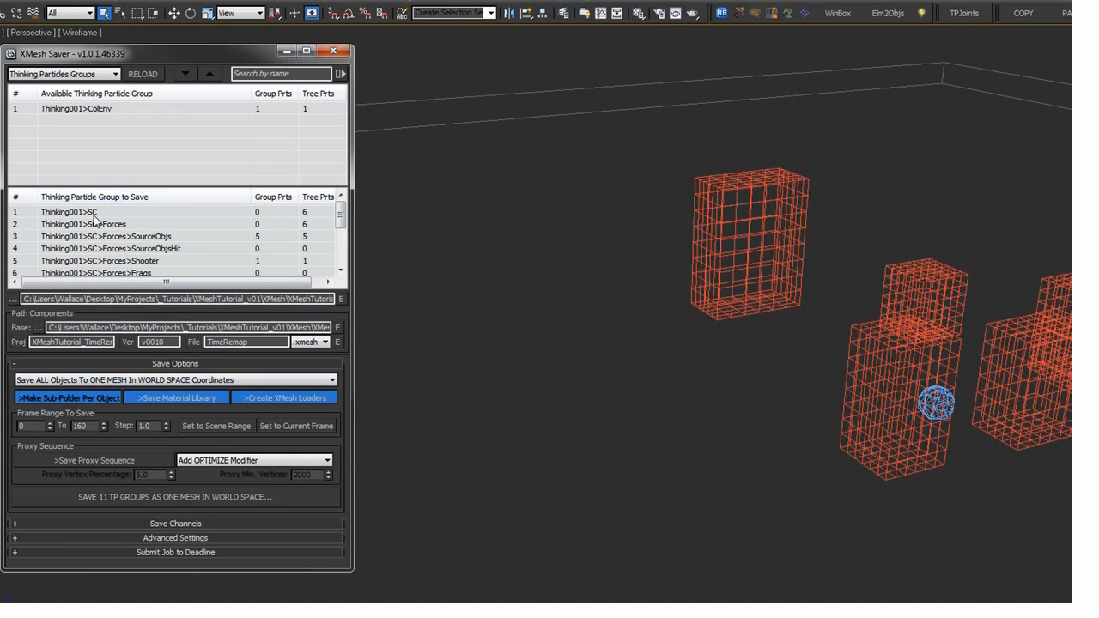
Review the Thinking Particles groups in the save list, including SC, Forces and SourceObjs
drag(340, 219, 340, 251)
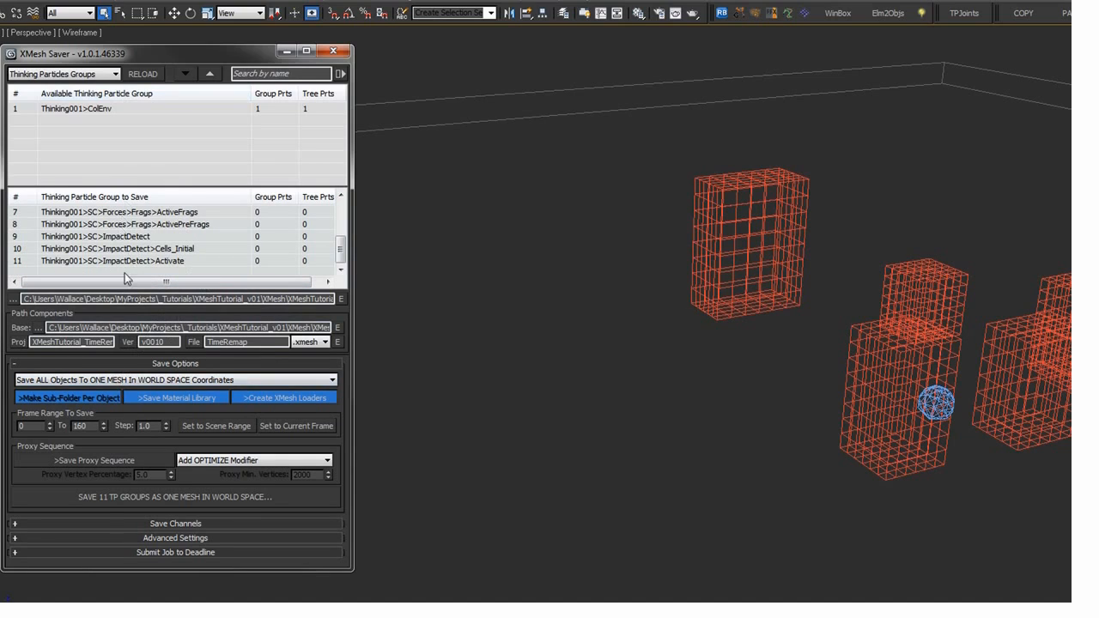
scroll(152, 234, up, 2)
mouse_move(150, 234)
mouse_down()
mouse_move(137, 257)
mouse_move(142, 220)
mouse_move(133, 238)
mouse_up()
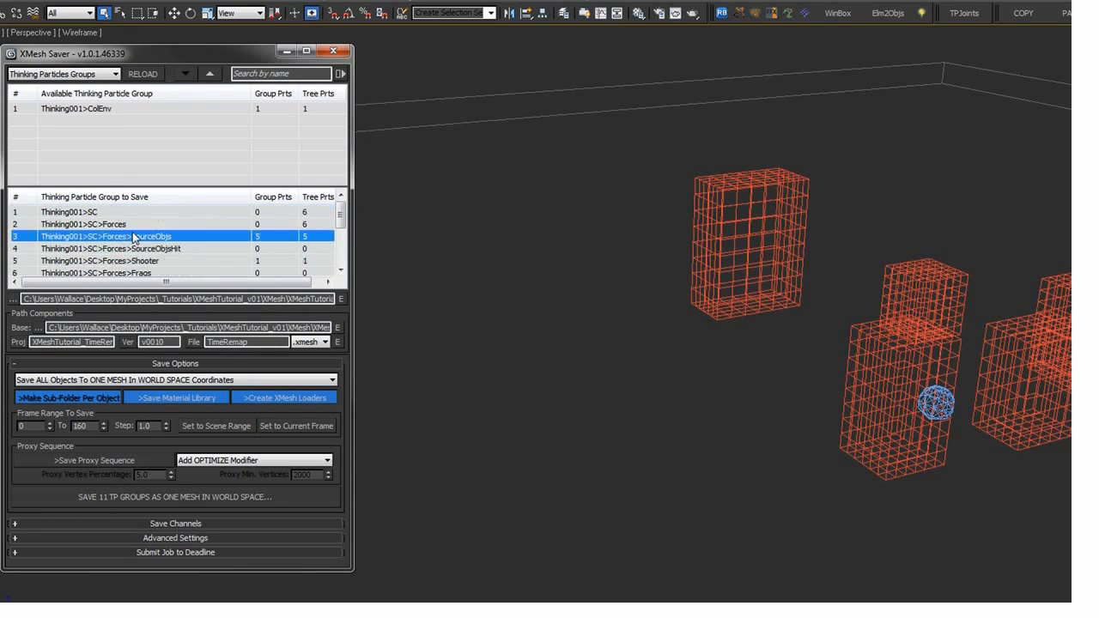
click(124, 222)
click(120, 214)
click(122, 237)
Try the Save EACH Object To INDIVIDUAL MESH In WORLD SPACE Coordinates mode and return to Save ALL Objects To ONE MESH
click(137, 381)
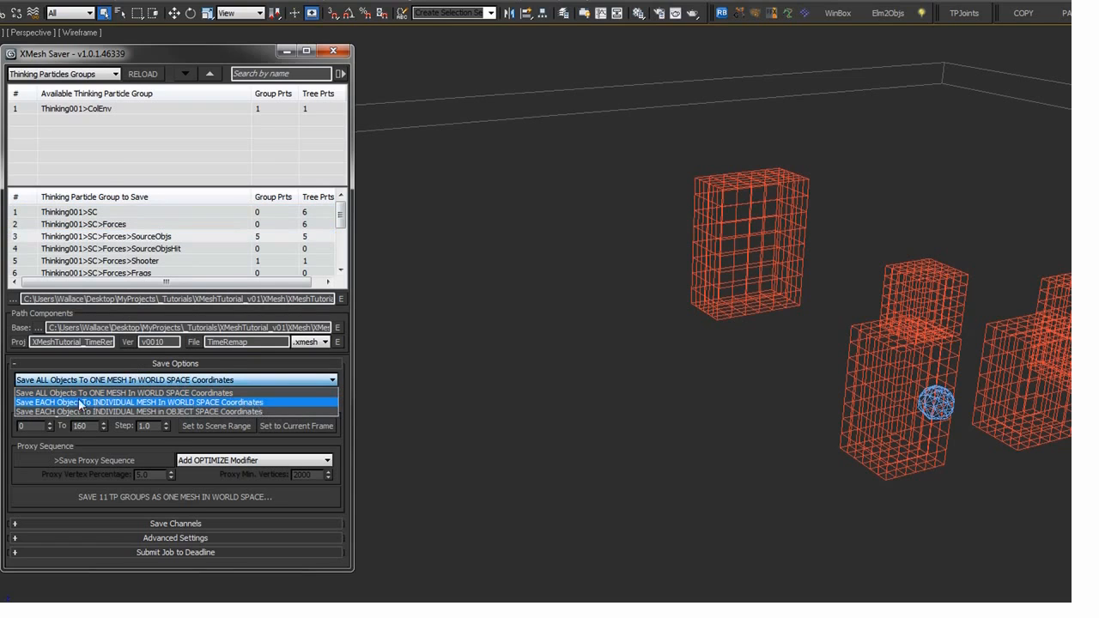
click(84, 402)
click(98, 381)
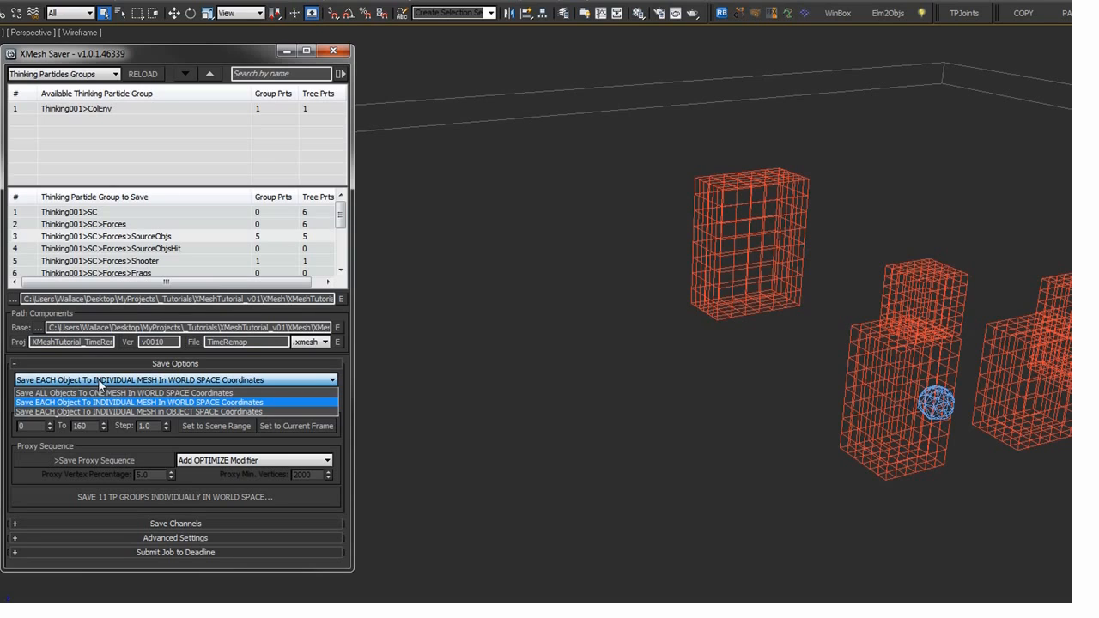
click(101, 381)
click(119, 381)
click(187, 381)
click(110, 381)
click(86, 392)
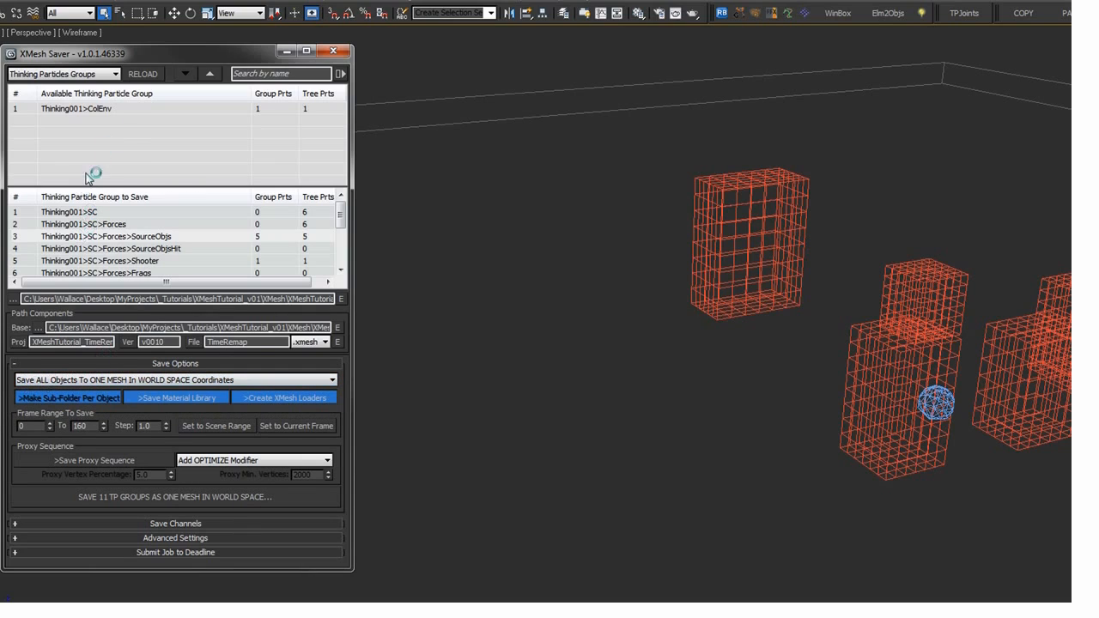
Switch the XMesh Saver source to Thinking Particles Systems and add Thinking001 to the save list
click(102, 76)
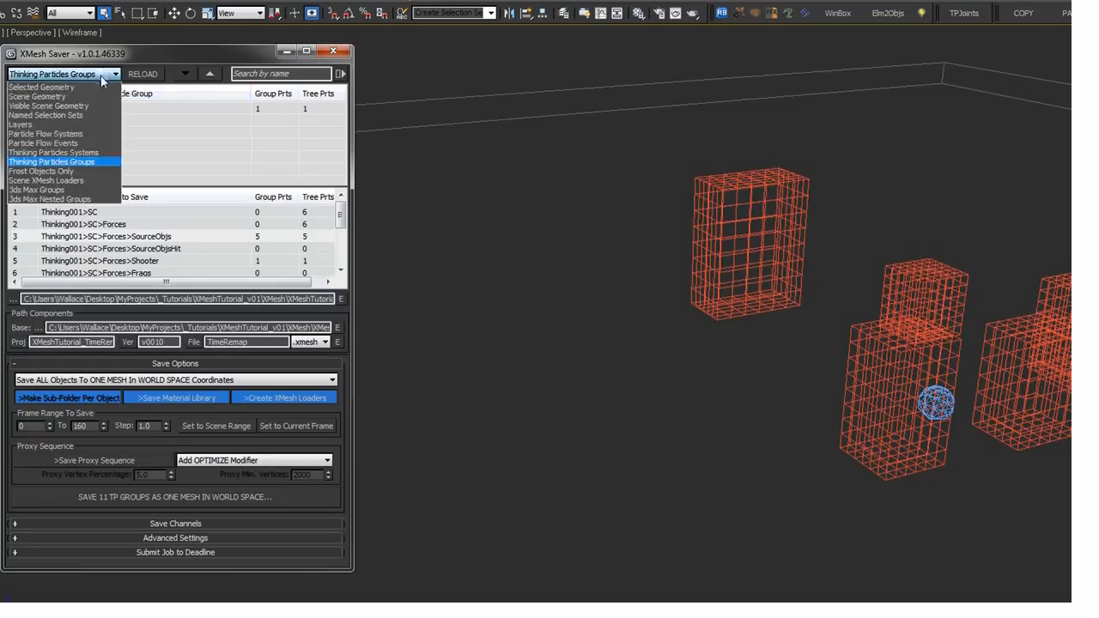
click(98, 157)
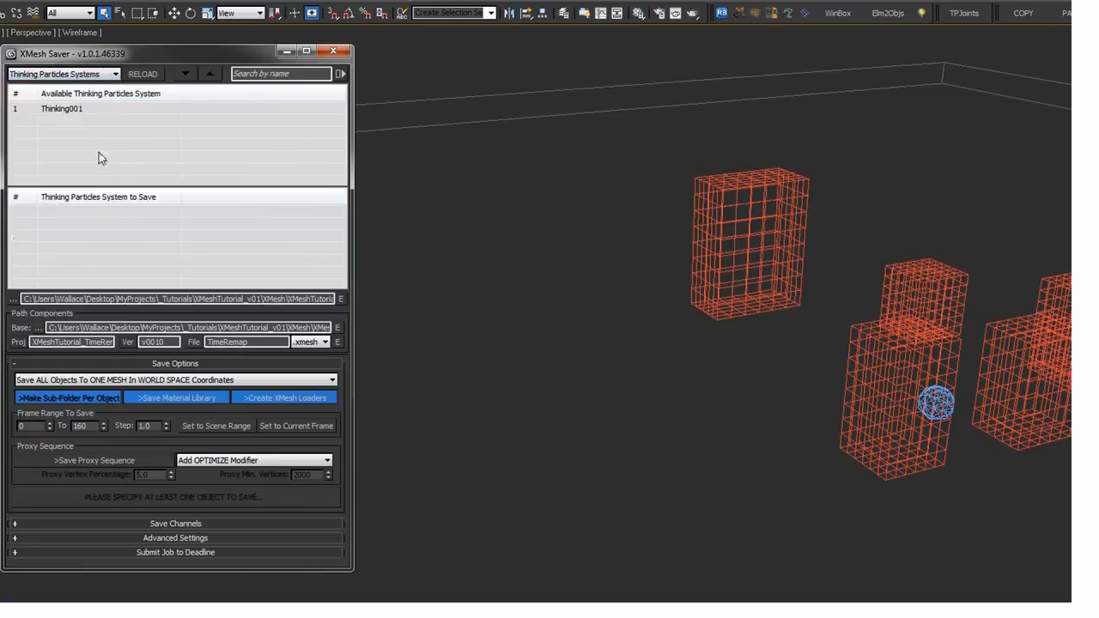
double_click(57, 112)
click(54, 213)
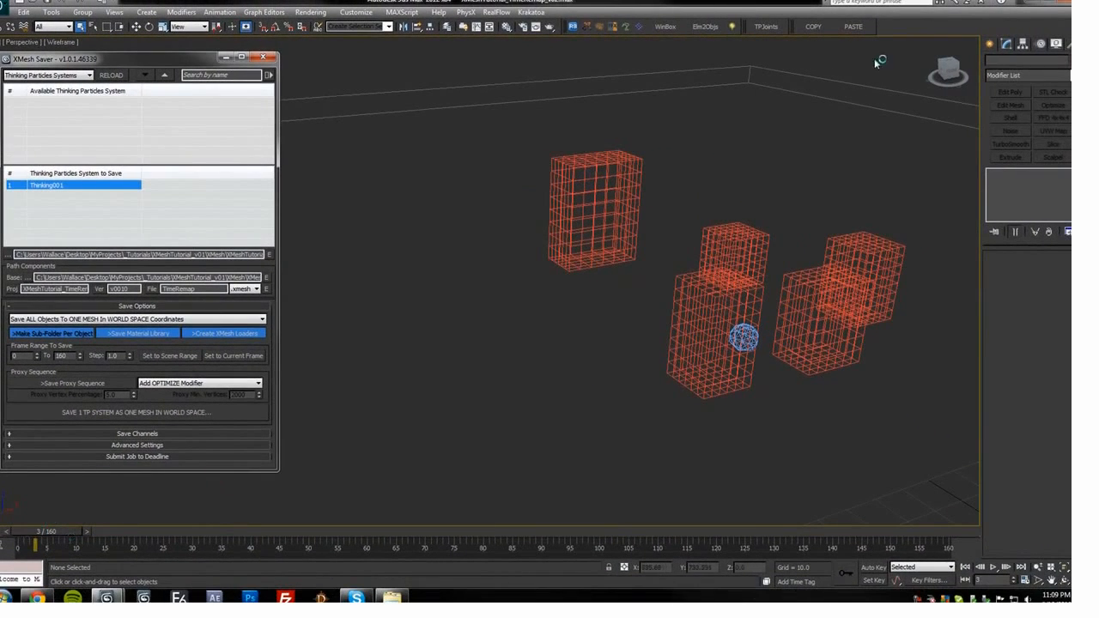
Examine the group hierarchy and Export setup of Thinking001 in the Thinking Particles editor and close it
right_click(656, 95)
click(635, 126)
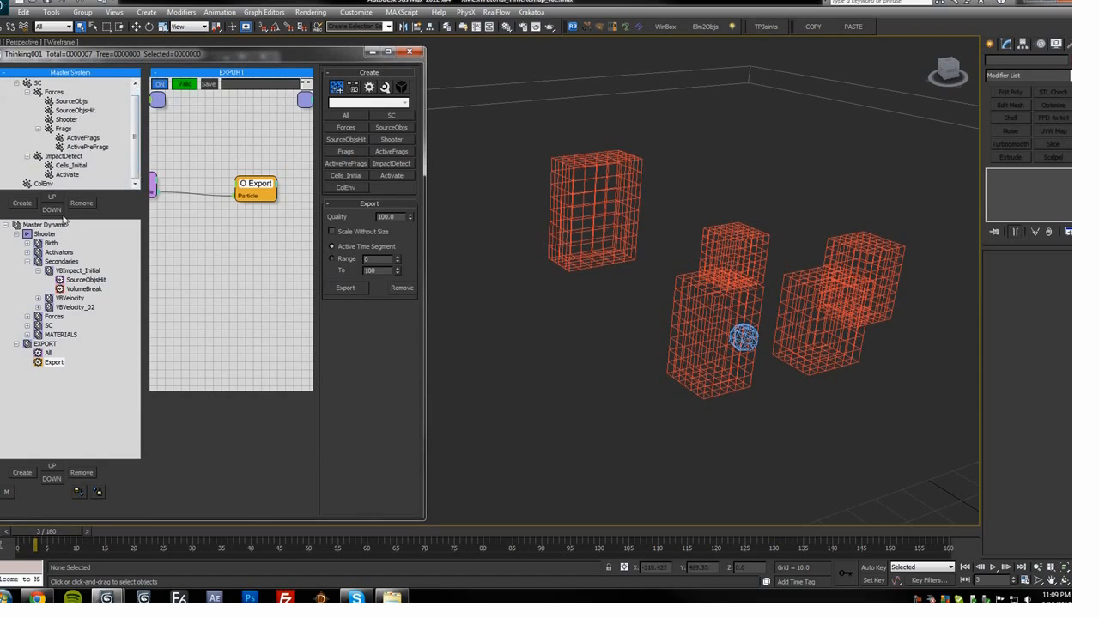
click(409, 52)
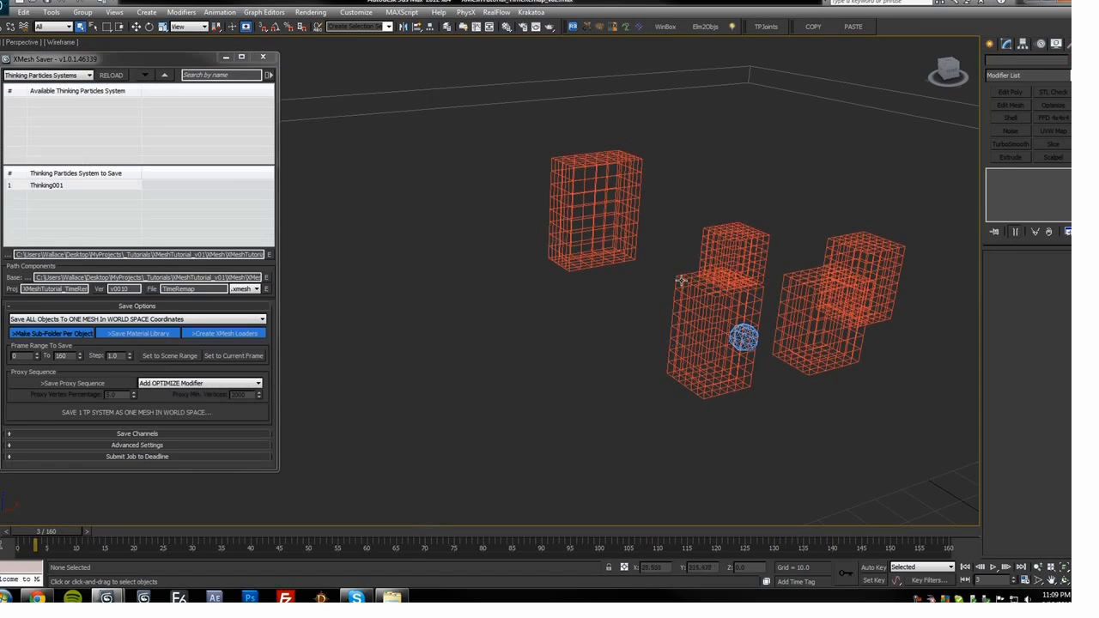
Go to frame 0 and save Thinking001 as one world-space mesh over frames 0 to 160 with a step of 1.0
drag(38, 532, 19, 517)
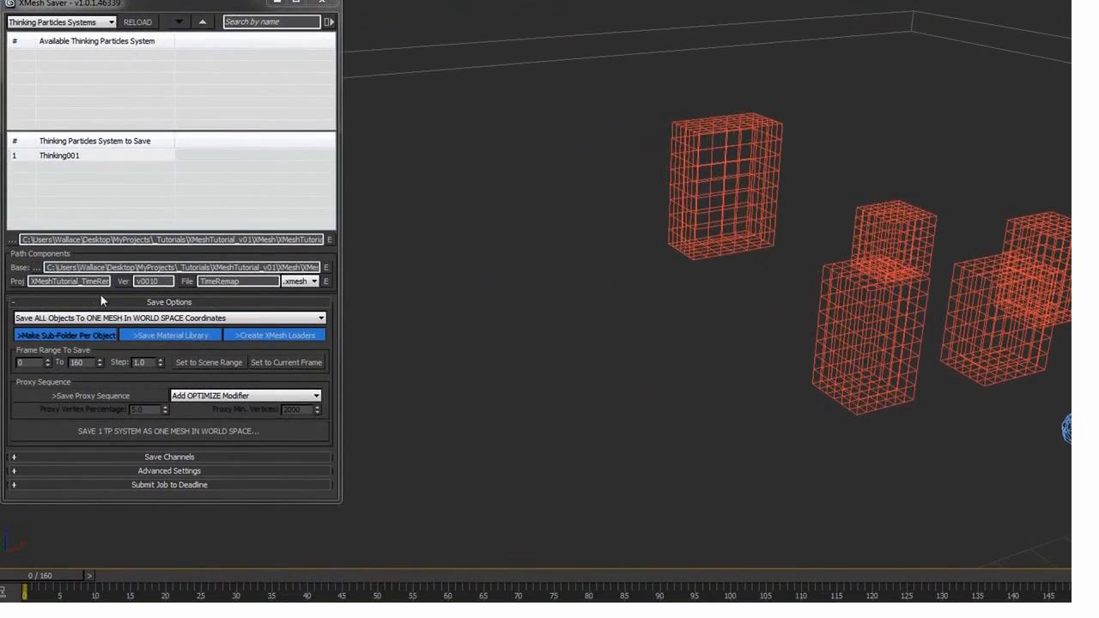
double_click(28, 364)
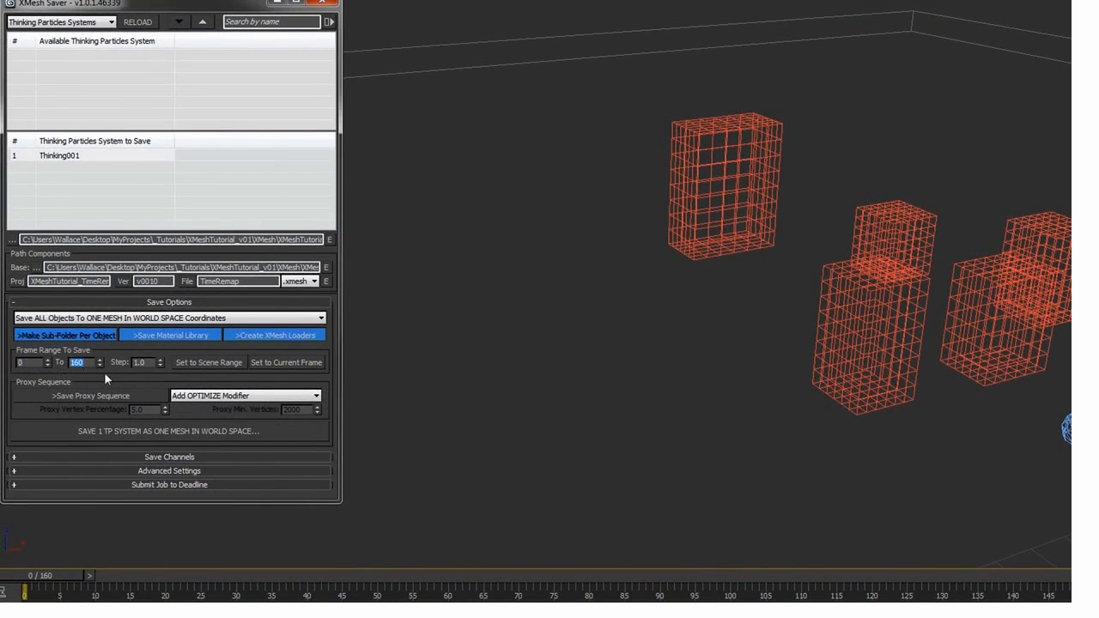
double_click(140, 362)
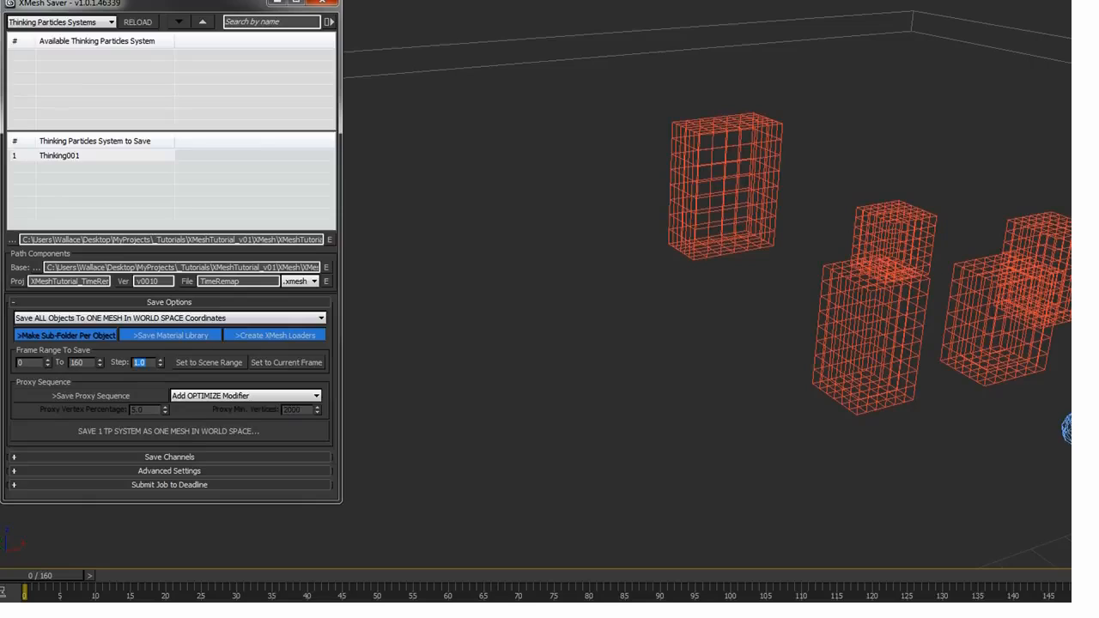
click(161, 365)
click(161, 364)
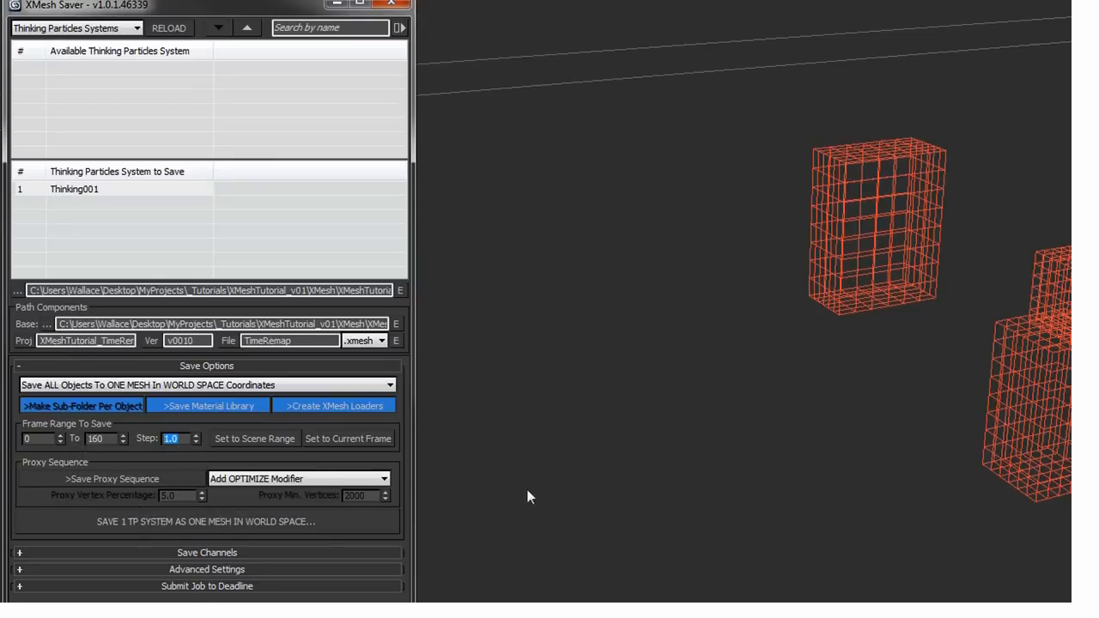
click(137, 521)
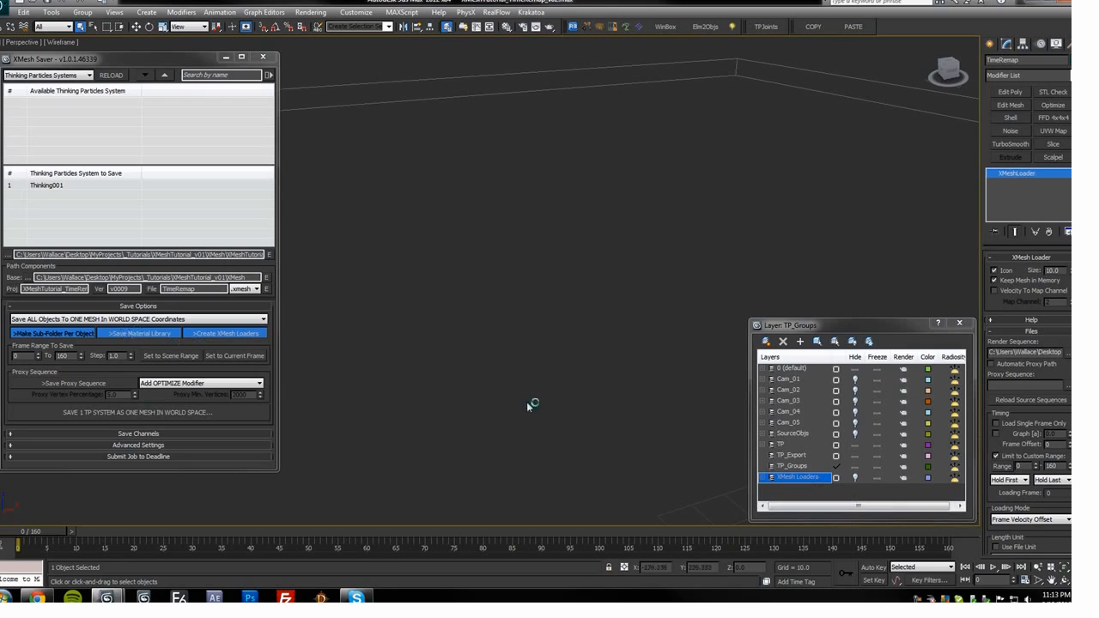
Unhide the XMesh Loaders layer, check the TP layer's contents, and expand the XMesh Loaders layer
click(854, 477)
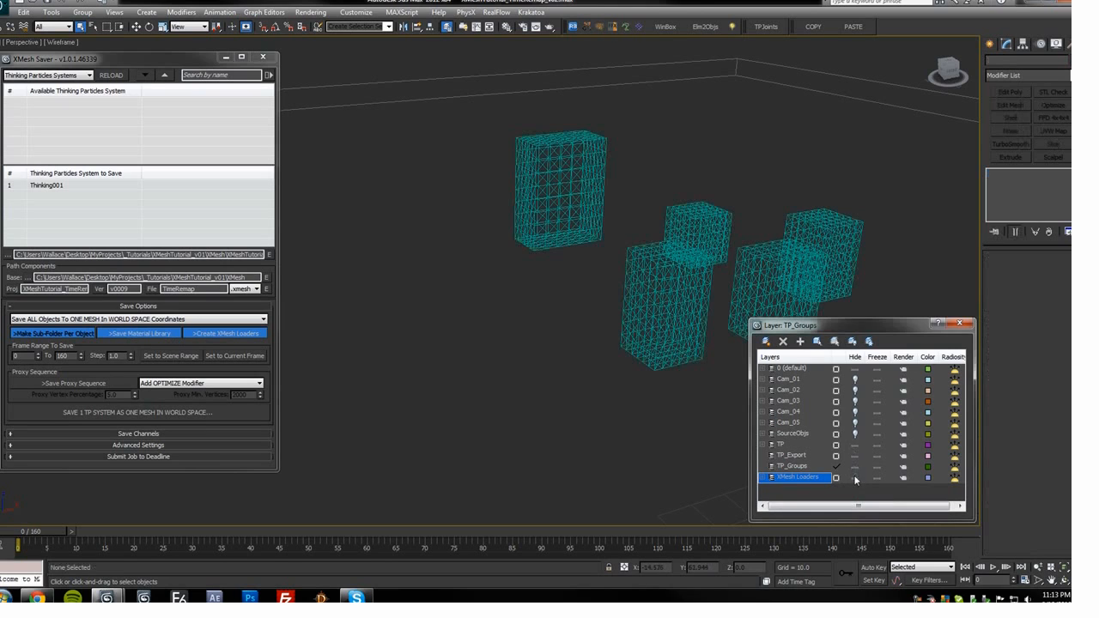
middle_drag(649, 319, 653, 316)
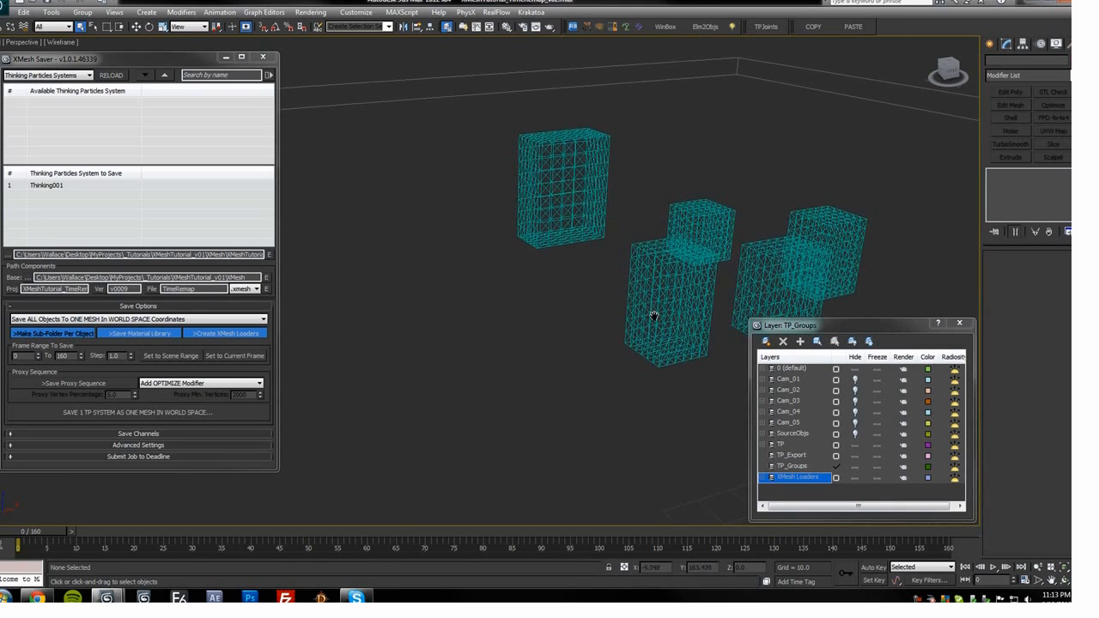
click(772, 445)
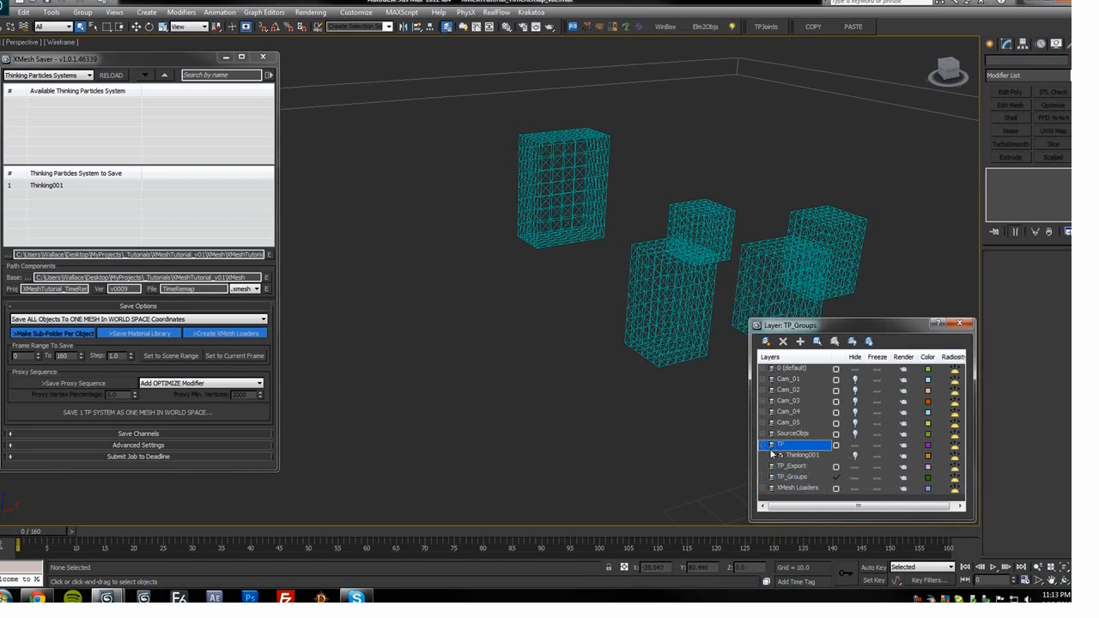
click(781, 456)
click(762, 445)
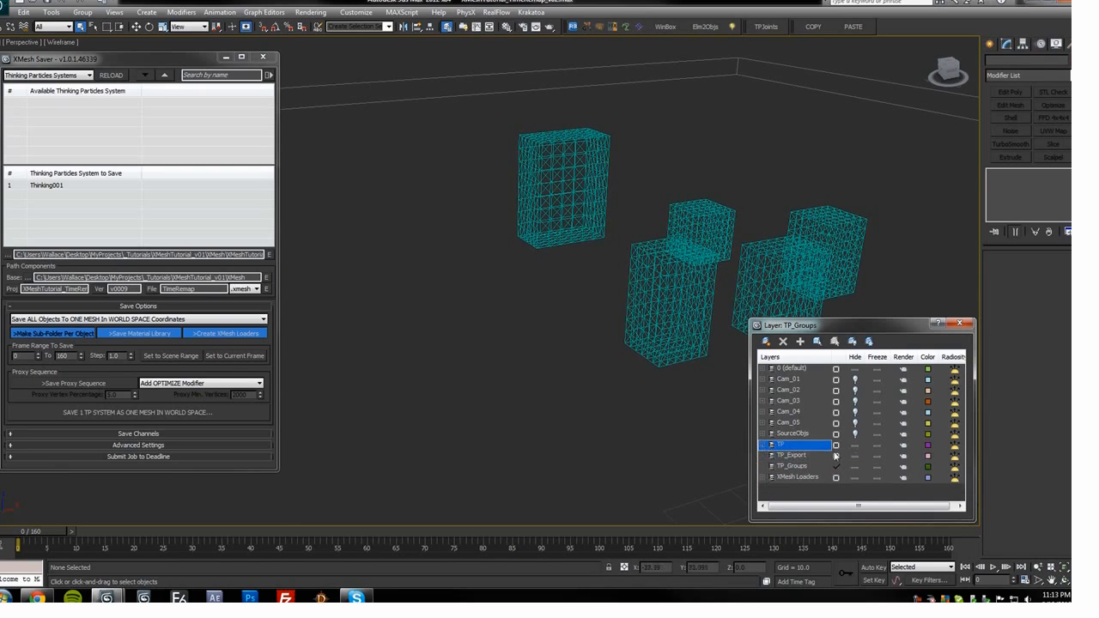
click(762, 478)
Select the TimeRemap XMesh loader and inspect its mesh and icon in the viewport
drag(845, 321, 846, 306)
middle_drag(682, 300, 589, 299)
click(694, 257)
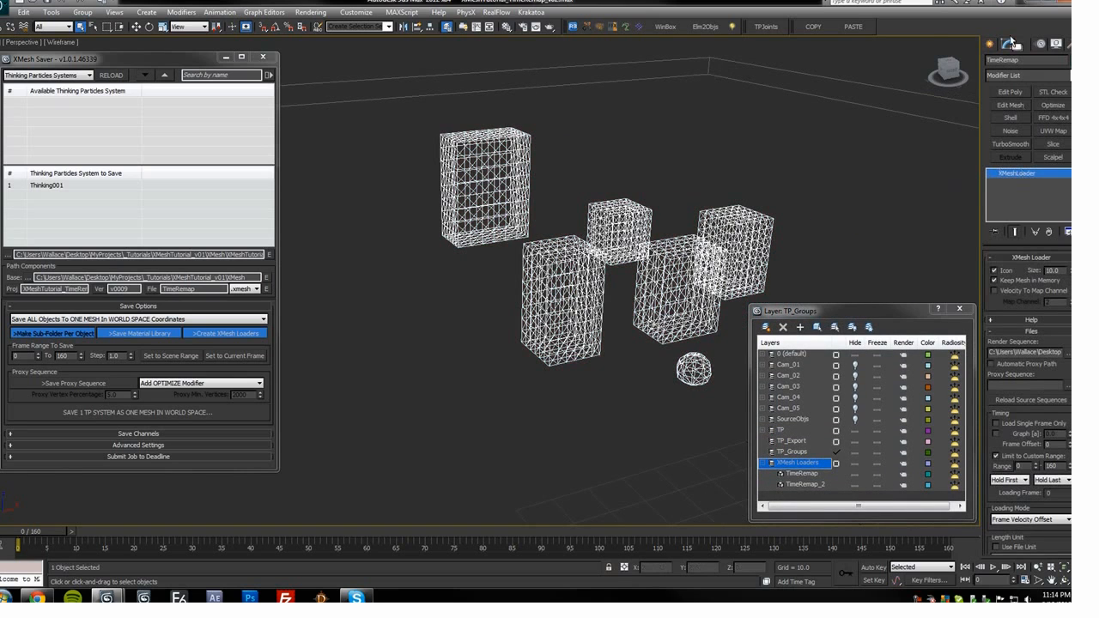
middle_drag(634, 347, 513, 300)
middle_drag(617, 374, 596, 328)
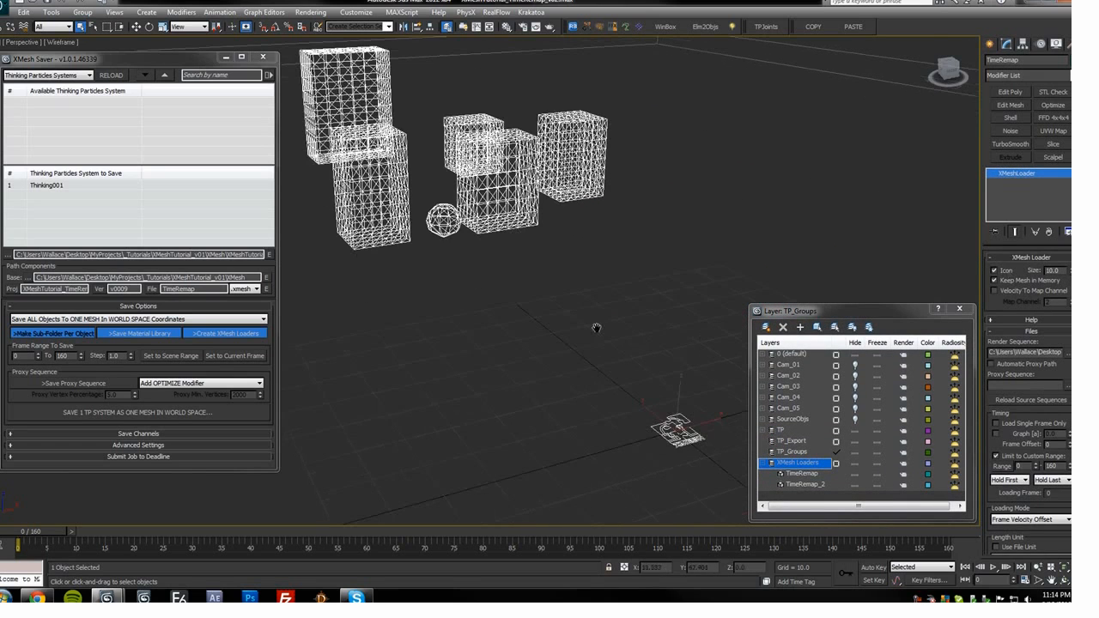
drag(621, 386, 689, 453)
key(z)
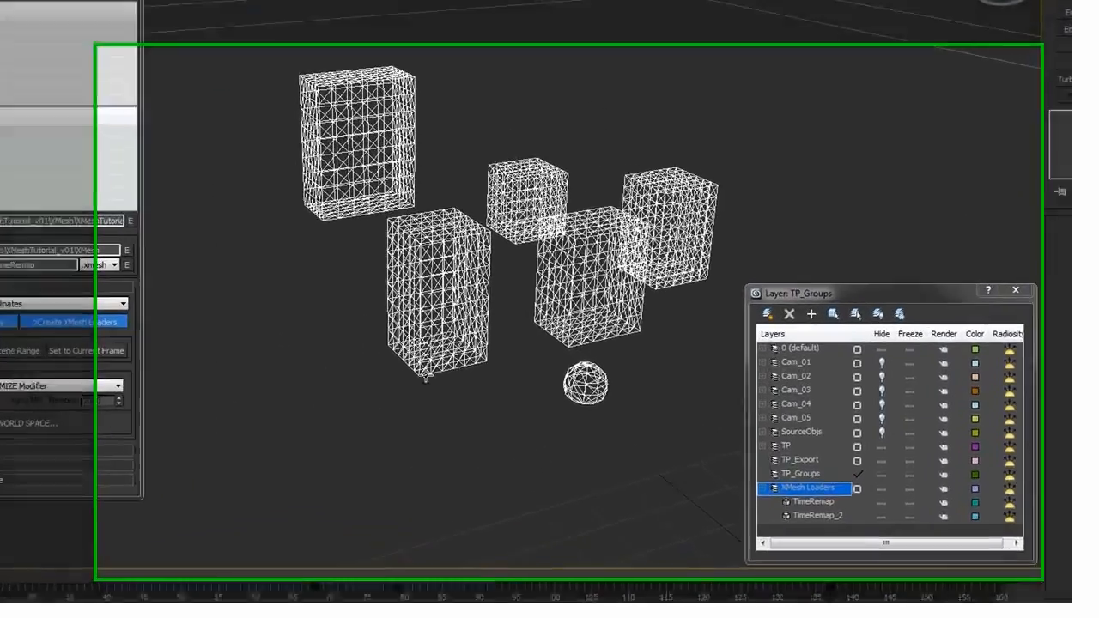
alt+middle_drag(486, 376, 544, 369)
mouse_move(435, 366)
alt+middle_down()
mouse_move(422, 363)
mouse_move(435, 368)
alt+middle_up()
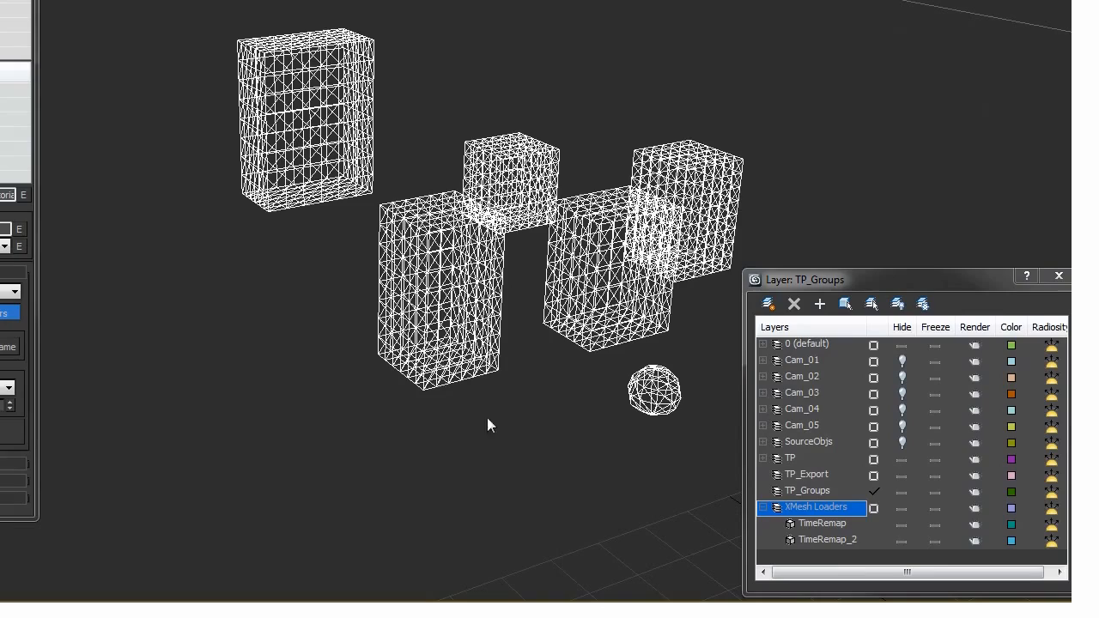
Hide the TimeRemap_2 loader and play the cached fragmentation animation in both shaded and wireframe display
click(852, 539)
click(902, 541)
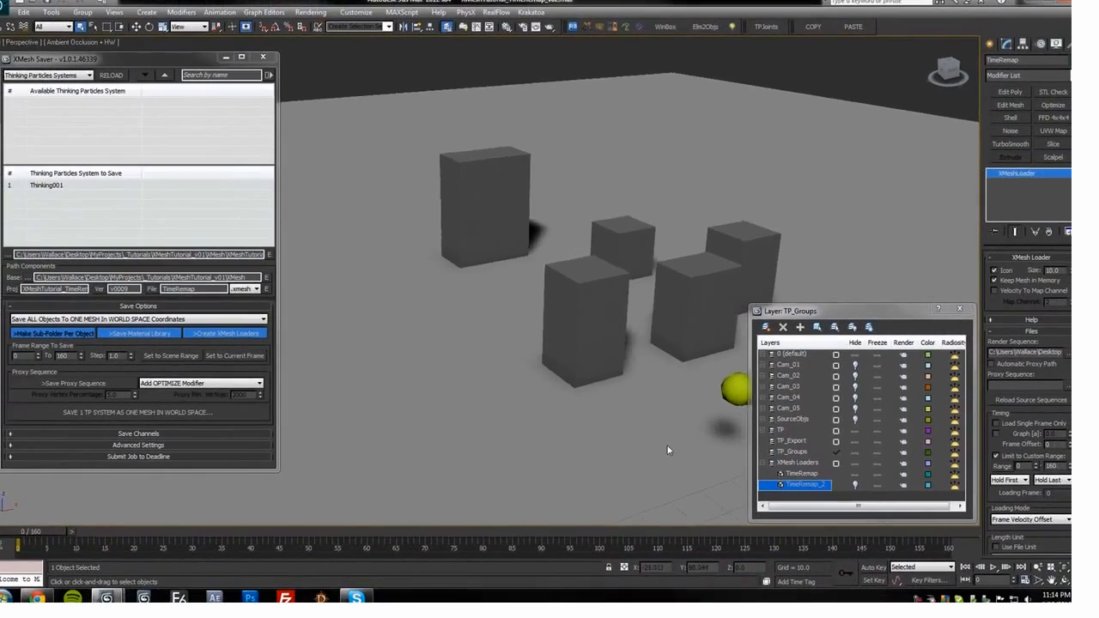
key(/)
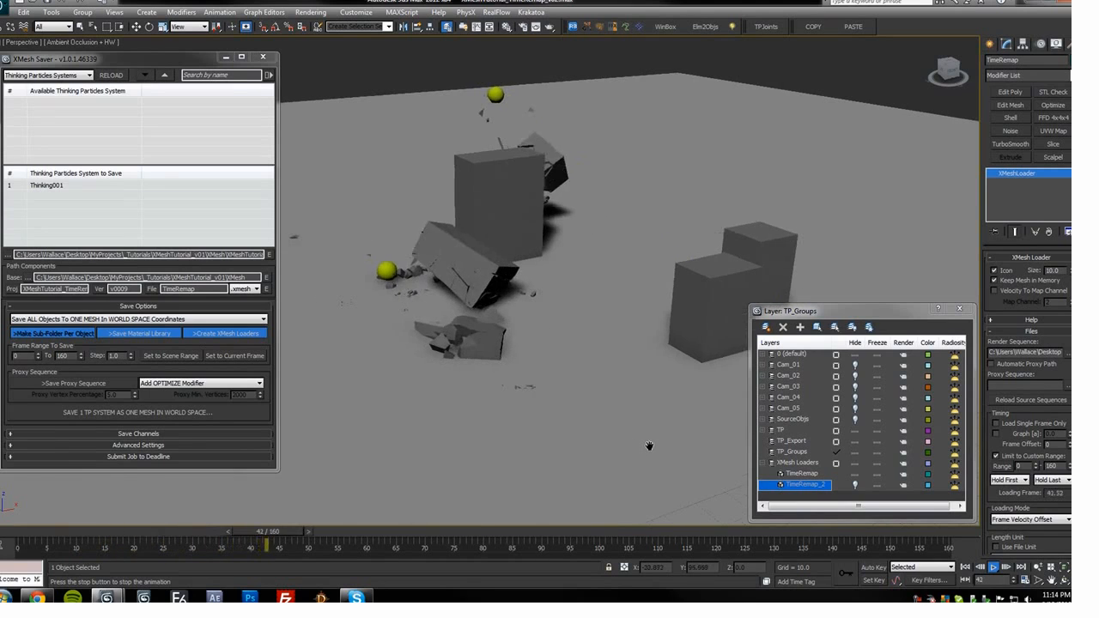
key(F3)
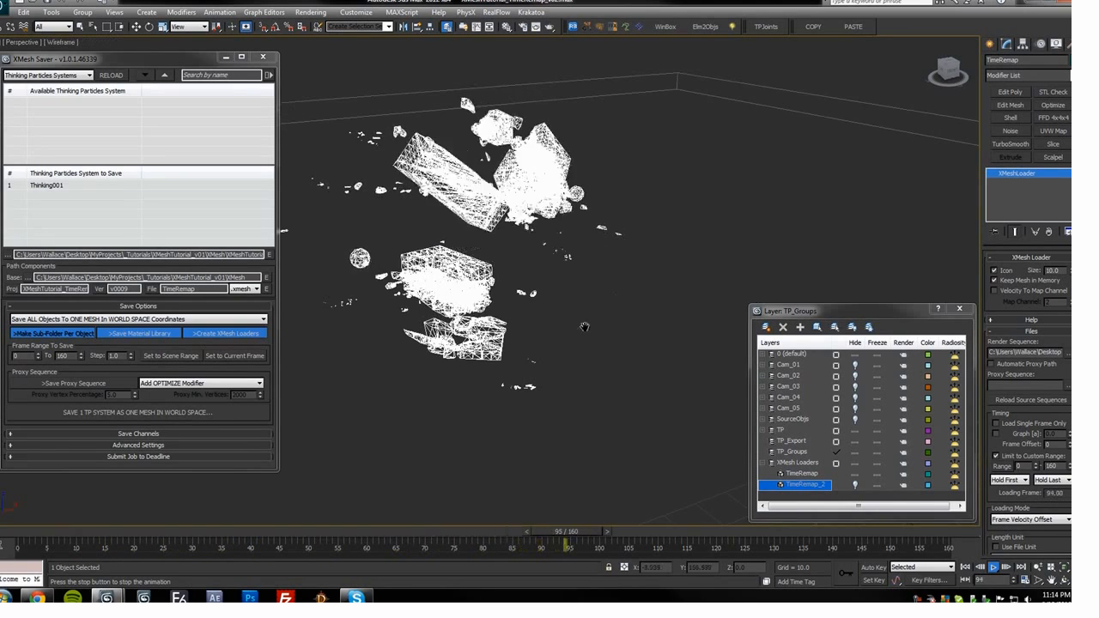
key(F3)
scroll(584, 343, down, 5)
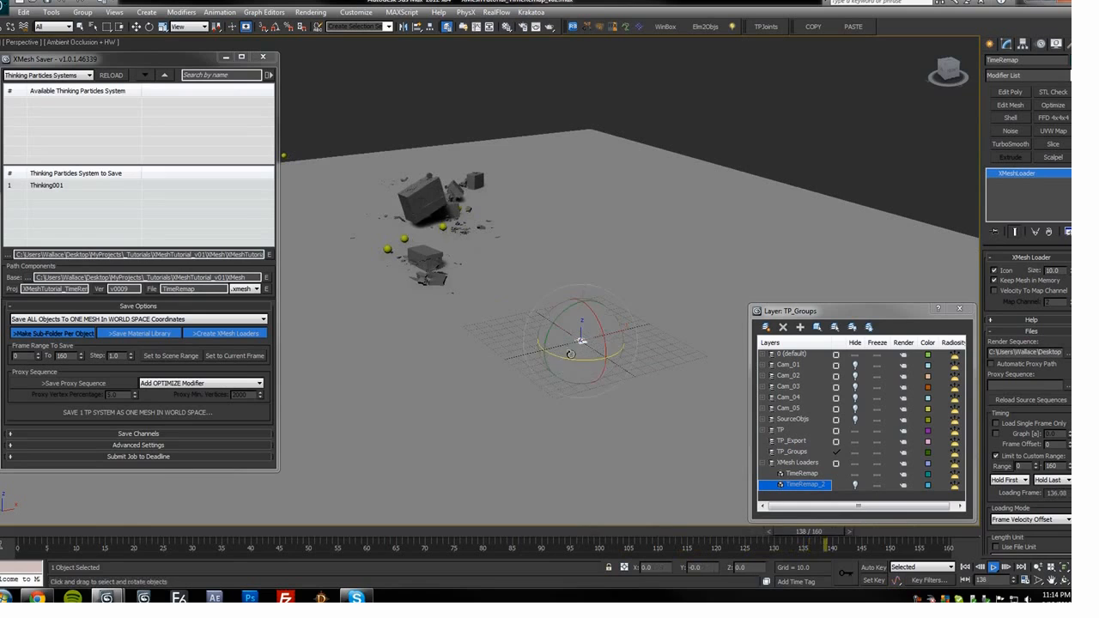
key(/)
Try to rotate the whole TimeRemap loader in the viewport
drag(578, 359, 632, 295)
right_click(598, 356)
right_click(632, 295)
Add an Edit Poly modifier to the TimeRemap loader and display edged faces with the Move tool active
middle_drag(611, 340, 492, 318)
key(w)
scroll(609, 345, up, 5)
scroll(506, 323, down, 3)
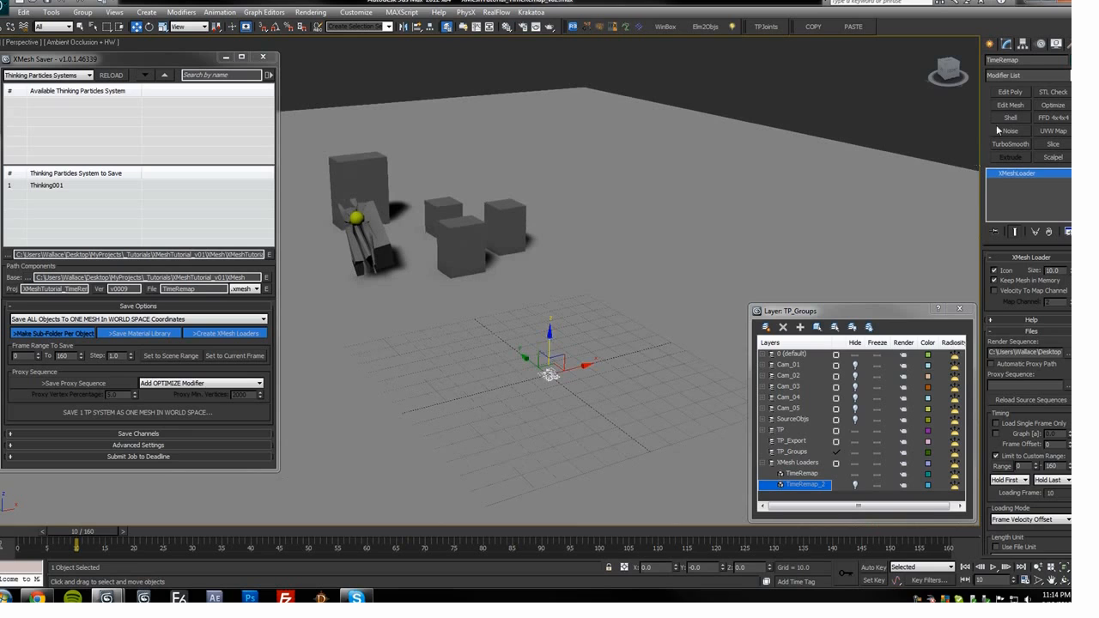
click(1011, 97)
scroll(565, 287, up, 5)
middle_drag(564, 286, 610, 298)
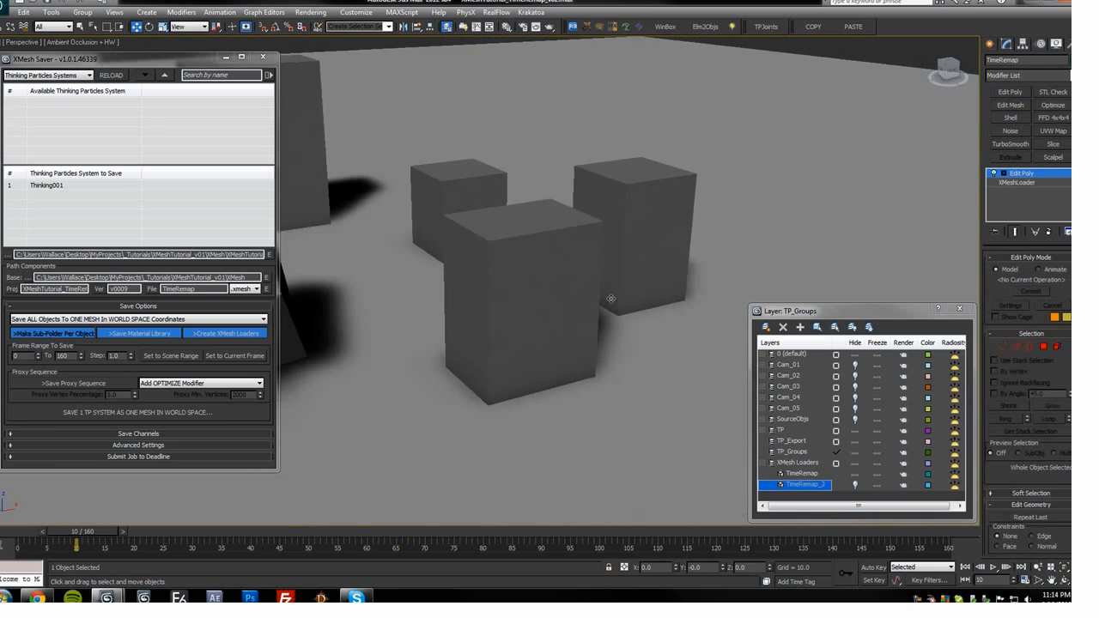
scroll(601, 309, down, 3)
key(F4)
Select the rear box as a mesh element, move it straight up off the ground, and go to frame 0
click(1056, 347)
click(571, 258)
drag(573, 225, 577, 129)
drag(95, 532, 17, 541)
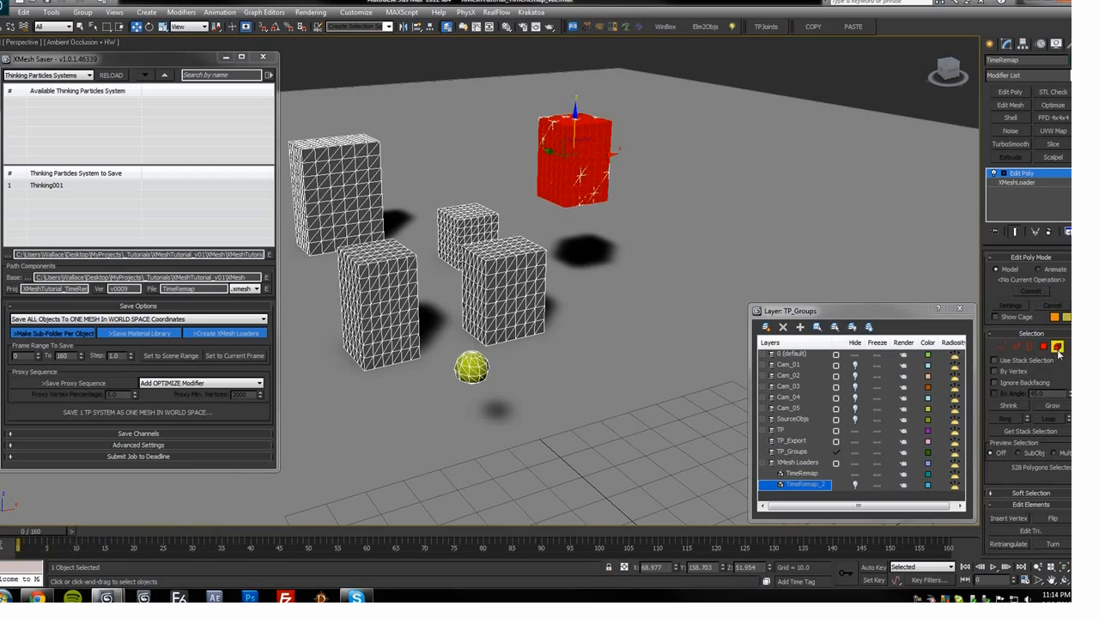
Remove the Edit Poly modifier from the TimeRemap loader and turn off edged faces
click(1049, 232)
middle_drag(562, 283, 603, 243)
mouse_move(683, 257)
middle_down()
mouse_move(636, 250)
mouse_move(599, 198)
mouse_move(656, 212)
middle_up()
key(F4)
scroll(599, 197, down, 3)
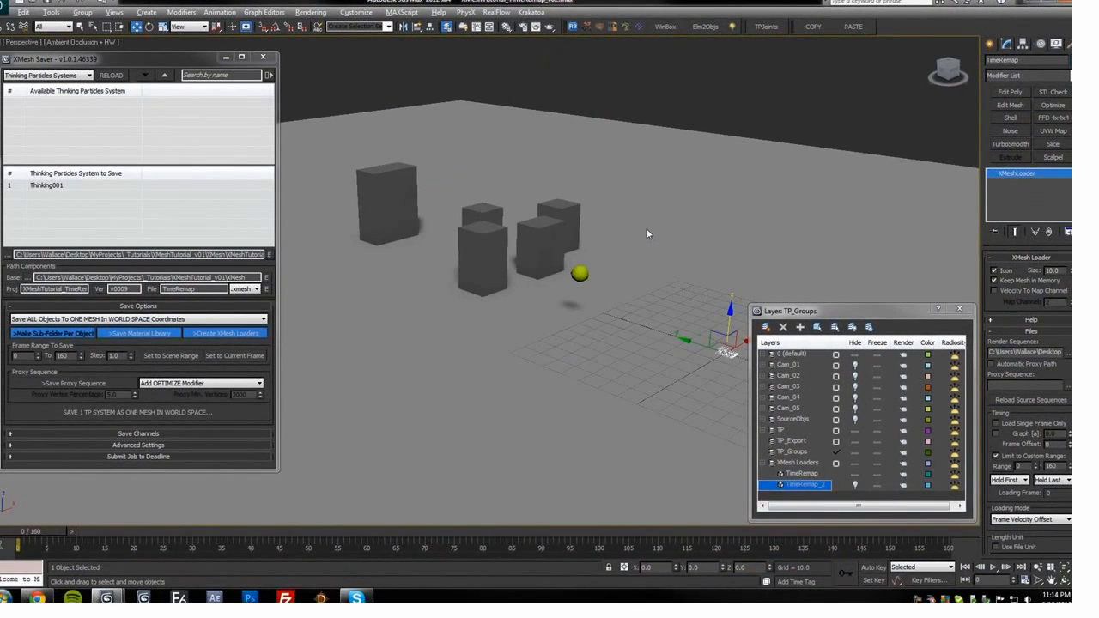
Open the Curve Editor for the TimeRemap loader and load the Function Curve Layout (Classic)
drag(591, 49, 510, 58)
drag(294, 323, 373, 304)
right_click(831, 57)
mouse_move(885, 106)
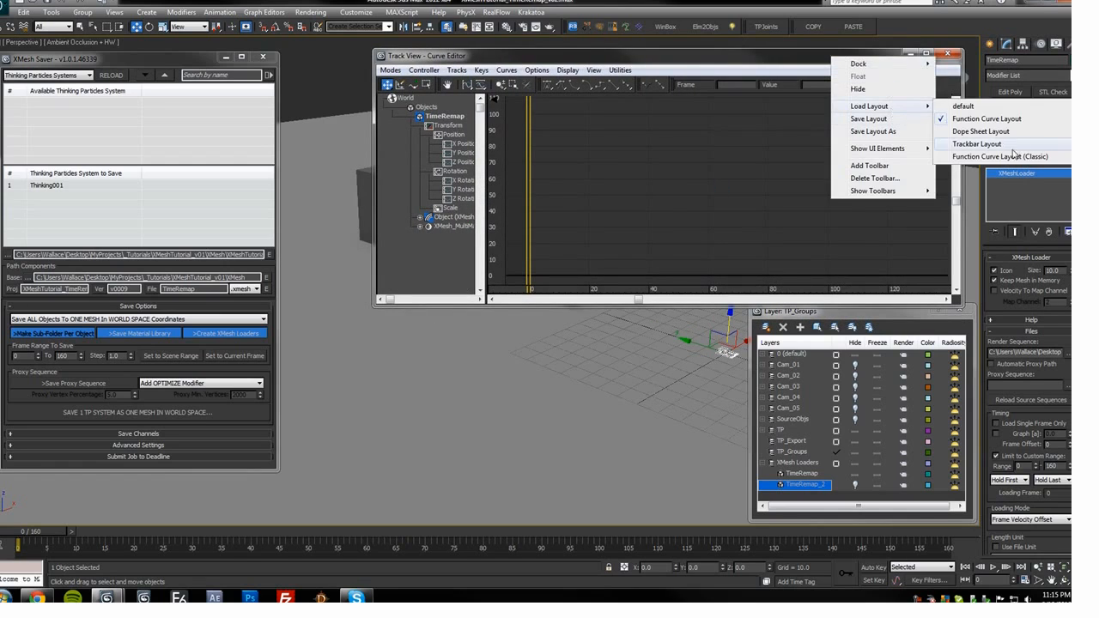
click(1000, 156)
middle_drag(510, 184, 687, 149)
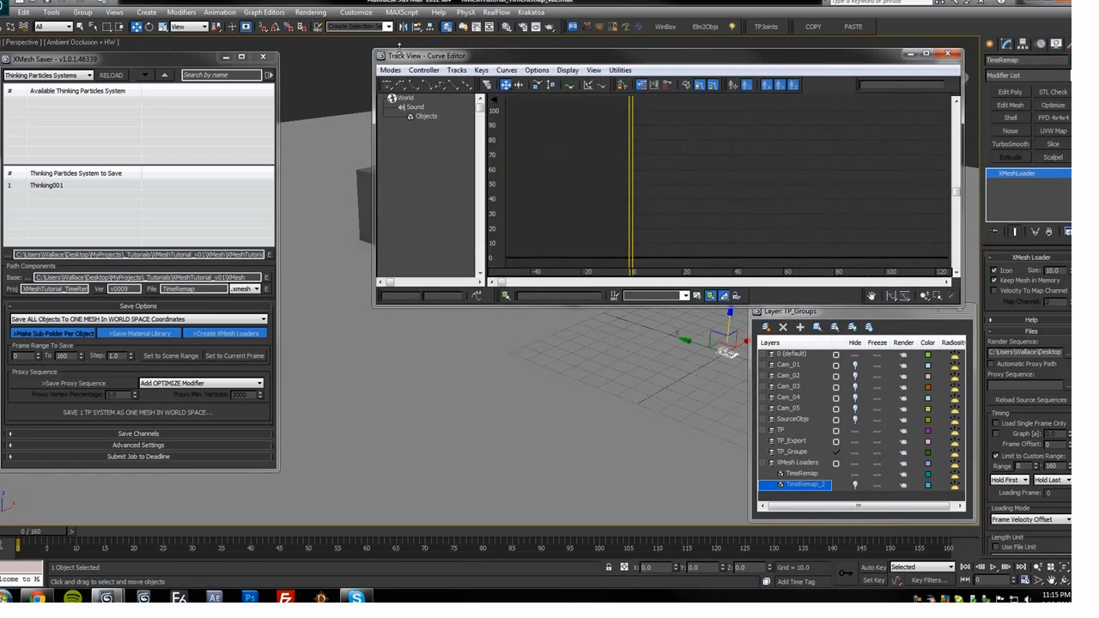
Close the XMesh Saver window and shrink the Curve Editor so the boxes in the viewport are unobstructed
click(263, 57)
middle_drag(294, 123, 345, 124)
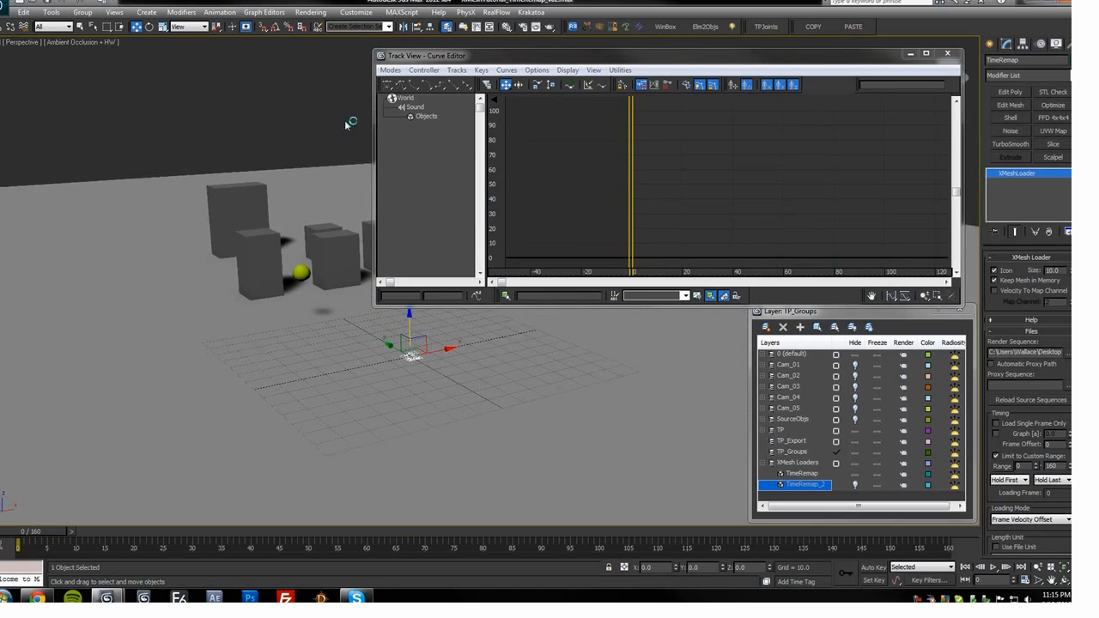
drag(375, 195, 527, 196)
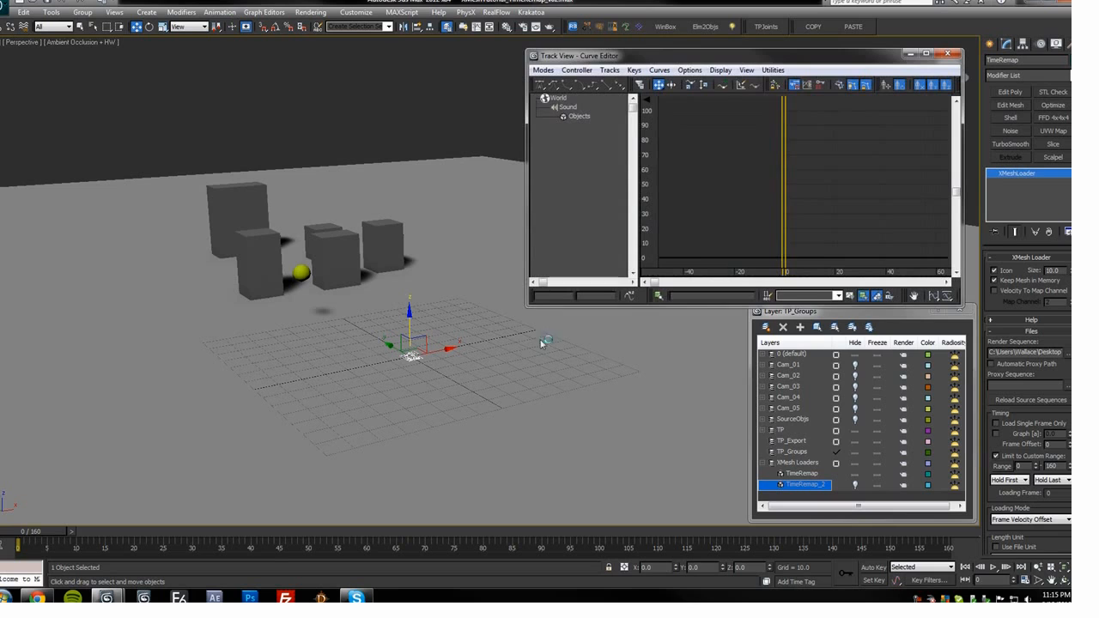
drag(526, 311, 559, 267)
middle_drag(327, 244, 447, 293)
scroll(480, 288, up, 3)
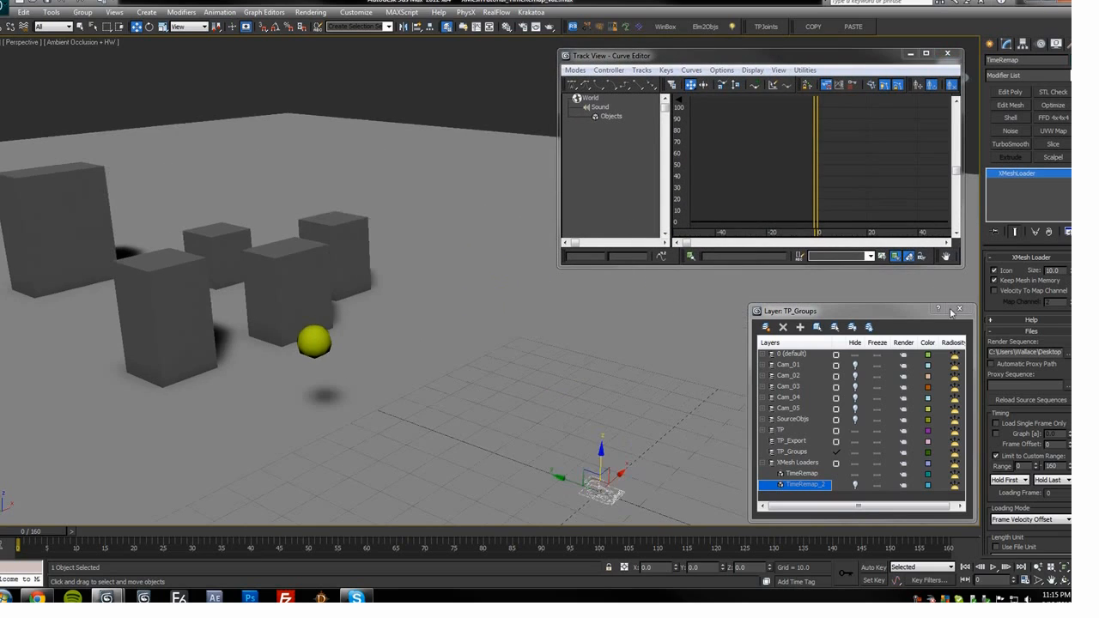
Review the loader's Loading Mode options, keep Frame Velocity Offset, and enable the Graph timing option
scroll(1066, 341, down, 3)
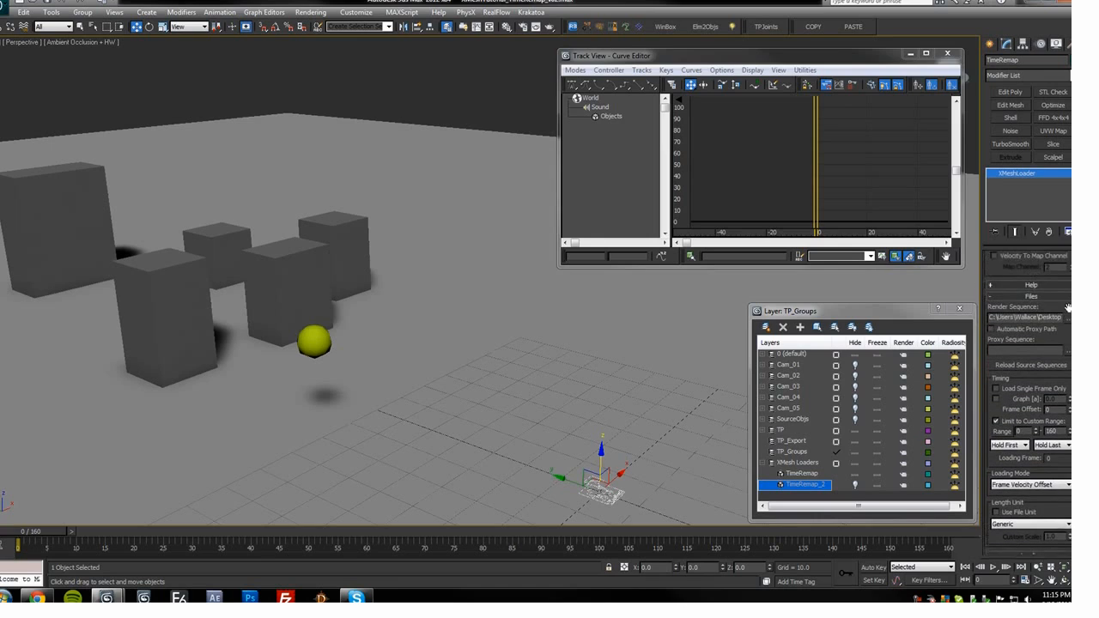
scroll(1068, 261, down, 1)
scroll(1041, 342, down, 3)
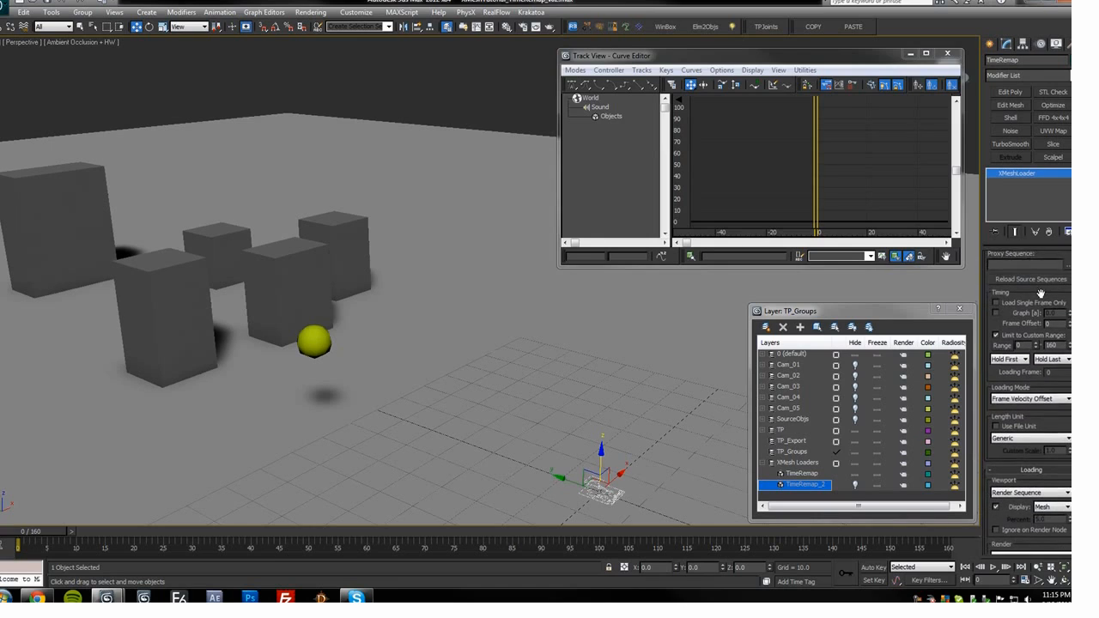
click(1035, 379)
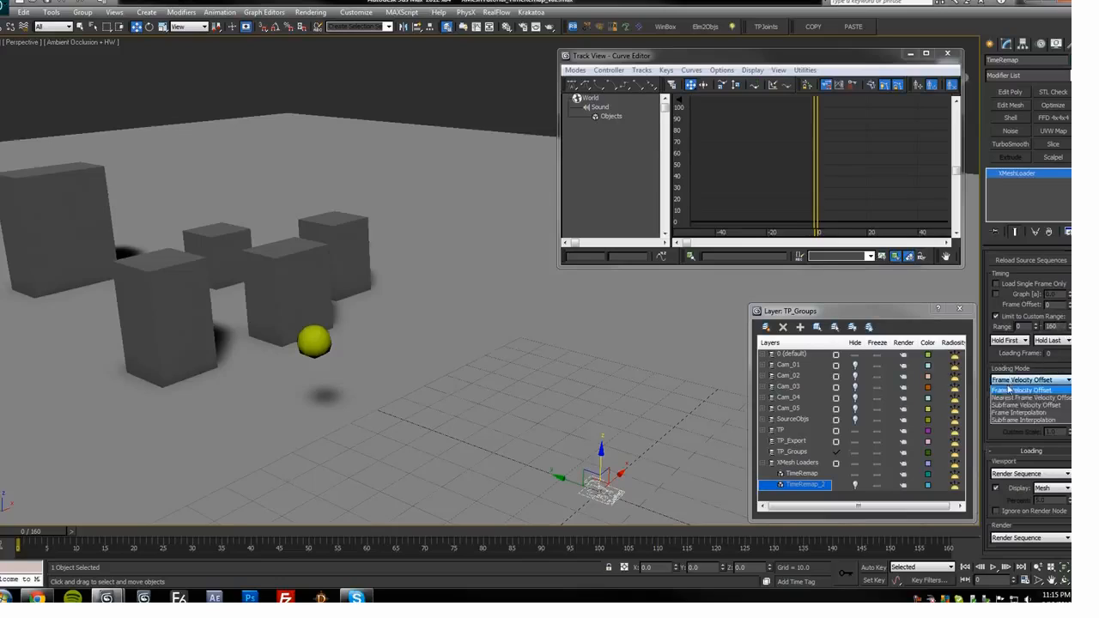
click(1042, 383)
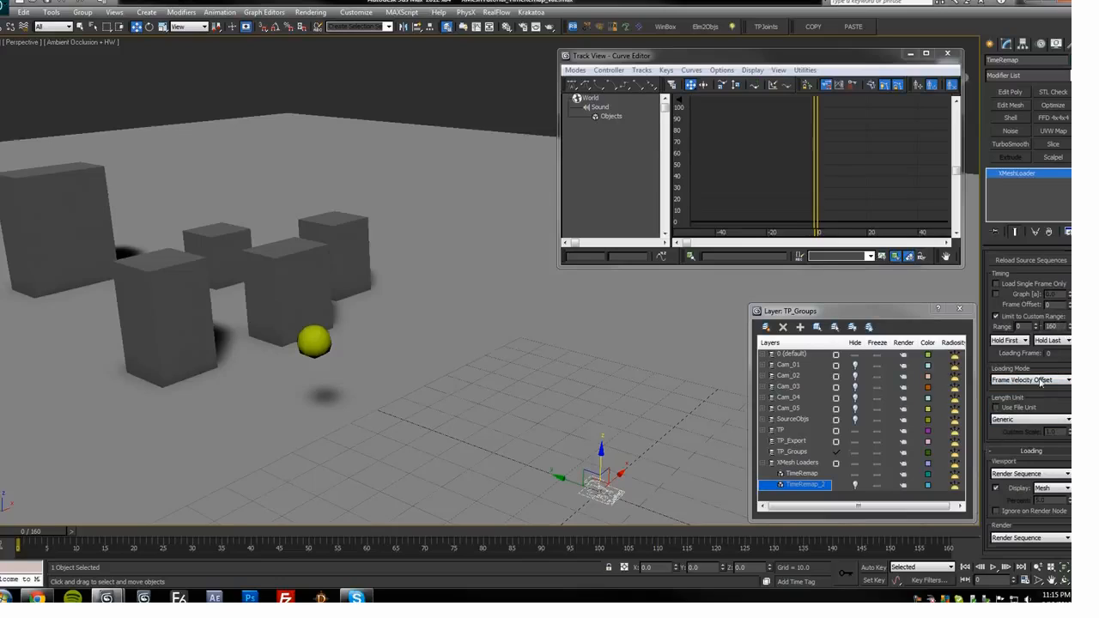
scroll(999, 361, up, 3)
click(996, 351)
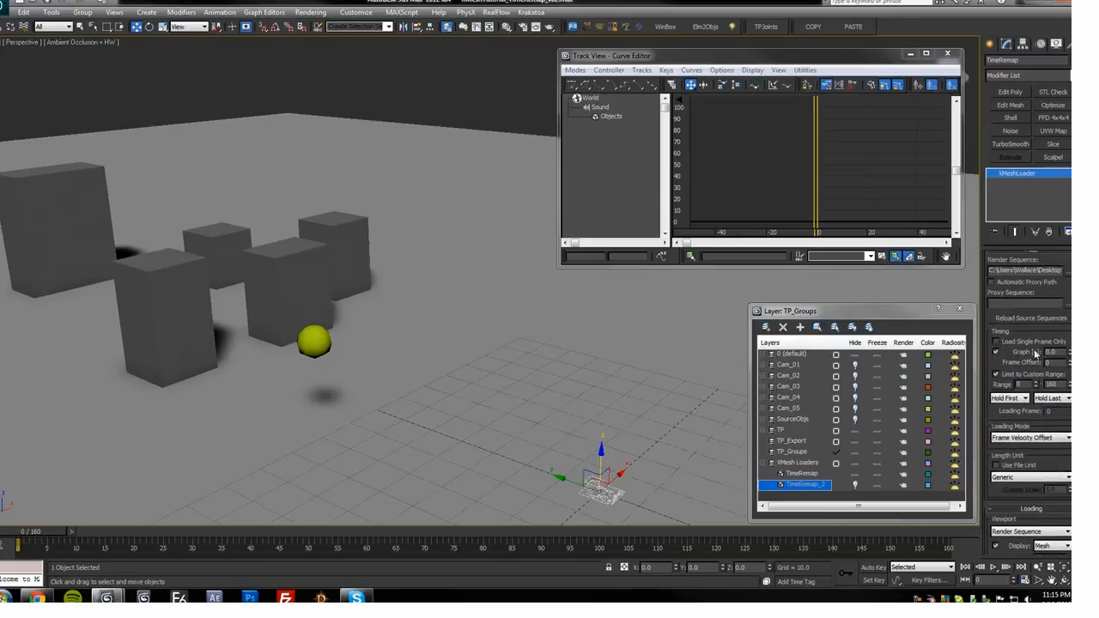
Try raising the loader's Graph value at frame 0 and reset it to 0.0
middle_drag(128, 399, 241, 397)
mouse_move(38, 531)
mouse_down()
mouse_move(362, 528)
mouse_move(34, 532)
mouse_up()
key(w)
key(n)
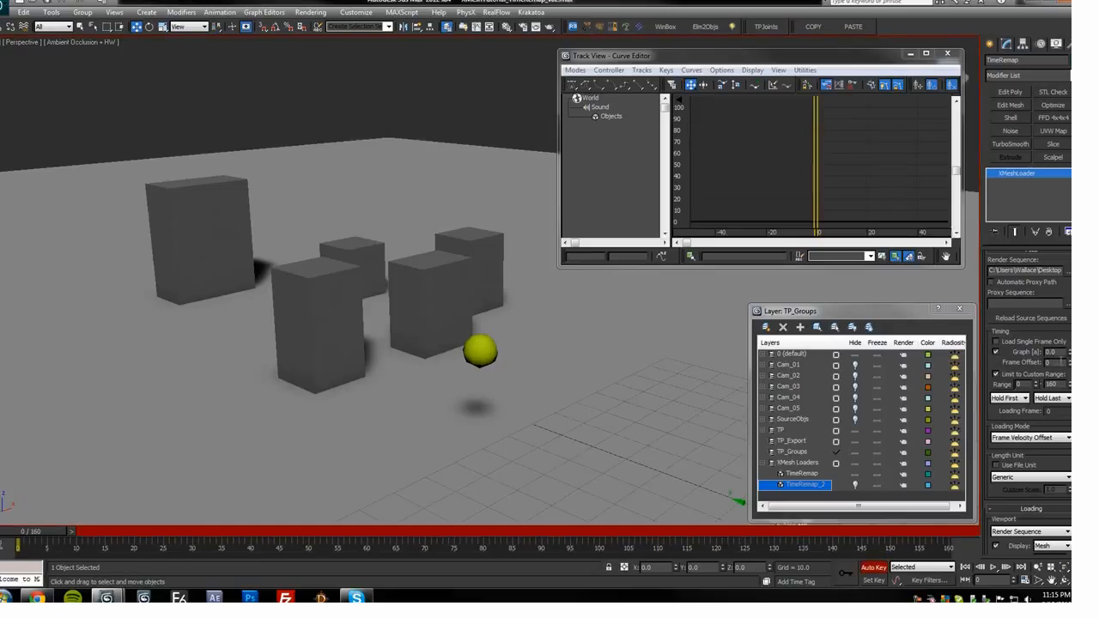
mouse_move(36, 534)
mouse_down()
mouse_move(900, 547)
mouse_move(17, 533)
mouse_up()
drag(1068, 353, 1068, 346)
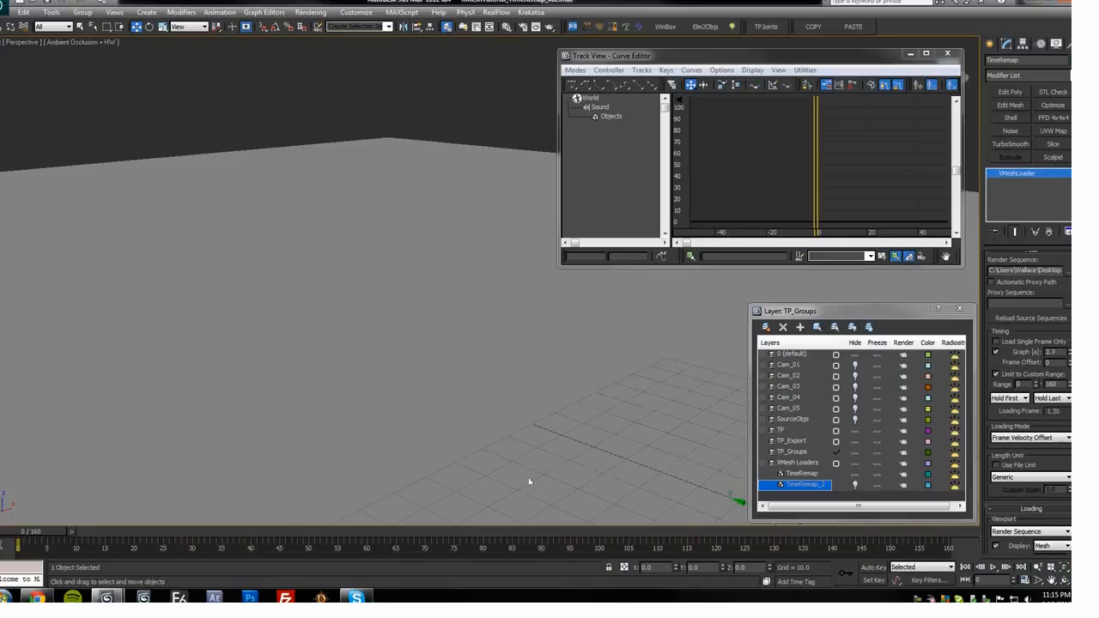
right_click(1069, 353)
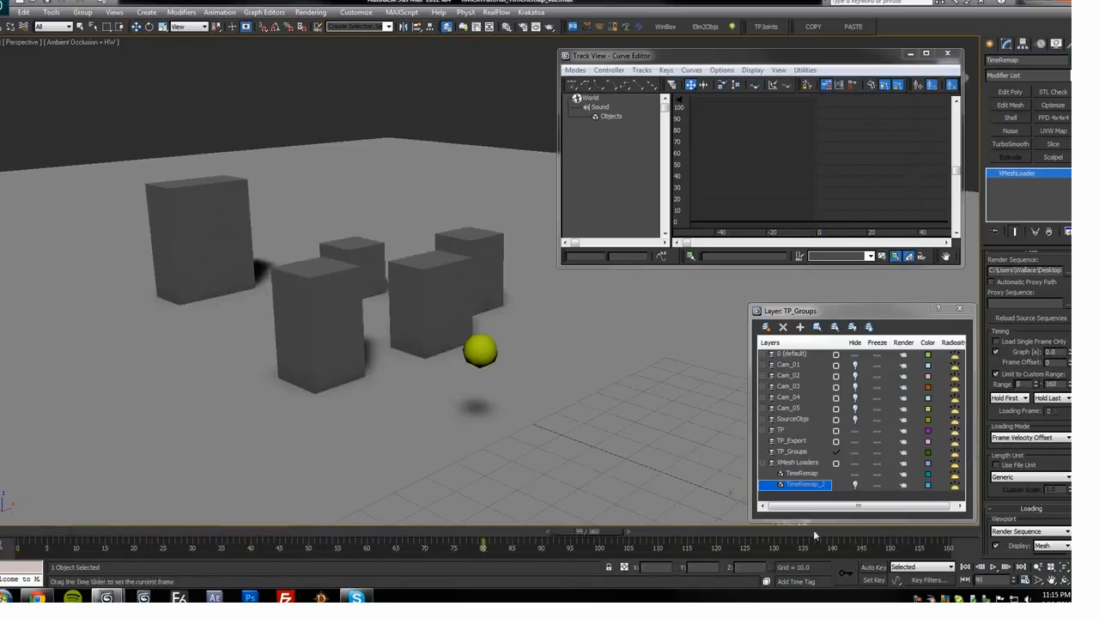
Go to frame 160, turn on Auto Key, and set the loader's Graph value to 160
drag(146, 530, 1063, 567)
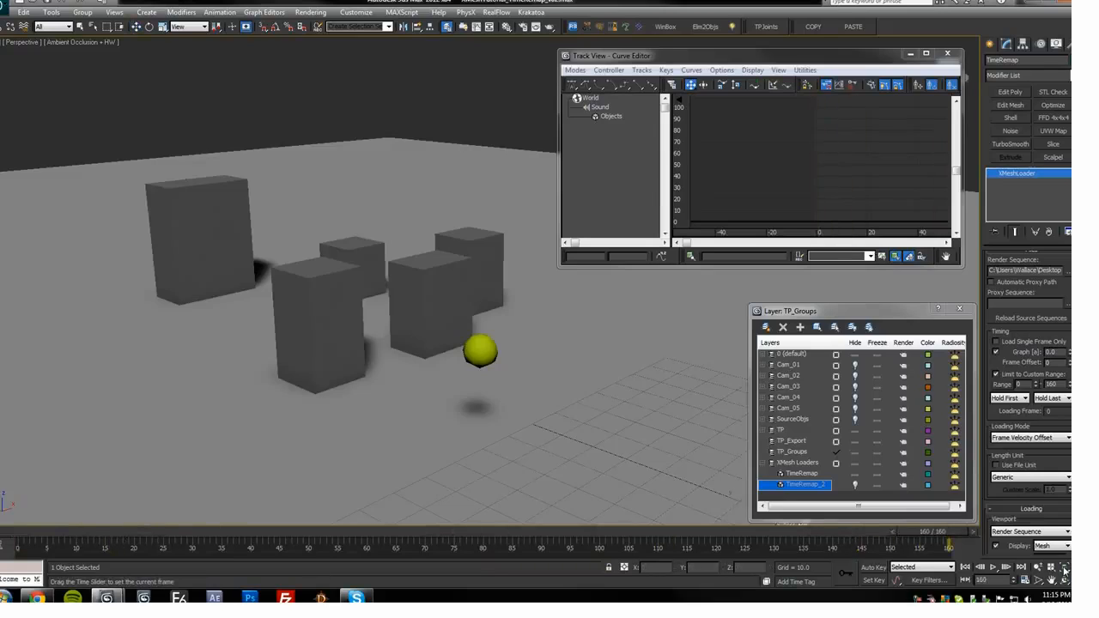
key(w)
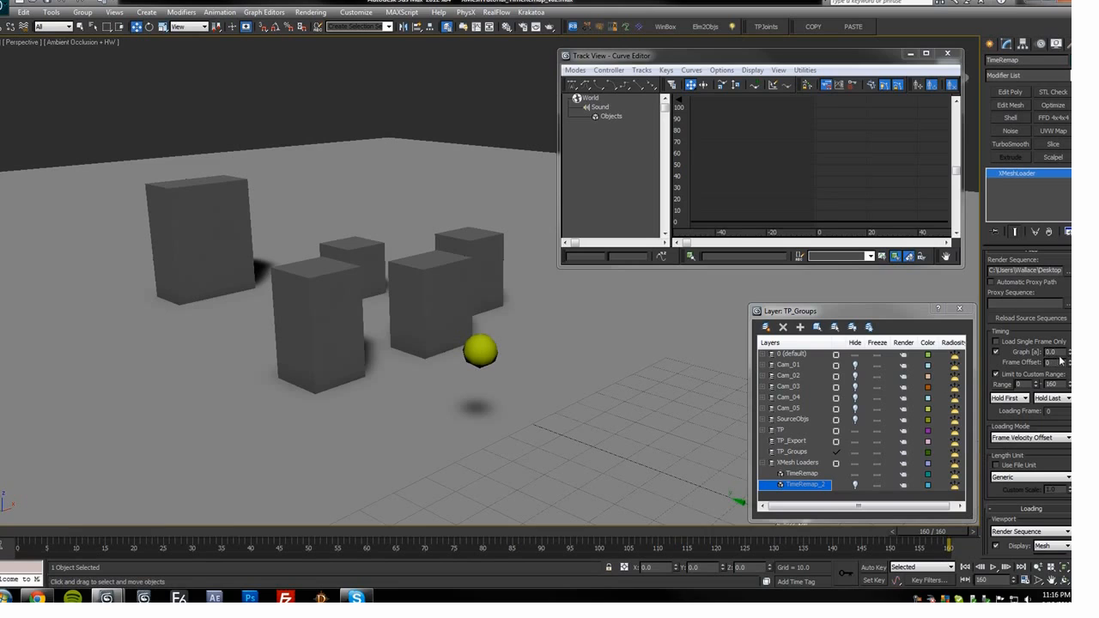
key(n)
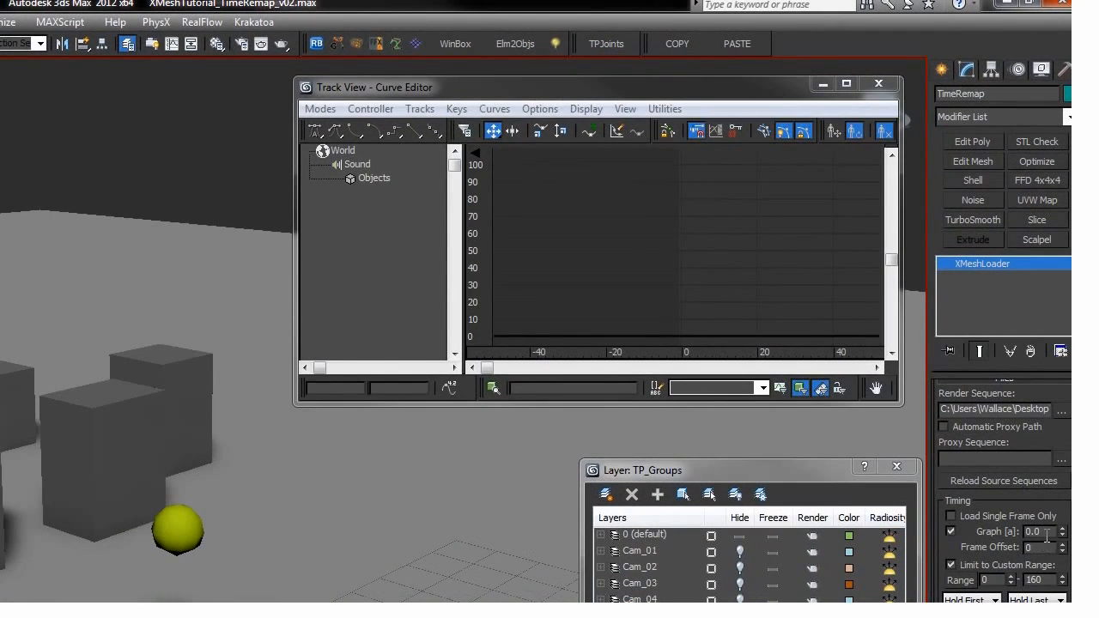
drag(1047, 536, 933, 536)
text(16)
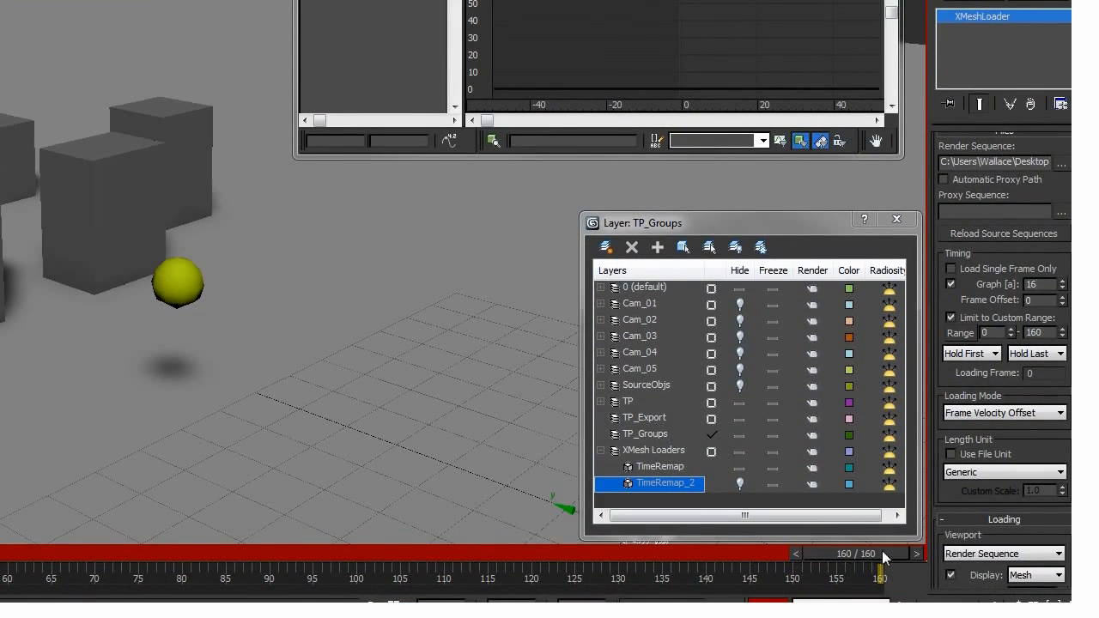
text(0)
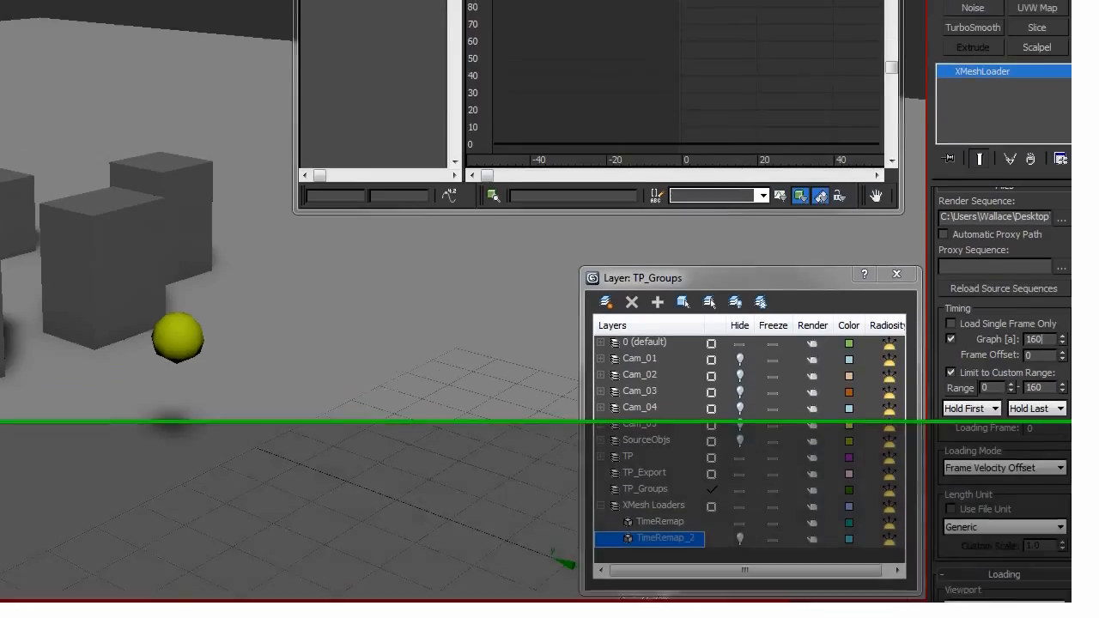
key(Return)
Select the TimeRemap loader's playback graph curve and give its start and end keys linear tangents
click(512, 217)
scroll(600, 263, down, 4)
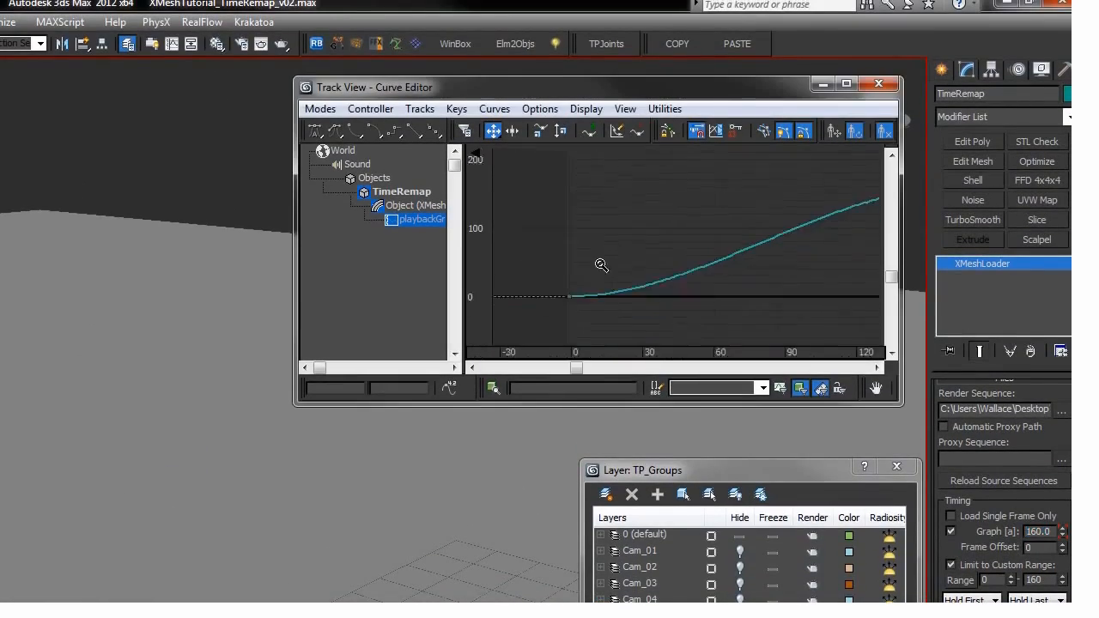
drag(804, 183, 607, 304)
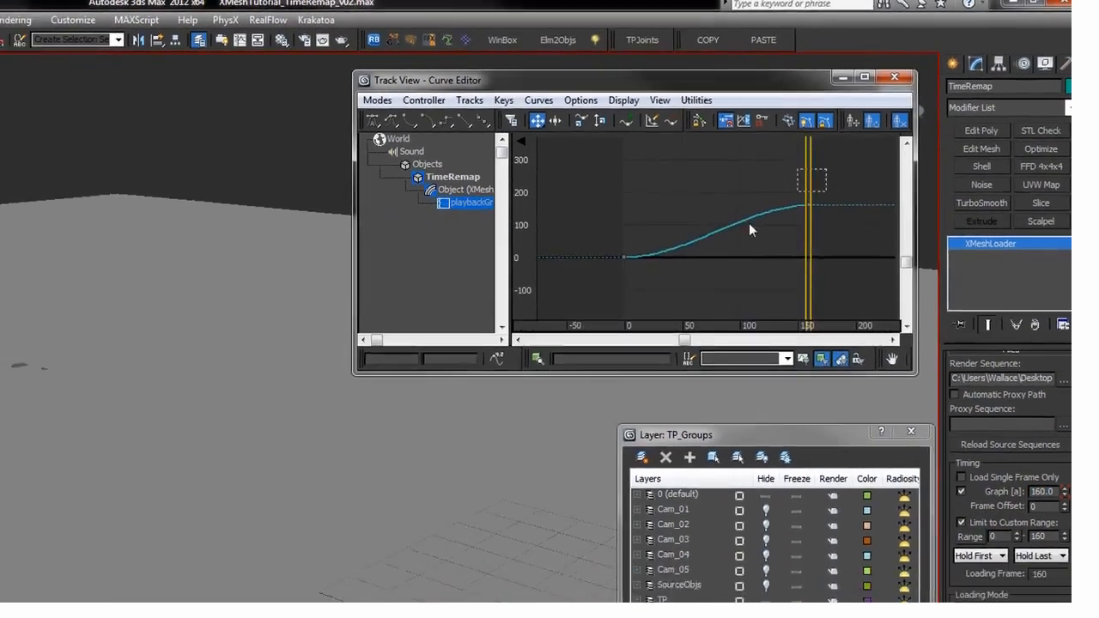
scroll(697, 226, up, 4)
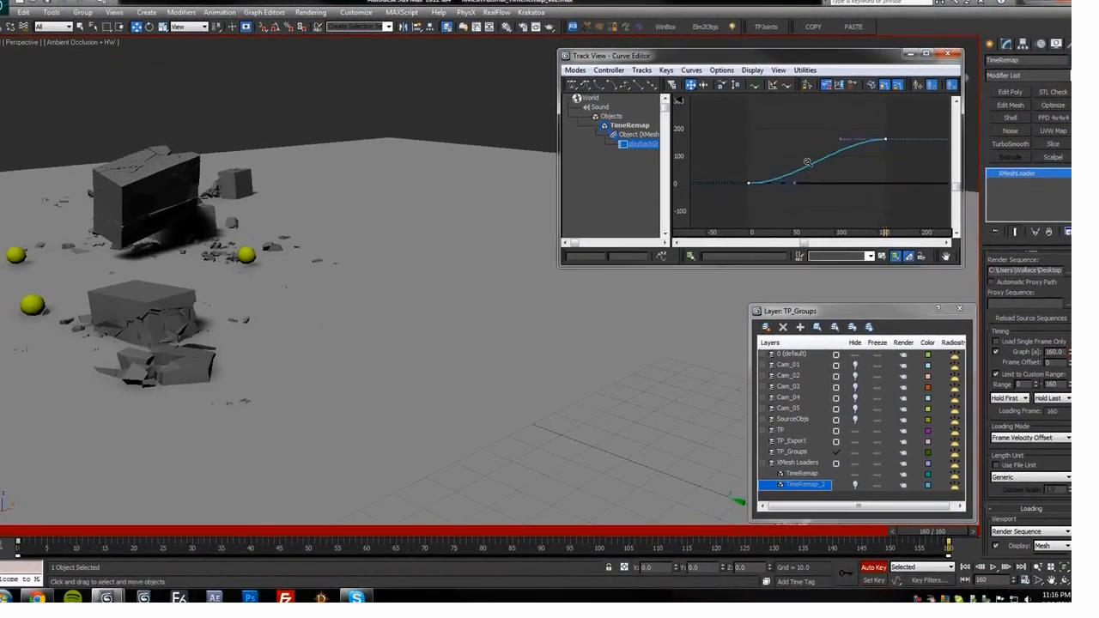
middle_drag(745, 170, 725, 188)
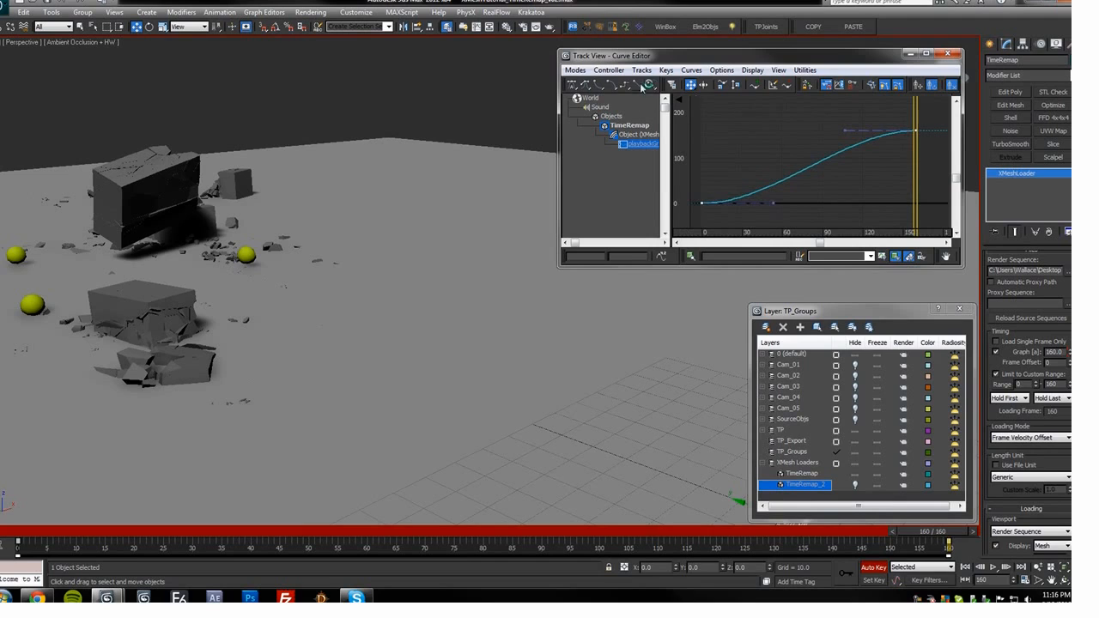
click(642, 86)
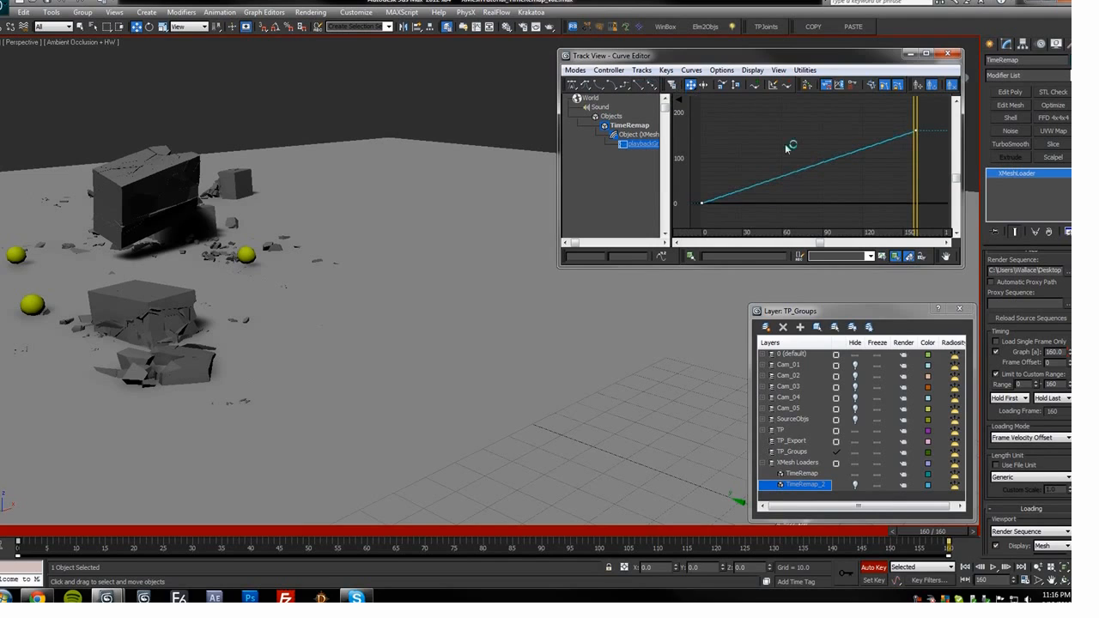
Return to frame 0 and play back the simulation with the linear timing curve
drag(919, 123, 705, 124)
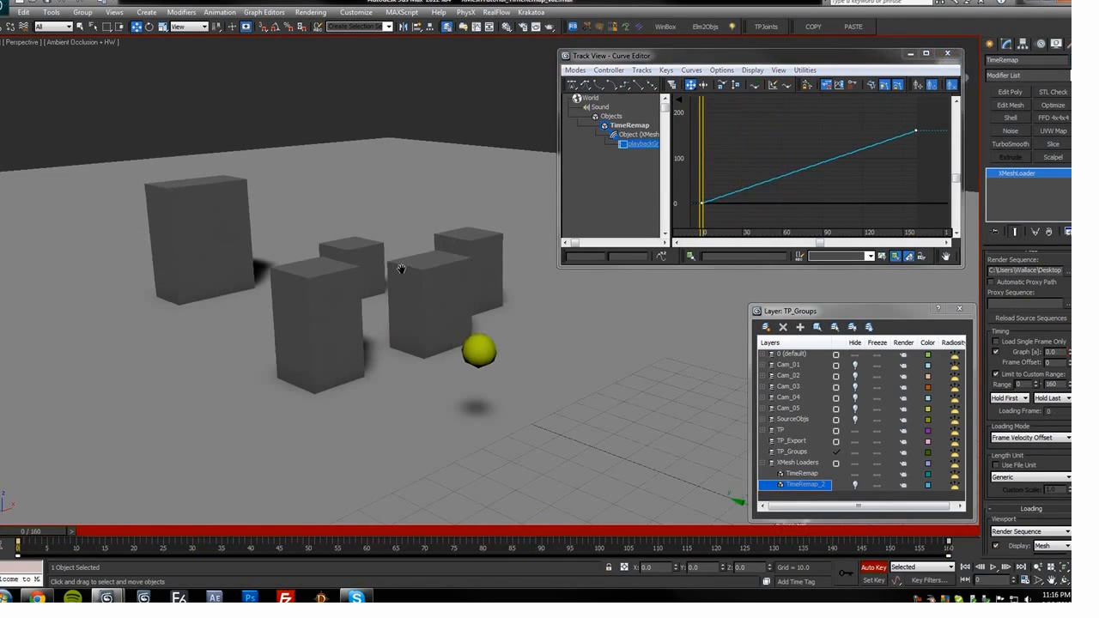
key(/)
key(/)
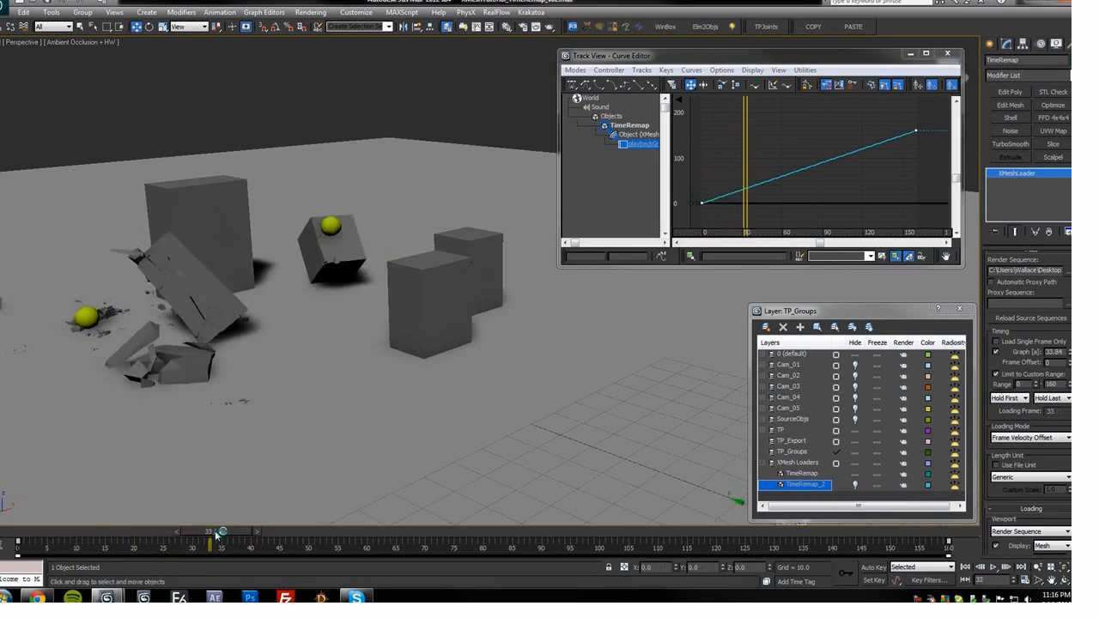
Scrub to frame 10, where the ball breaks the first box, and add a key there on the playback curve
middle_drag(753, 178, 810, 145)
key(a)
drag(769, 162, 750, 172)
middle_drag(388, 346, 500, 391)
scroll(495, 335, up, 2)
drag(102, 532, 78, 540)
click(764, 187)
ctrl+alt+middle_drag(765, 188, 812, 141)
middle_drag(735, 218, 817, 138)
mouse_move(817, 137)
middle_down()
mouse_move(808, 153)
mouse_move(795, 141)
middle_up()
click(787, 146)
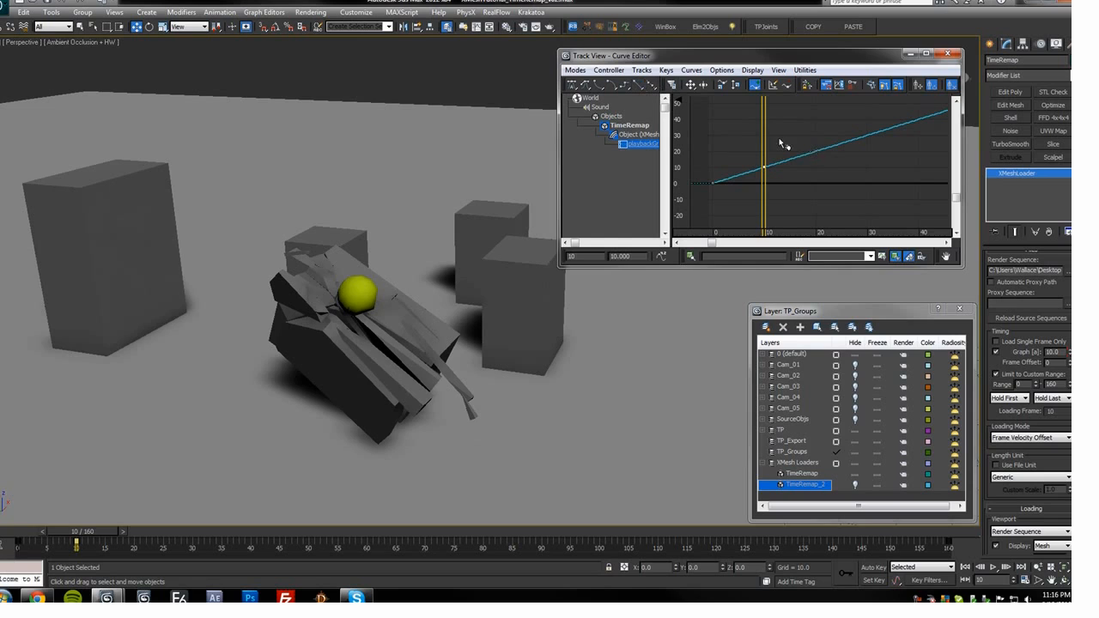
Scrub to frame 26, add another key on the playback curve, and switch back to moving keys
drag(764, 142, 849, 149)
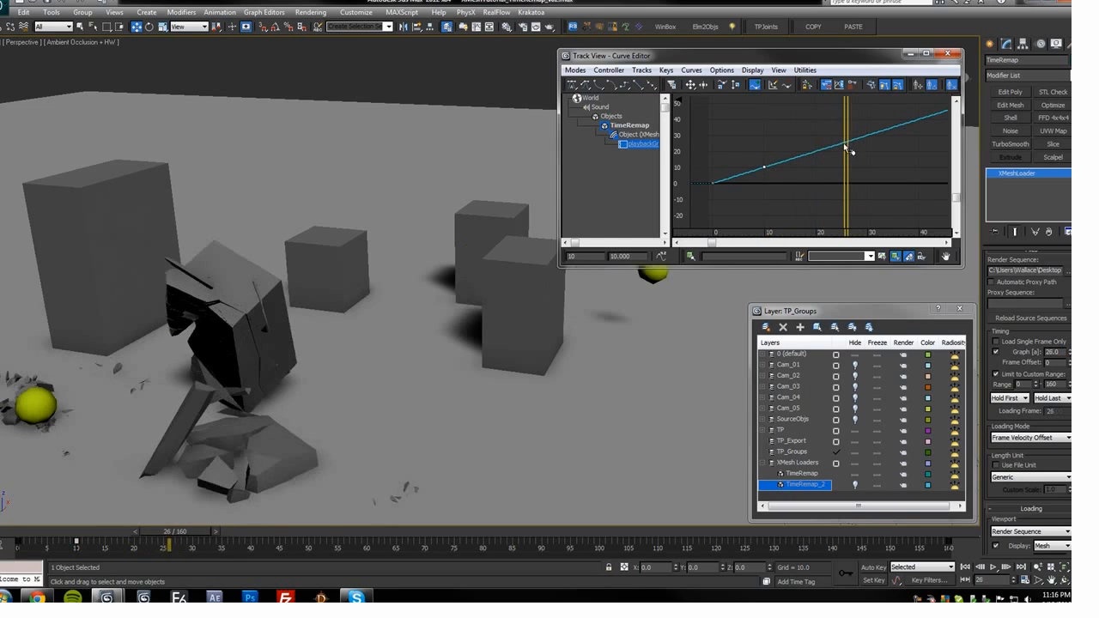
click(846, 141)
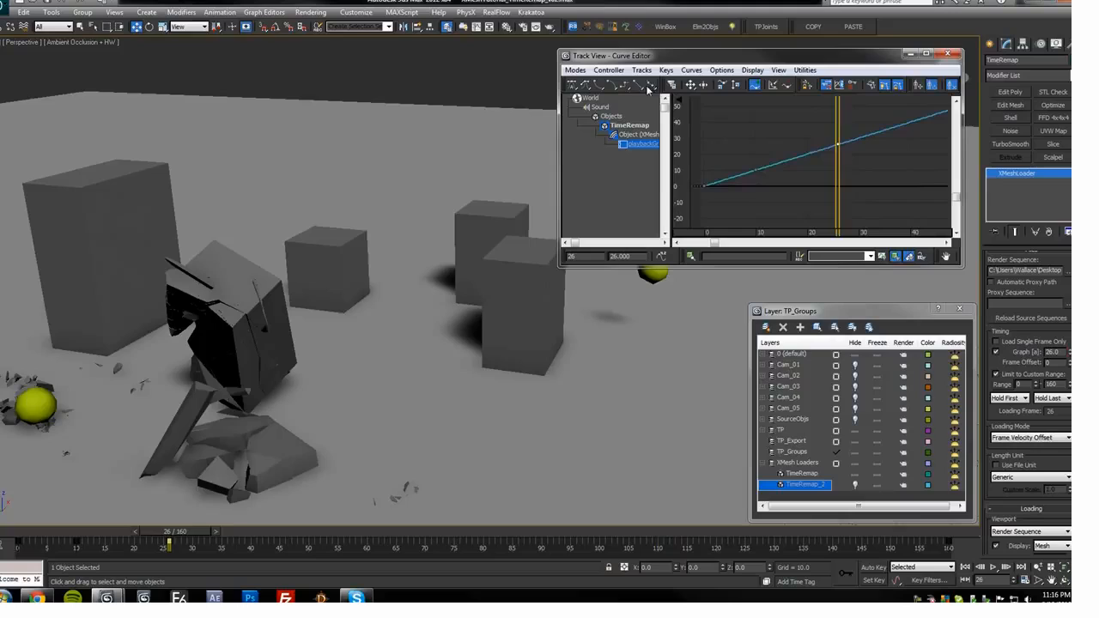
key(n)
middle_drag(886, 170, 852, 174)
key(m)
key(n)
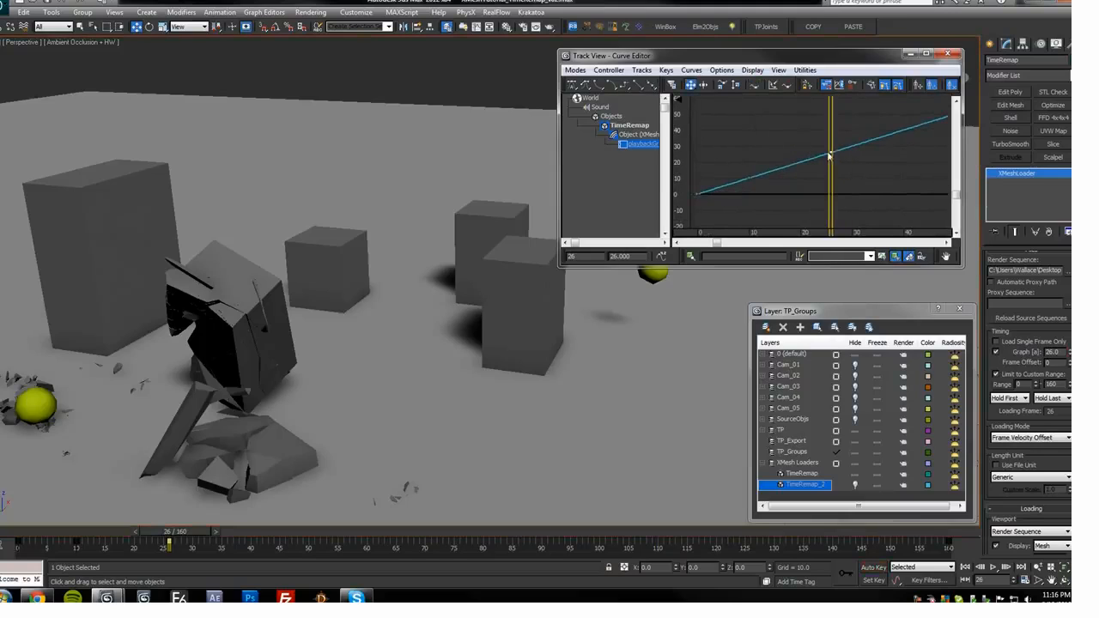
Lower the frame 26 key to a value of about 13.5 and play back the slow-motion section from frame 0
drag(834, 157, 835, 168)
click(721, 70)
click(721, 70)
drag(833, 166, 805, 169)
key(/)
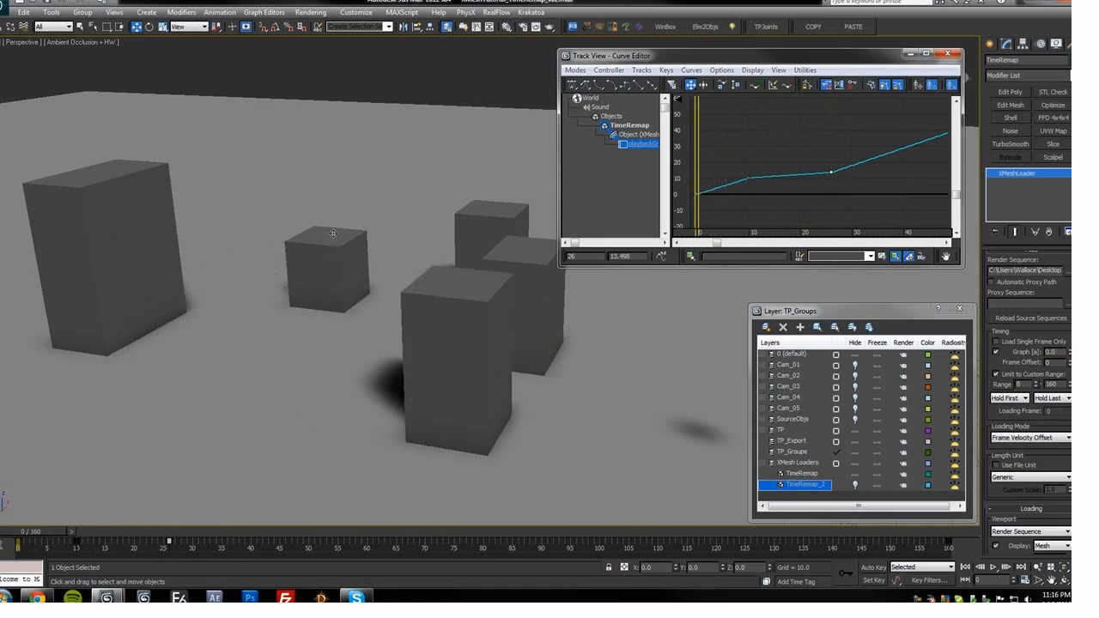
key(/)
Shift the end of the slow-motion section and the final key about 20 frames later, and scrub to frame 67
scroll(793, 131, down, 3)
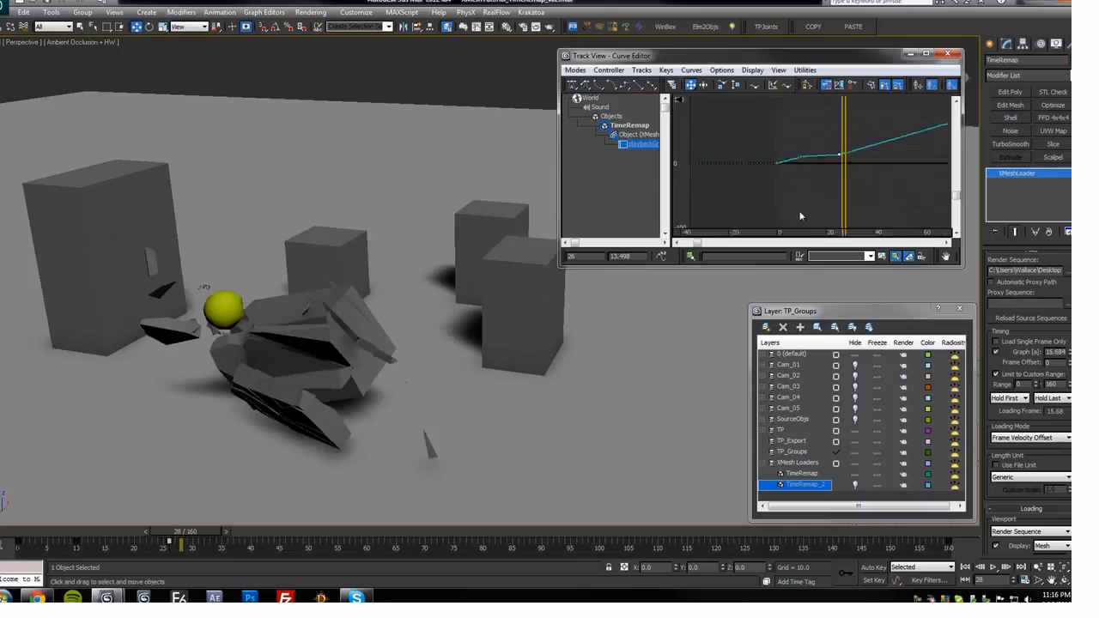
scroll(822, 164, down, 4)
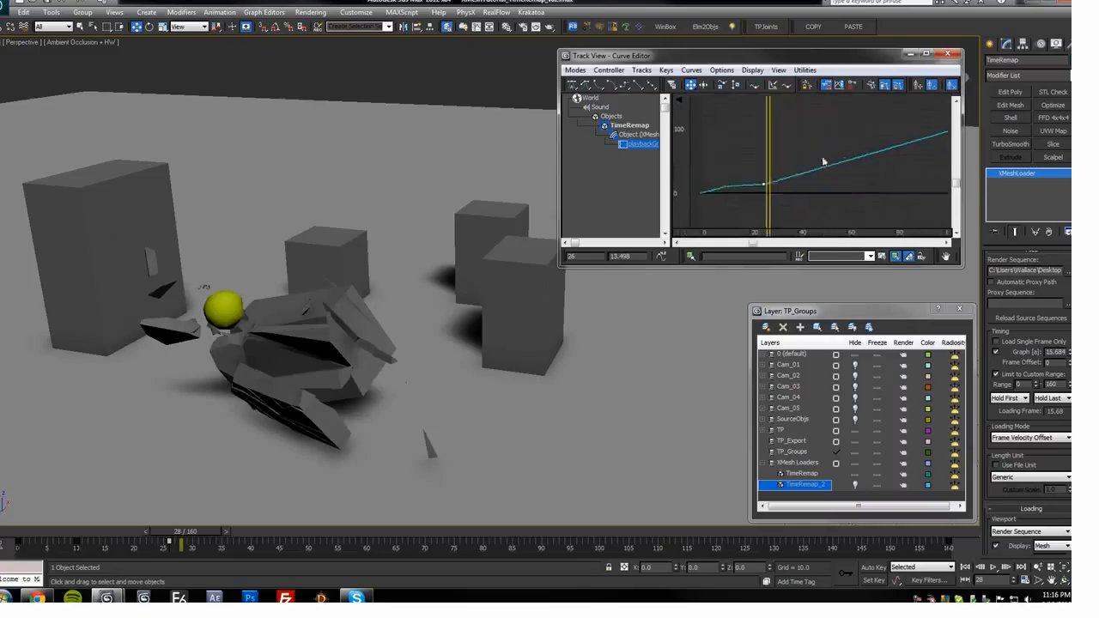
click(903, 130)
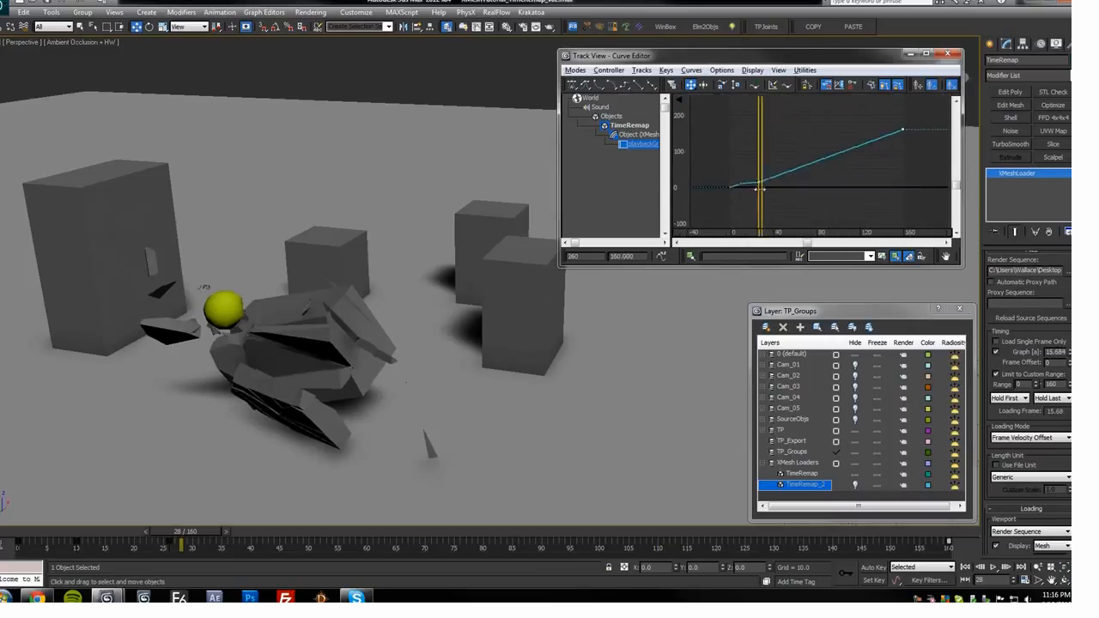
drag(921, 106, 784, 181)
drag(762, 168, 809, 172)
Add two keys to the rising part of the playback curve, at about frames 79 and 108
key(a)
click(816, 170)
click(845, 160)
right_click(864, 155)
drag(865, 142, 807, 182)
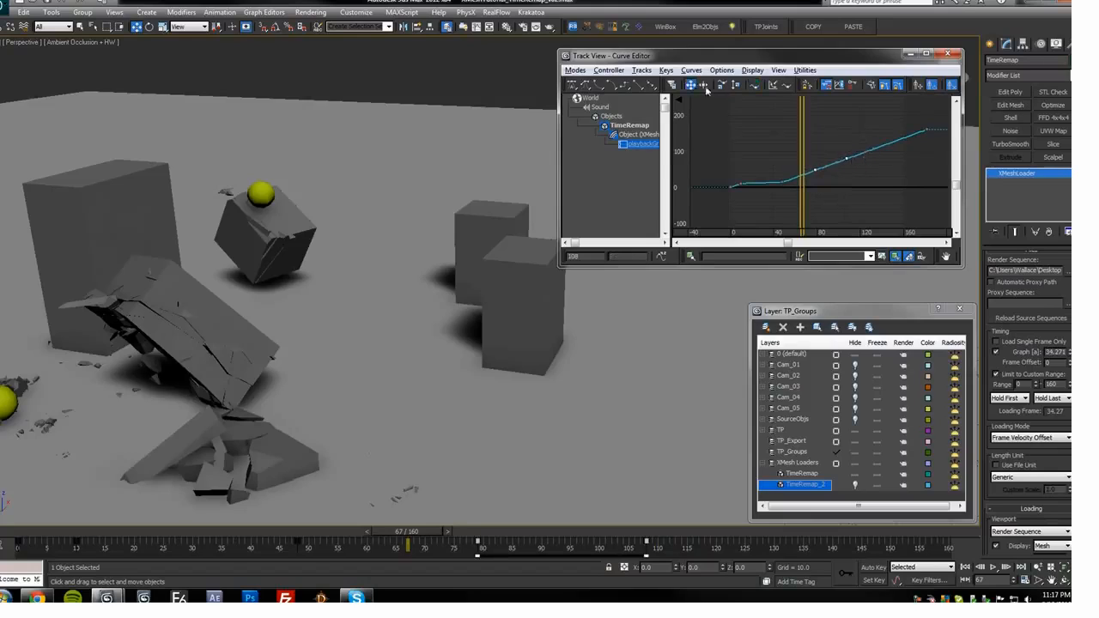
scroll(854, 176, up, 3)
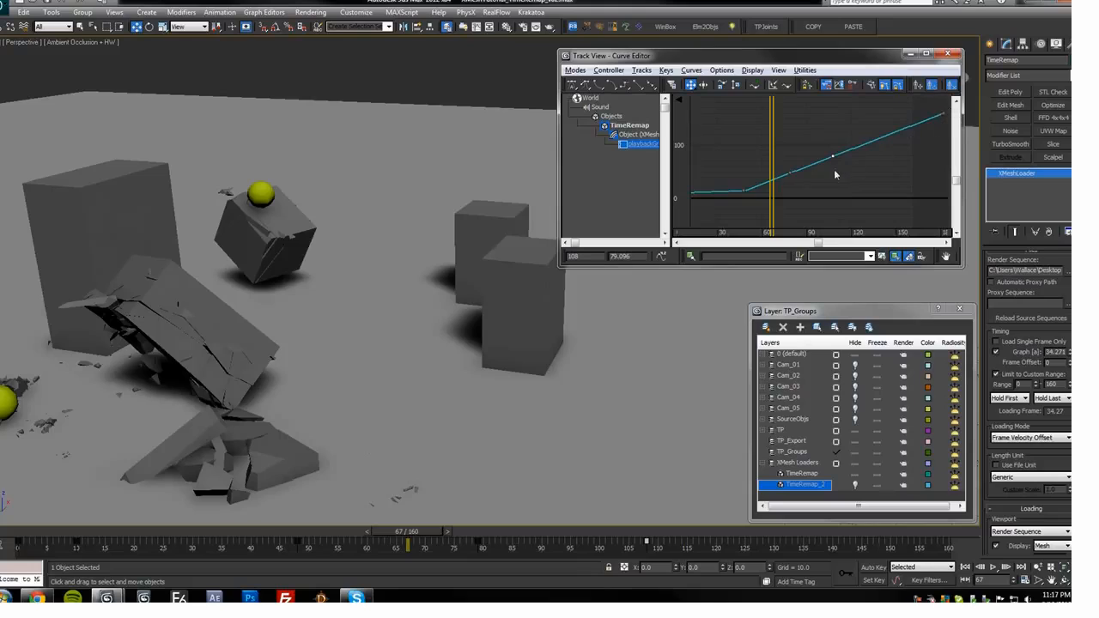
Flatten the playback curve after about frame 79 by moving the following keys later, stretching the slow-motion section to about frame 160, and play it back
middle_drag(849, 172, 832, 174)
drag(817, 161, 893, 174)
scroll(848, 186, up, 4)
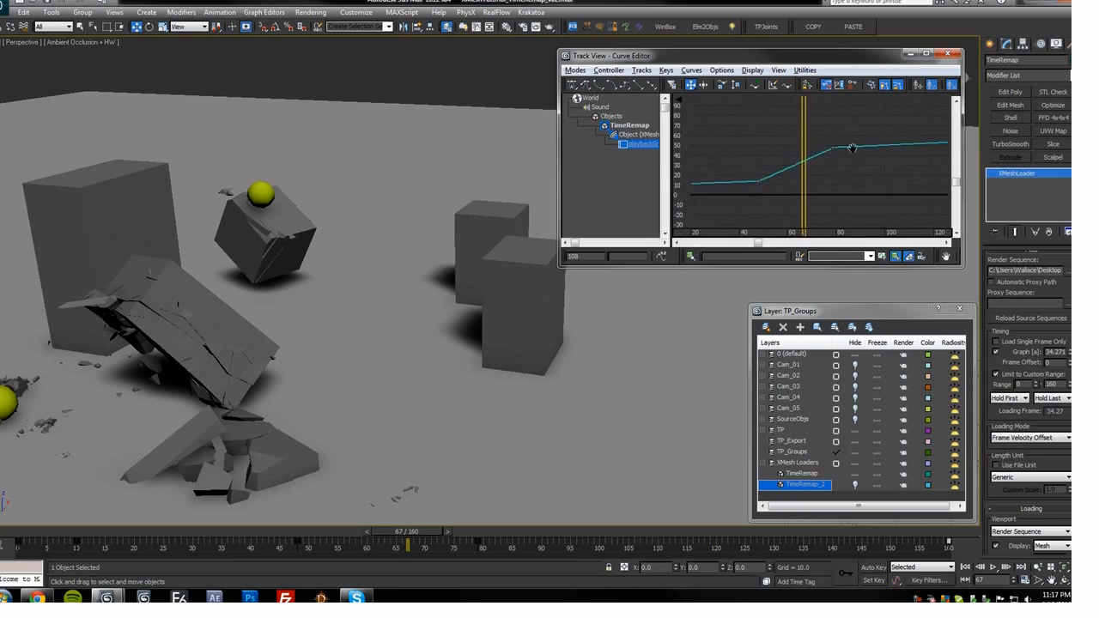
key(/)
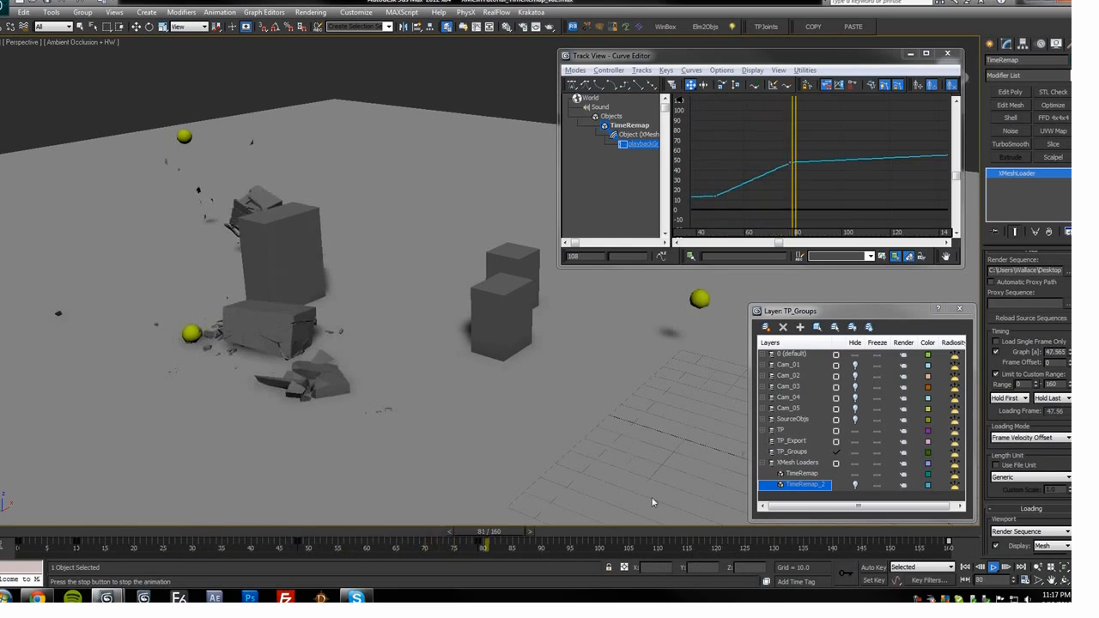
Extend the active time range to frame 234 and play back the second slow-motion section around the flying debris
ctrl+alt+right_drag(832, 544, 402, 557)
alt+middle_drag(473, 507, 635, 502)
scroll(504, 483, up, 3)
scroll(640, 503, down, 3)
key(slash)
scroll(634, 498, up, 3)
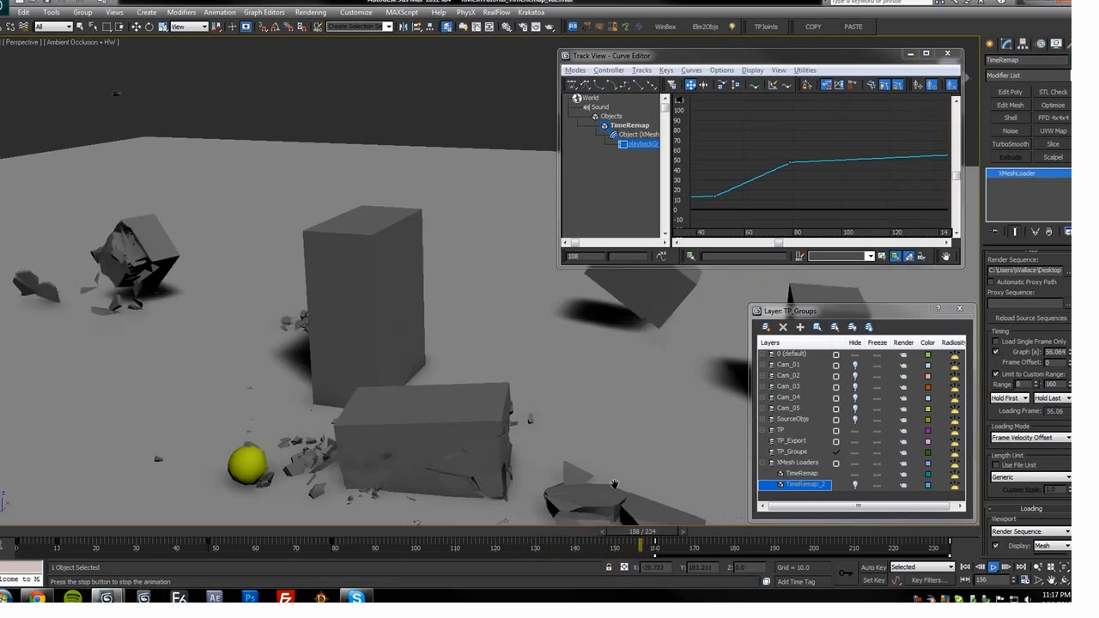
Replay the end of the second slow-motion section and the speed-up that follows, from close up and from farther away
middle_drag(608, 500, 530, 493)
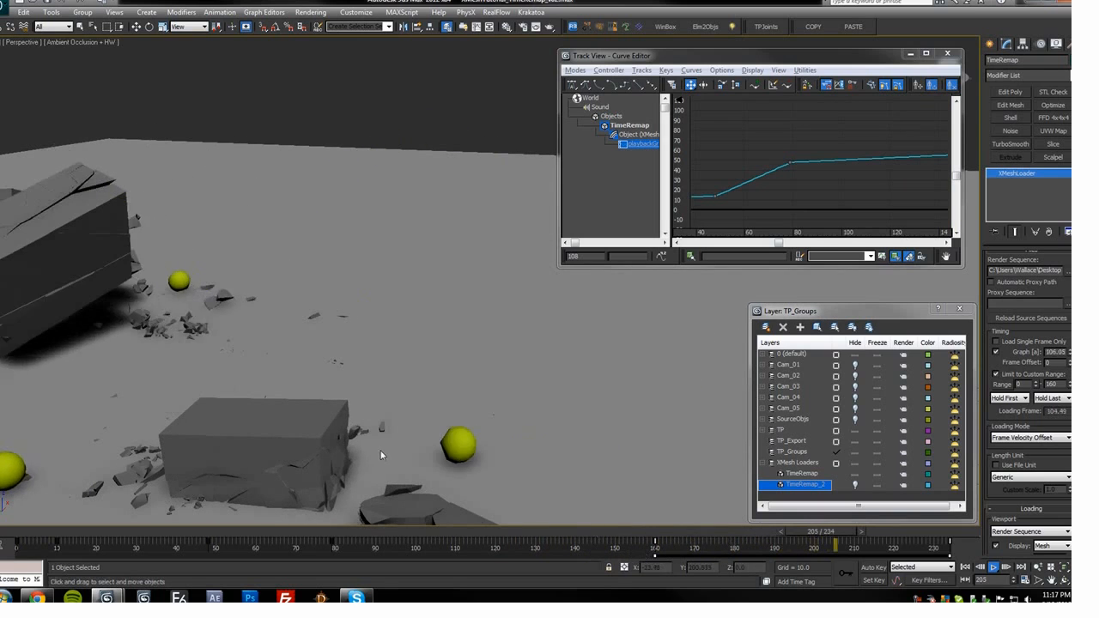
key(slash)
drag(520, 531, 481, 533)
middle_drag(558, 464, 388, 370)
key(slash)
scroll(528, 478, down, 5)
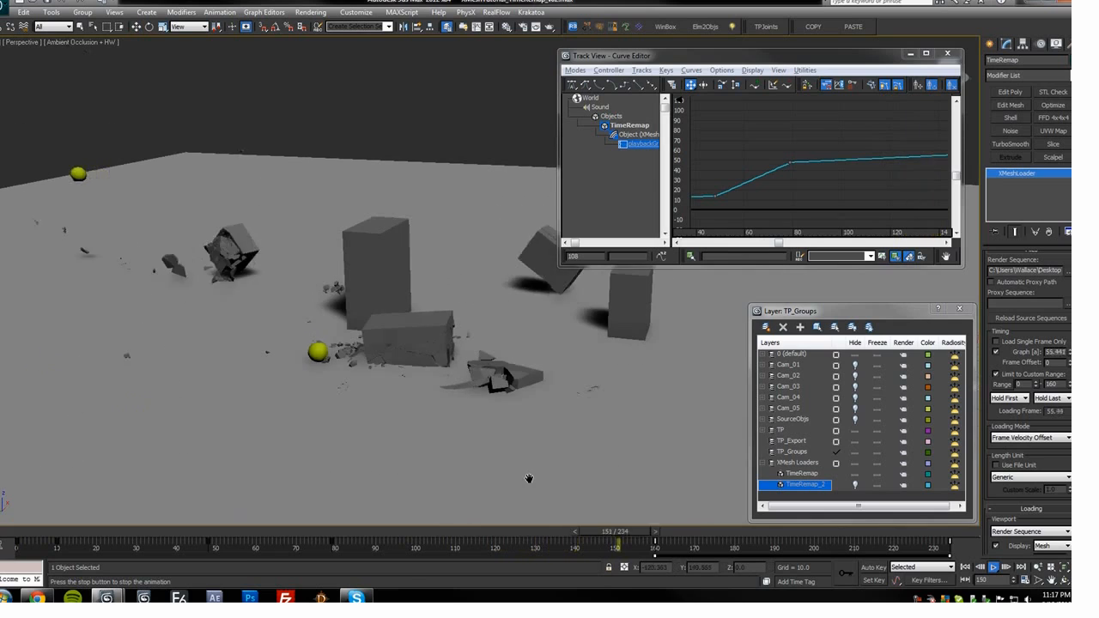
key(slash)
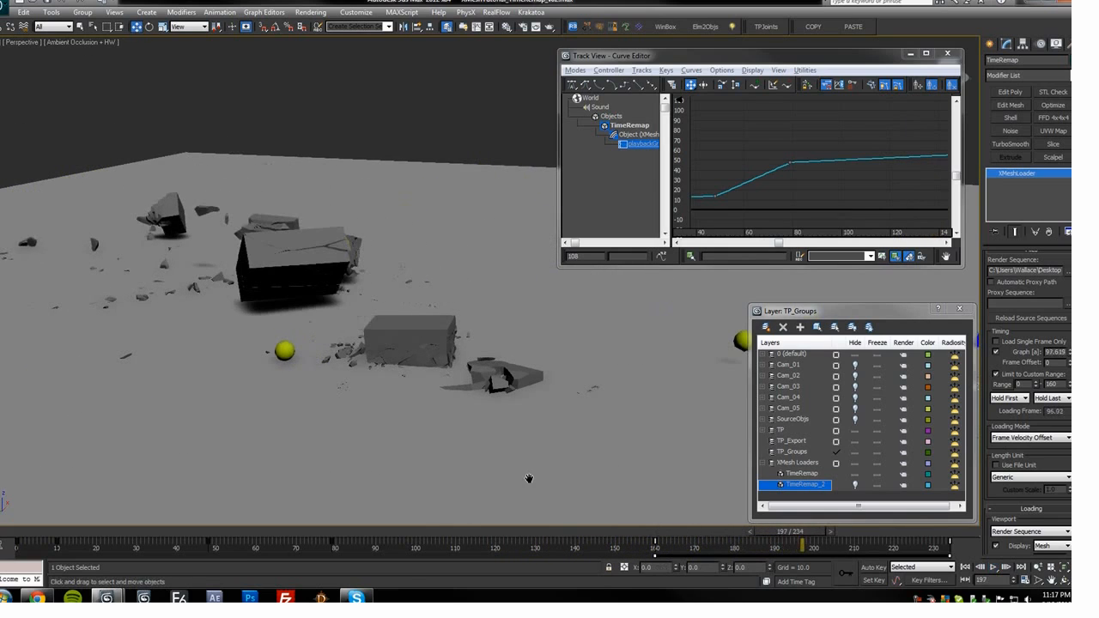
Scrub back into the second slow-motion section, to about frames 105 and 94, and examine the debris from several angles
click(671, 544)
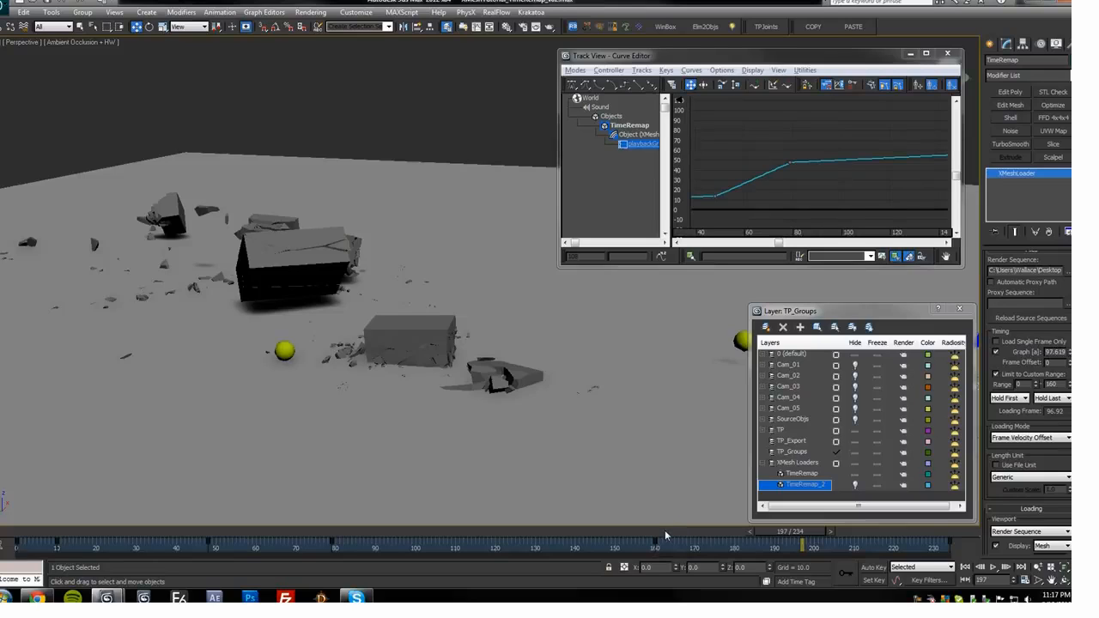
drag(664, 531, 178, 535)
drag(316, 568, 445, 574)
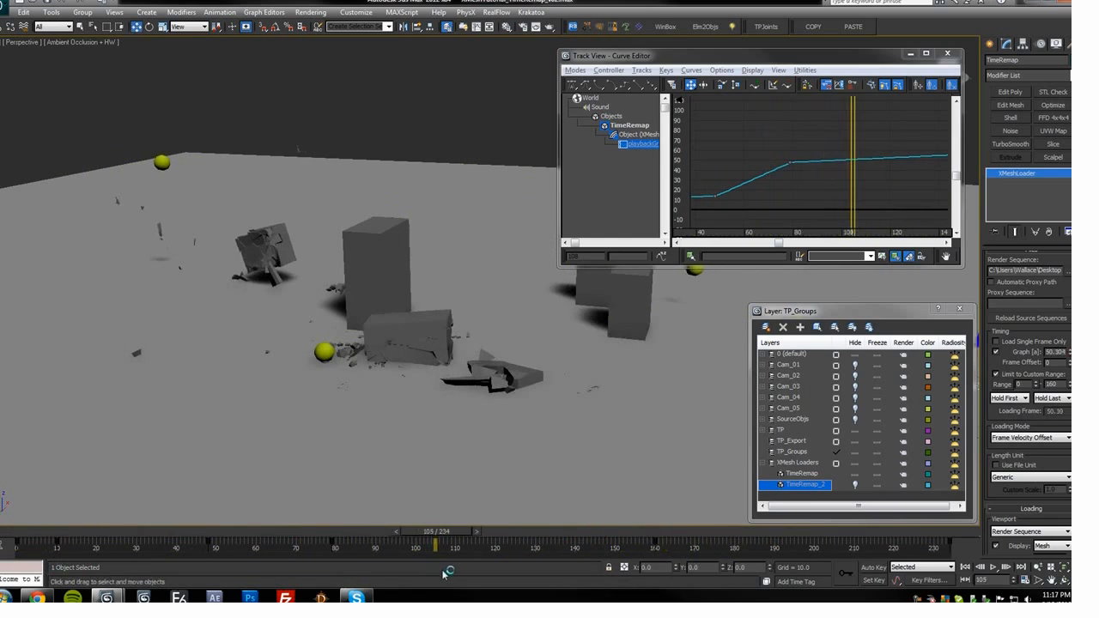
drag(616, 219, 589, 221)
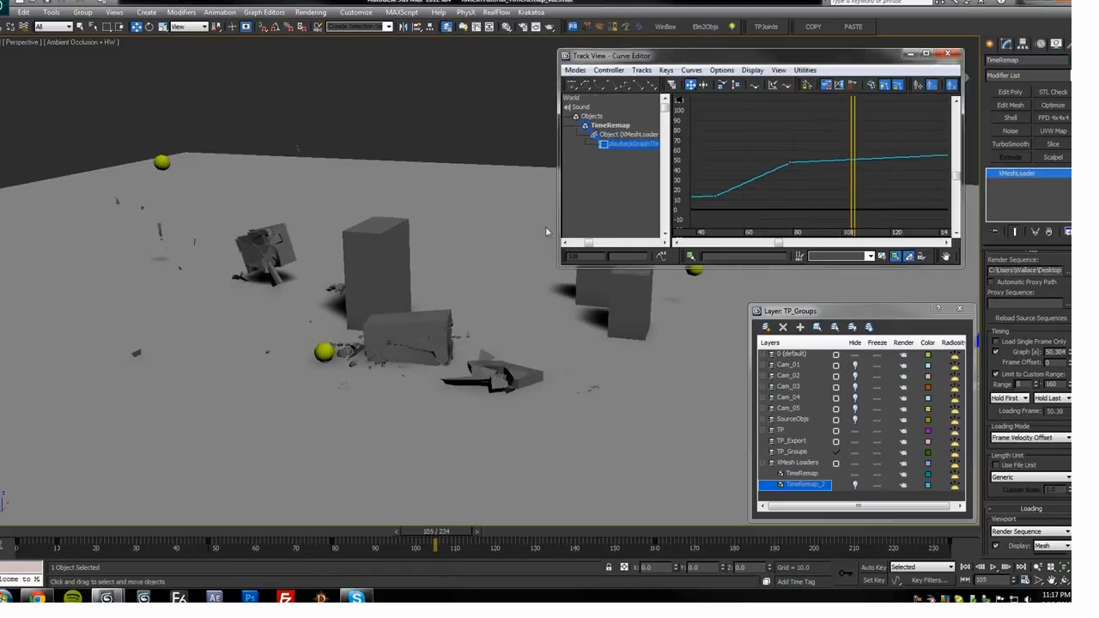
alt+middle_drag(399, 299, 445, 113)
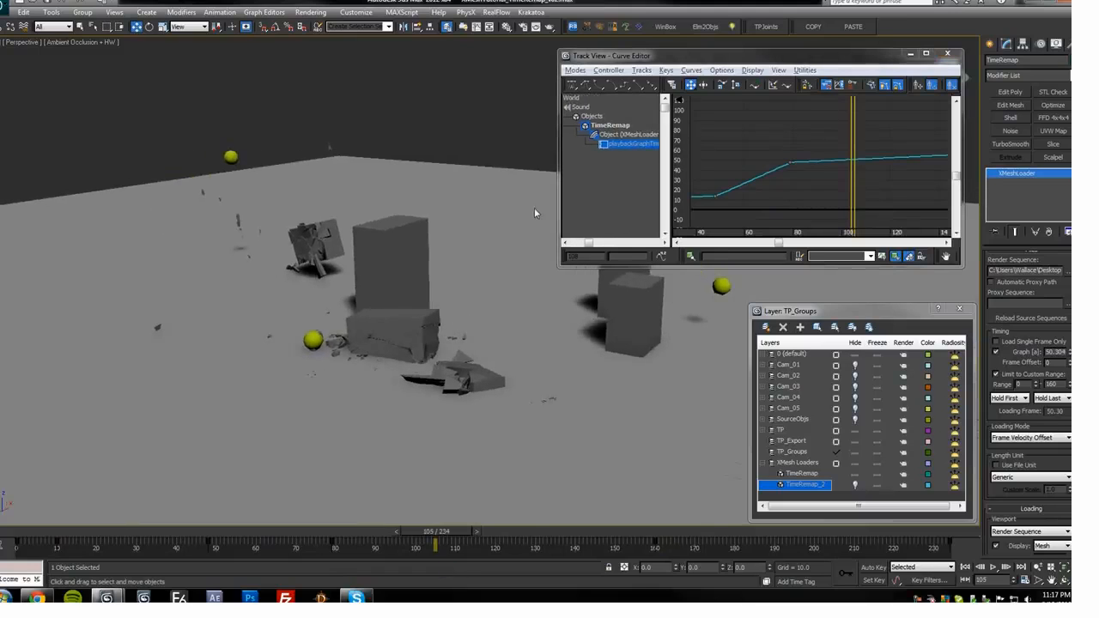
alt+middle_drag(508, 209, 440, 224)
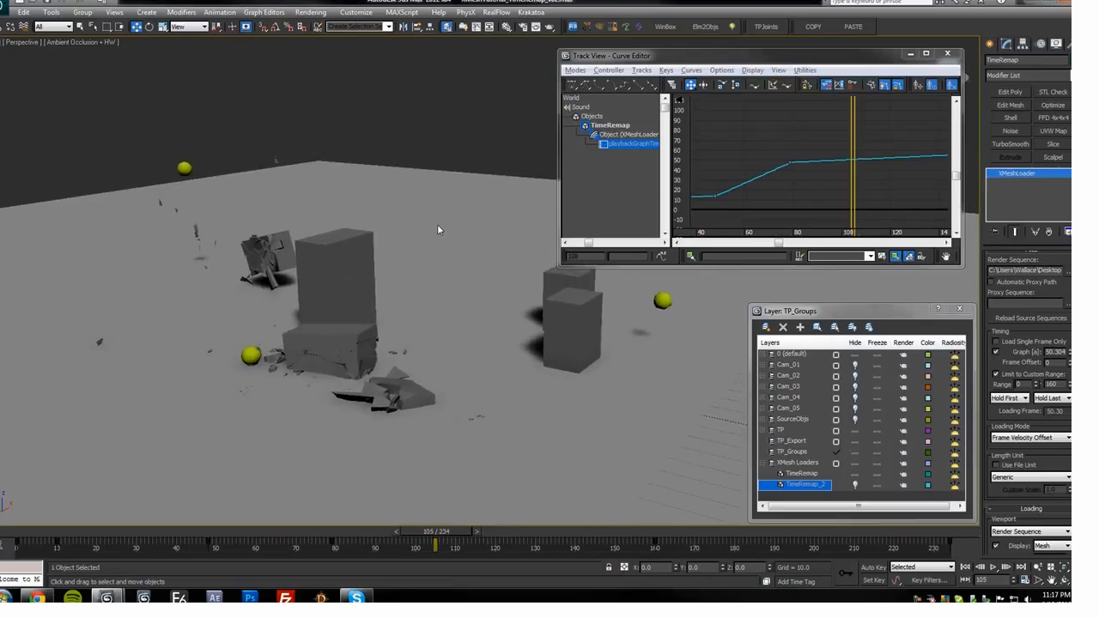
alt+middle_drag(430, 310, 446, 314)
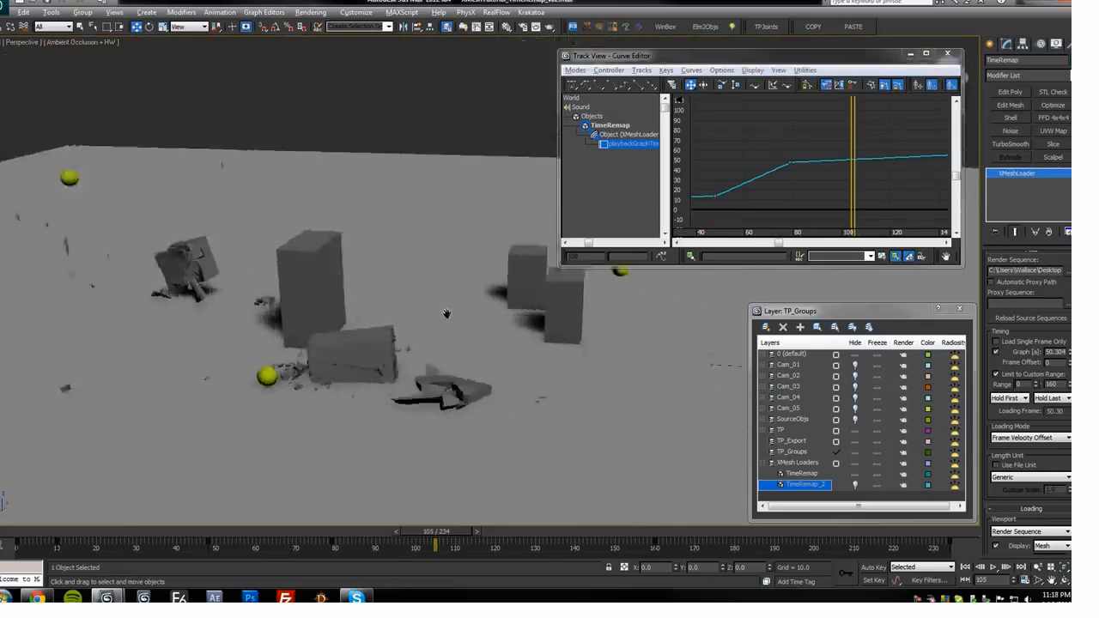
drag(438, 531, 414, 535)
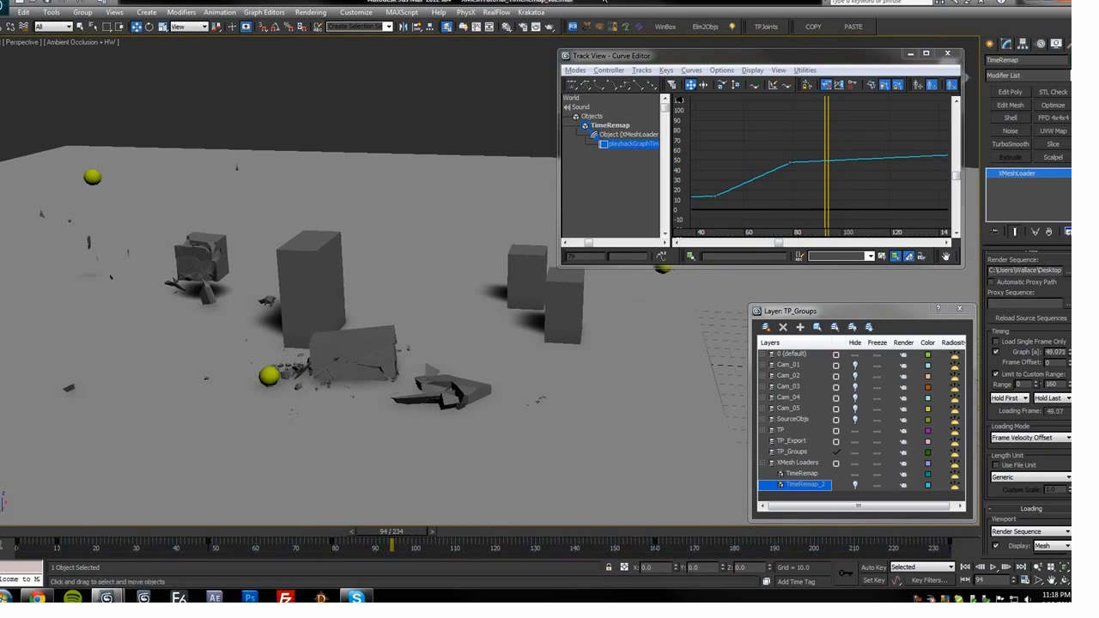
Open the XMesh Saver and examine the Step setting of its frame range to save
click(639, 28)
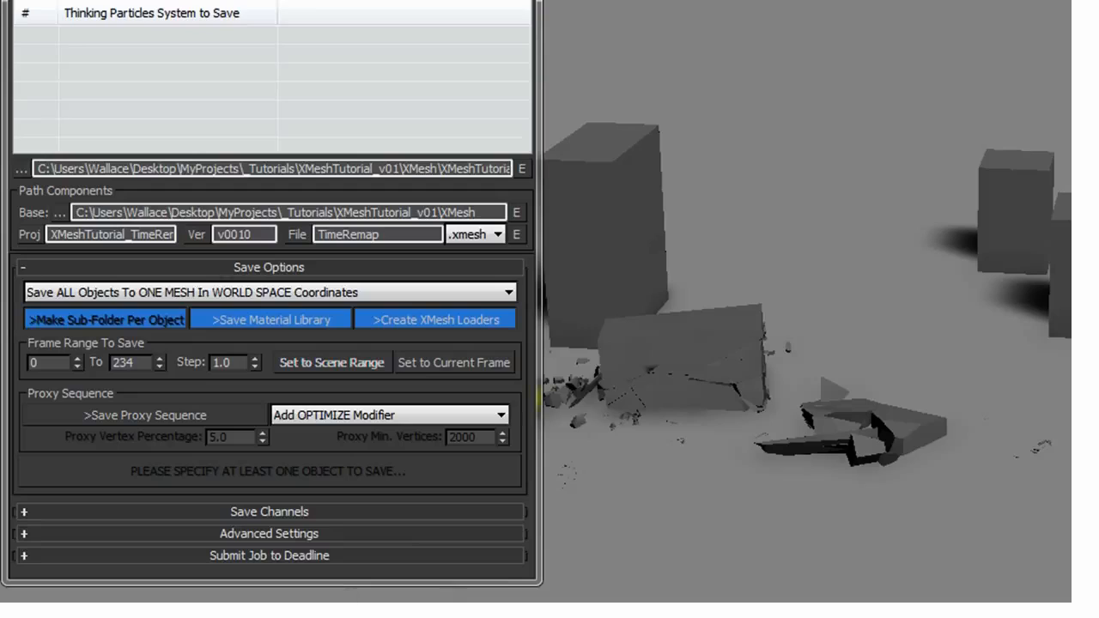
double_click(230, 363)
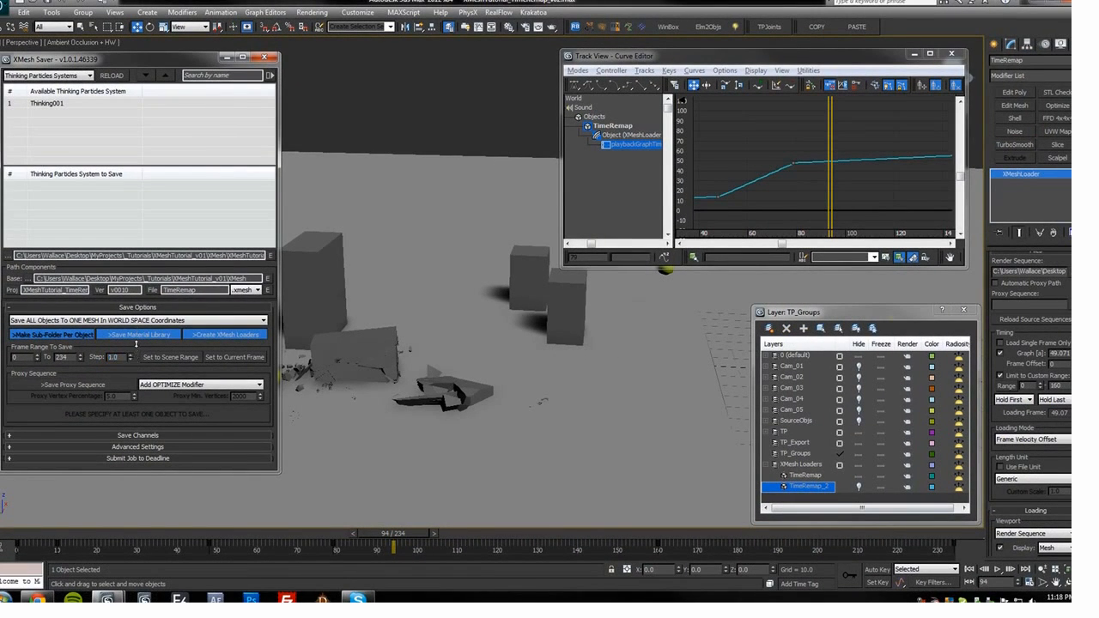
drag(161, 63, 158, 62)
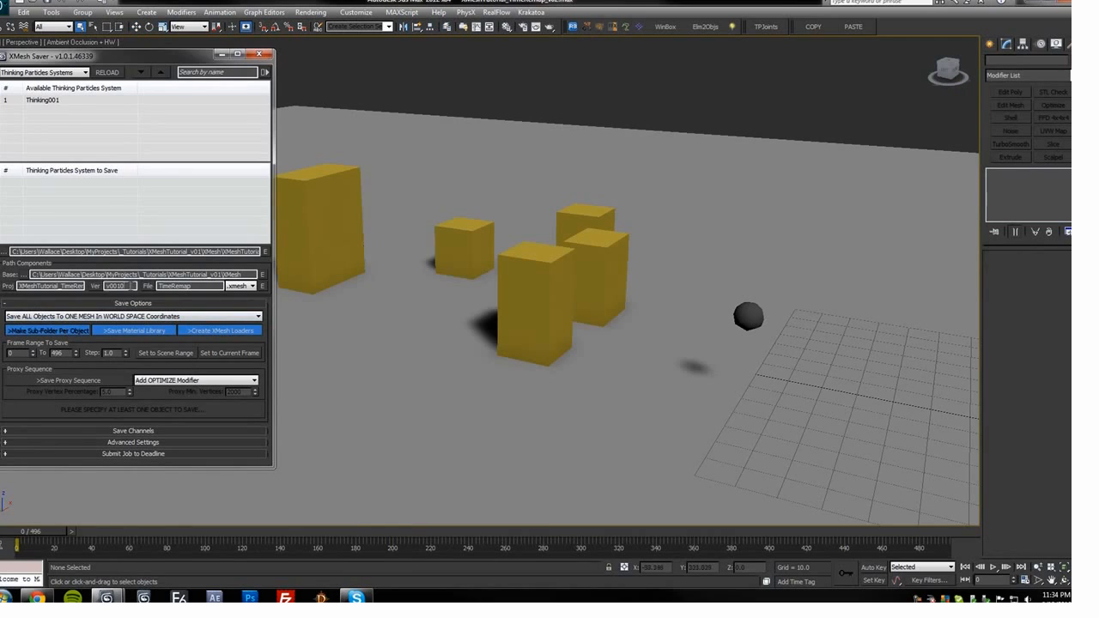
double_click(128, 286)
middle_drag(366, 228, 456, 223)
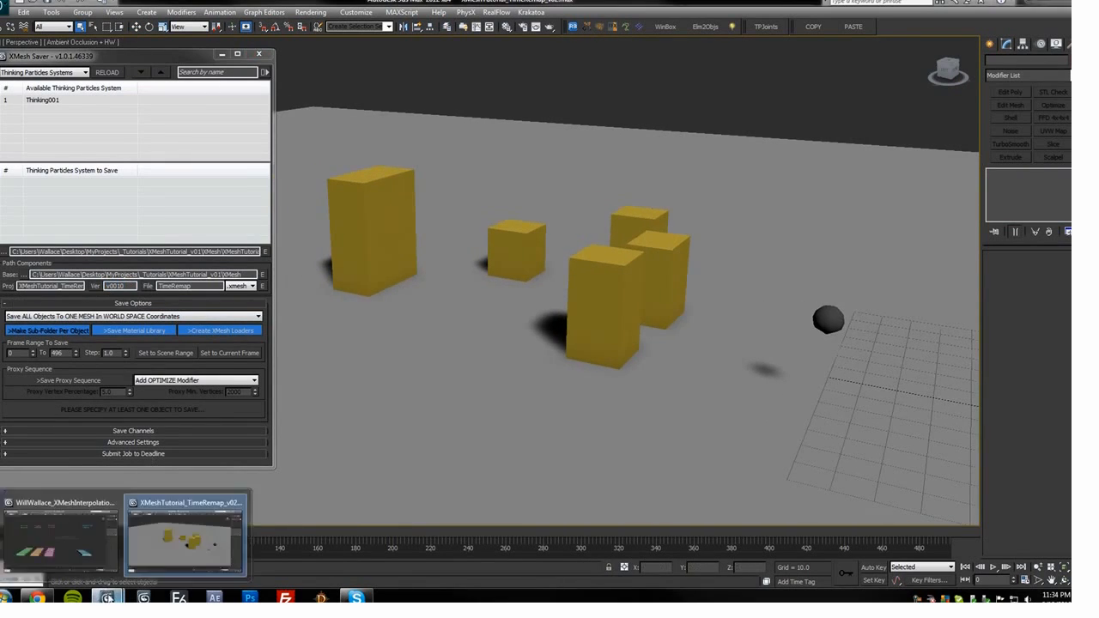
click(110, 351)
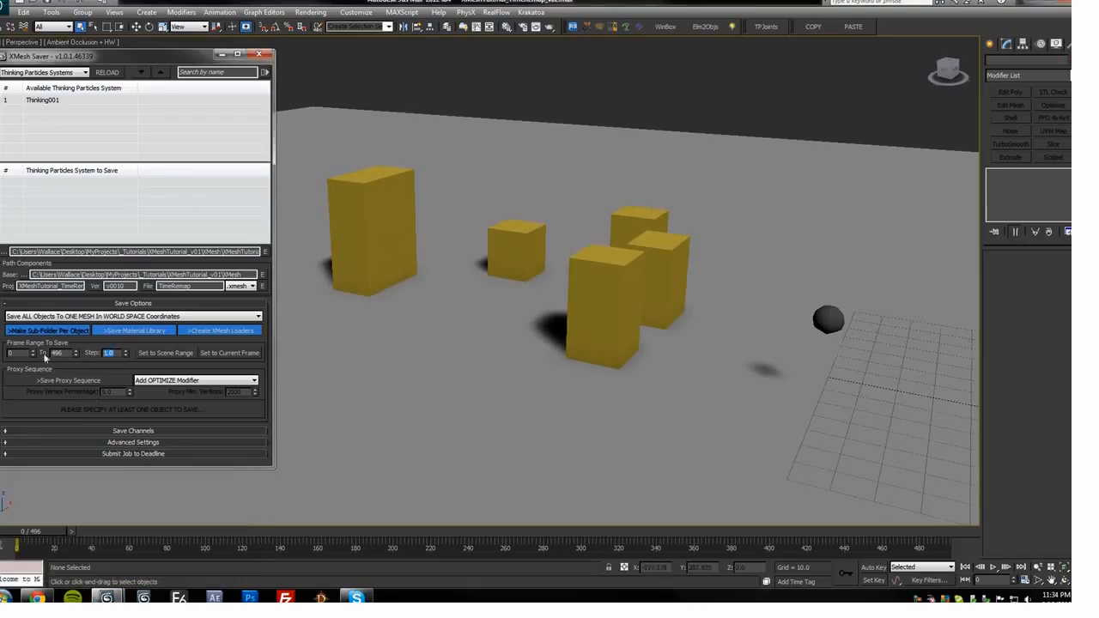
Switch to the XMesh interpolation example scene and write "1.0.2" in a blank Notepad document
mouse_move(106, 598)
click(110, 525)
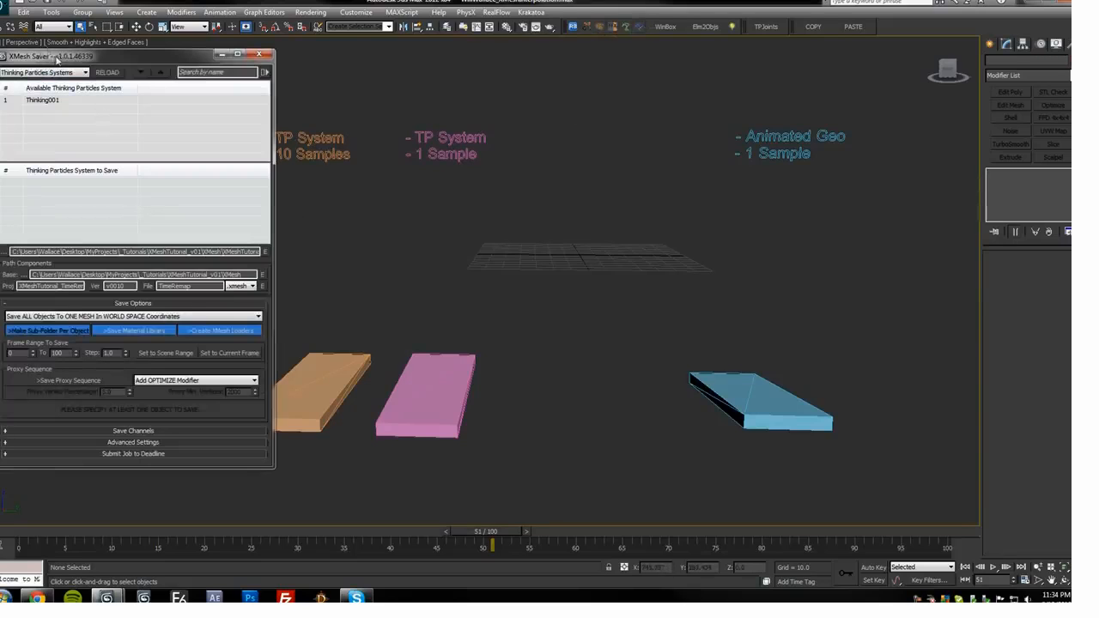
text(1.)
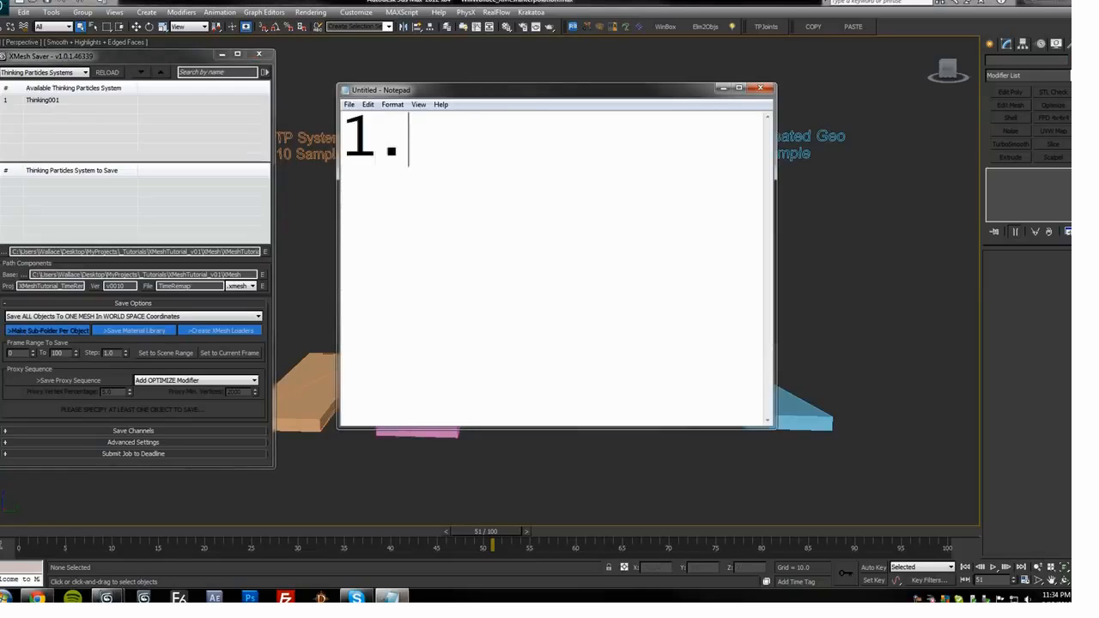
text(0.2)
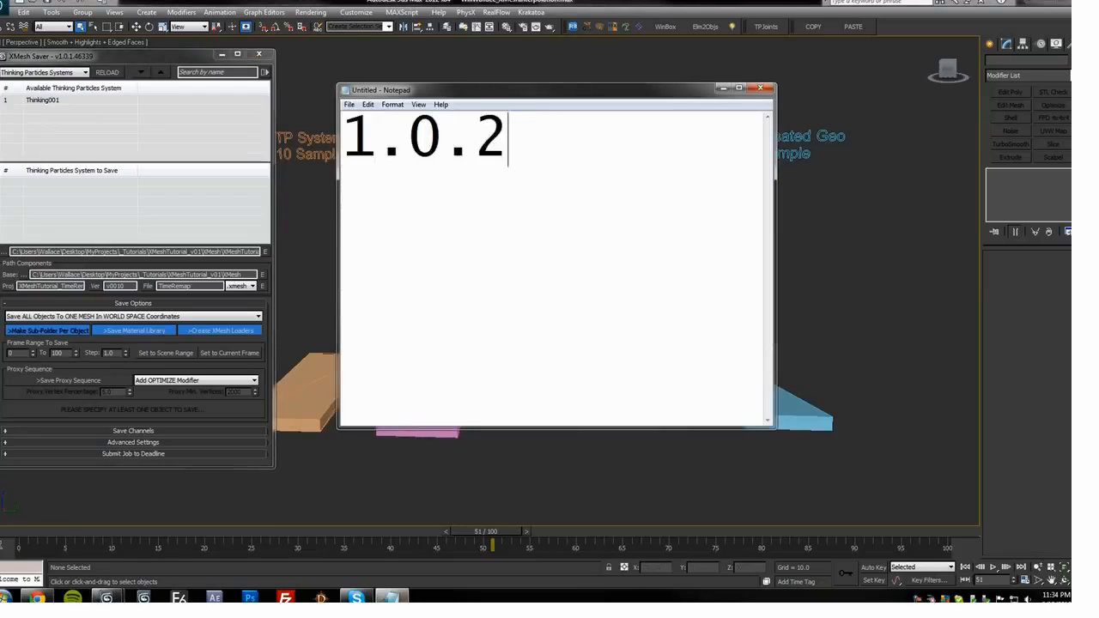
Add the line "<-- 1.0.1" above the 1.0.2 line in Notepad and point out the XMesh Saver's Step setting
drag(435, 90, 452, 81)
click(376, 129)
key(Return)
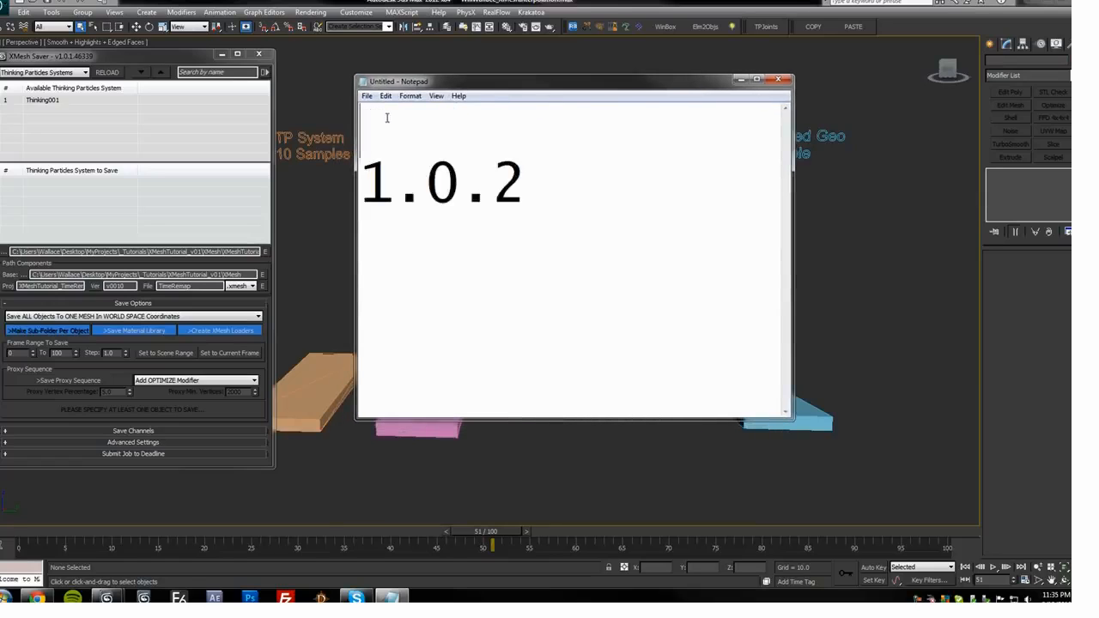
key(Up)
text(<-- 1.)
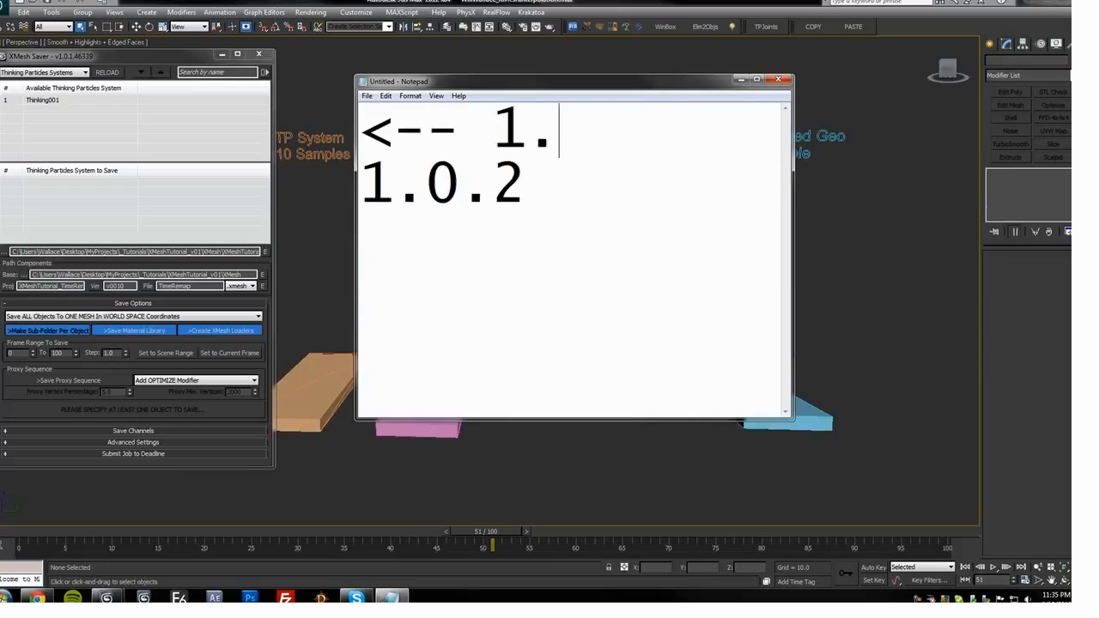
text(0.1)
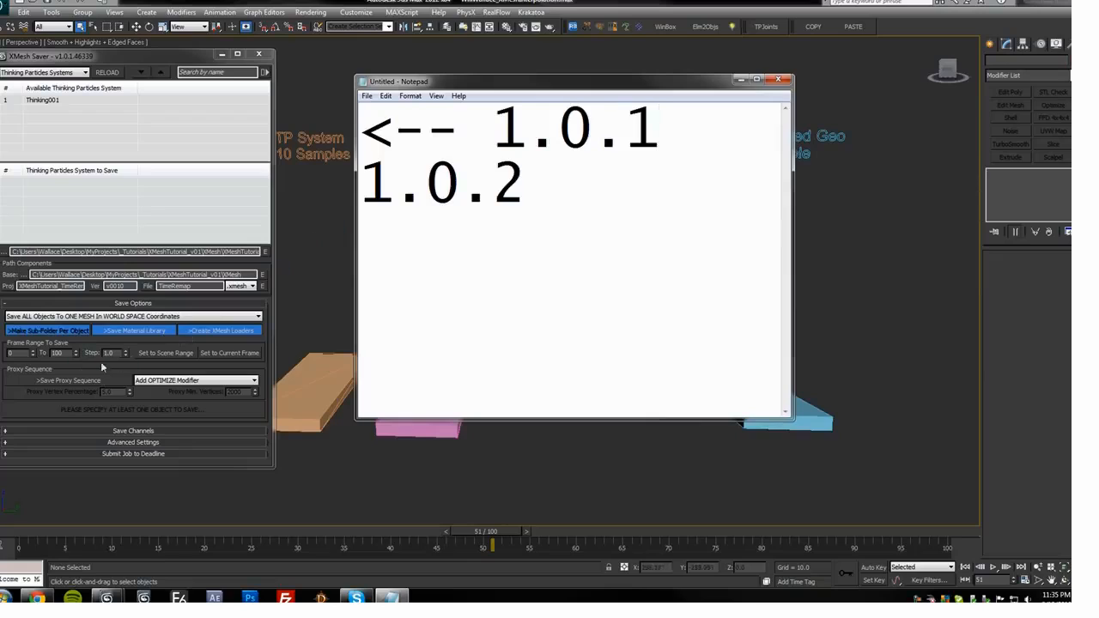
drag(462, 83, 453, 82)
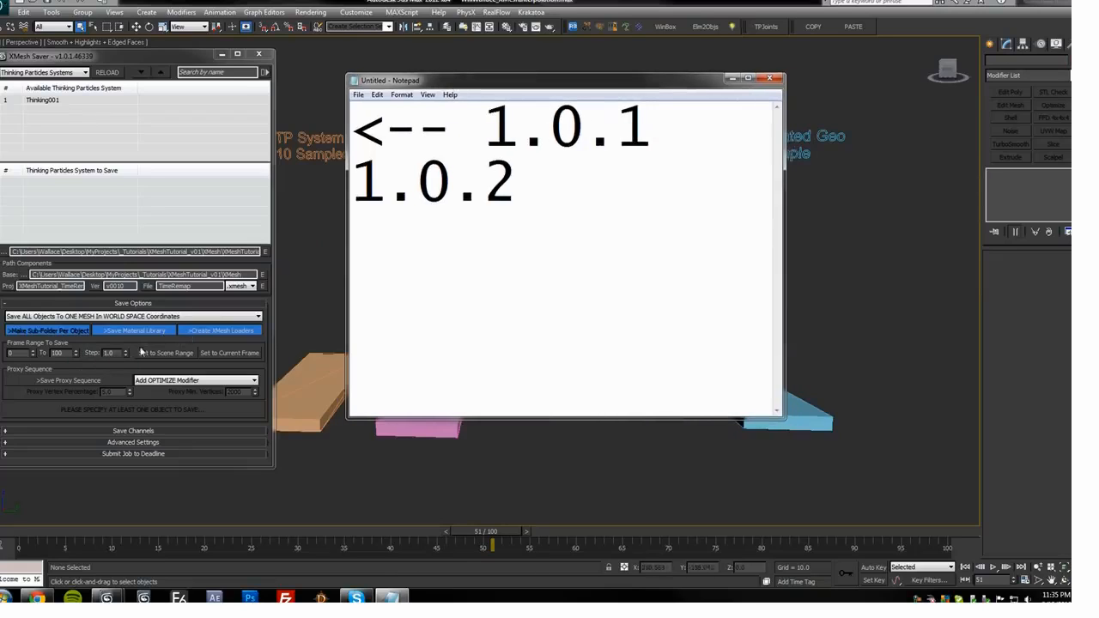
drag(121, 352, 102, 353)
Play the example scene from frame 0 and compare the TP System caches with 20, 10 and 1 samples against the animated geometry
key(alt+Tab)
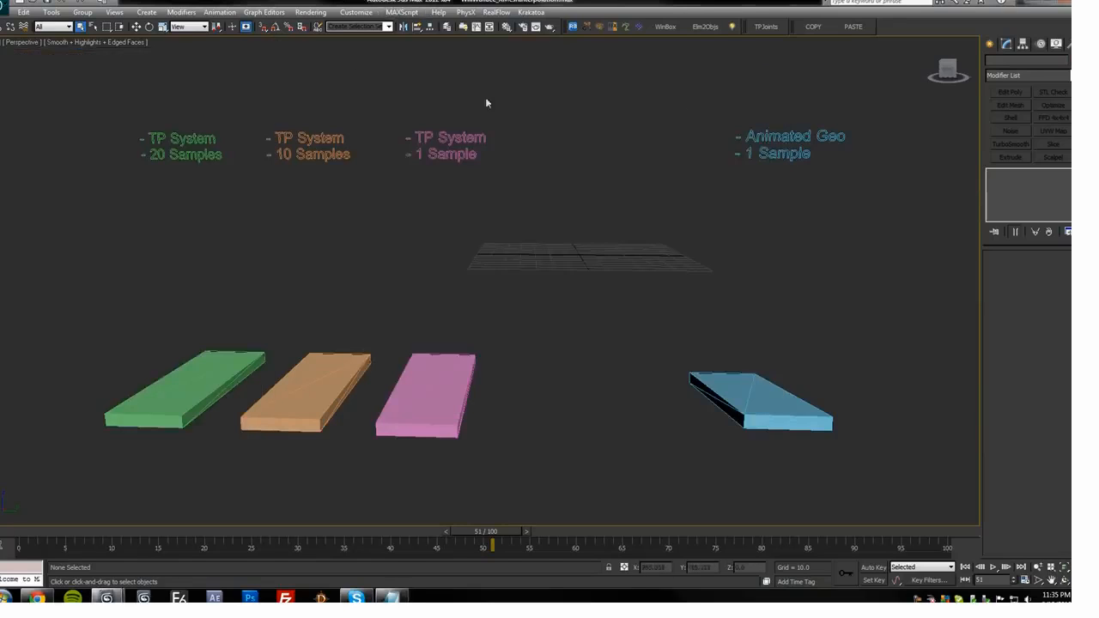
click(19, 534)
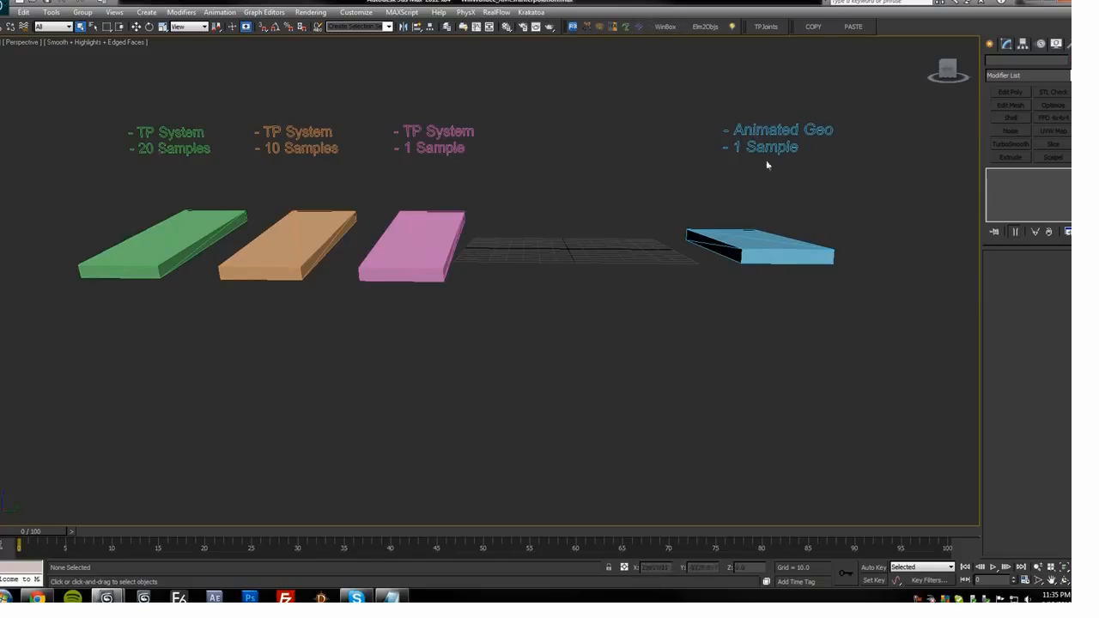
click(718, 237)
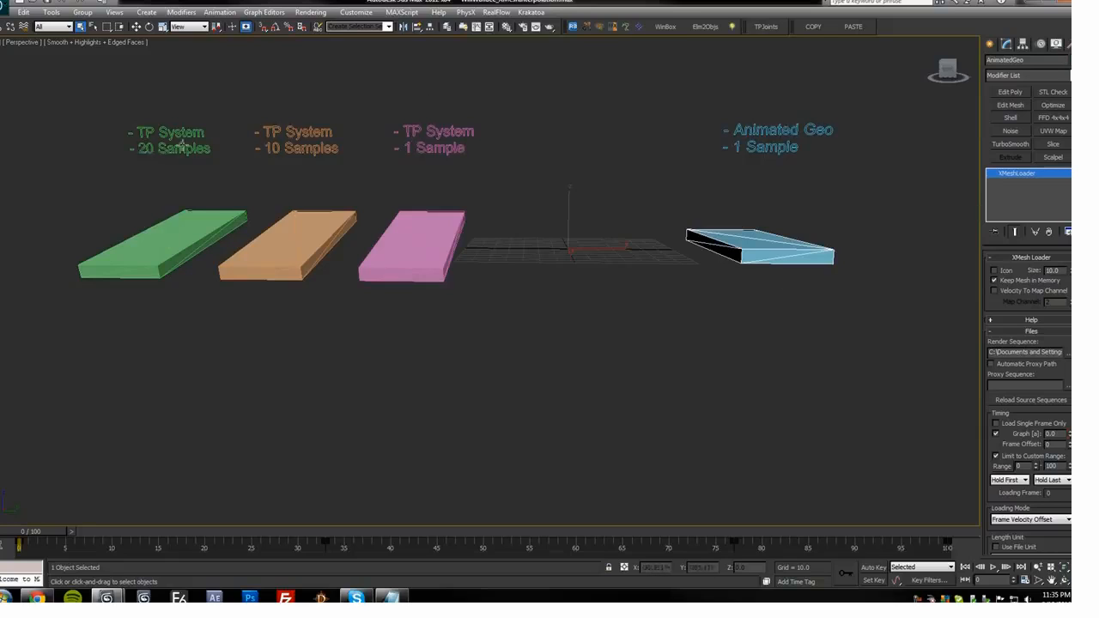
key(slash)
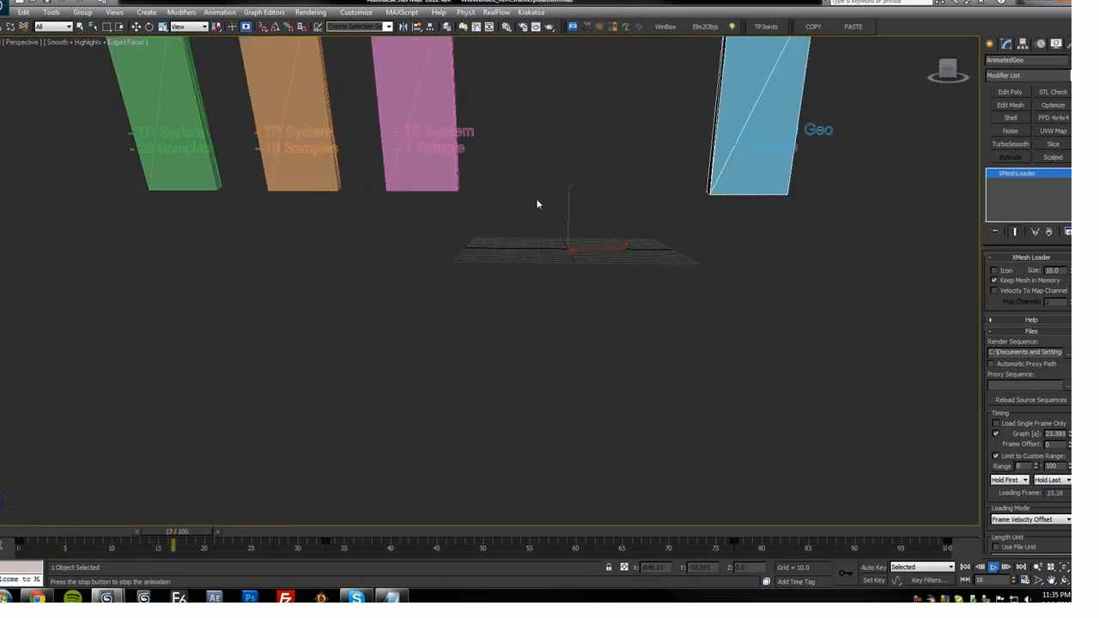
key(slash)
click(560, 184)
key(slash)
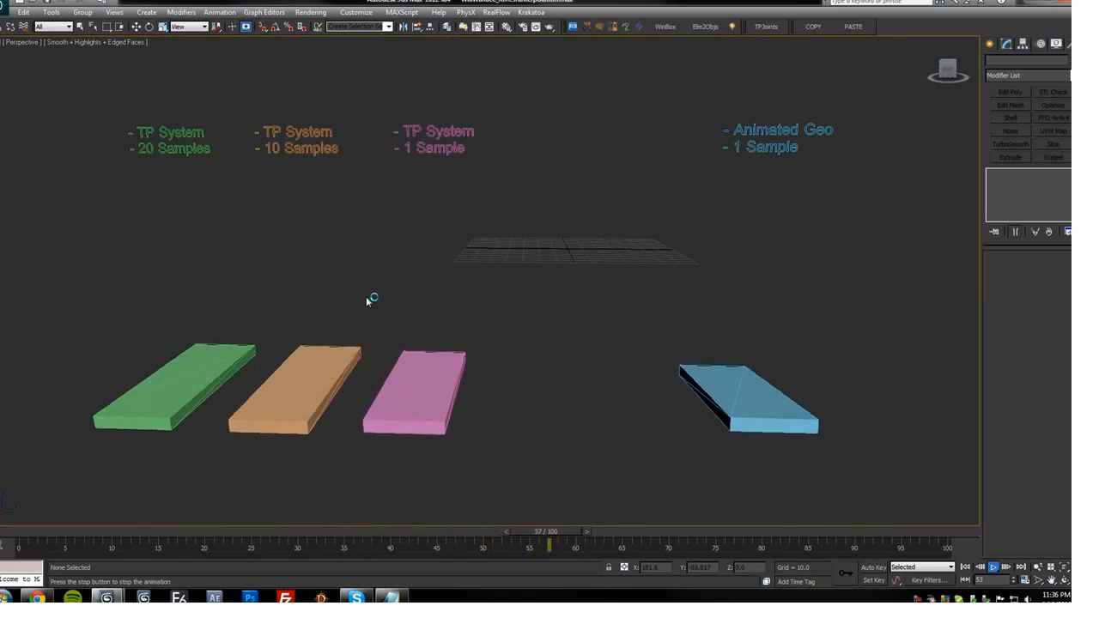
key(/)
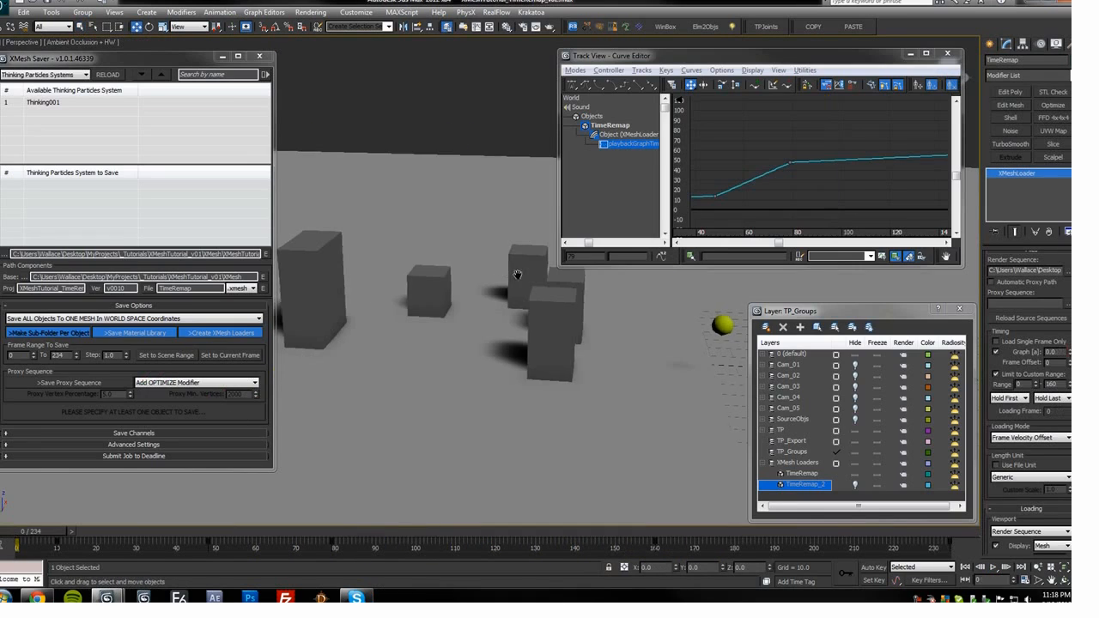
Switch back to the time-remap scene, delete the selected TimeRemap loader and collapse the XMesh Loaders layer
middle_drag(517, 275, 575, 285)
key(Delete)
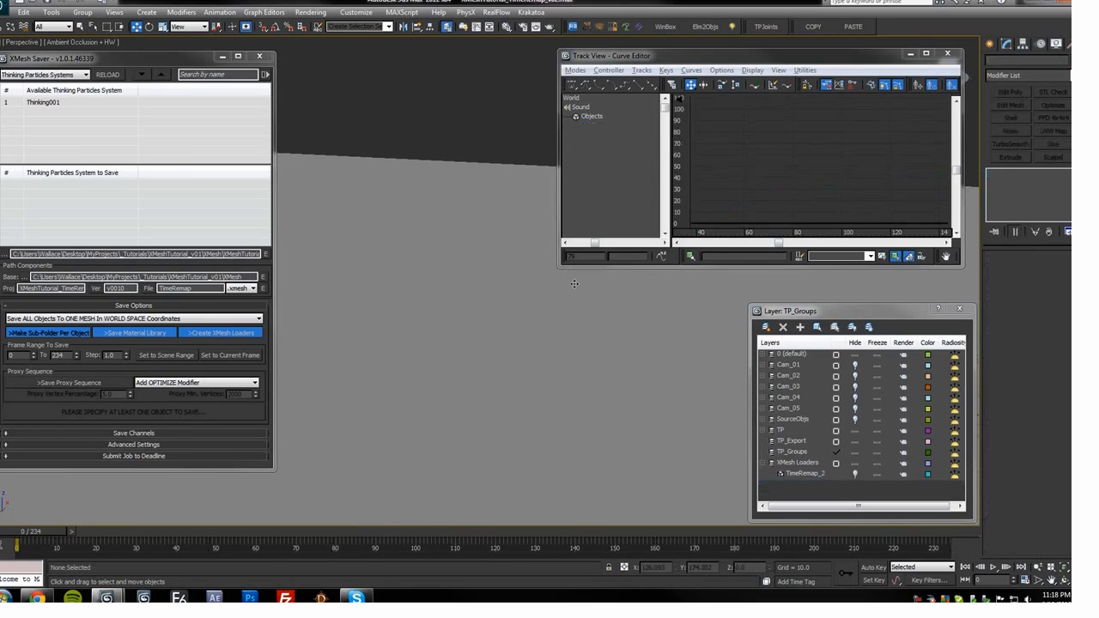
click(766, 466)
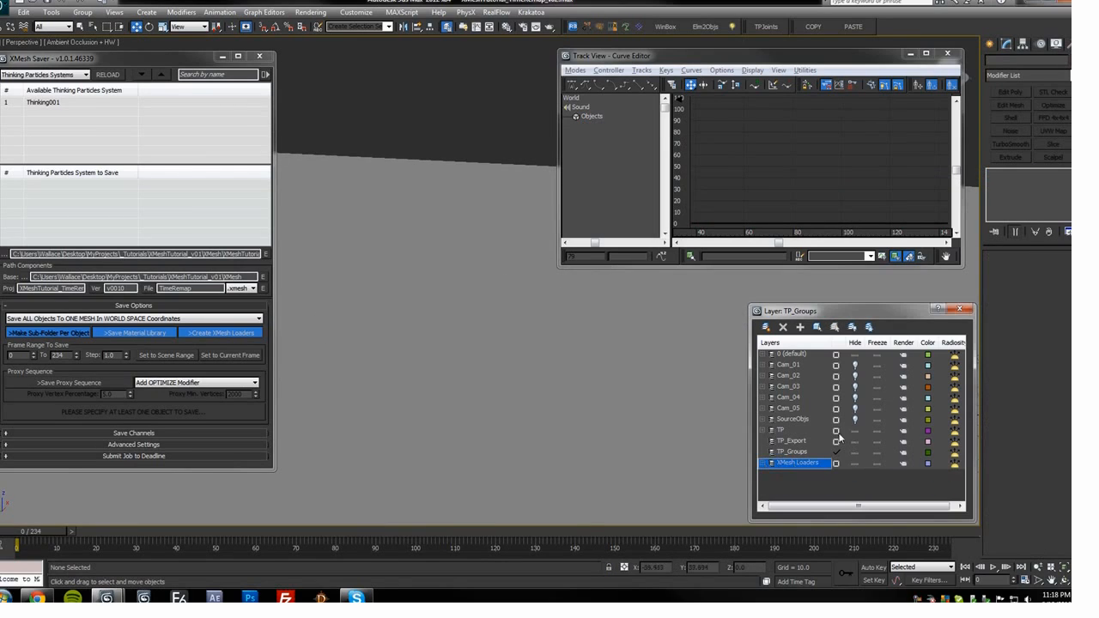
Unhide Thinking001 in the TP layer and close the Curve Editor
click(770, 431)
click(856, 441)
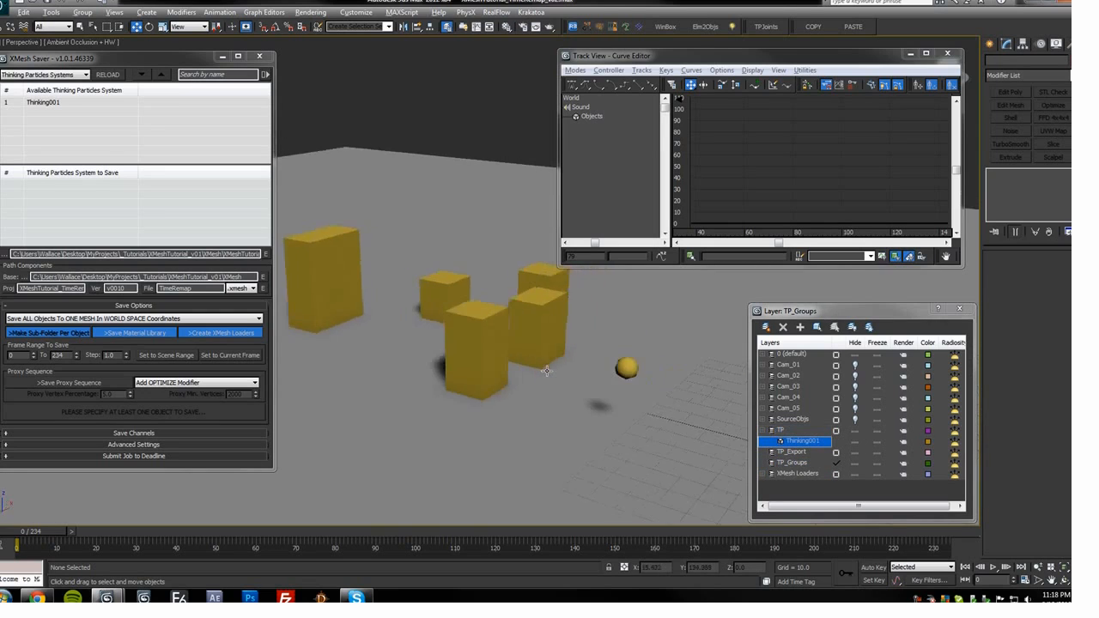
click(946, 55)
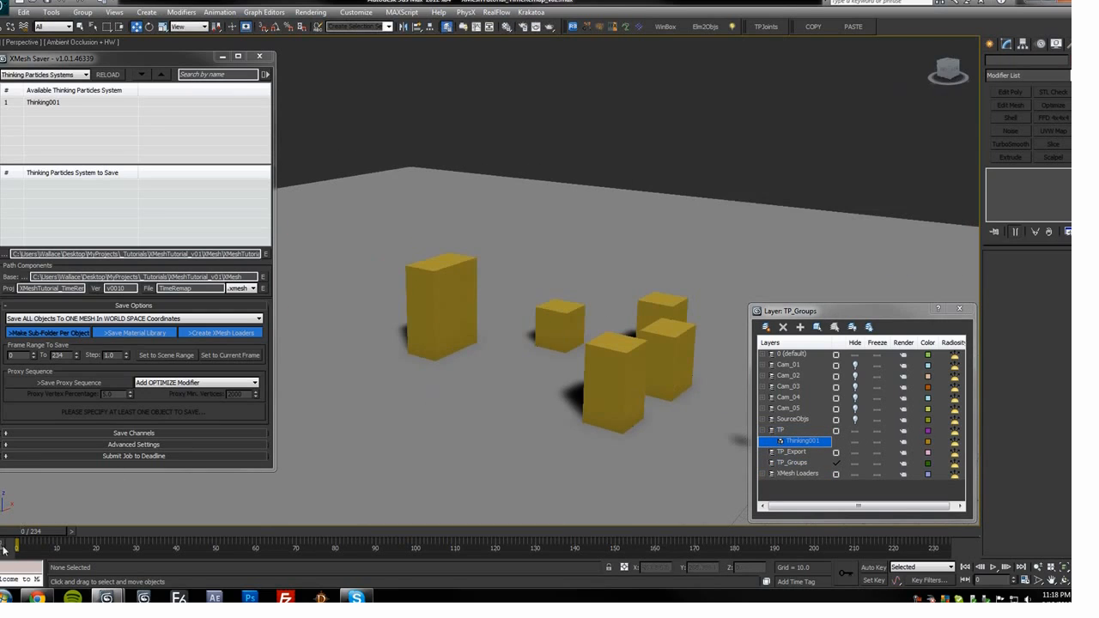
Set the end of the XMesh Saver's frame range to 160
mouse_move(28, 538)
mouse_down()
mouse_move(56, 528)
mouse_move(36, 530)
mouse_up()
middle_drag(440, 397, 446, 326)
scroll(423, 290, up, 3)
middle_drag(424, 290, 384, 305)
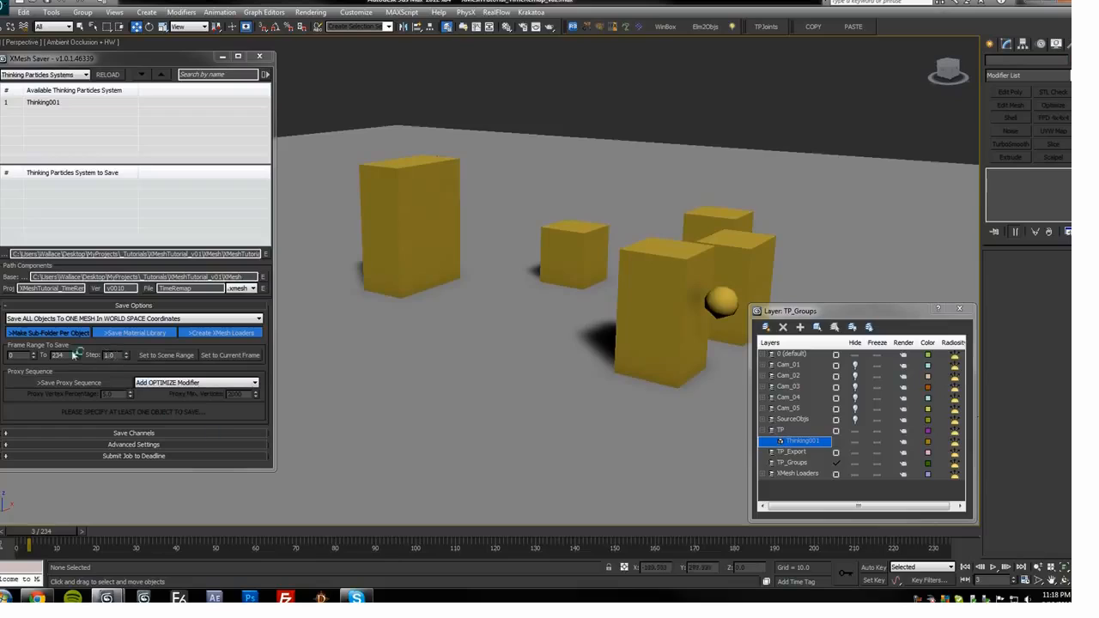
drag(69, 355, 32, 361)
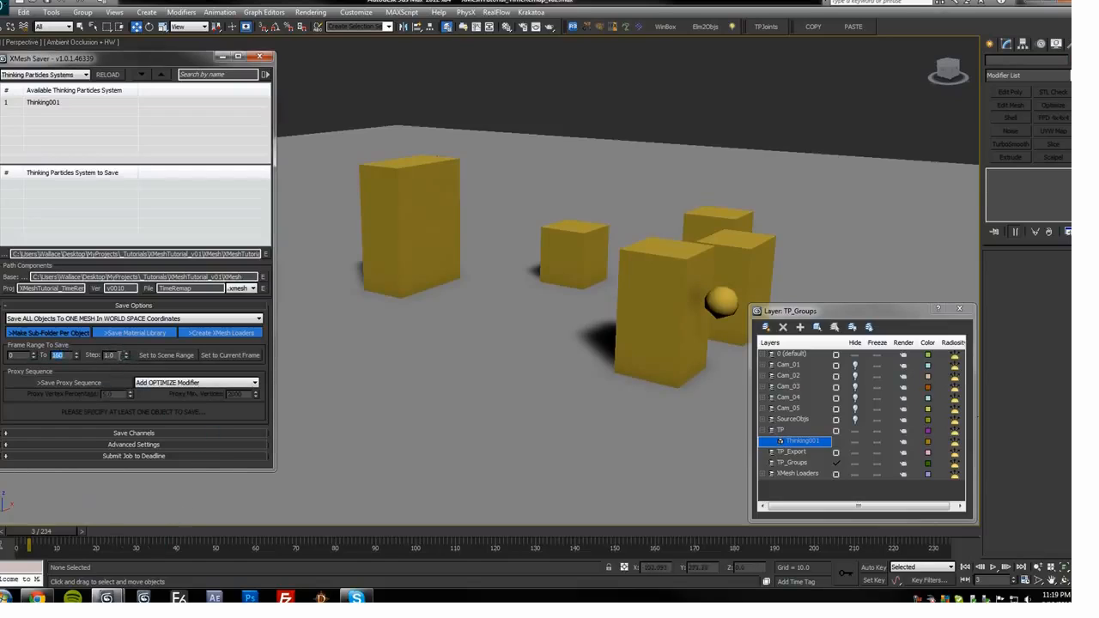
Set the XMesh Saver's Step to 0.01 for the frame range to save
middle_drag(397, 372, 513, 369)
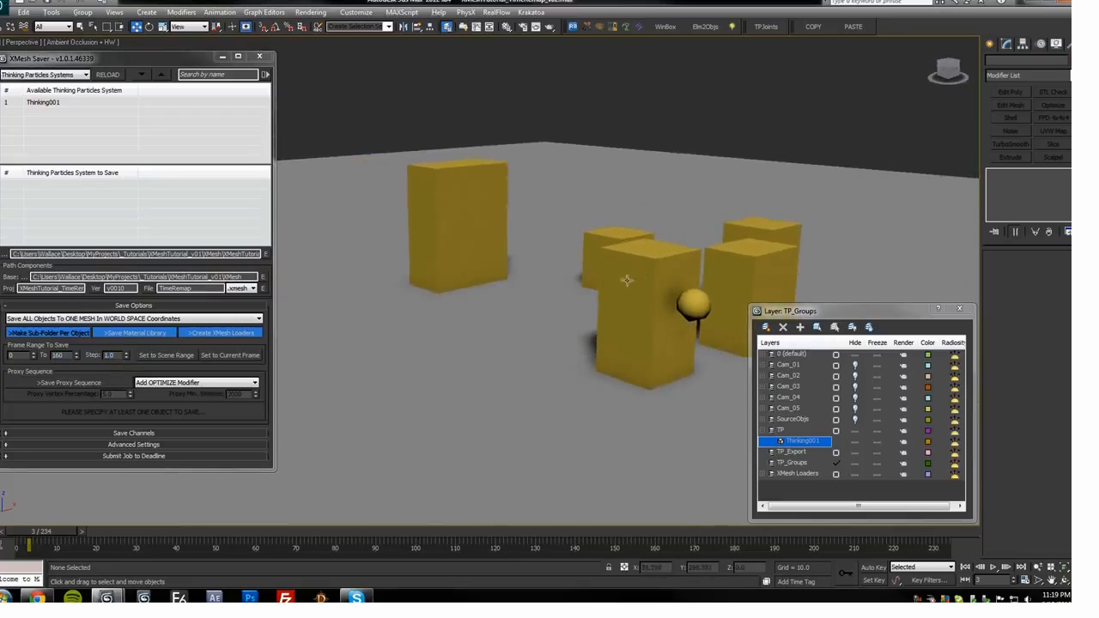
alt+middle_drag(629, 298, 655, 249)
drag(116, 354, 92, 360)
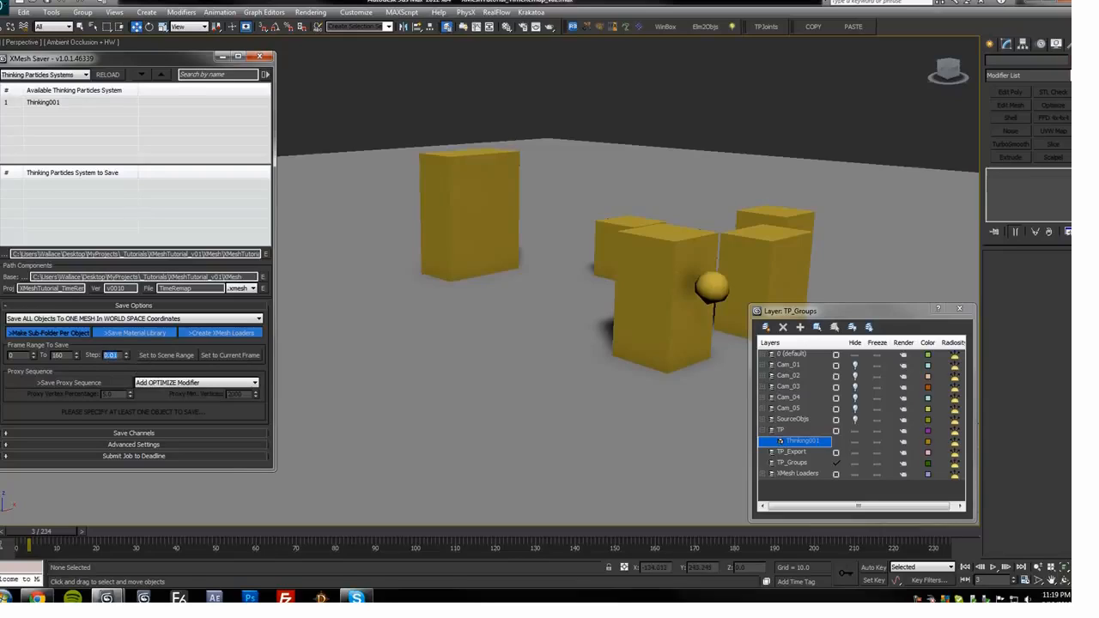
middle_drag(418, 312, 397, 309)
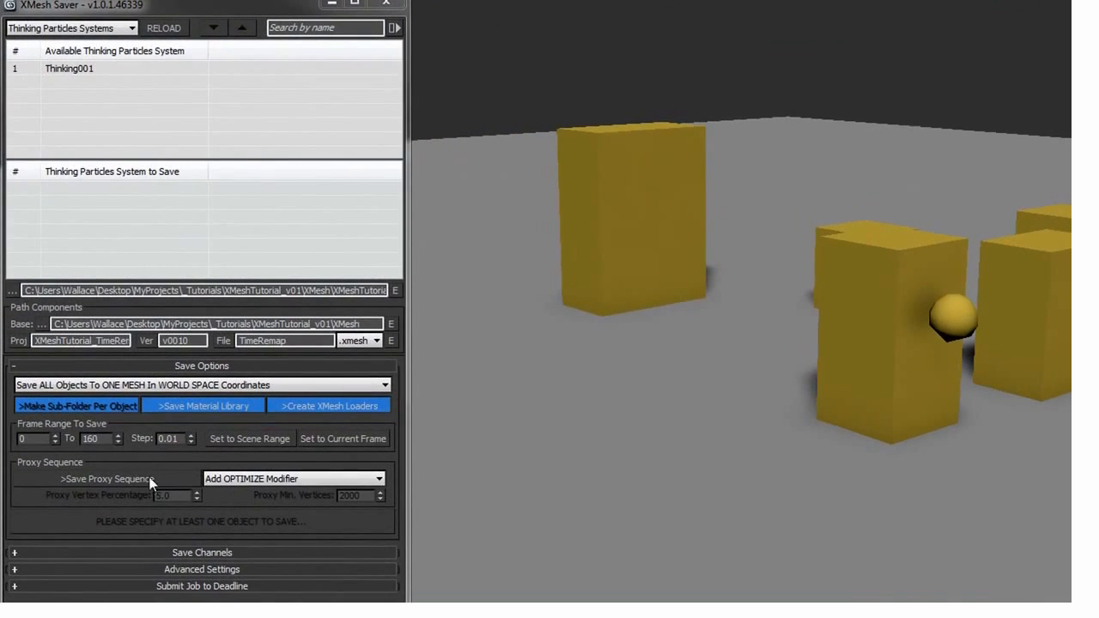
click(185, 437)
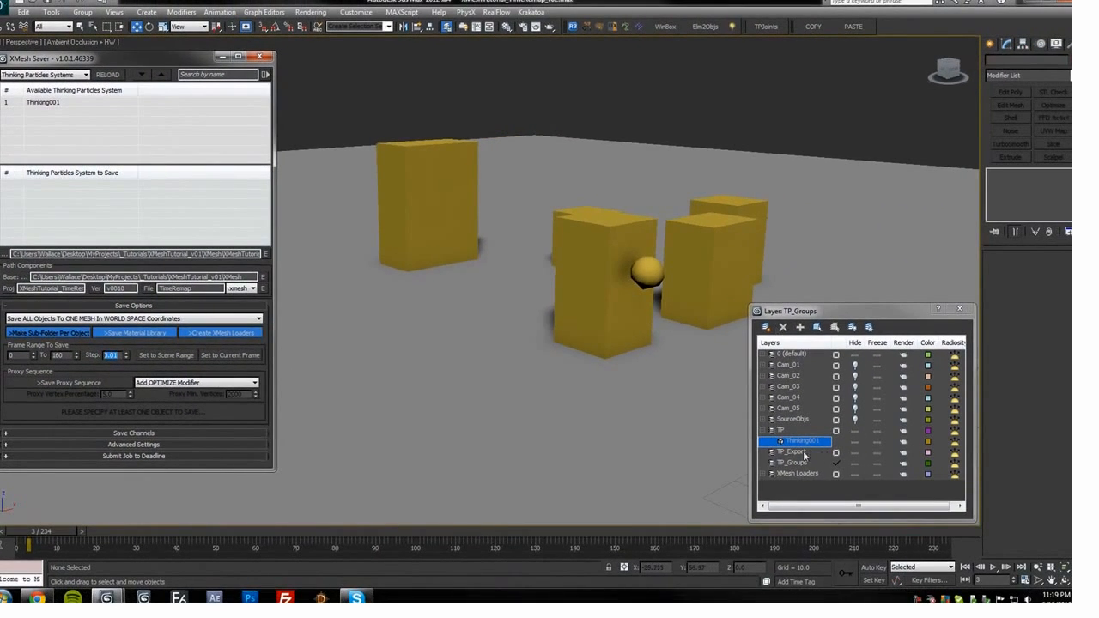
Hide the TP layer, unhide TimeRemap_2 in the XMesh Loaders layer and return to frame 0
click(763, 473)
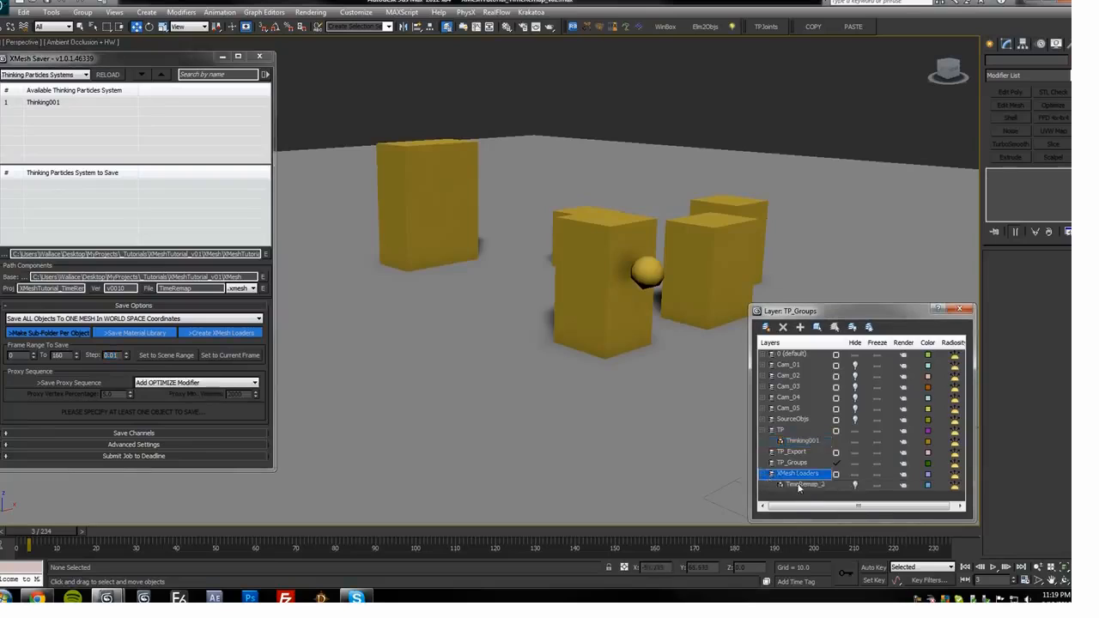
middle_drag(571, 448, 554, 442)
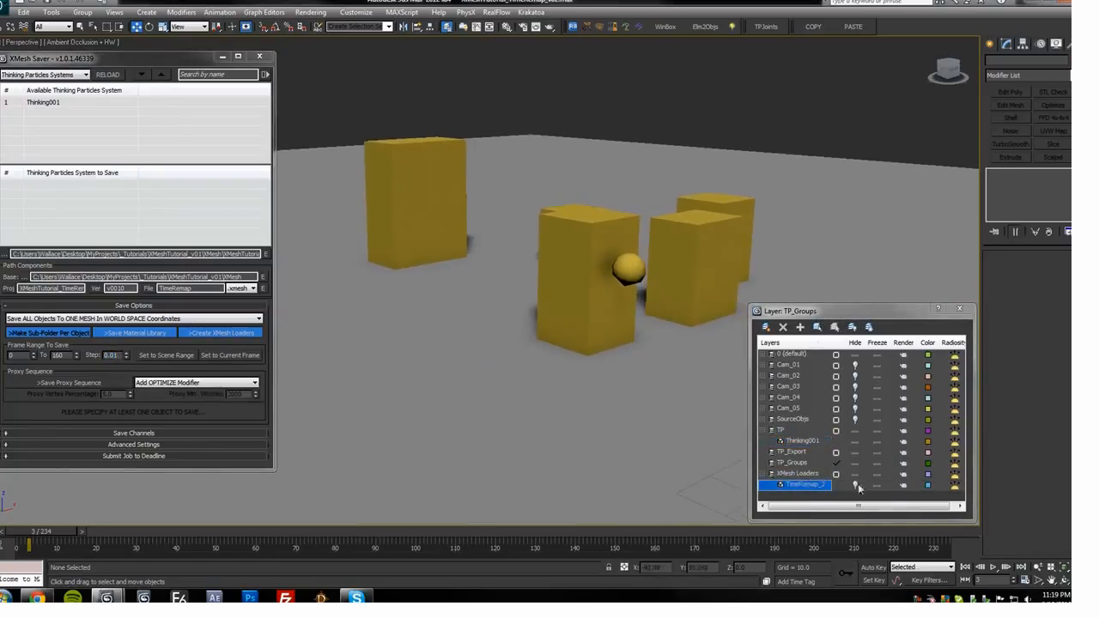
click(572, 233)
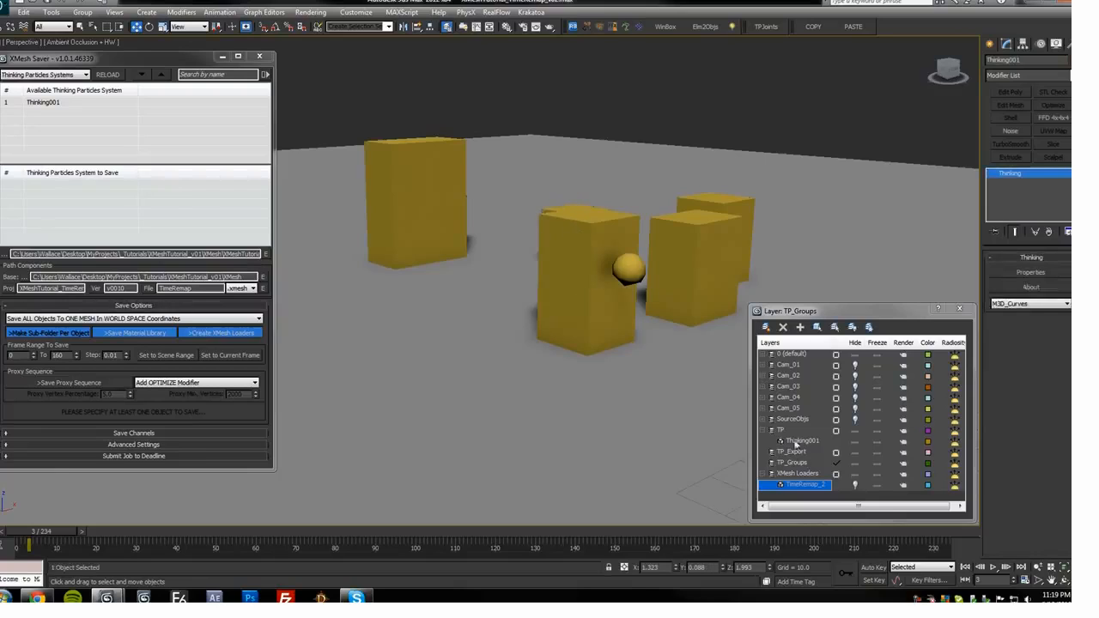
click(854, 430)
click(762, 430)
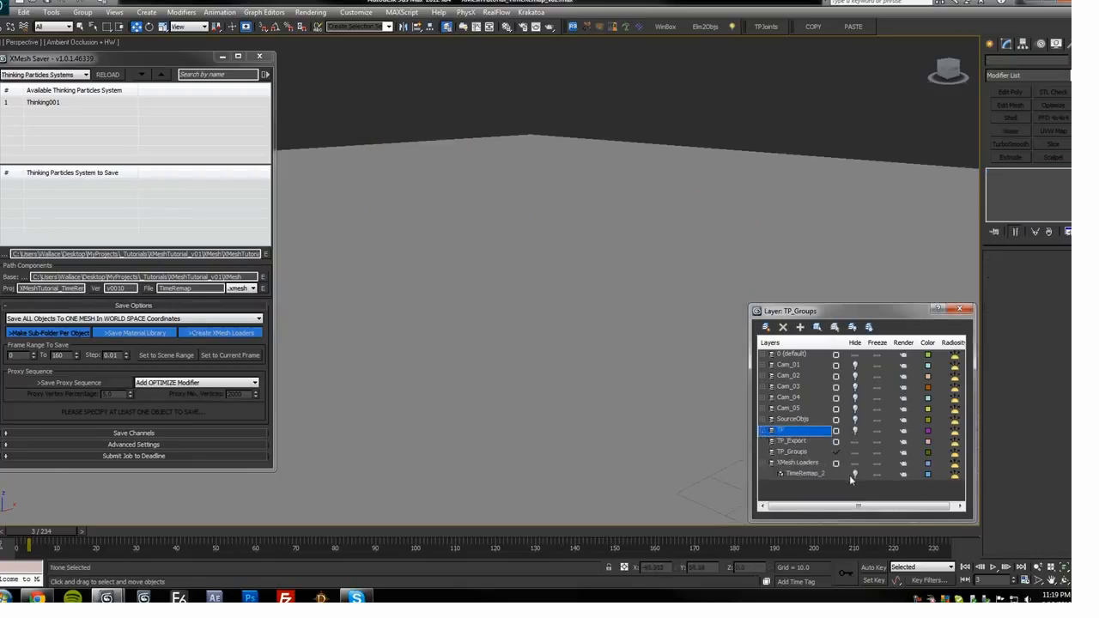
click(853, 474)
mouse_move(25, 546)
mouse_down()
mouse_move(79, 546)
mouse_move(15, 546)
mouse_up()
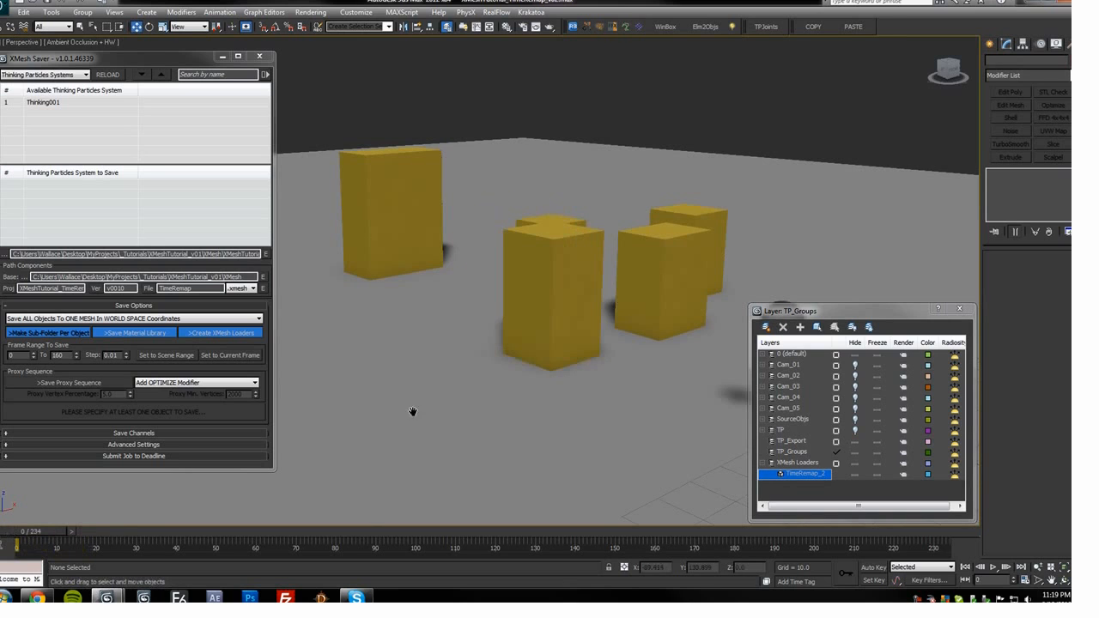
Select the TimeRemap_2 loader and examine its playback graph curve in the Curve Editor
click(816, 329)
key(c)
ctrl+alt+middle_drag(773, 135, 691, 153)
middle_drag(773, 147, 797, 147)
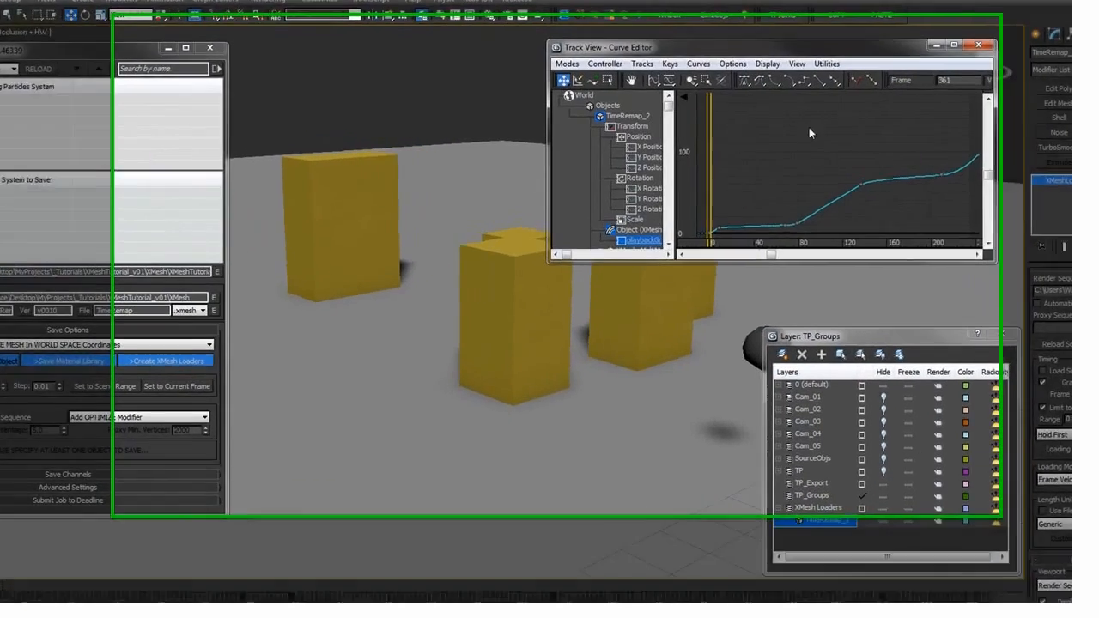
middle_drag(864, 158, 935, 152)
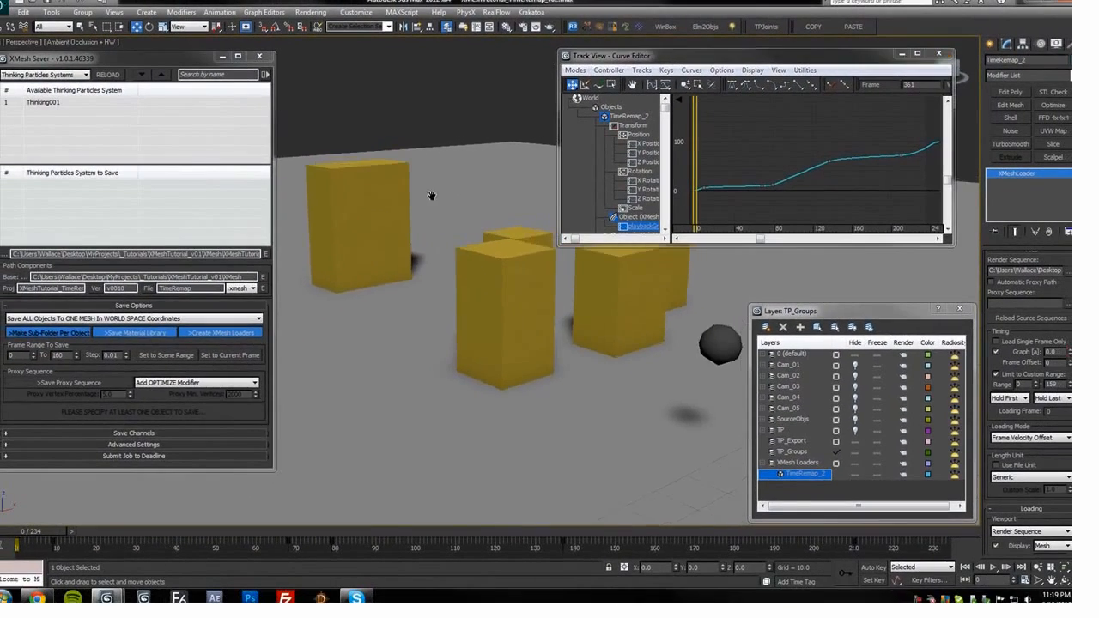
Close the XMesh Saver and play the time-remapped animation from frame 0
click(259, 57)
middle_drag(491, 160, 451, 190)
key(/)
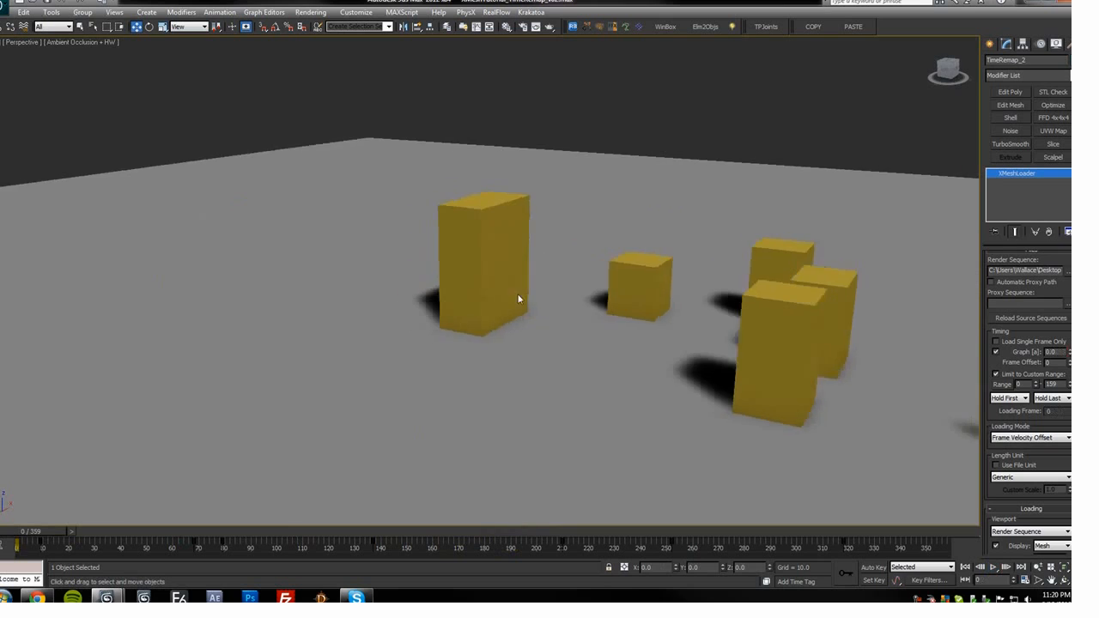
scroll(473, 300, up, 5)
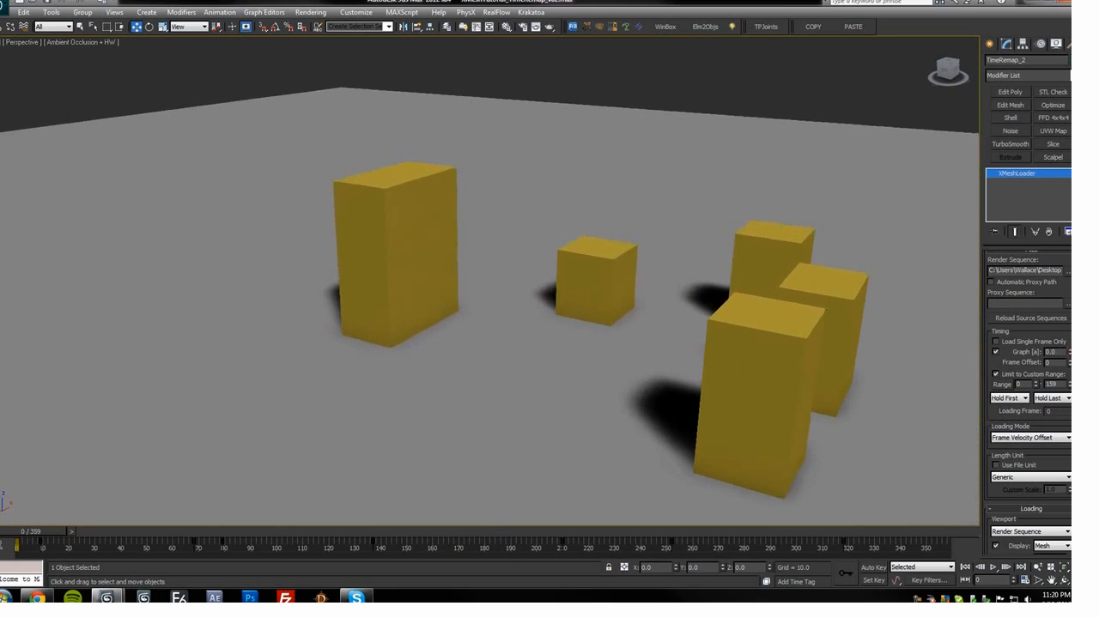
key(/)
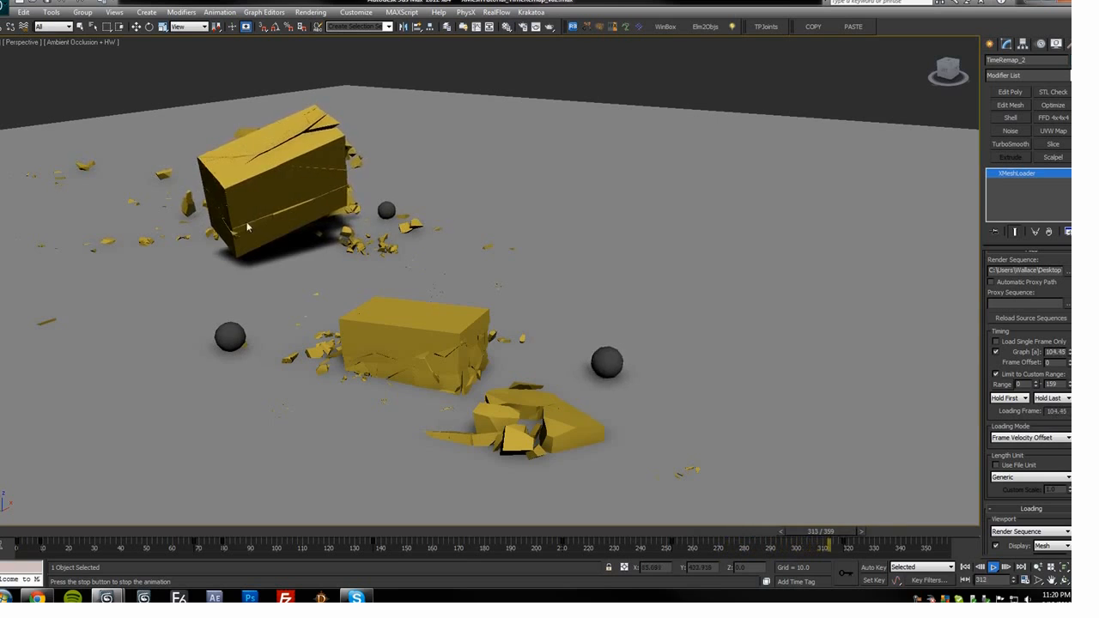
mouse_move(765, 533)
mouse_down()
mouse_move(809, 532)
mouse_move(765, 532)
mouse_up()
Examine the breaking boxes from a low, close view while moving through the remapped frames and playing them
alt+middle_drag(653, 437, 631, 309)
scroll(554, 398, up, 2)
scroll(625, 412, up, 3)
scroll(489, 280, up, 1)
drag(733, 533, 571, 532)
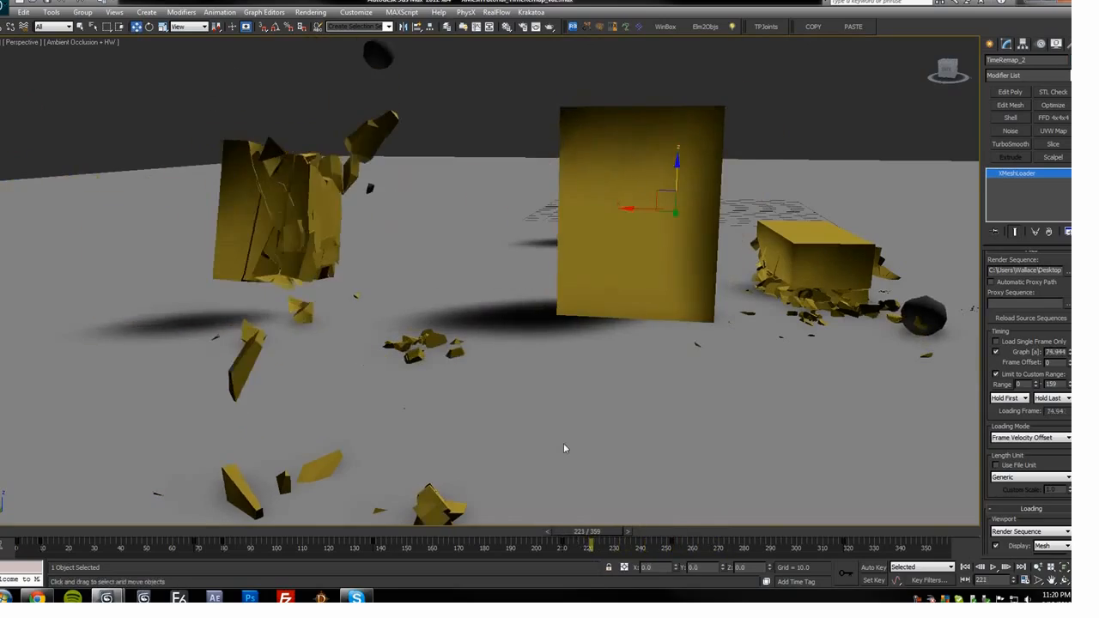
key(/)
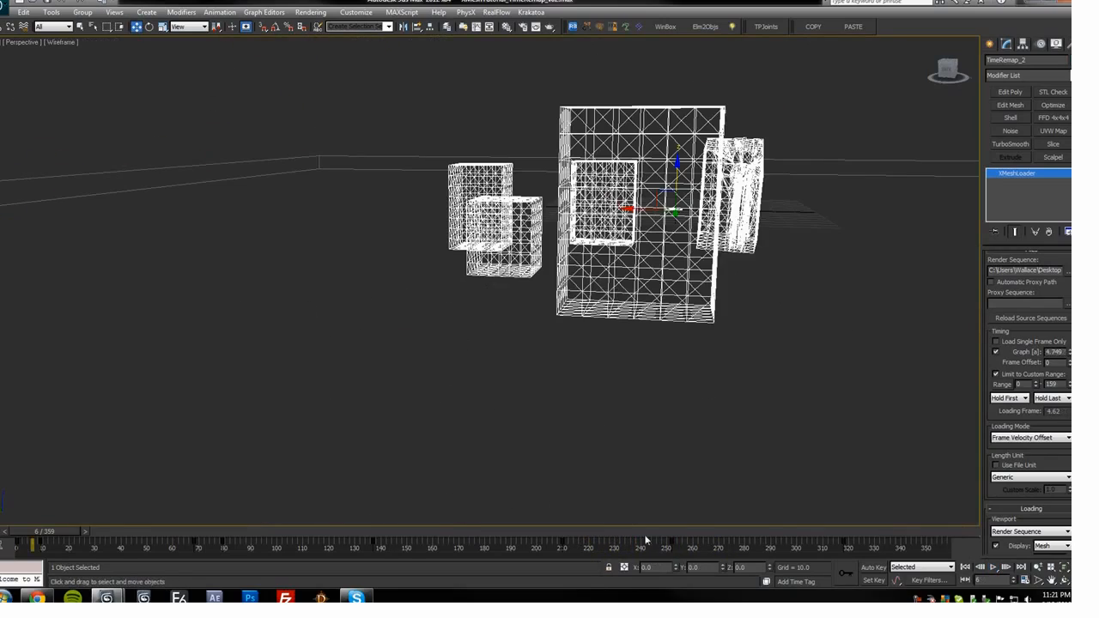
Compare the slowed playback of the breaking boxes in shaded and wireframe display with the loader deselected
drag(646, 539, 674, 543)
key(F3)
key(slash)
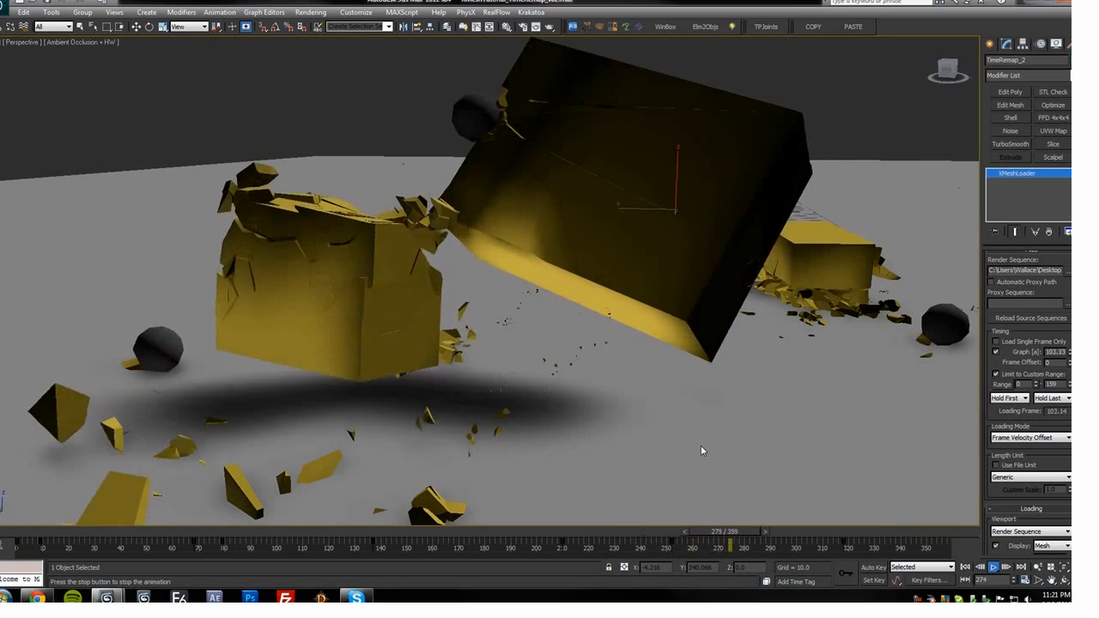
drag(708, 533, 398, 531)
click(481, 81)
key(slash)
key(F3)
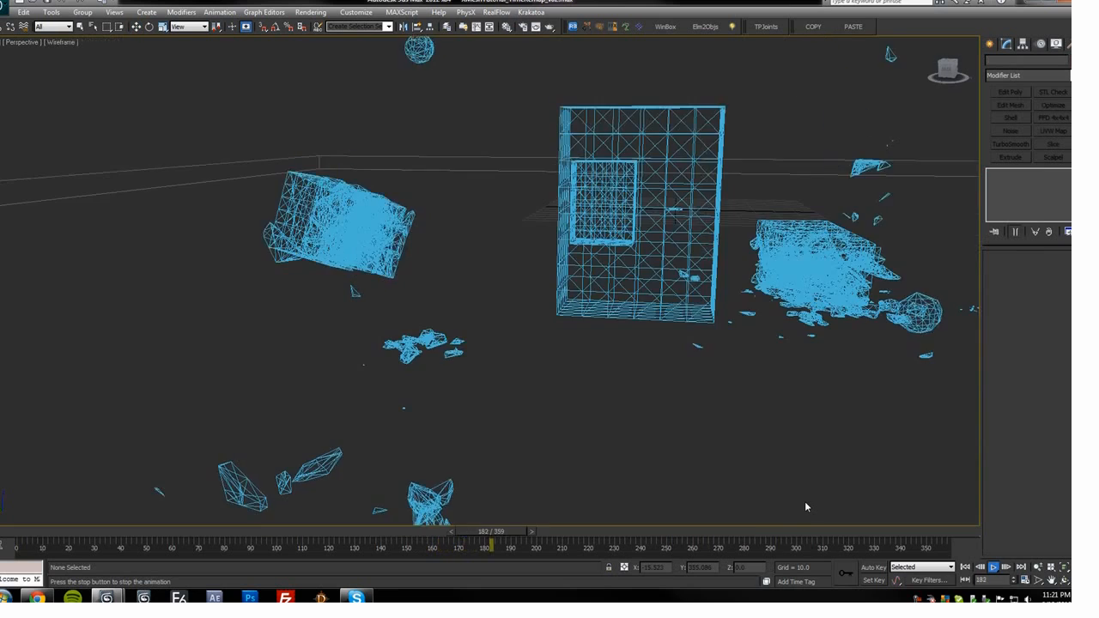
key(slash)
Return to frame 0 in shaded display, select the TimeRemap_2 loader and open the Curve Editor
key(Home)
mouse_move(344, 363)
middle_down()
mouse_move(421, 351)
mouse_move(456, 304)
mouse_move(298, 289)
mouse_move(404, 94)
mouse_move(579, 101)
mouse_move(421, 315)
mouse_move(423, 352)
mouse_move(418, 340)
mouse_move(490, 275)
mouse_move(505, 177)
middle_up()
scroll(420, 349, up, 5)
key(F3)
click(422, 194)
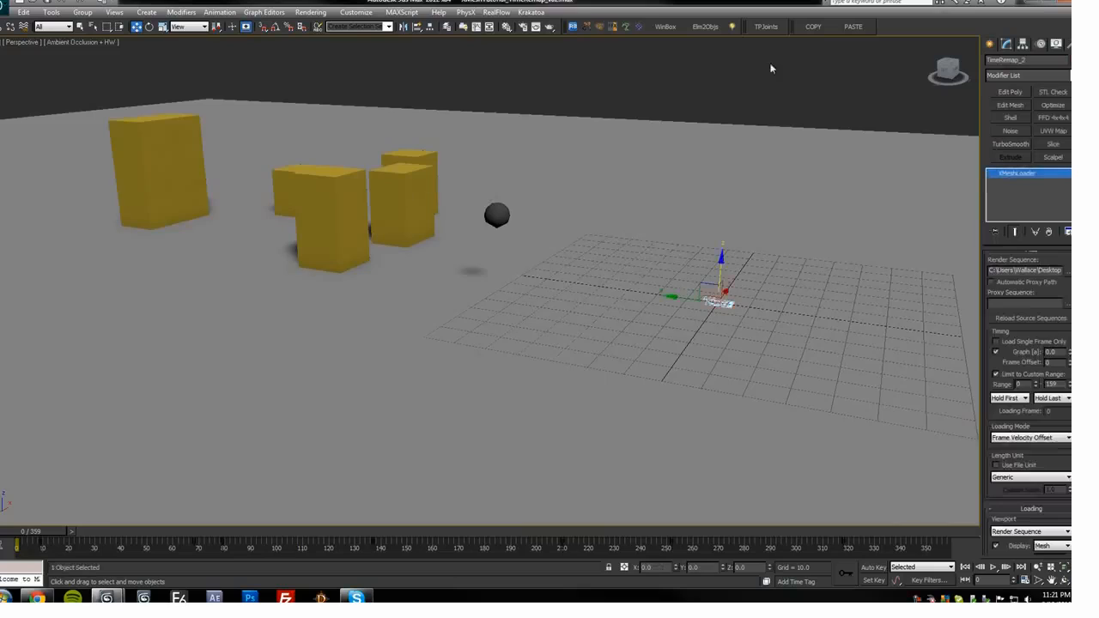
click(477, 28)
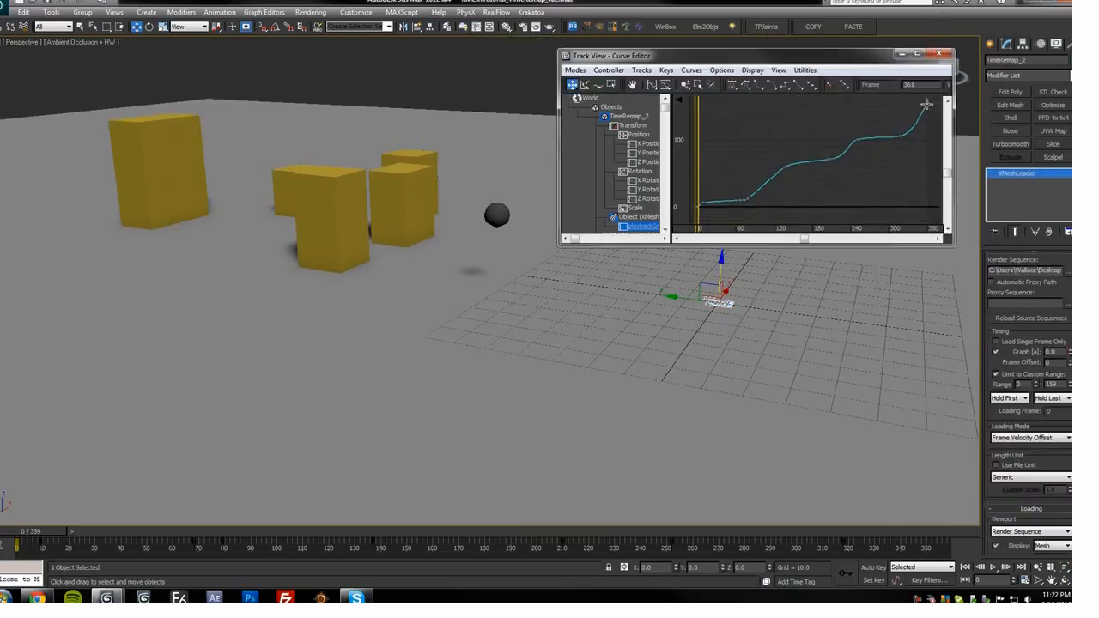
Delete the intermediate keys from TimeRemap_2's playback graph curve, keeping only the first and last
middle_drag(929, 118, 932, 118)
drag(710, 215, 706, 209)
key(Delete)
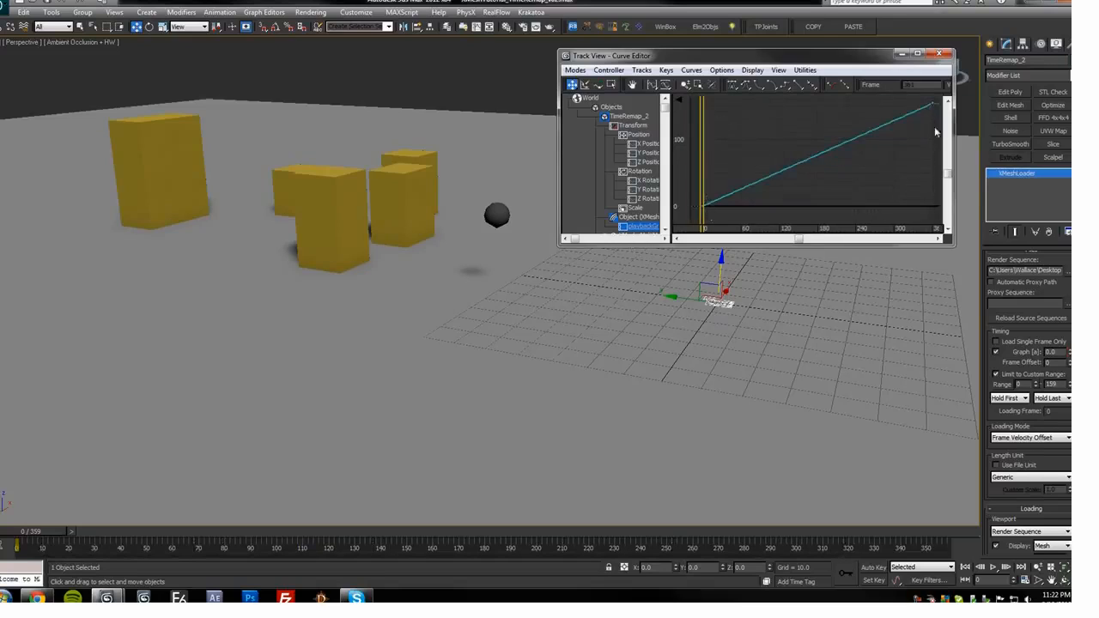
middle_drag(936, 132, 928, 133)
middle_drag(710, 152, 736, 178)
Go to frame 359, turn on Auto Key and key the playback graph at 160
drag(715, 172, 920, 169)
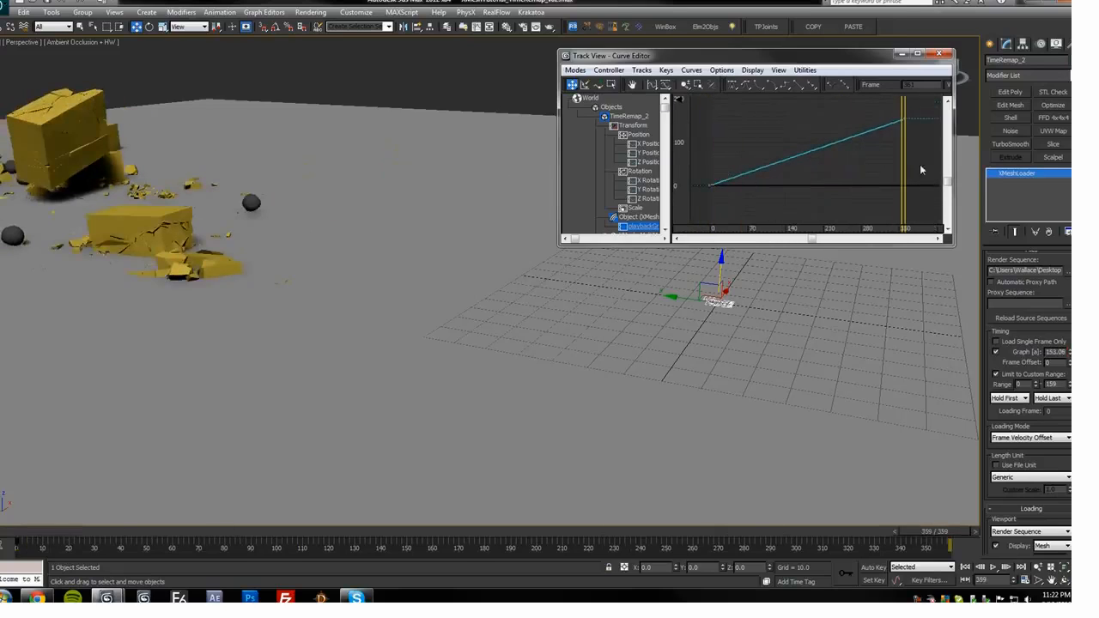
key(n)
click(1056, 352)
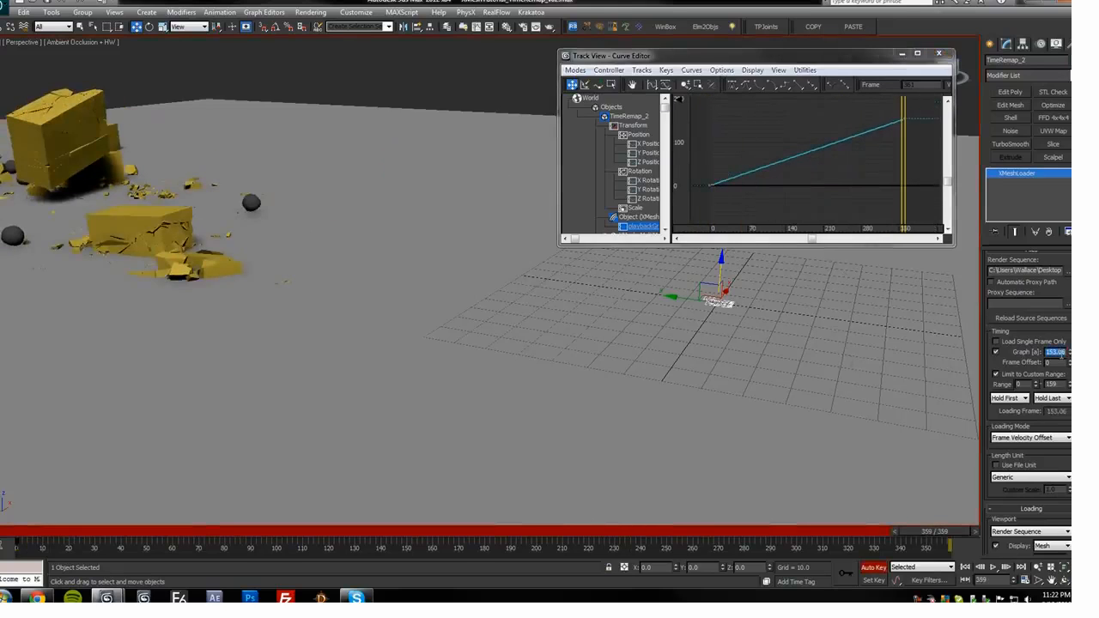
text(160)
key(Return)
Delete the keys at the end of the playback curve and key the graph at 160 again on frame 359
middle_drag(745, 475, 744, 471)
click(923, 110)
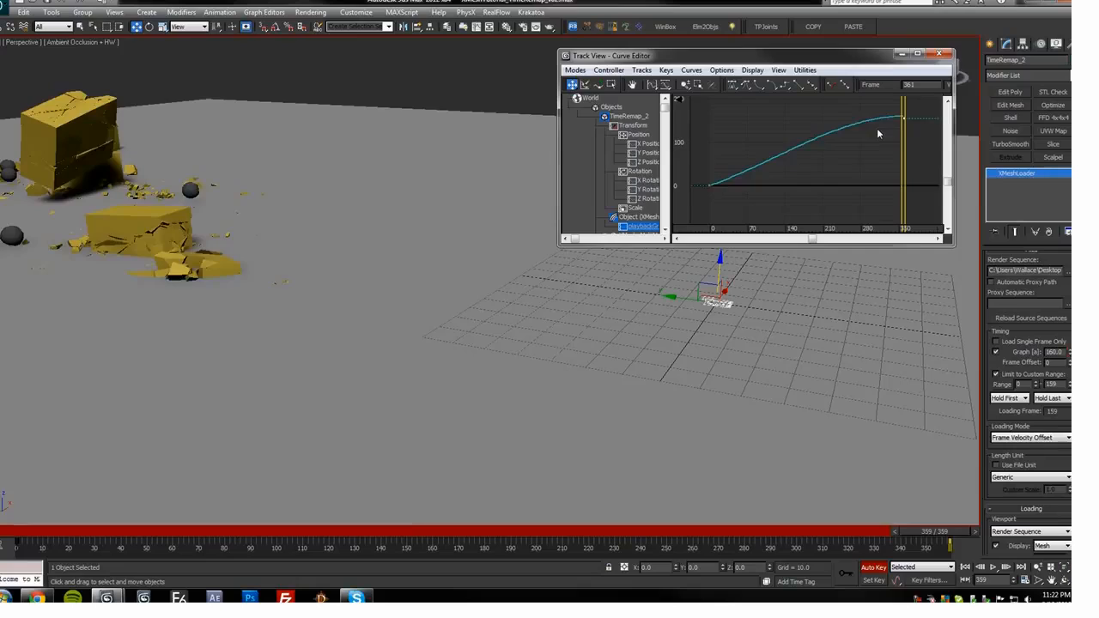
key(Delete)
click(1049, 352)
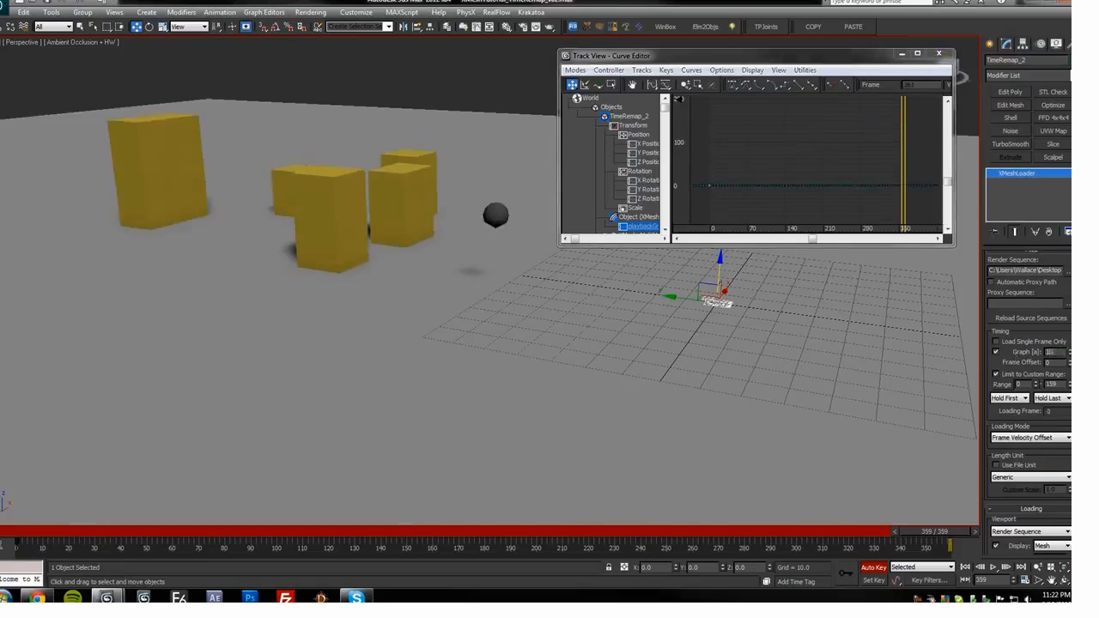
text(160)
key(Return)
Make the playback curve linear between its two keys, turn off Auto Key and return to frame 0
click(903, 108)
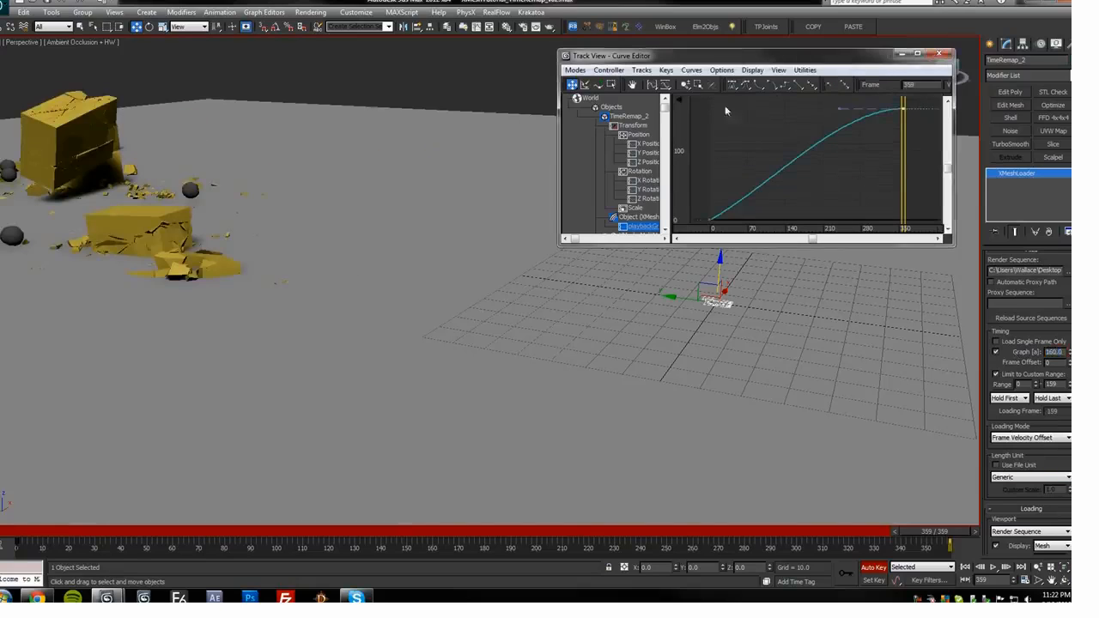
key(n)
drag(903, 117, 705, 159)
middle_drag(321, 303, 464, 385)
scroll(463, 385, up, 4)
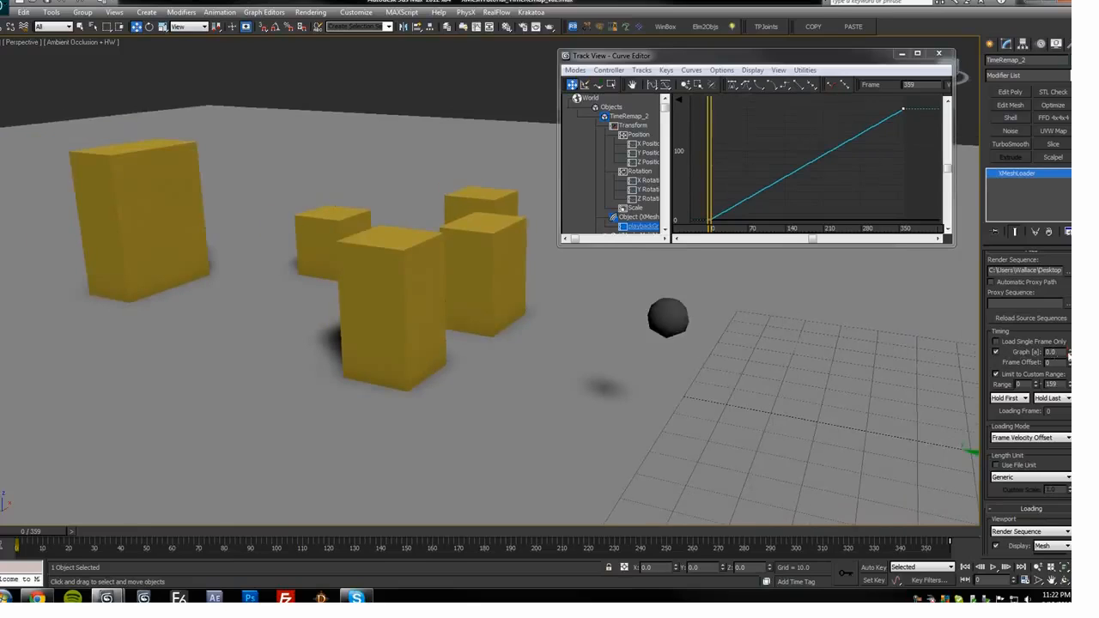
Set the animation's end time to 160 in the time configuration
mouse_move(709, 159)
mouse_down()
mouse_move(923, 162)
mouse_move(721, 158)
mouse_move(763, 159)
mouse_up()
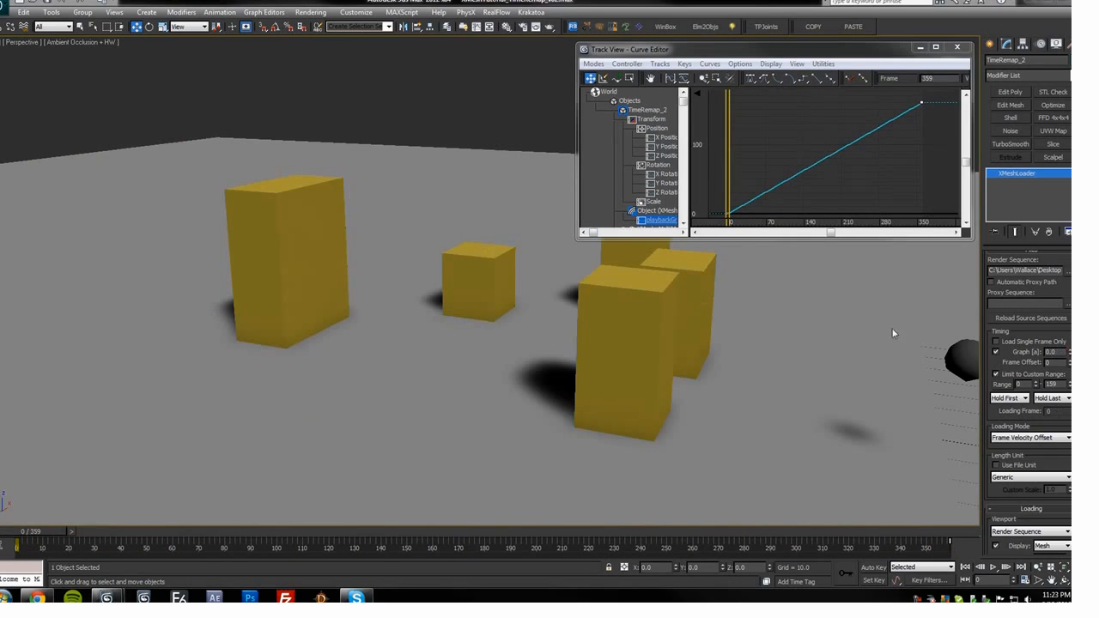
right_click(970, 575)
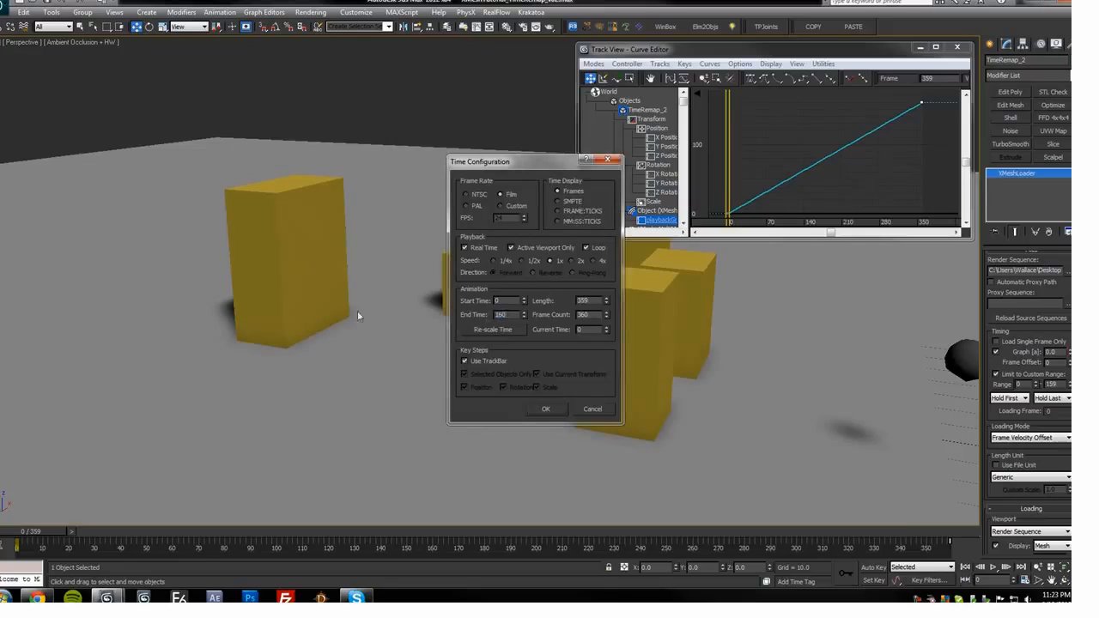
click(542, 410)
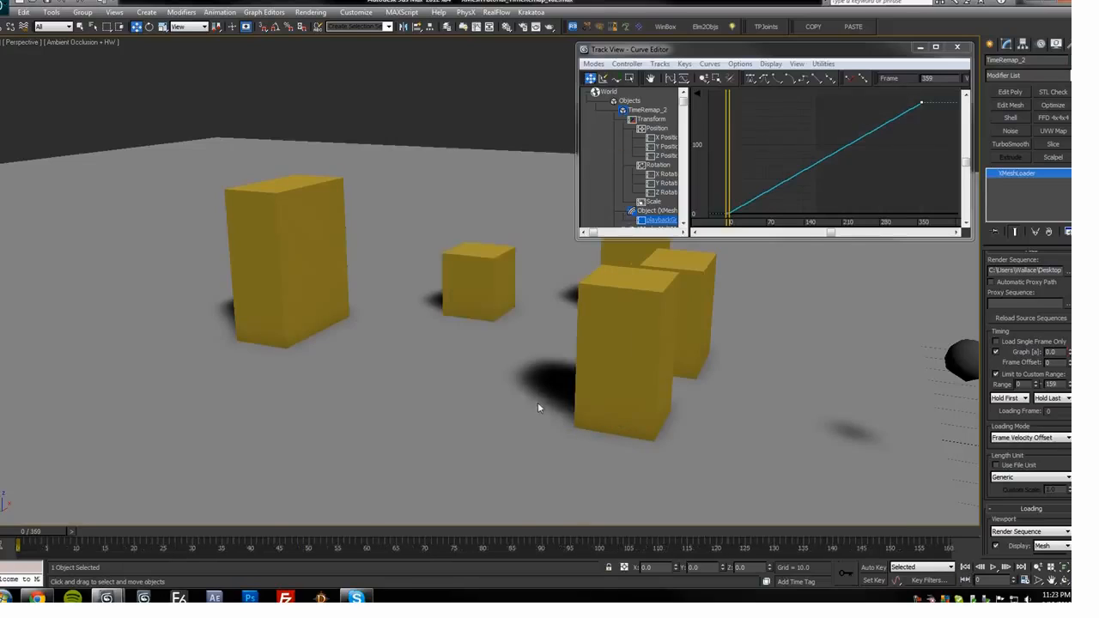
Move the playback curve's end key to frame 160
click(935, 102)
drag(847, 111, 814, 116)
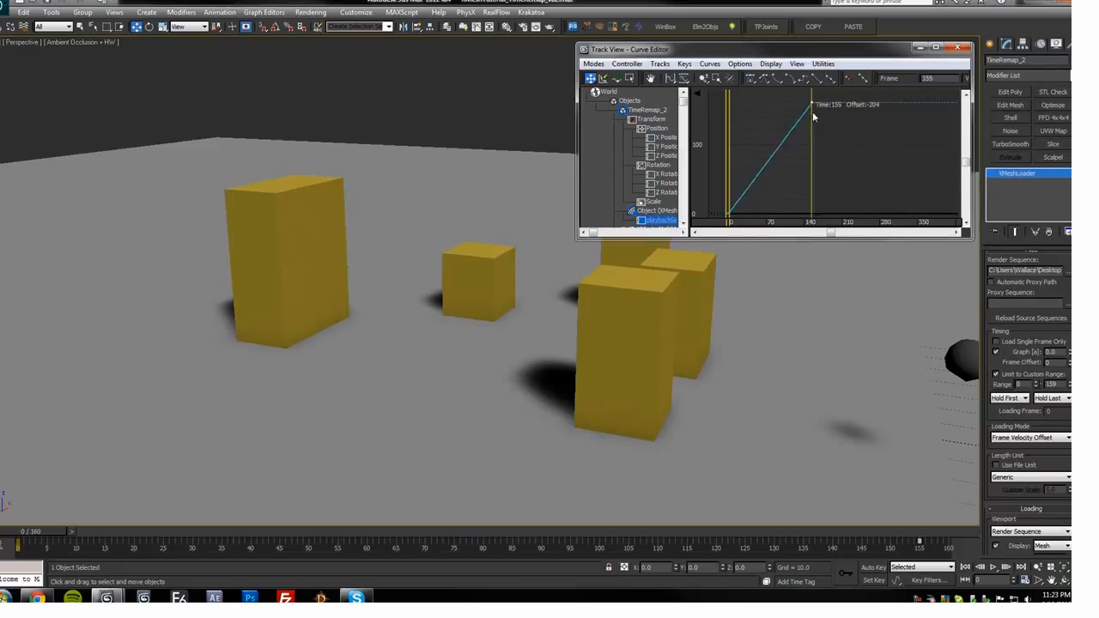
ctrl+alt+middle_drag(720, 199, 873, 161)
Play the linear remap and scrub back to frame 9 to examine the first box breaking apart
middle_click(330, 305)
key(slash)
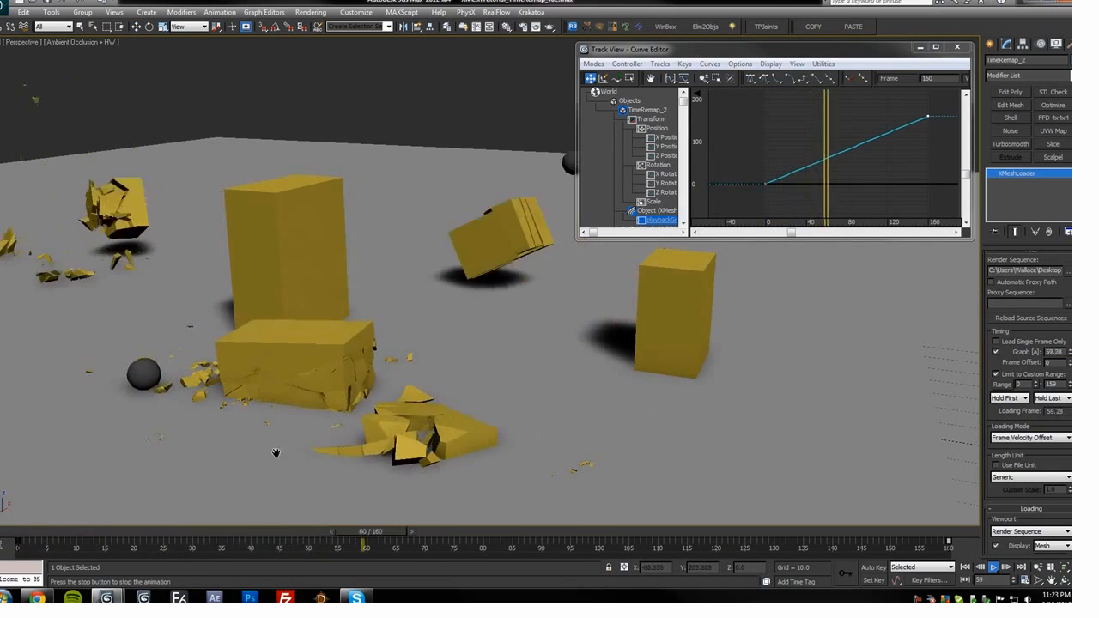
drag(447, 532, 88, 542)
key(slash)
key(slash)
click(814, 141)
scroll(814, 142, up, 8)
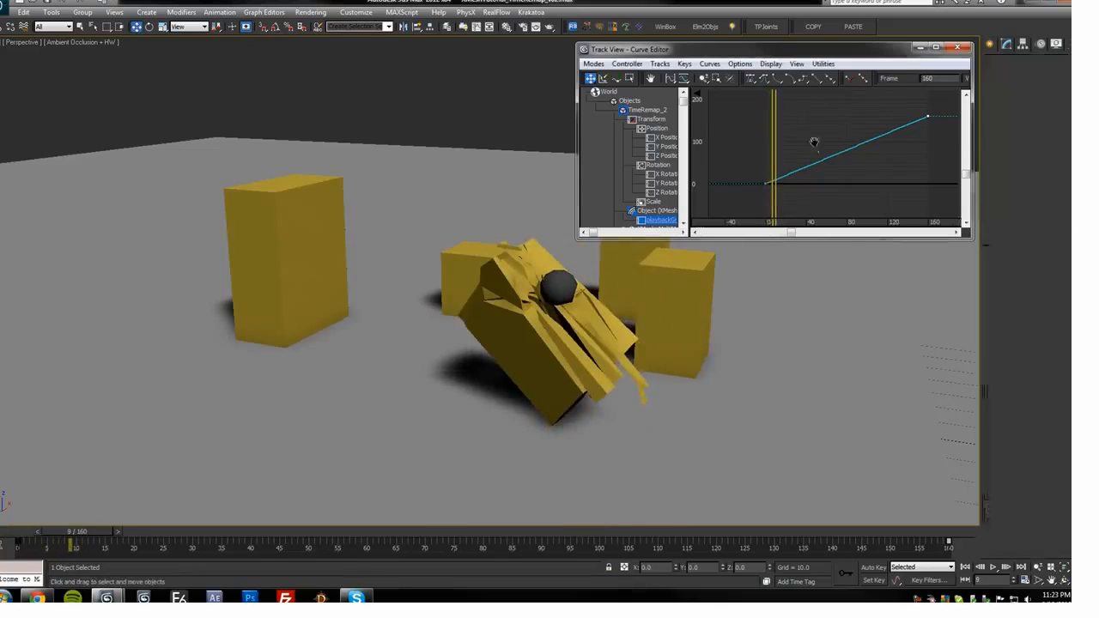
Add keys to the playback curve at frames 9 and 20, around the first box's impact
middle_drag(817, 142, 793, 167)
click(781, 139)
drag(760, 152, 814, 160)
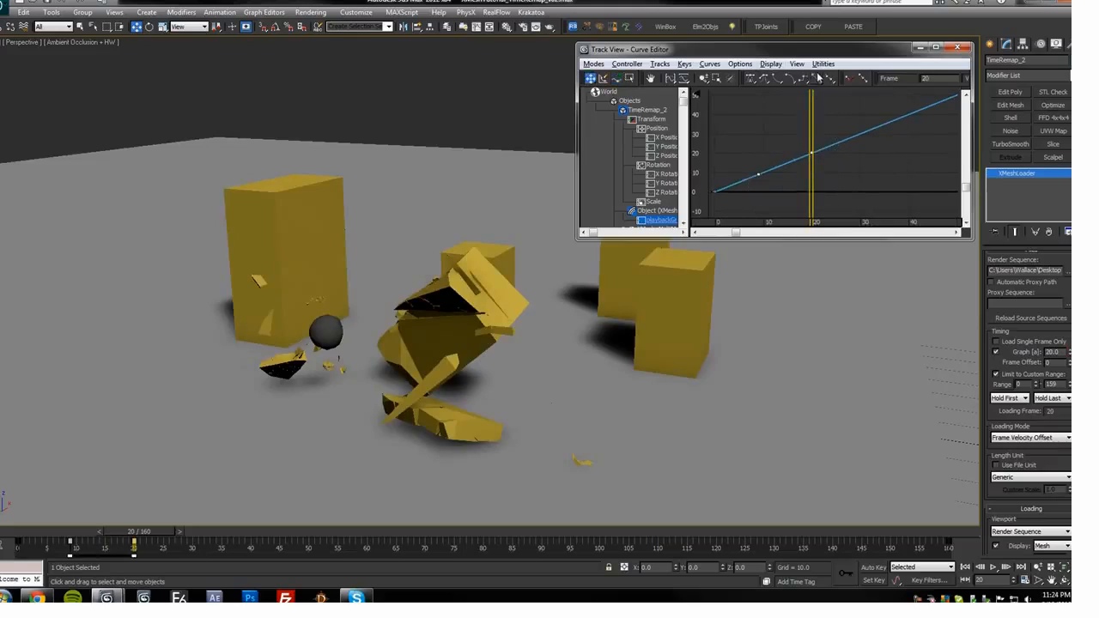
Play and scrub on to the next impact and add a key to the playback curve at frame 66
scroll(807, 131, down, 2)
scroll(822, 172, down, 5)
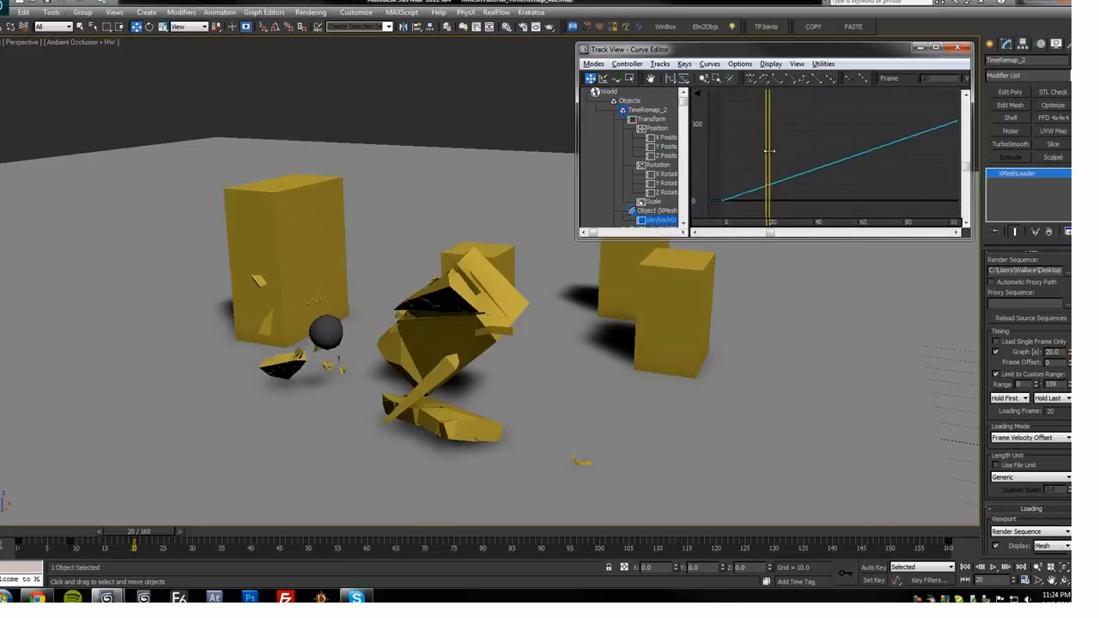
drag(769, 151, 791, 158)
alt+middle_drag(274, 361, 267, 410)
scroll(355, 356, up, 2)
middle_drag(356, 358, 351, 358)
key(/)
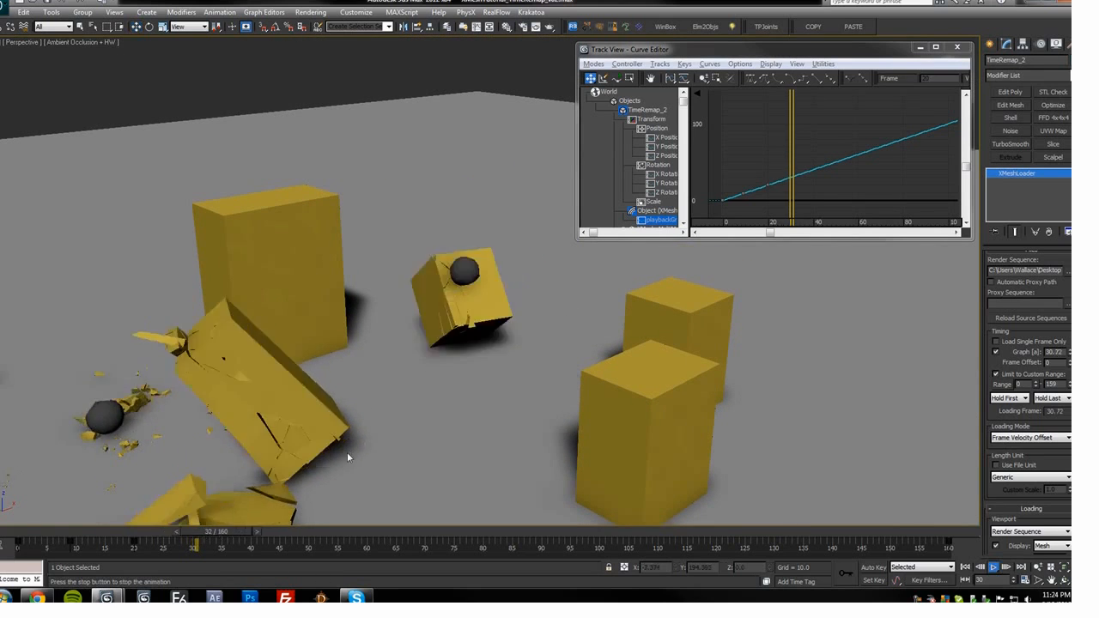
drag(310, 526, 414, 520)
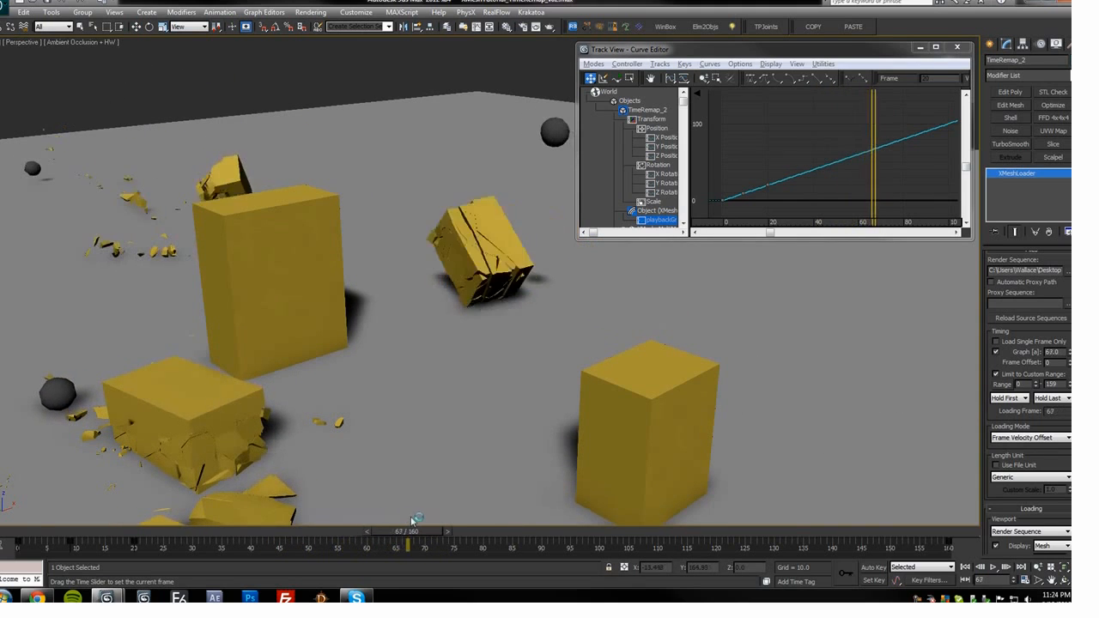
scroll(847, 164, up, 3)
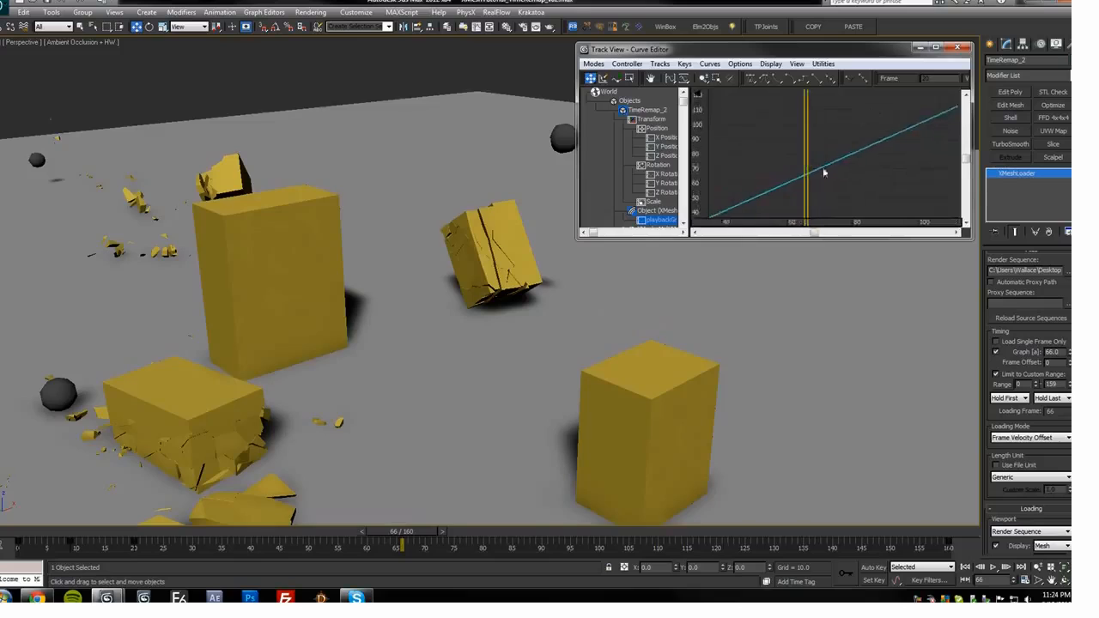
scroll(860, 154, down, 2)
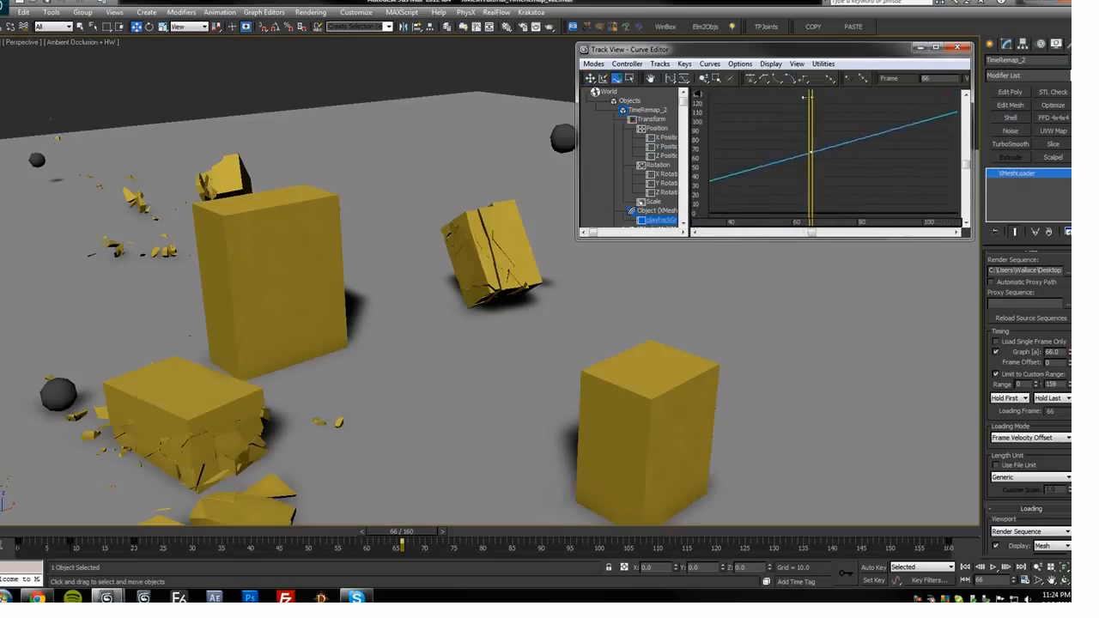
Add a playback curve key at frame 78 and briefly check the fractured meshes with edged faces
drag(812, 113, 852, 114)
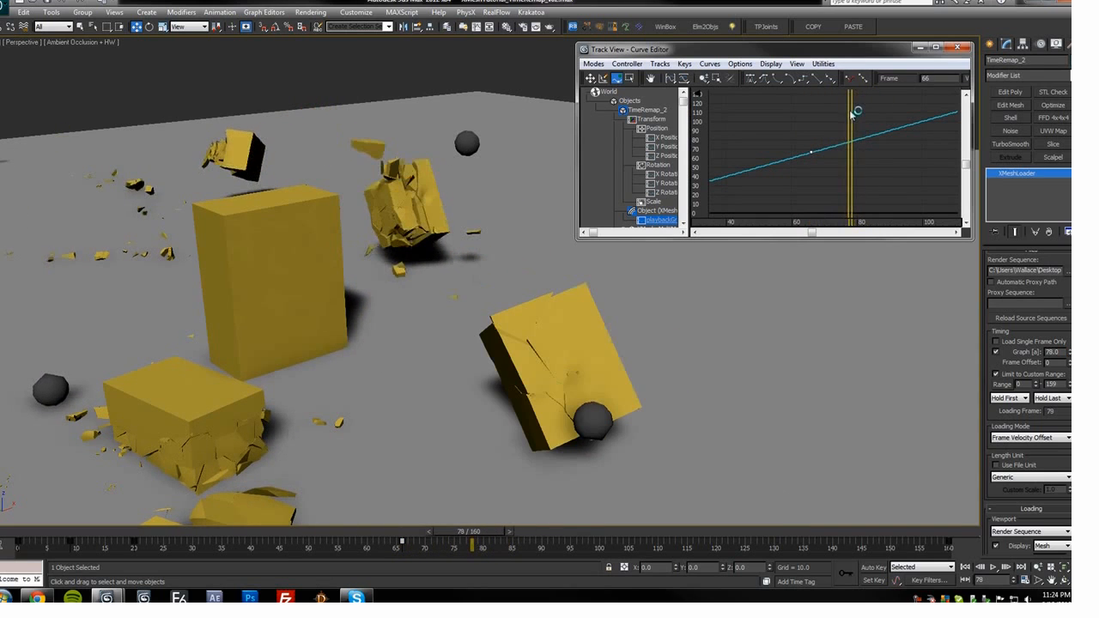
key(F4)
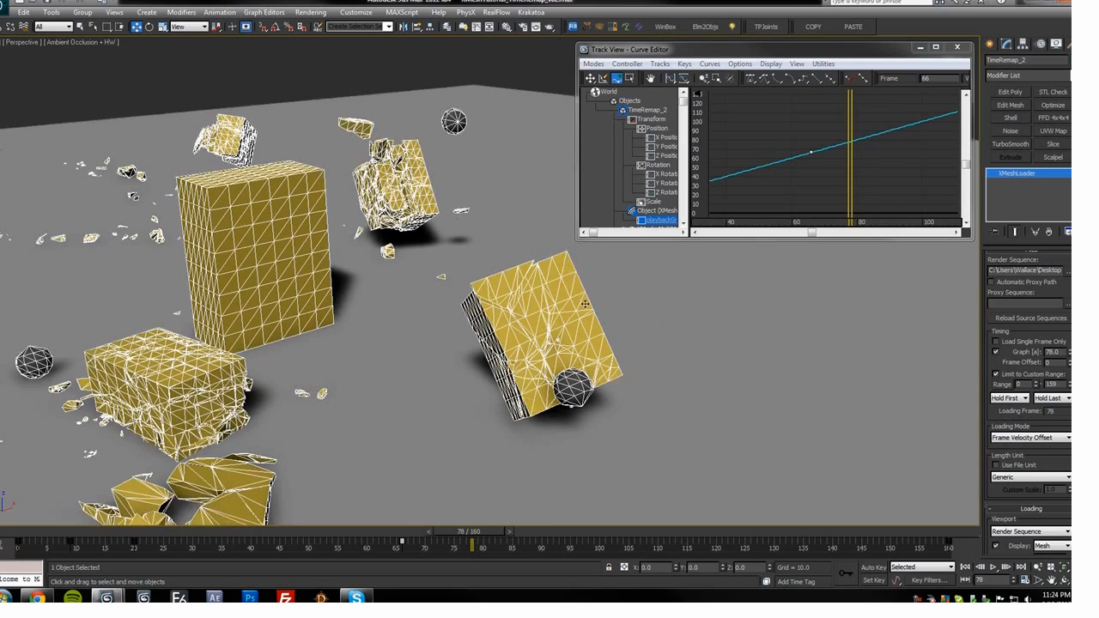
click(850, 141)
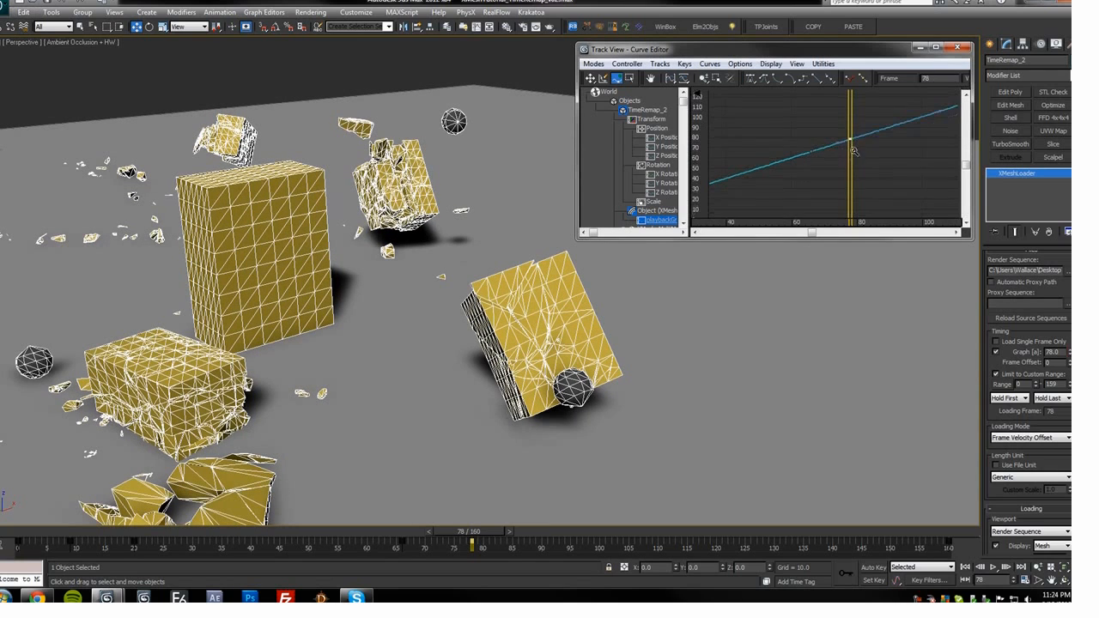
key(F4)
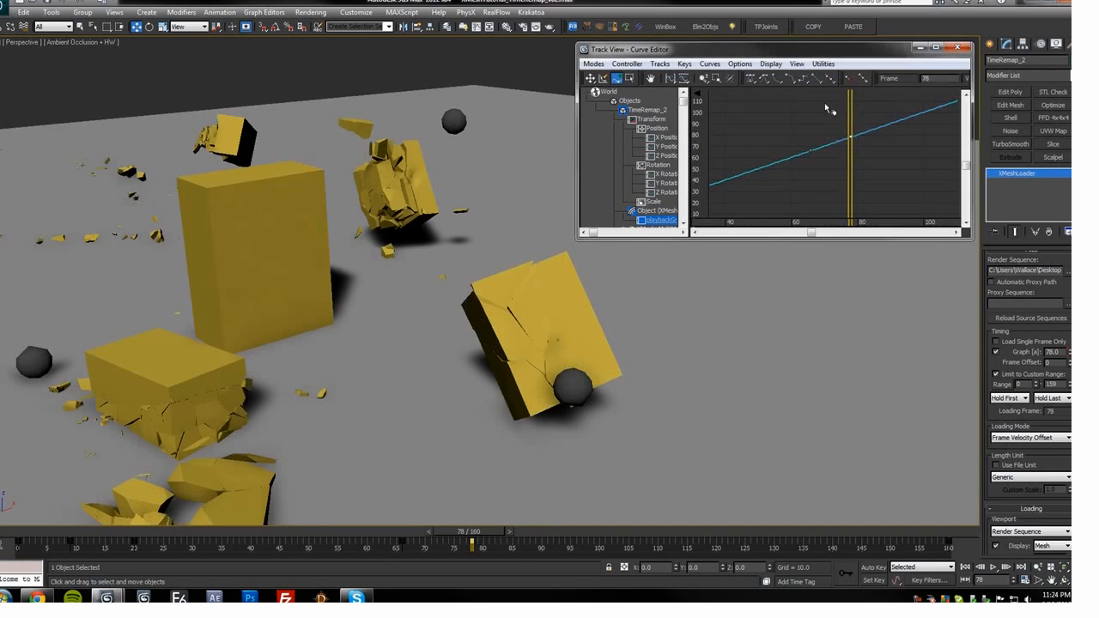
Find the large box's impact in the viewport and add a key to the playback curve at frame 100
scroll(856, 115, down, 1)
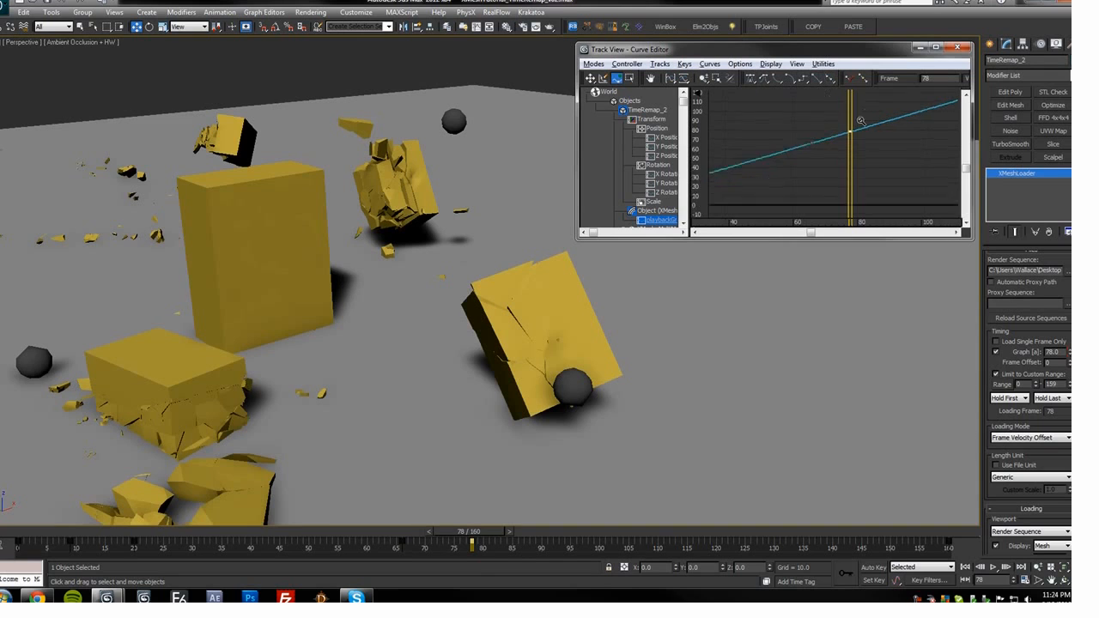
middle_drag(856, 115, 767, 207)
scroll(806, 177, down, 1)
middle_drag(804, 171, 844, 120)
drag(809, 125, 832, 122)
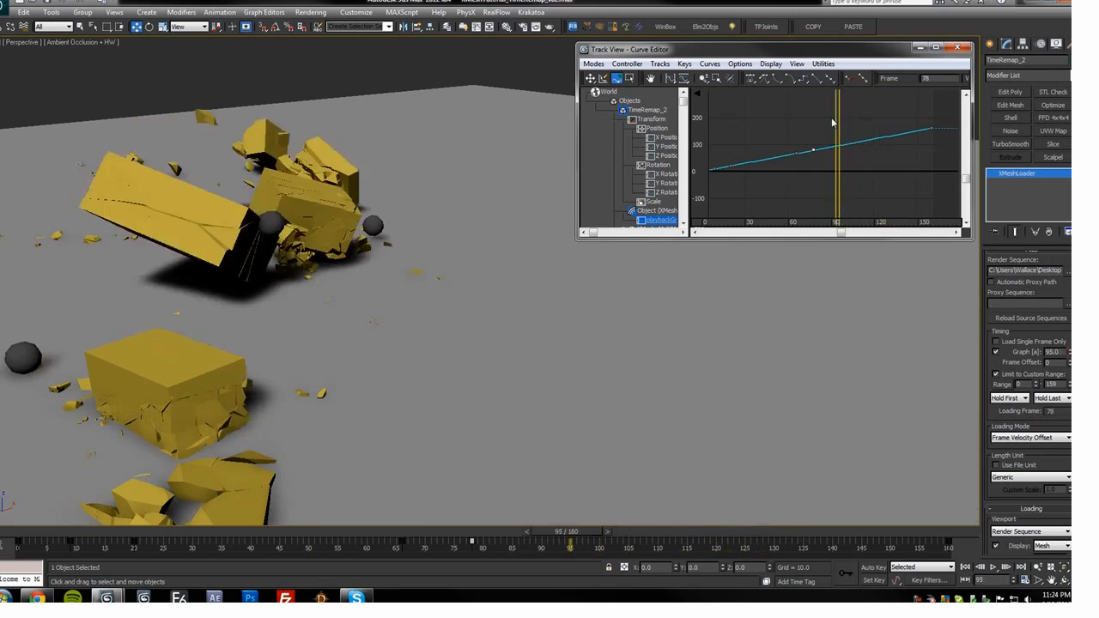
alt+middle_drag(417, 318, 579, 390)
scroll(535, 290, up, 4)
scroll(535, 291, down, 1)
alt+middle_drag(535, 294, 866, 144)
mouse_move(836, 132)
mouse_down()
mouse_move(853, 133)
mouse_move(826, 135)
mouse_move(847, 132)
mouse_up()
mouse_move(851, 163)
ctrl+alt+middle_down()
mouse_move(866, 125)
mouse_move(855, 162)
ctrl+alt+middle_up()
ctrl+alt+middle_drag(855, 162, 832, 163)
click(826, 124)
Add a playback curve key at frame 119 and stop adding keys
drag(832, 162, 886, 160)
middle_drag(189, 265, 455, 256)
drag(885, 130, 897, 144)
right_click(891, 132)
scroll(842, 179, down, 4)
middle_drag(842, 179, 857, 155)
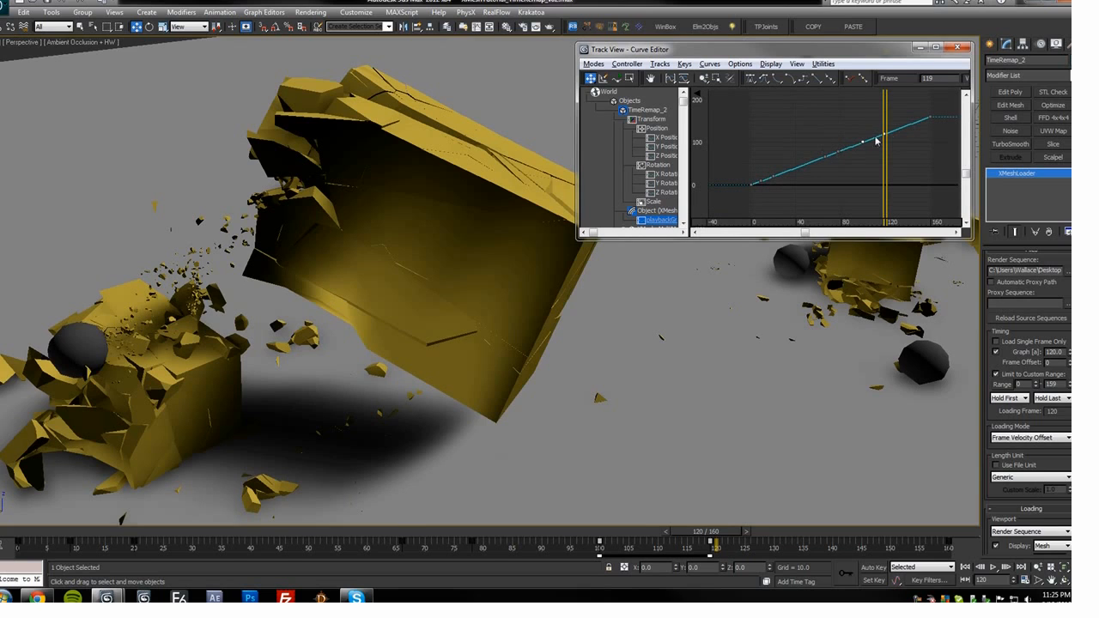
Return to the first impact, select all playback keys from frame 20 onward and shift them to start at frame 60
drag(887, 129, 770, 144)
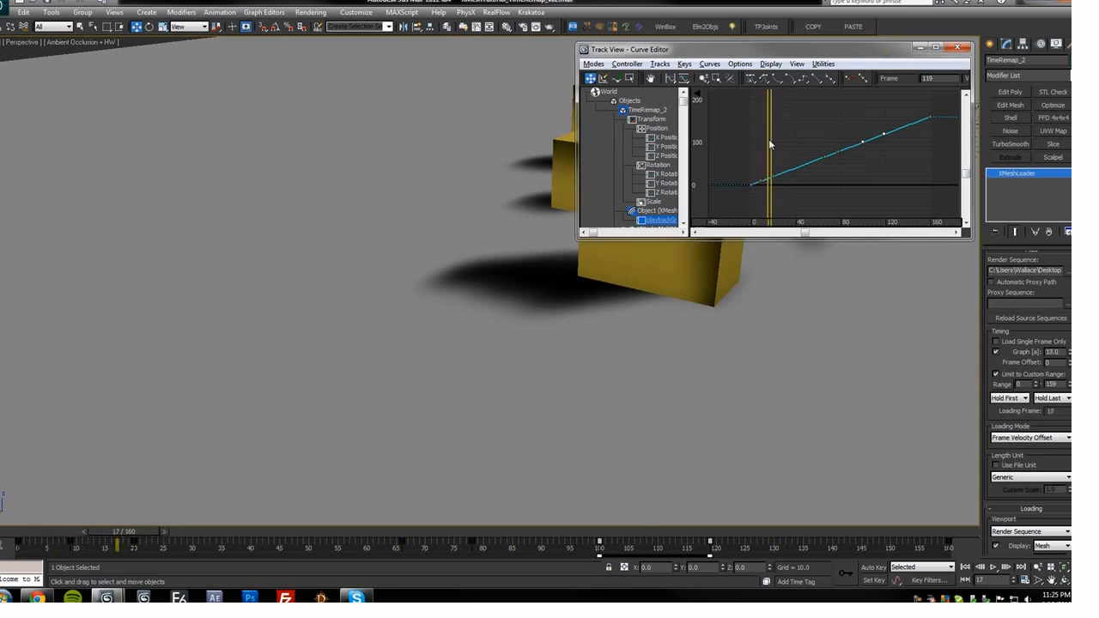
alt+middle_drag(750, 303, 490, 368)
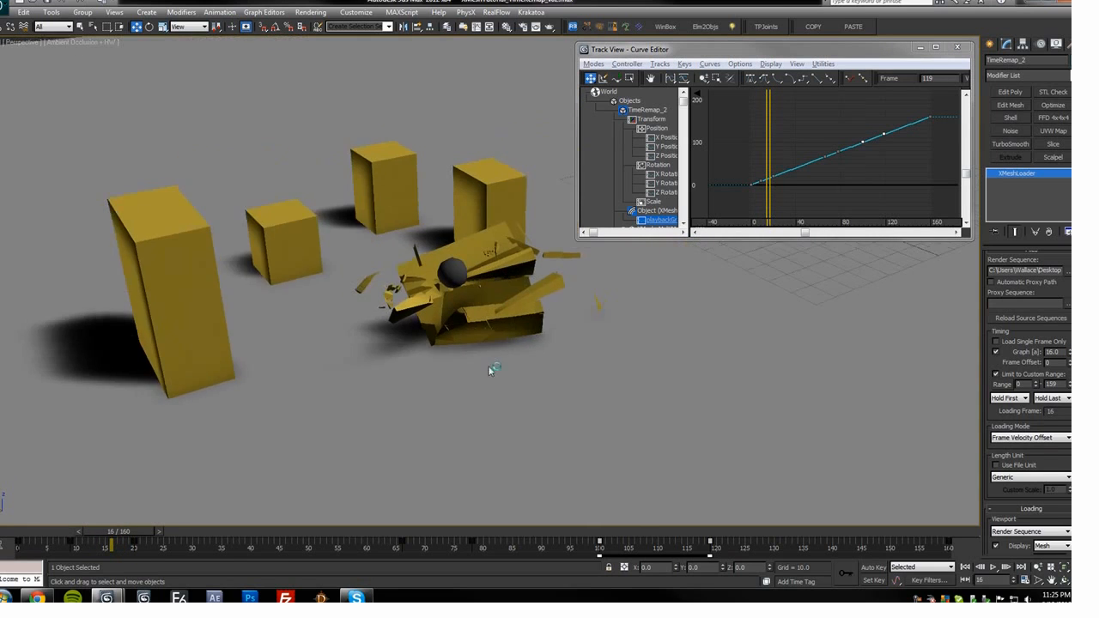
scroll(490, 368, up, 3)
scroll(477, 266, up, 1)
scroll(477, 266, down, 2)
drag(945, 104, 780, 199)
ctrl+alt+middle_drag(820, 131, 858, 113)
middle_drag(781, 196, 856, 139)
drag(771, 158, 770, 155)
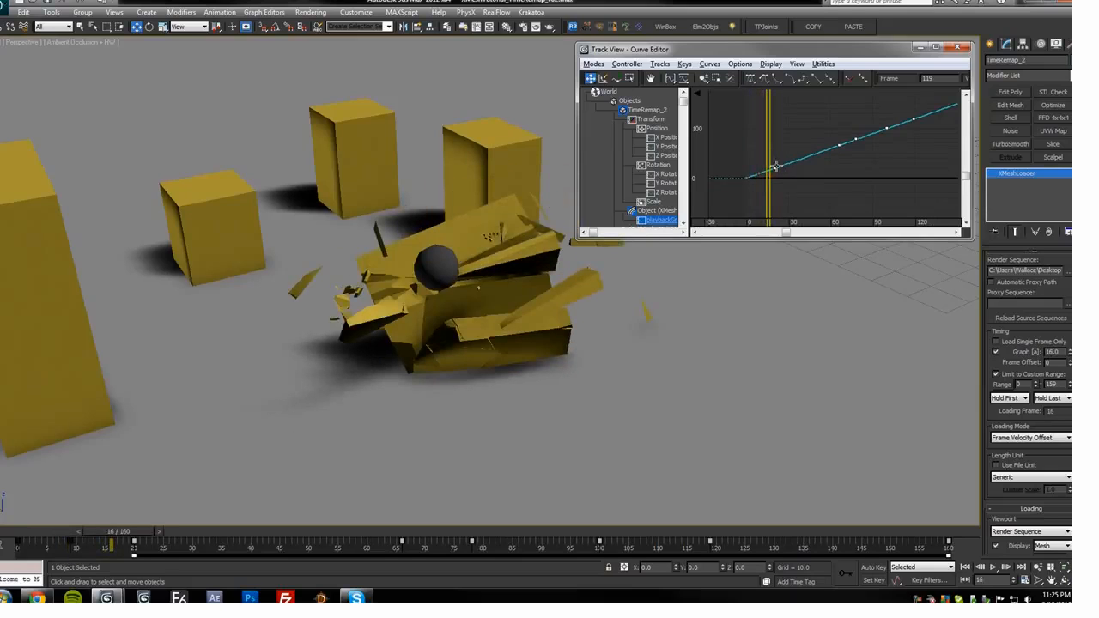
drag(775, 167, 832, 171)
ctrl+alt+middle_drag(795, 188, 840, 133)
middle_drag(841, 132, 865, 150)
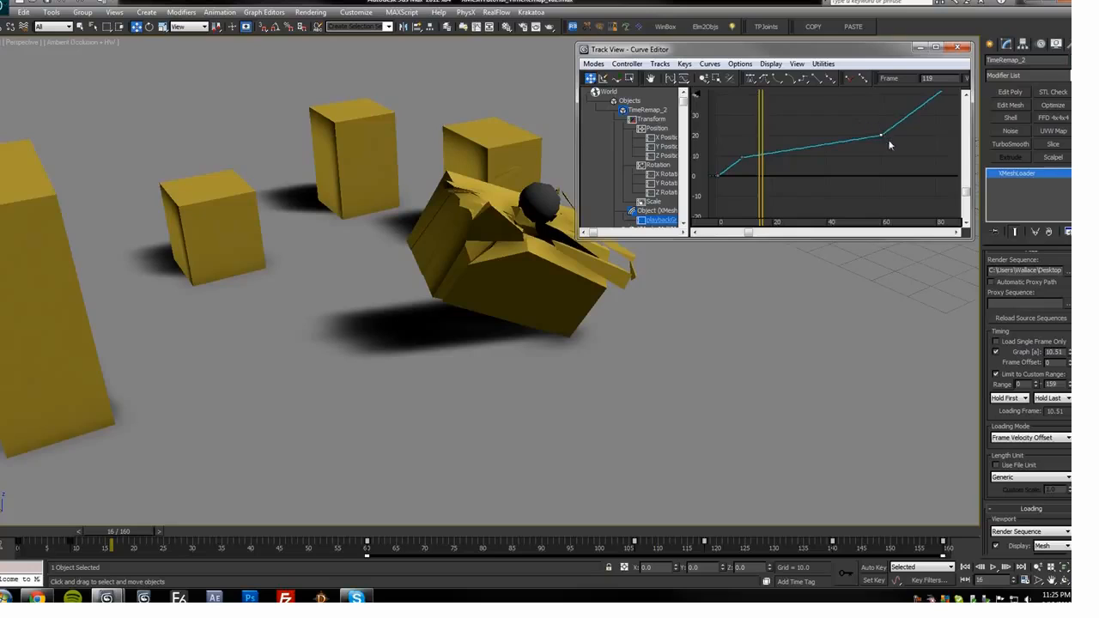
Try lowering the selected keys to flatten the slow segment of the playback curve
drag(883, 137, 880, 151)
mouse_move(880, 152)
ctrl+alt+middle_down()
mouse_move(861, 169)
mouse_move(817, 175)
mouse_move(936, 117)
mouse_move(836, 154)
mouse_move(881, 148)
ctrl+alt+middle_up()
mouse_move(856, 155)
mouse_down()
mouse_move(870, 152)
mouse_move(869, 160)
mouse_up()
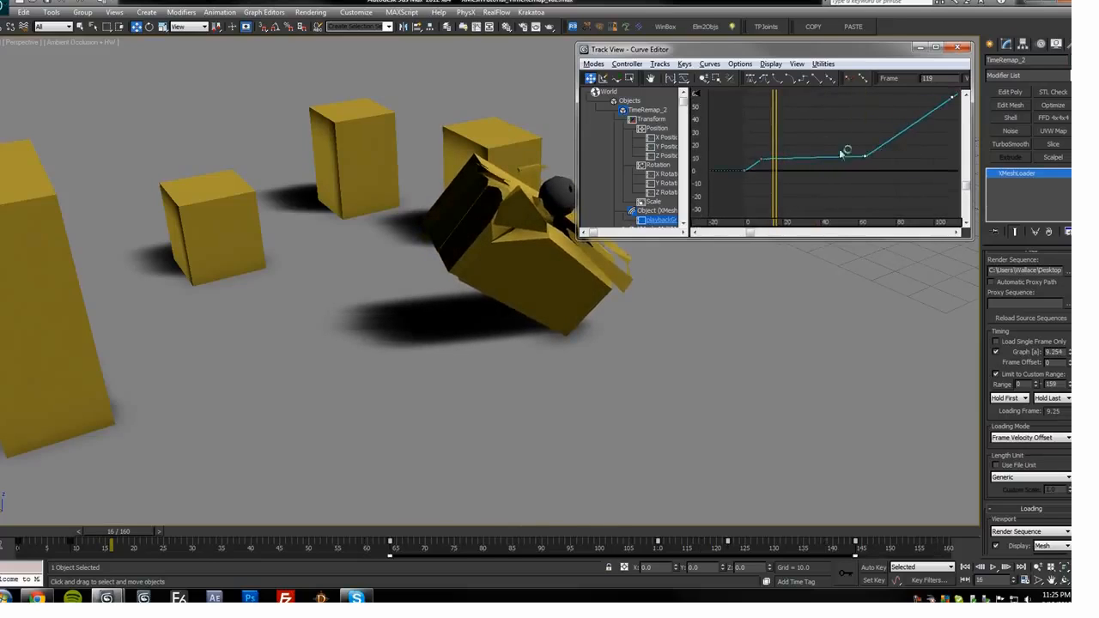
Shift the selected keys horizontally to start at frame 72, and review the slowed first impact by playing and scrubbing to frame 32
drag(772, 145, 867, 169)
mouse_move(859, 154)
mouse_down()
mouse_move(841, 158)
mouse_move(863, 151)
mouse_move(858, 136)
mouse_up()
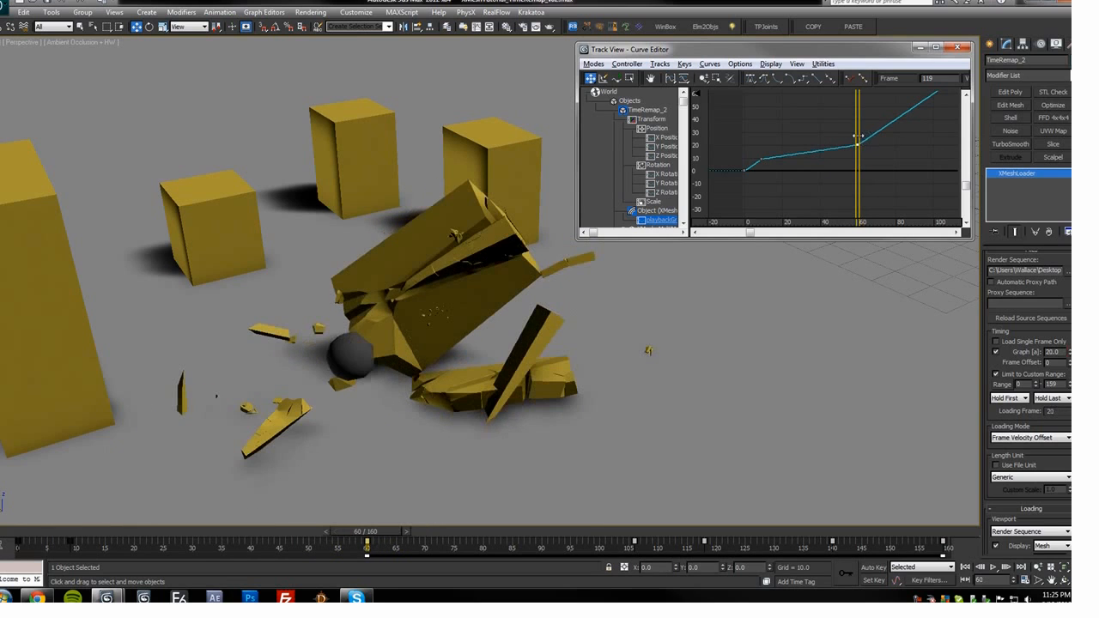
alt+middle_drag(384, 354, 319, 293)
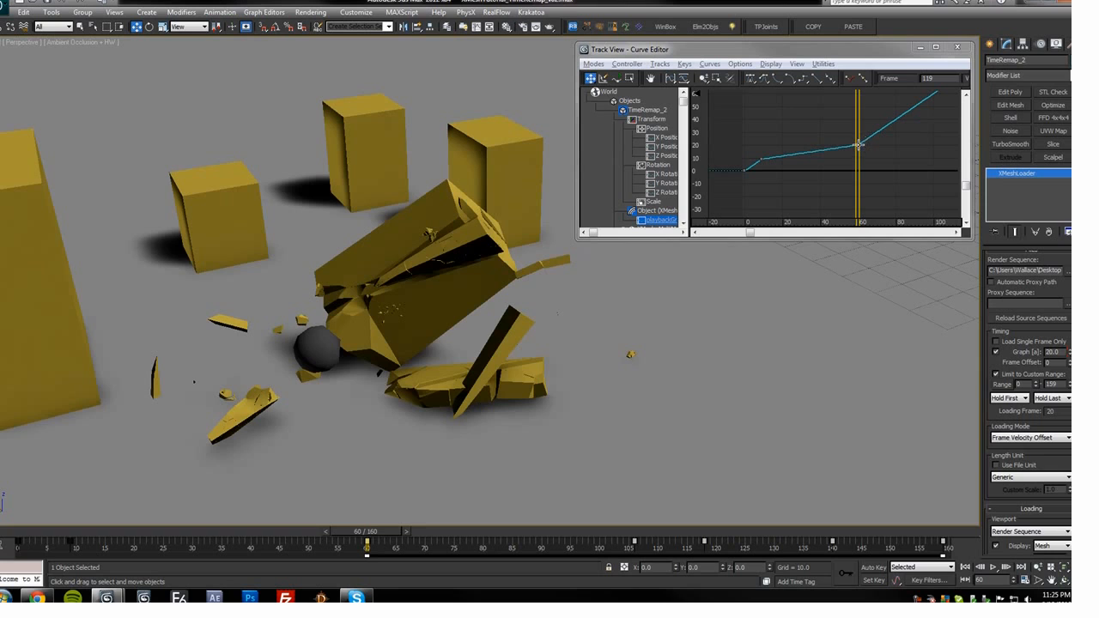
mouse_move(858, 144)
mouse_down()
mouse_move(902, 148)
mouse_move(857, 148)
mouse_move(890, 148)
mouse_move(871, 149)
mouse_move(880, 148)
mouse_up()
key(/)
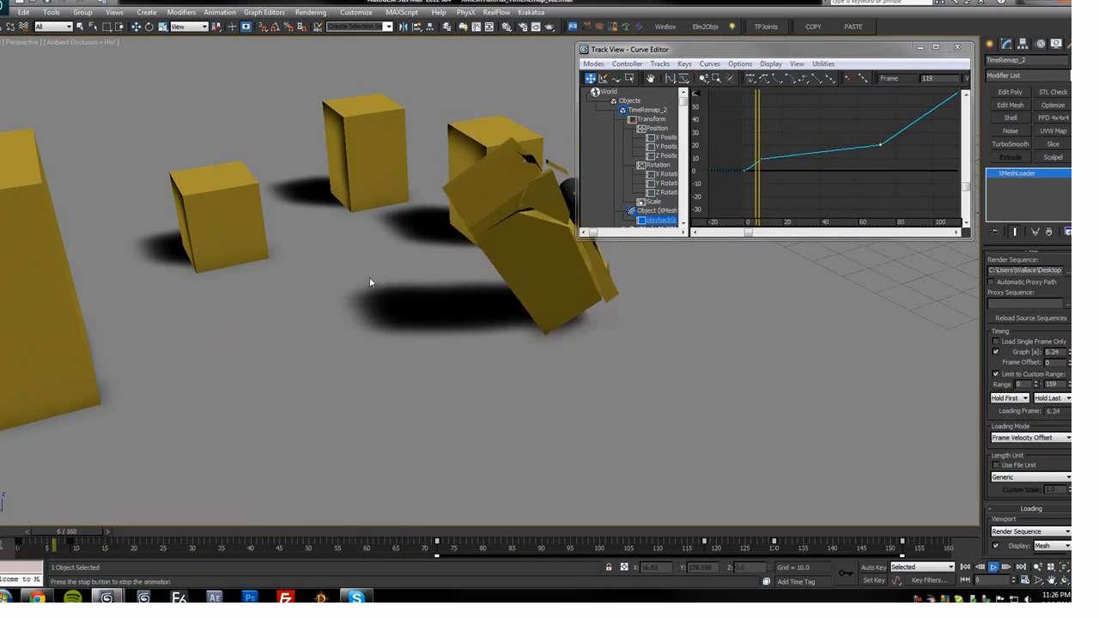
key(/)
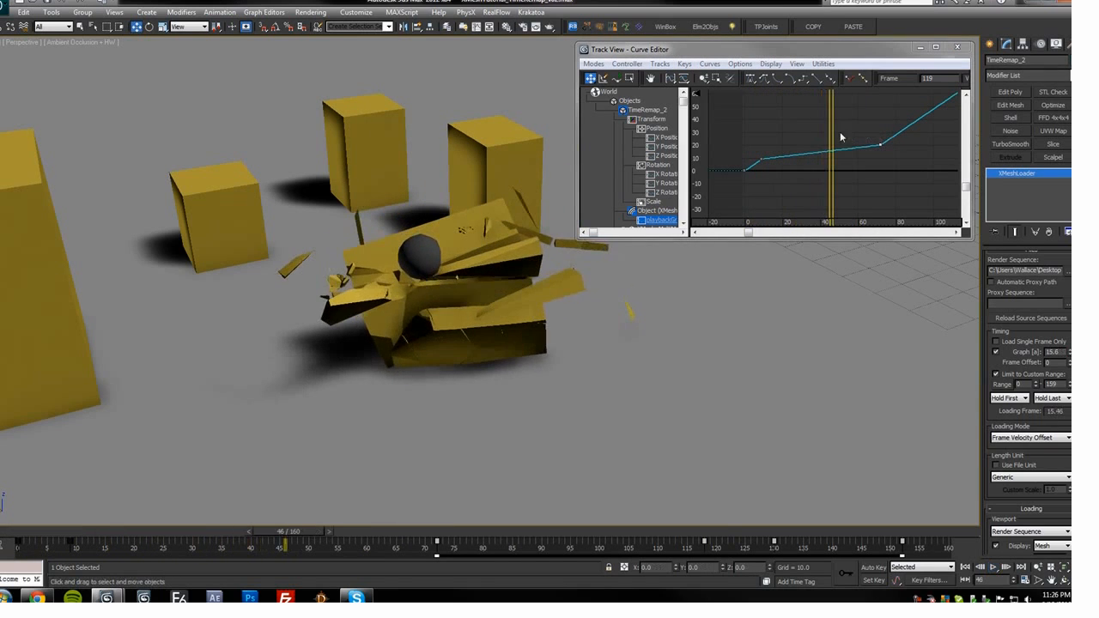
click(832, 138)
drag(832, 138, 795, 148)
alt+middle_drag(436, 312, 622, 365)
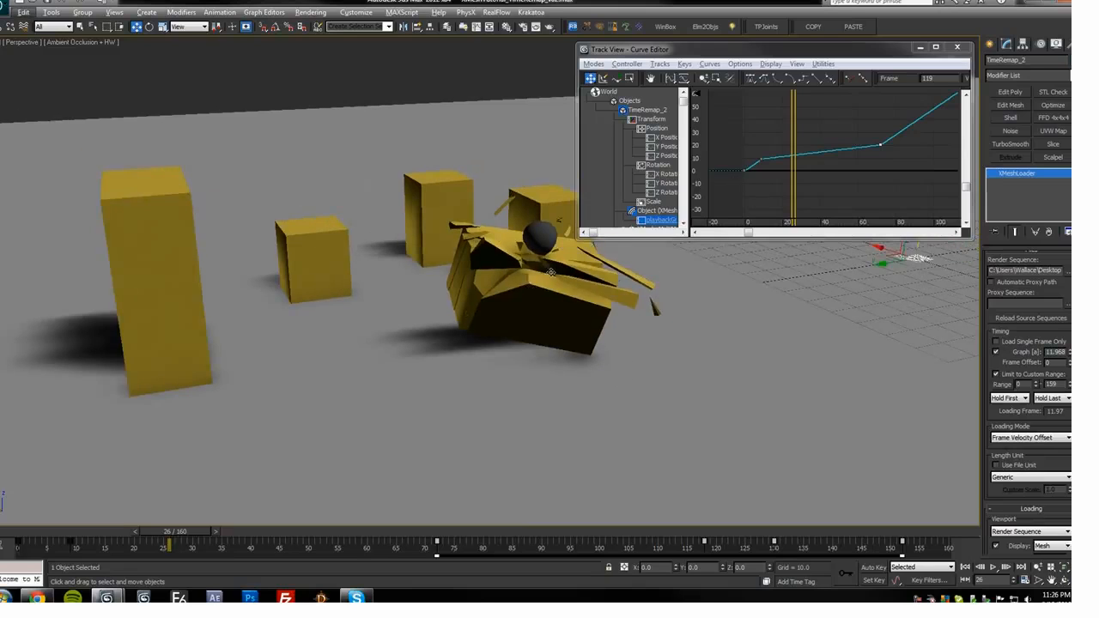
mouse_move(794, 144)
mouse_down()
mouse_move(829, 146)
mouse_move(780, 148)
mouse_move(807, 154)
mouse_up()
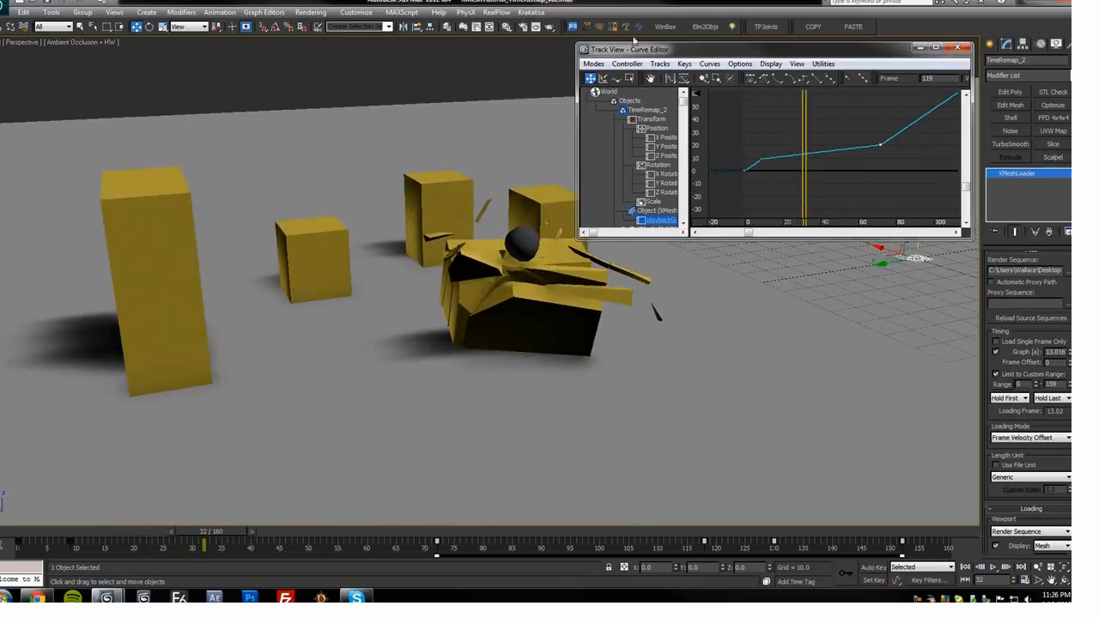
Open the XMesh Saver to examine its frame step setting for fine sampling, and close it without saving
click(638, 26)
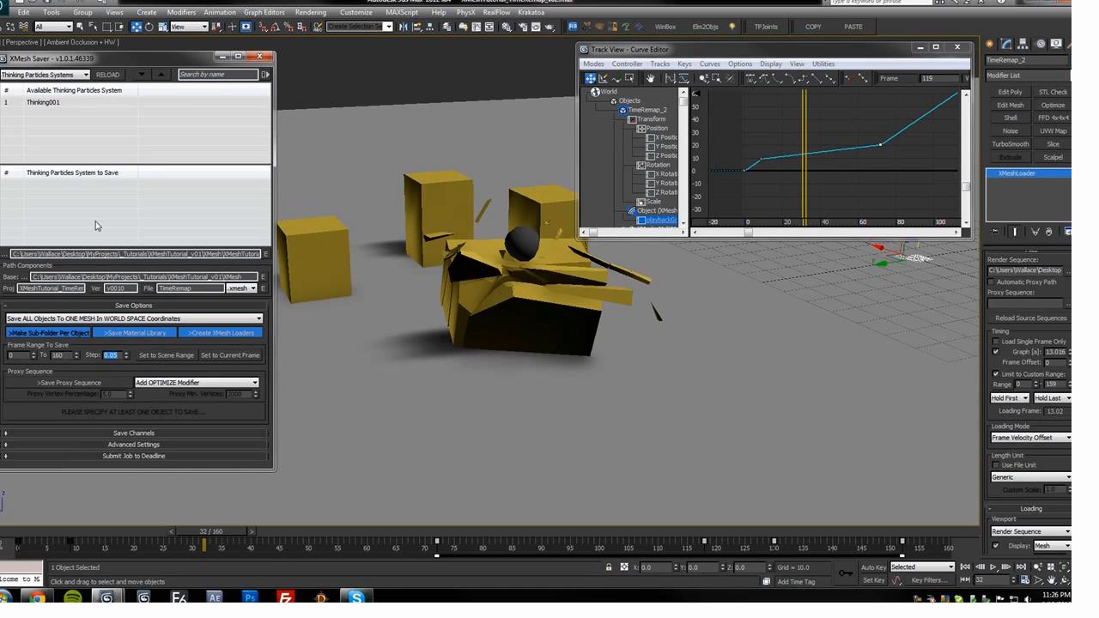
click(259, 57)
alt+middle_drag(471, 314, 510, 291)
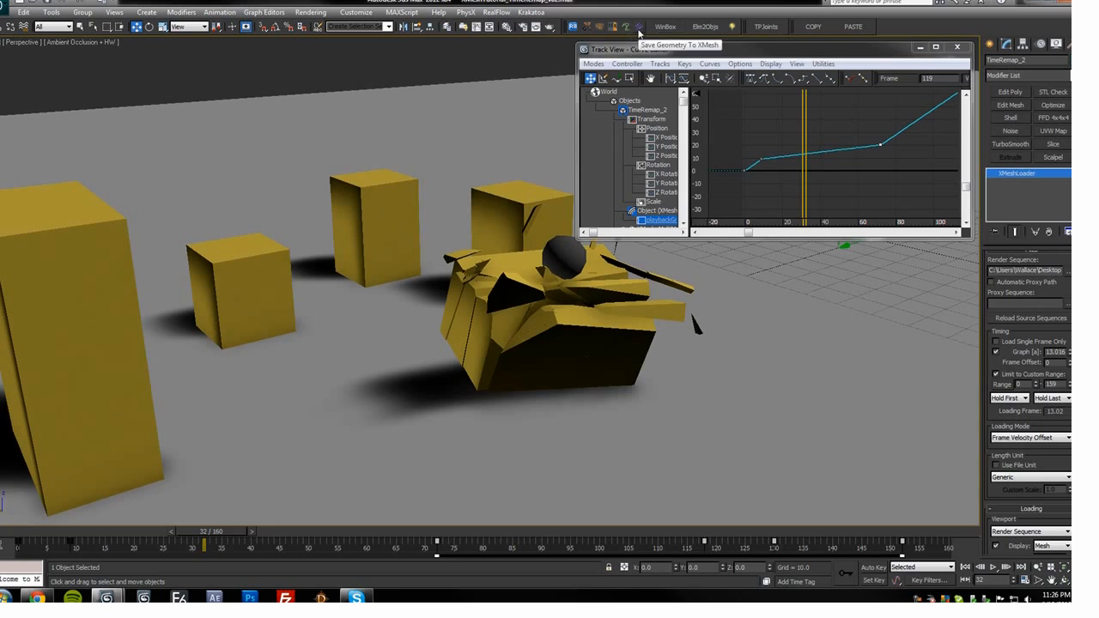
mouse_move(803, 148)
mouse_down()
mouse_move(821, 148)
mouse_move(792, 150)
mouse_up()
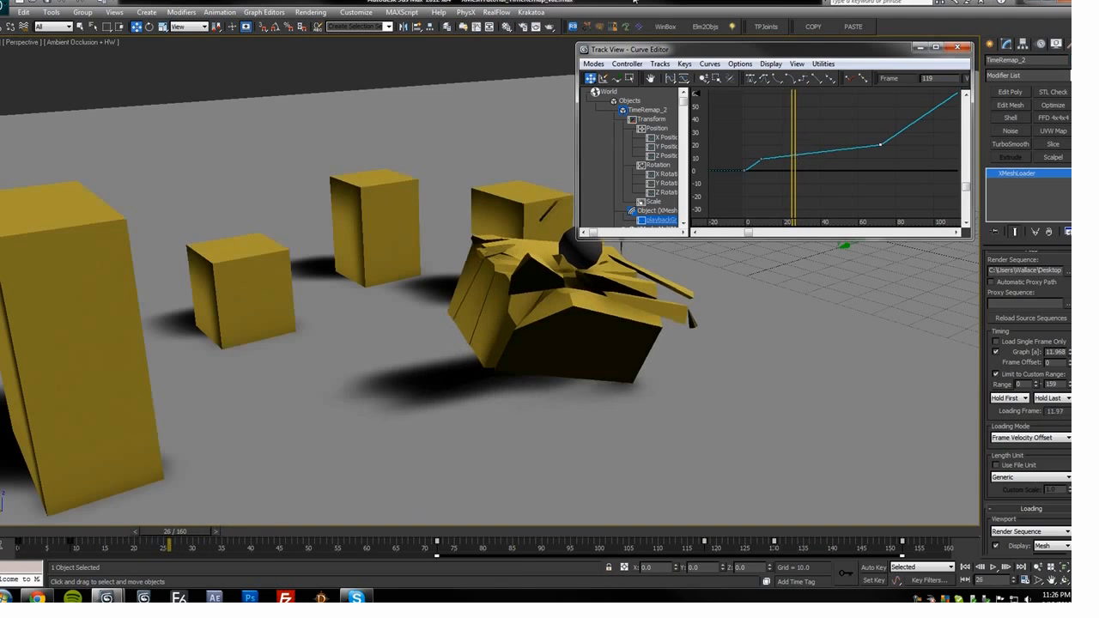
click(639, 28)
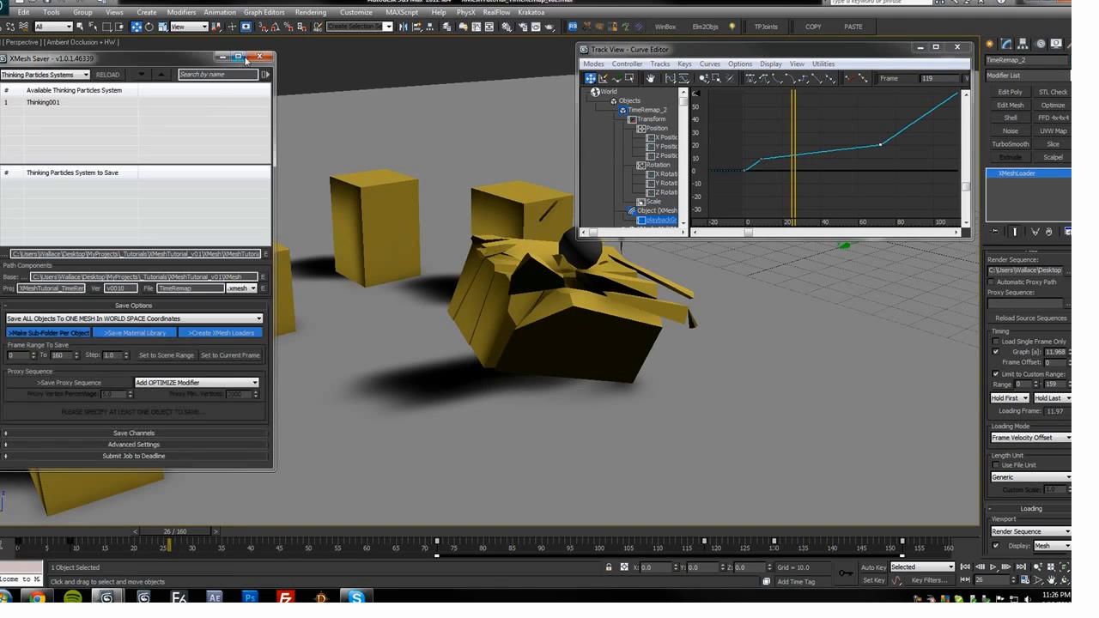
drag(175, 62, 181, 58)
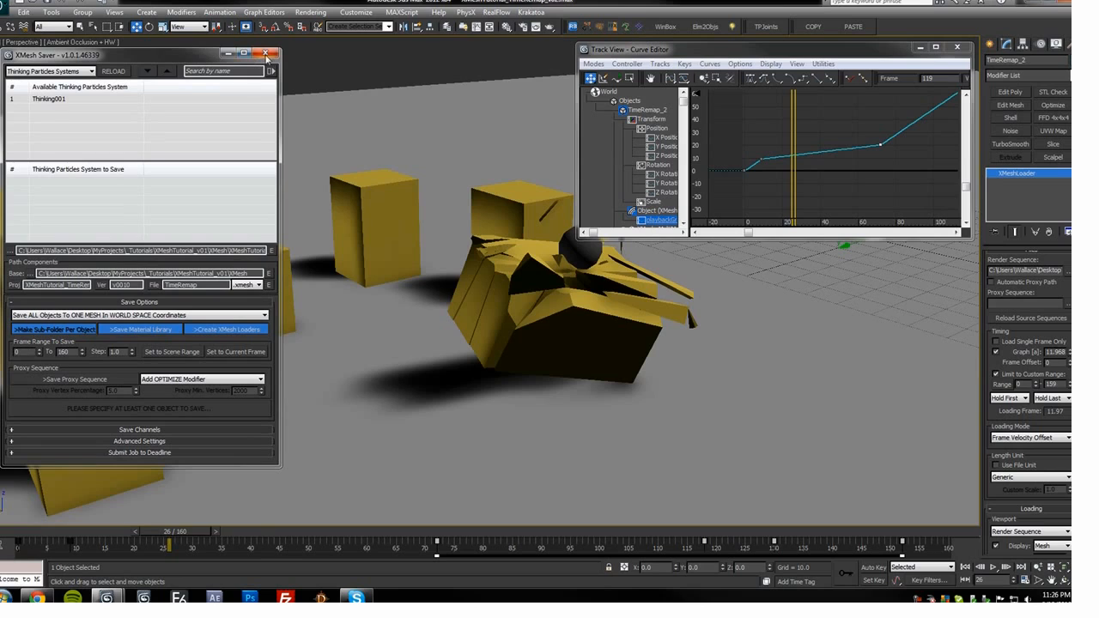
alt+middle_drag(567, 323, 544, 325)
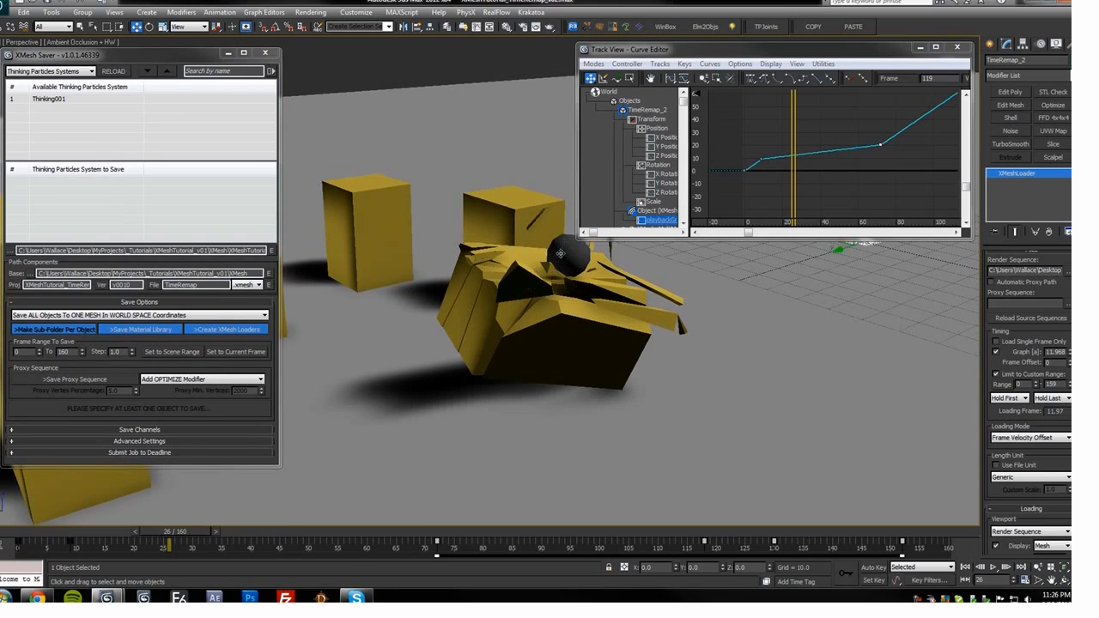
click(263, 54)
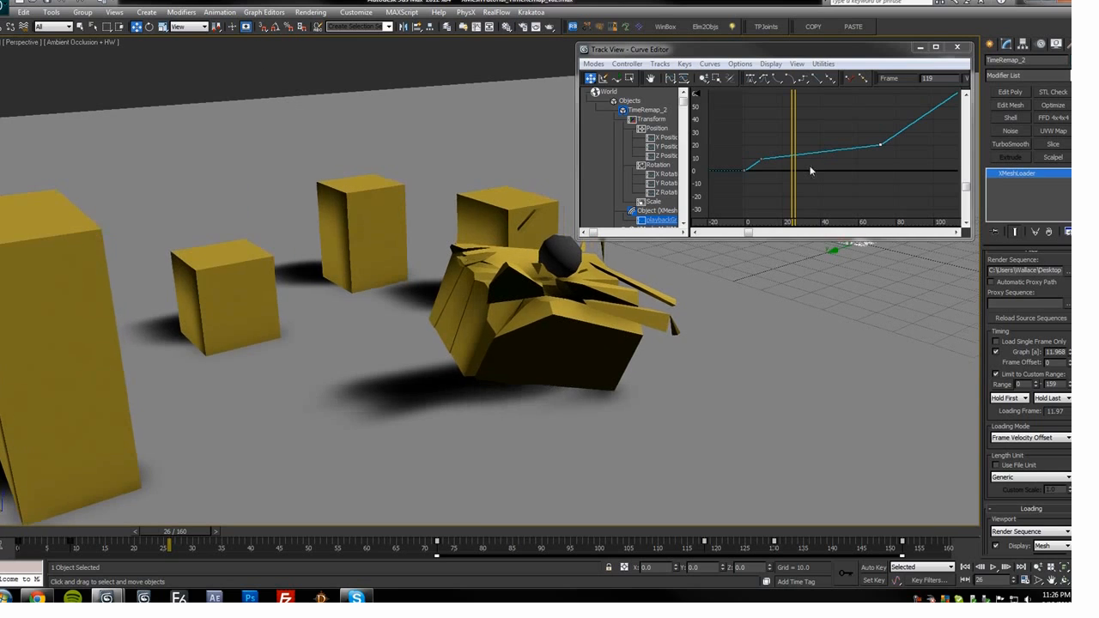
Shift the selected playback keys to start at frame 82 and play the slowed first impact through frame 110
mouse_move(796, 145)
mouse_down()
mouse_move(800, 110)
mouse_move(815, 109)
mouse_move(810, 120)
mouse_up()
key(F3)
key(F3)
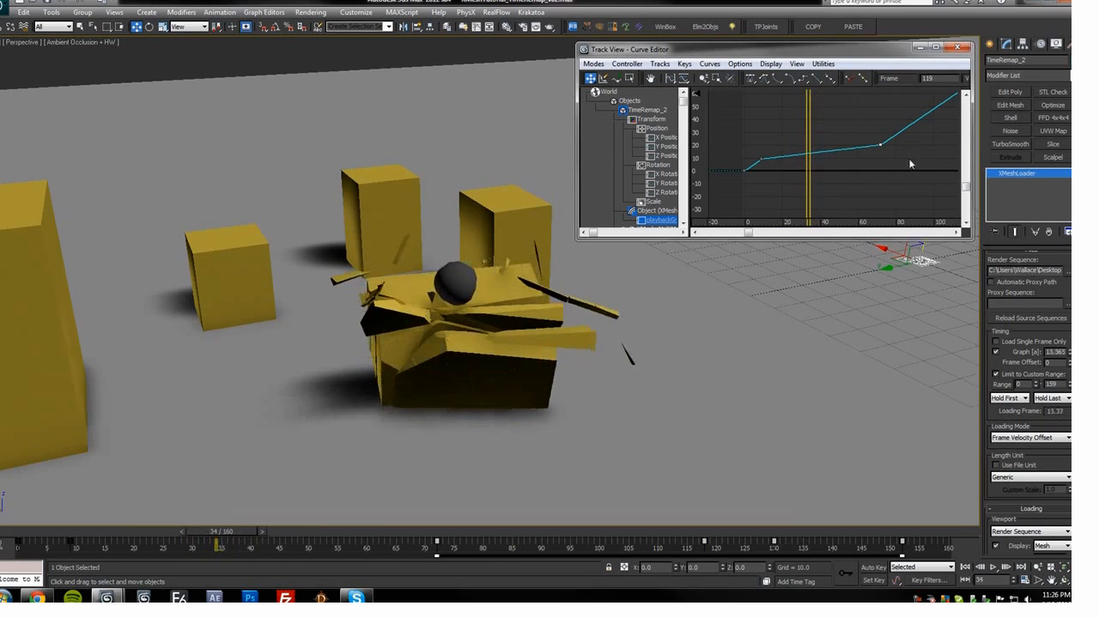
drag(882, 146, 897, 144)
drag(810, 139, 837, 138)
scroll(472, 386, down, 3)
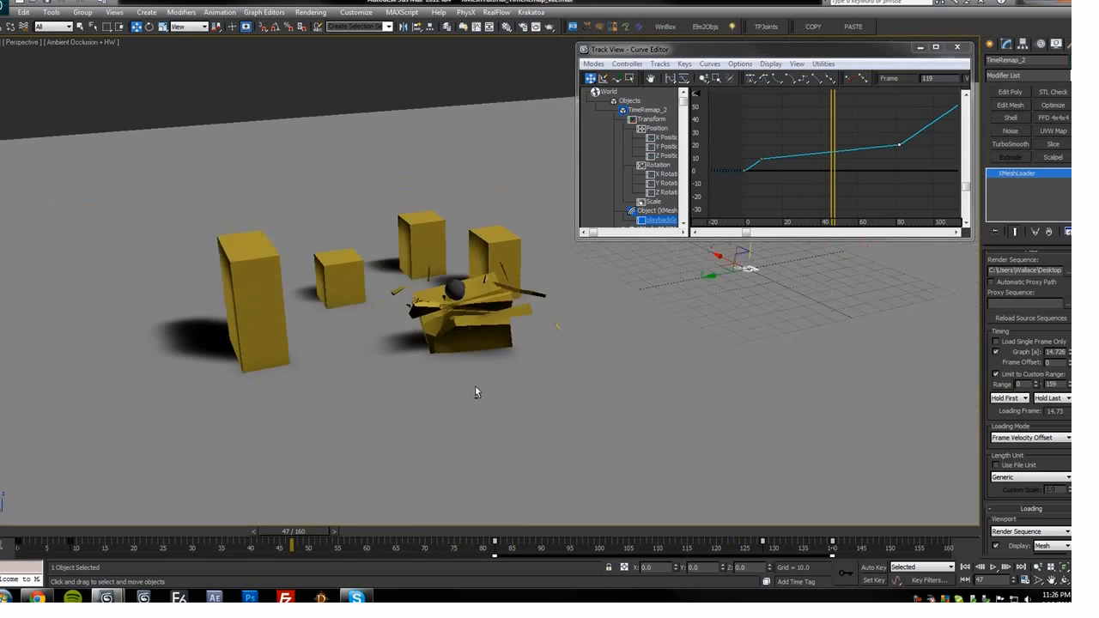
alt+middle_drag(474, 386, 503, 376)
key(/)
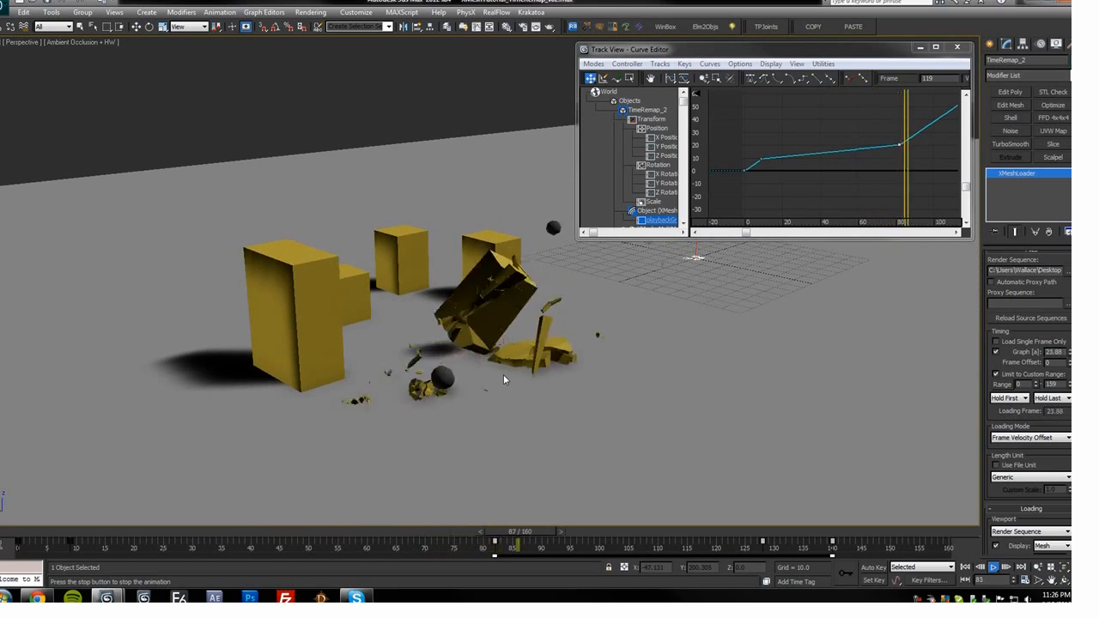
key(/)
Shift the playback keys after the second impact to start at about frame 216, and extend the timeline to frame 319
scroll(903, 140, down, 4)
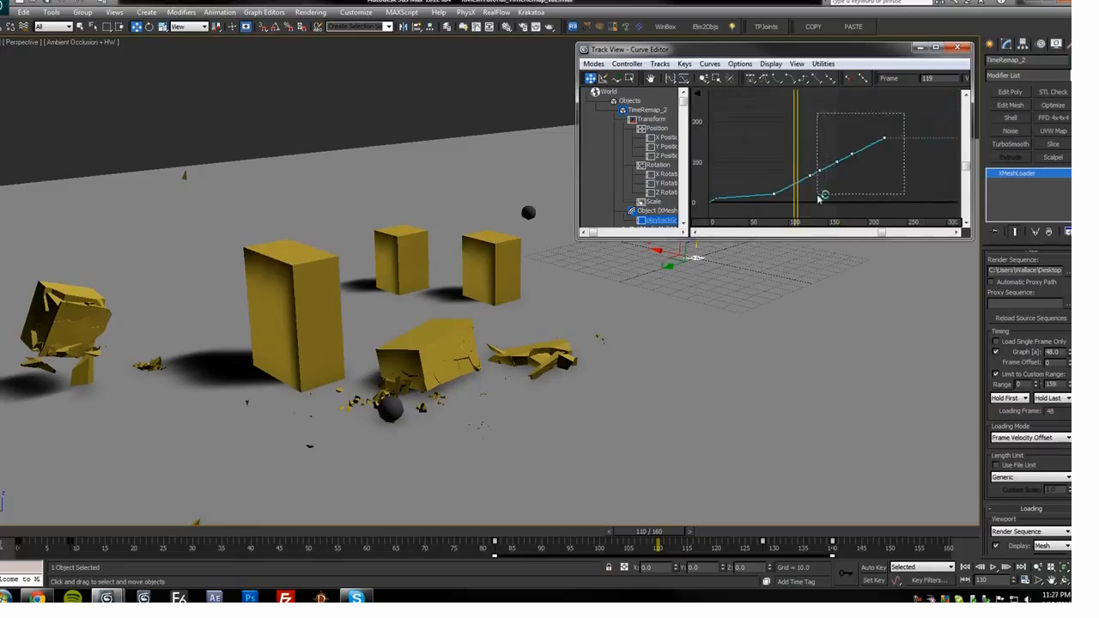
middle_drag(823, 180, 832, 157)
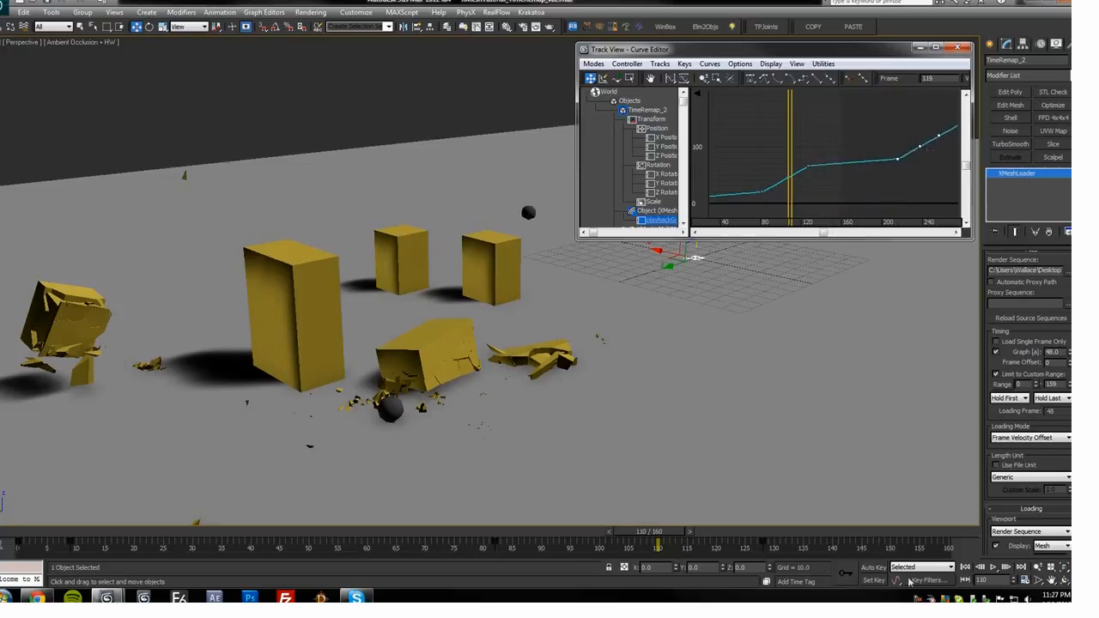
ctrl+alt+right_drag(928, 550, 820, 549)
middle_drag(816, 180, 810, 181)
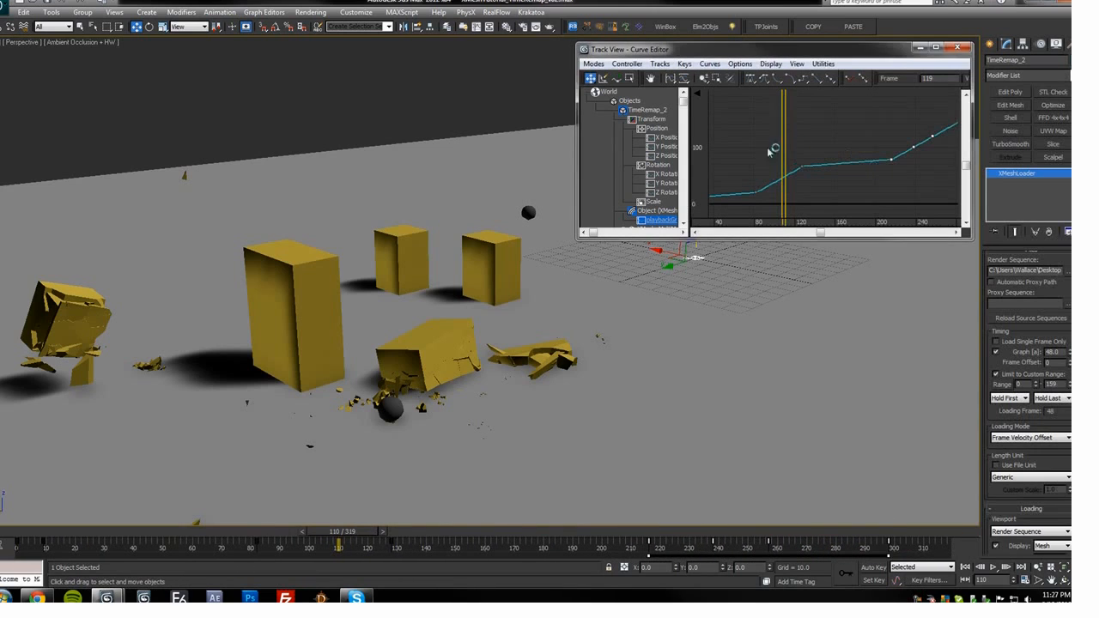
Play the slowed second impact through frame 199 from different viewing angles
scroll(275, 276, up, 2)
alt+middle_drag(515, 292, 718, 277)
scroll(614, 237, down, 3)
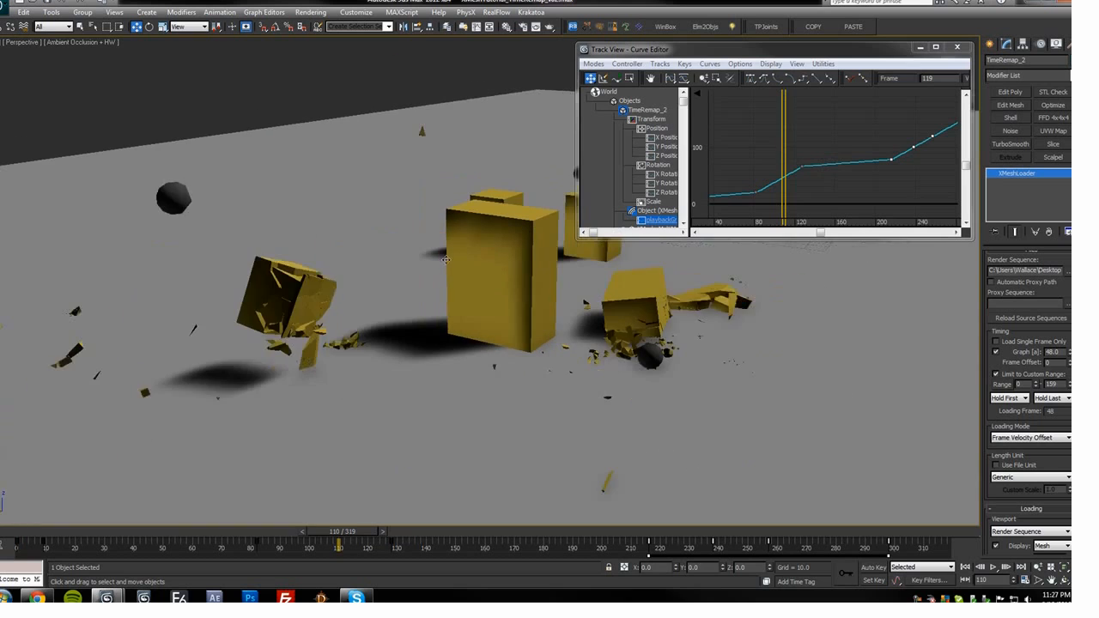
key(slash)
key(slash)
alt+middle_drag(429, 257, 529, 257)
key(slash)
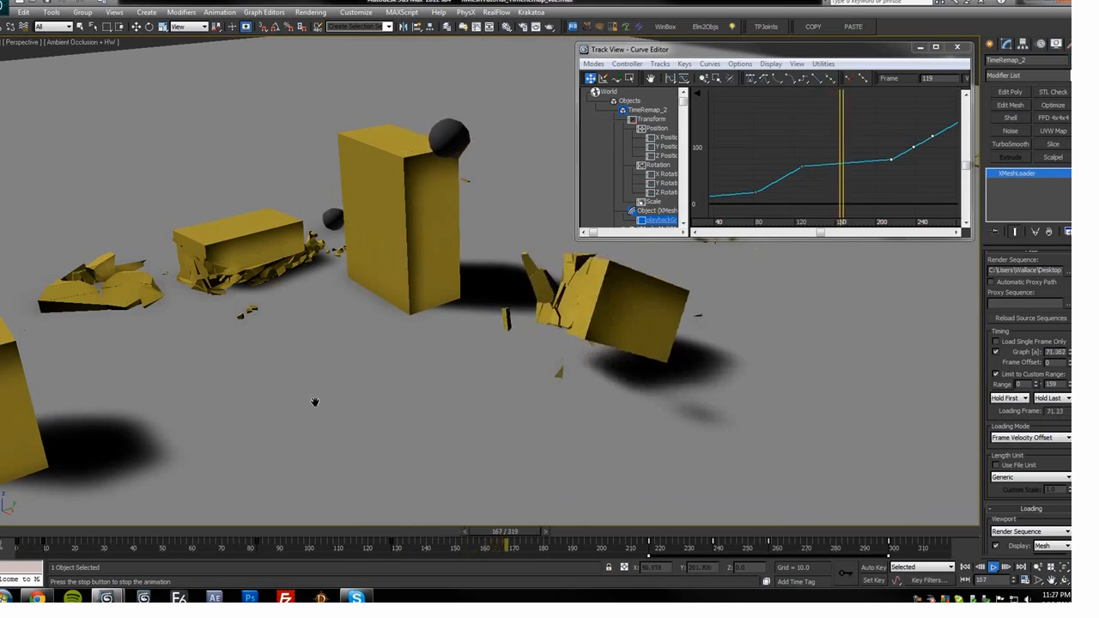
key(slash)
middle_drag(571, 350, 372, 407)
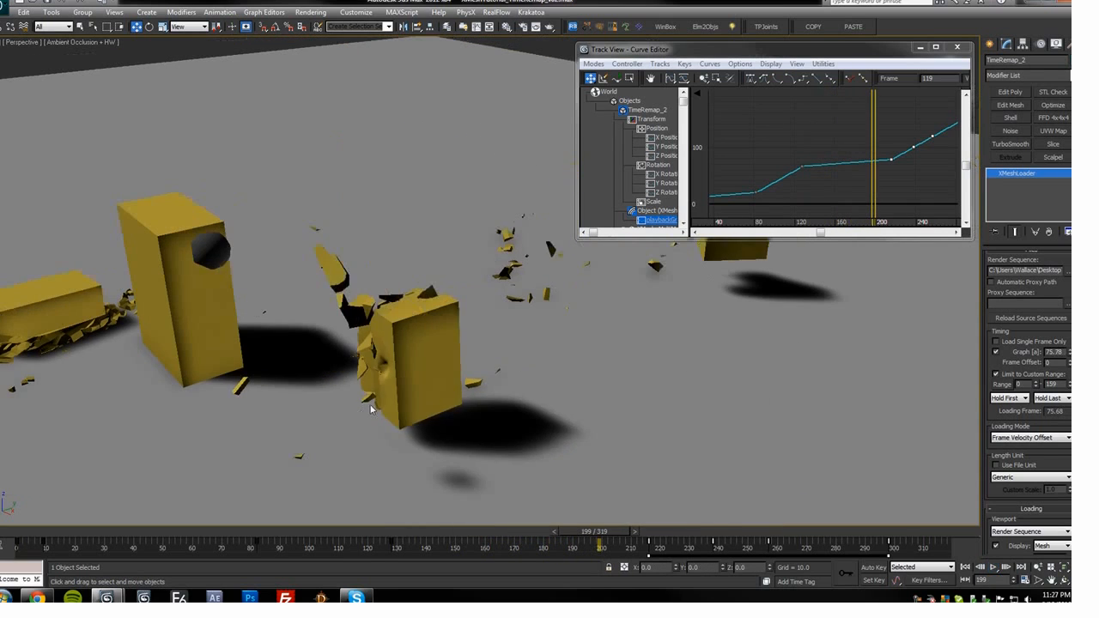
Shift the selected playback keys to start at frame 274, and return the animation to frame 29
middle_drag(864, 183, 821, 176)
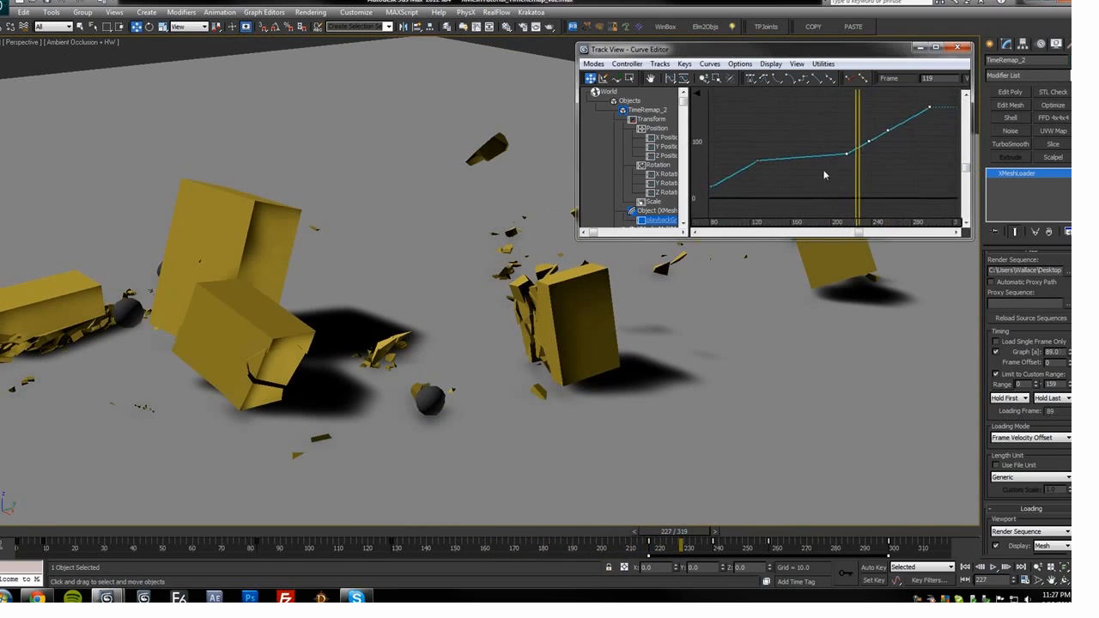
drag(848, 153, 906, 160)
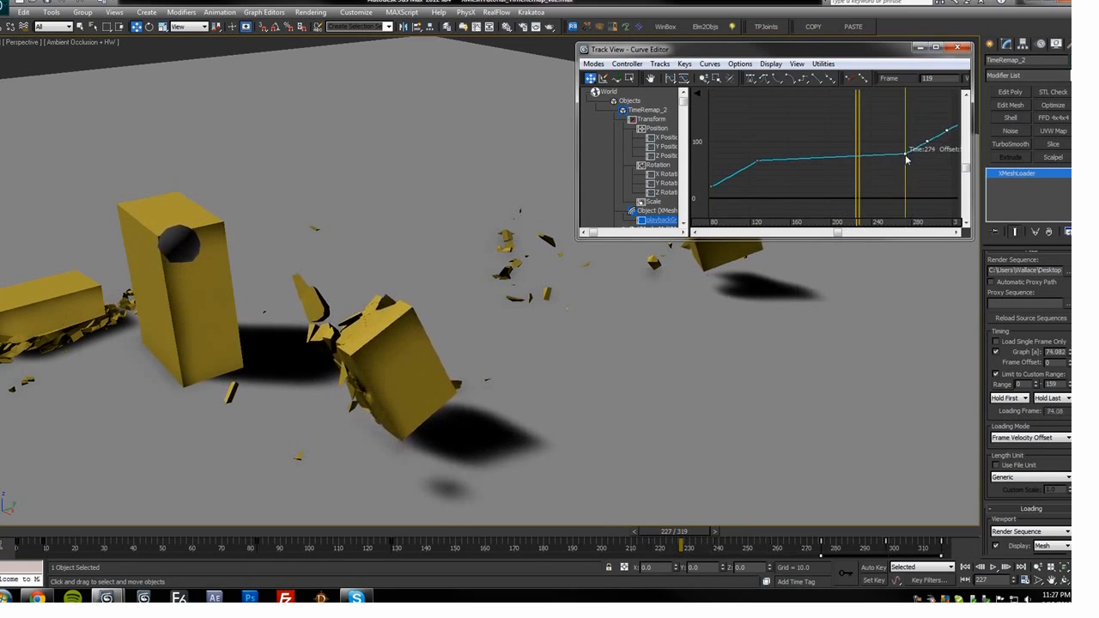
drag(804, 140, 601, 159)
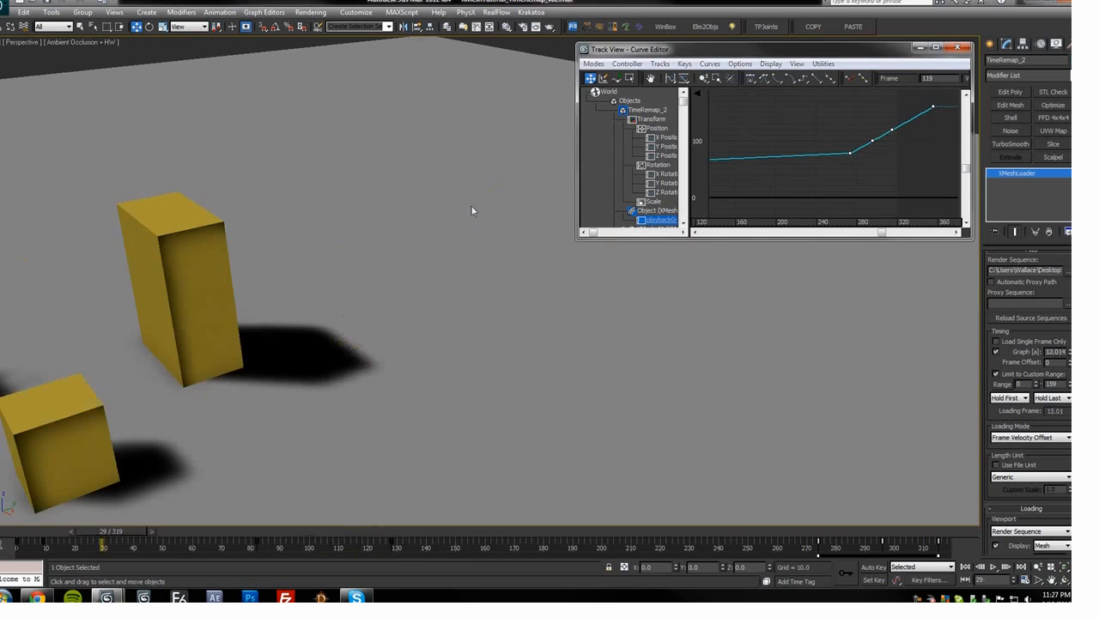
Play the retimed animation from frame 29 through frame 148 to review the slower second impact
middle_click(507, 229)
key(slash)
middle_drag(515, 258, 589, 242)
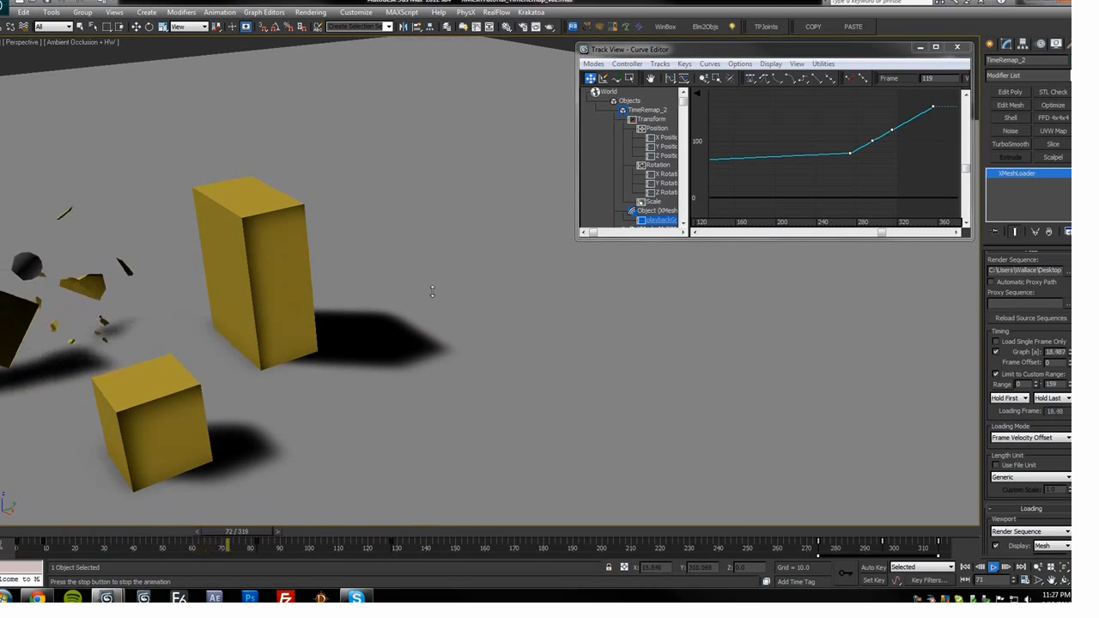
scroll(429, 289, down, 3)
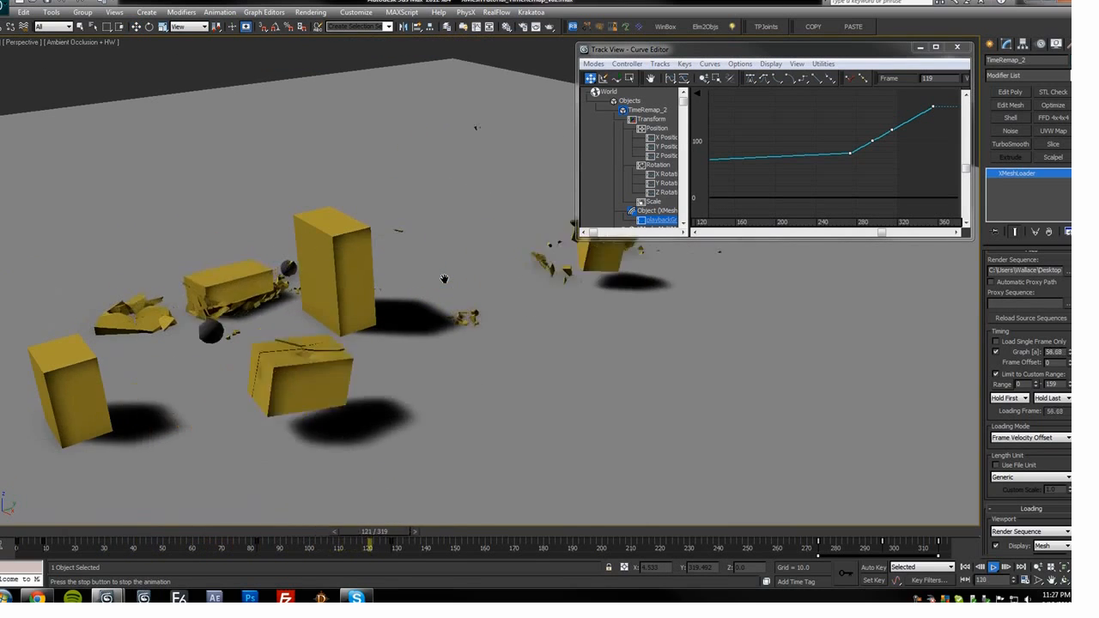
key(slash)
Switch the viewport to wireframe for faster playback and replay the slowed second impact through frame 286
key(F3)
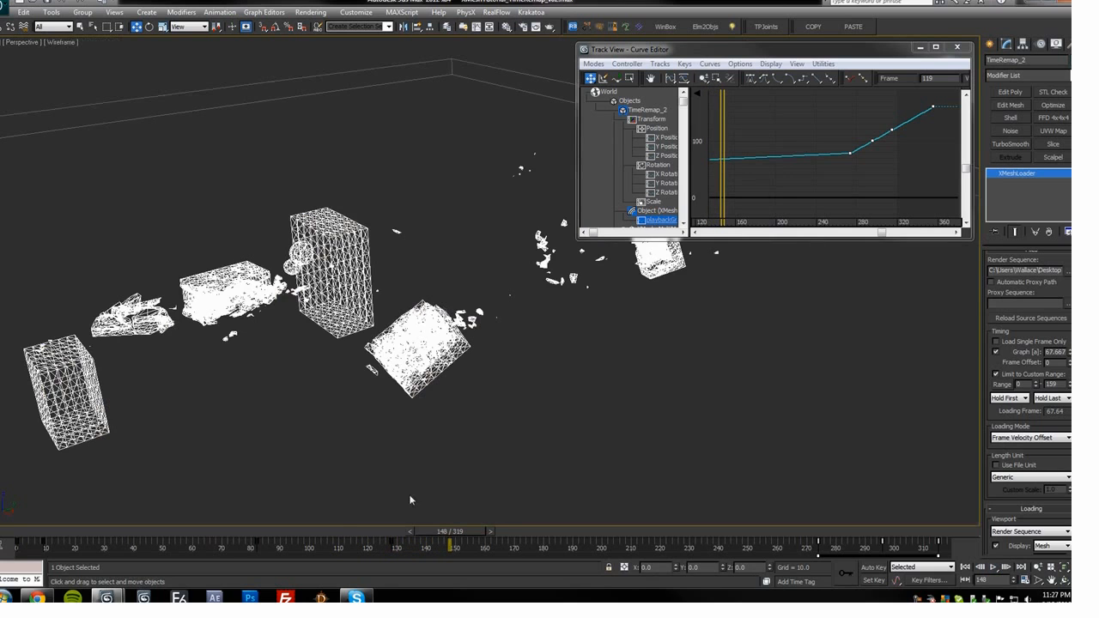
drag(433, 533, 337, 528)
key(slash)
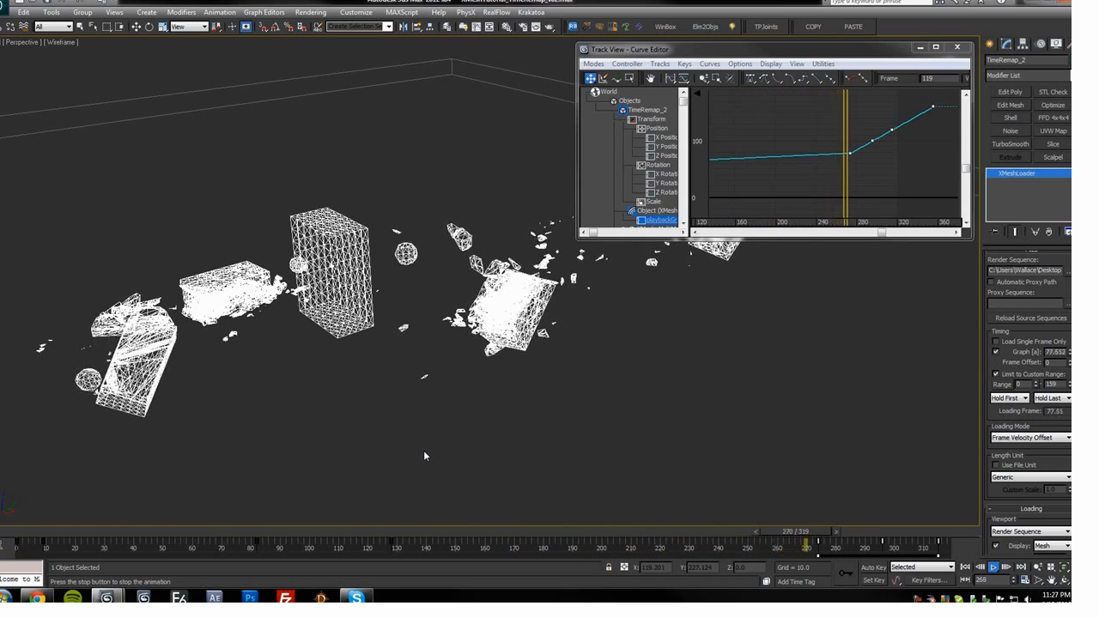
key(slash)
Shift the last playback keys to start at about frame 455 to slow the third impact, and extend the timeline to frame 496
middle_drag(913, 137, 874, 147)
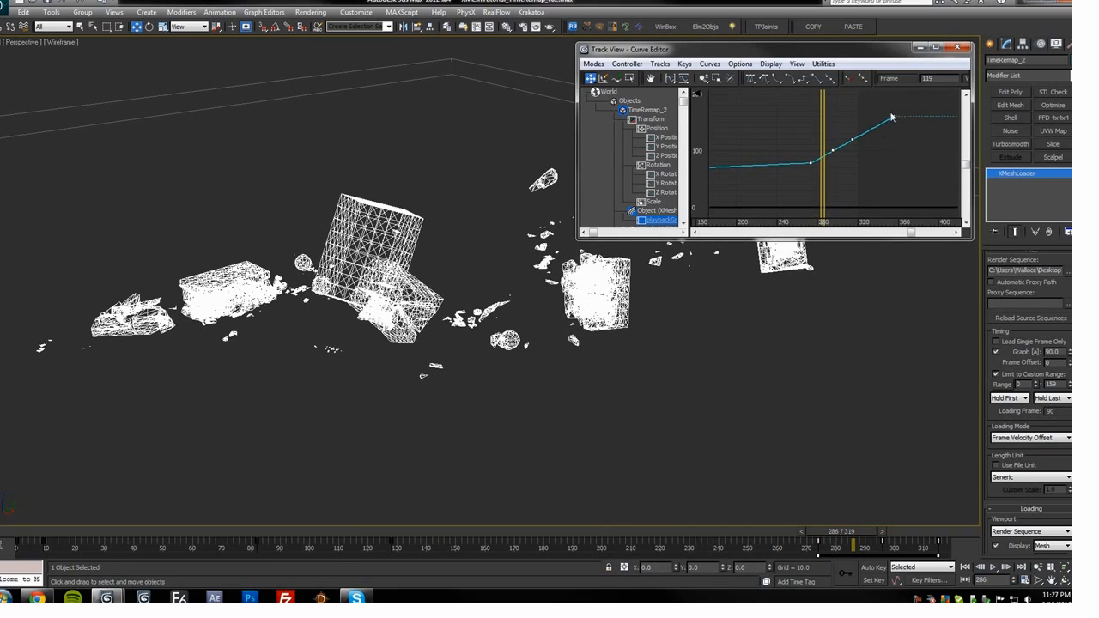
drag(763, 155, 895, 158)
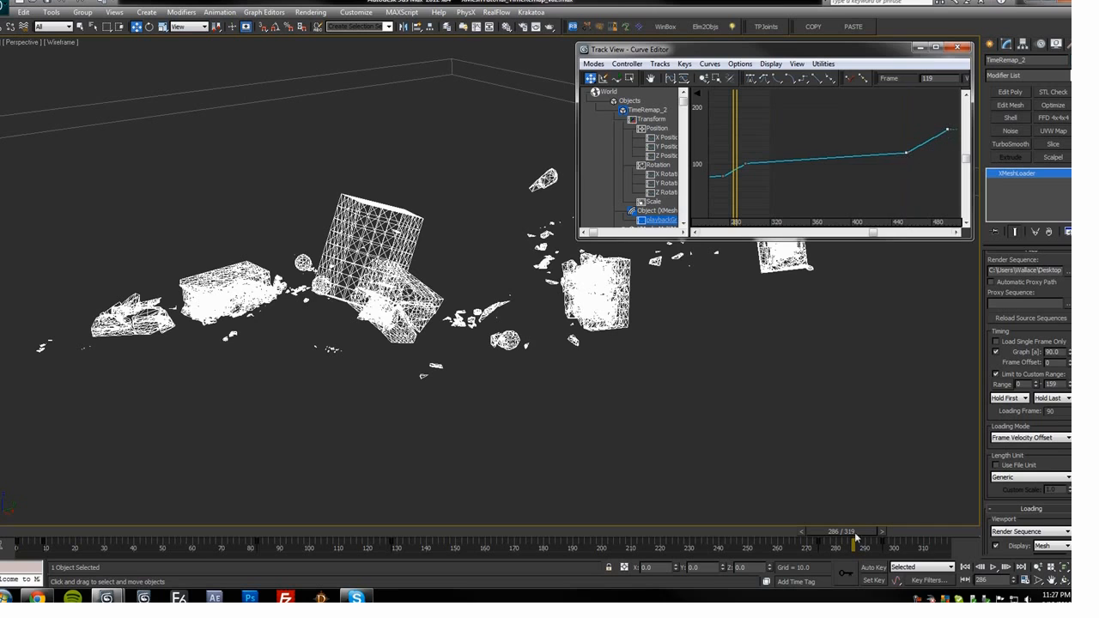
ctrl+alt+right_drag(926, 552, 409, 552)
middle_drag(798, 165, 817, 163)
Play the slowed third impact through frame 478 from another viewing angle
alt+middle_drag(549, 316, 424, 389)
key(slash)
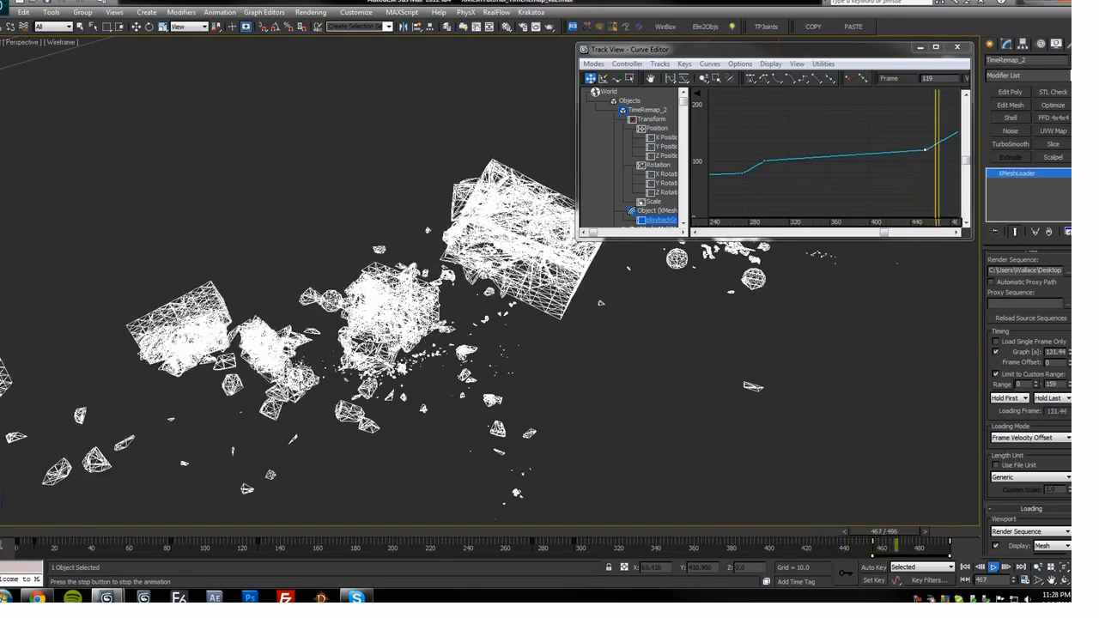
key(/)
Return to frame 16, select the playback key at frame 9, and adjust its Bezier tangent to ease into the slow segment
scroll(829, 151, down, 3)
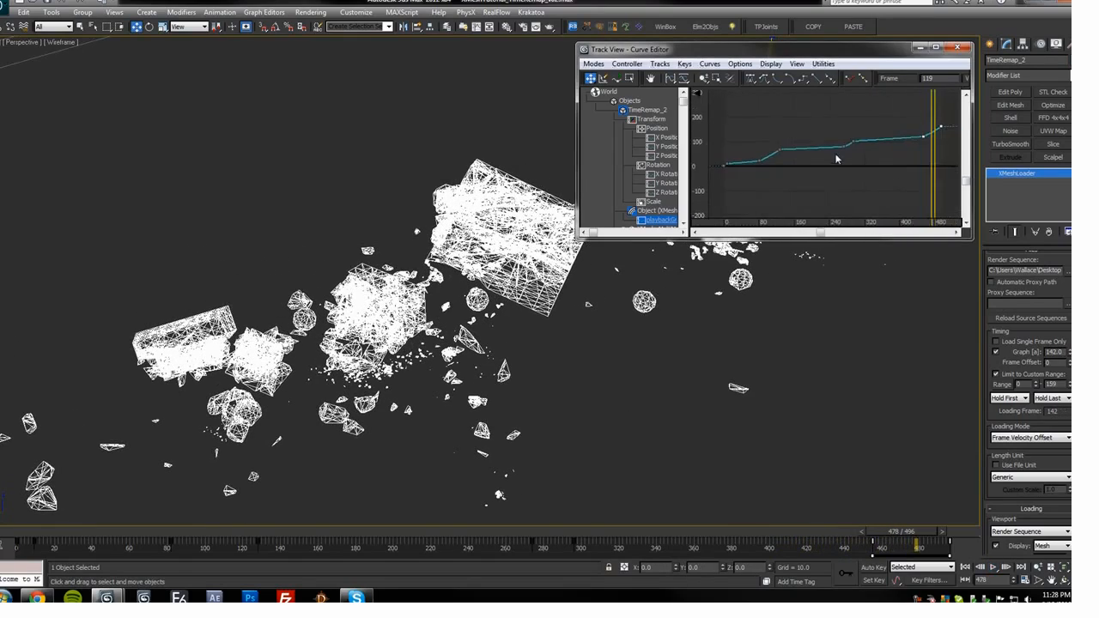
scroll(870, 120, up, 2)
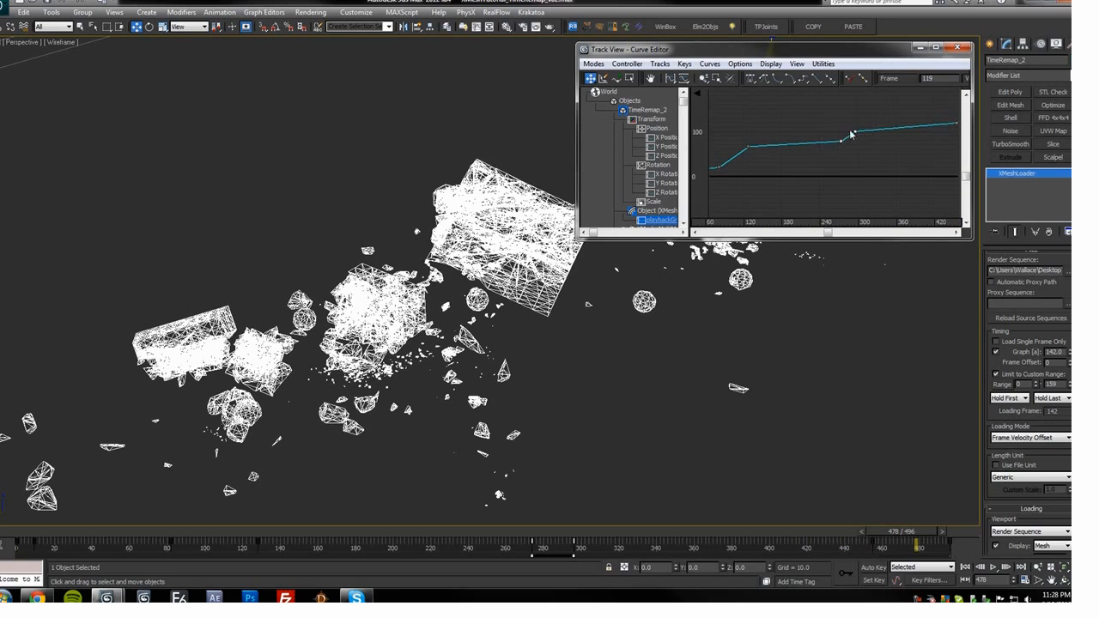
middle_drag(878, 159, 868, 164)
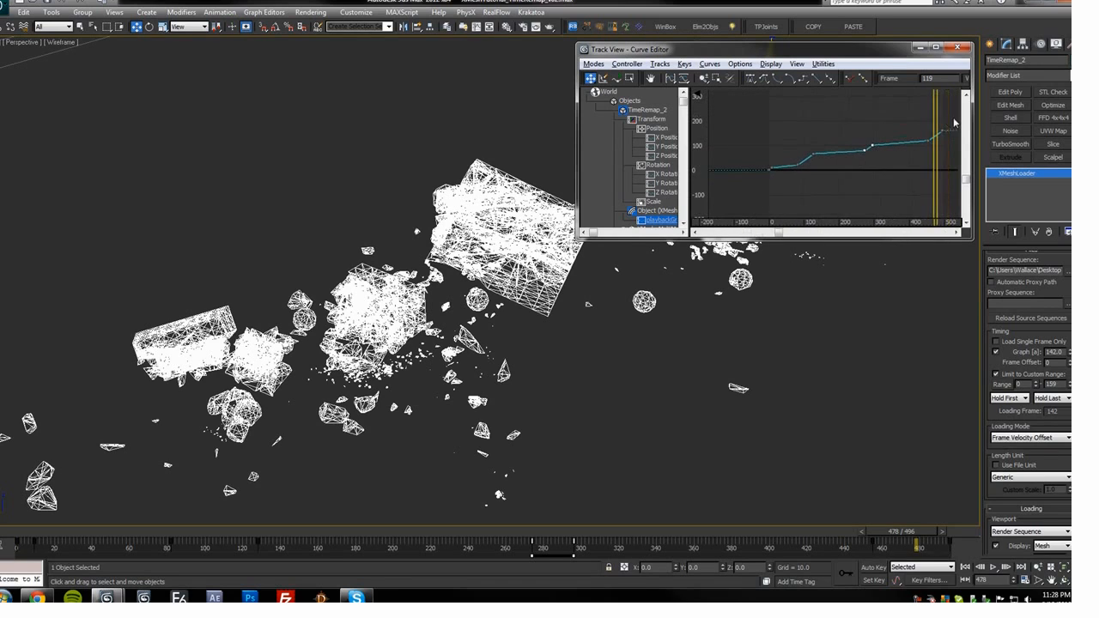
drag(937, 120, 780, 129)
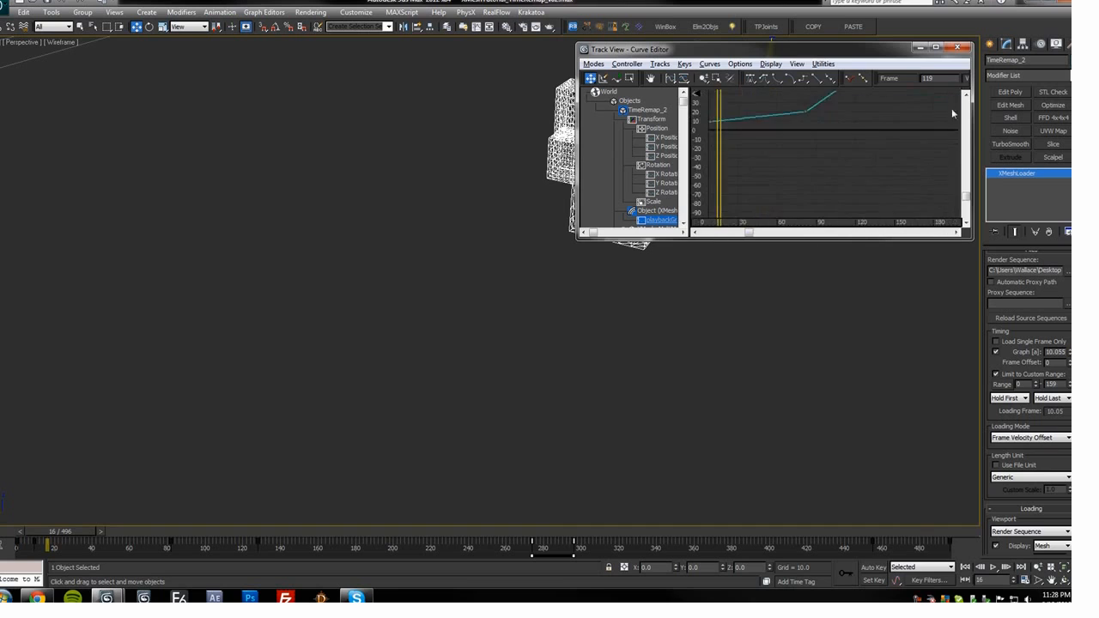
alt+middle_drag(451, 220, 334, 382)
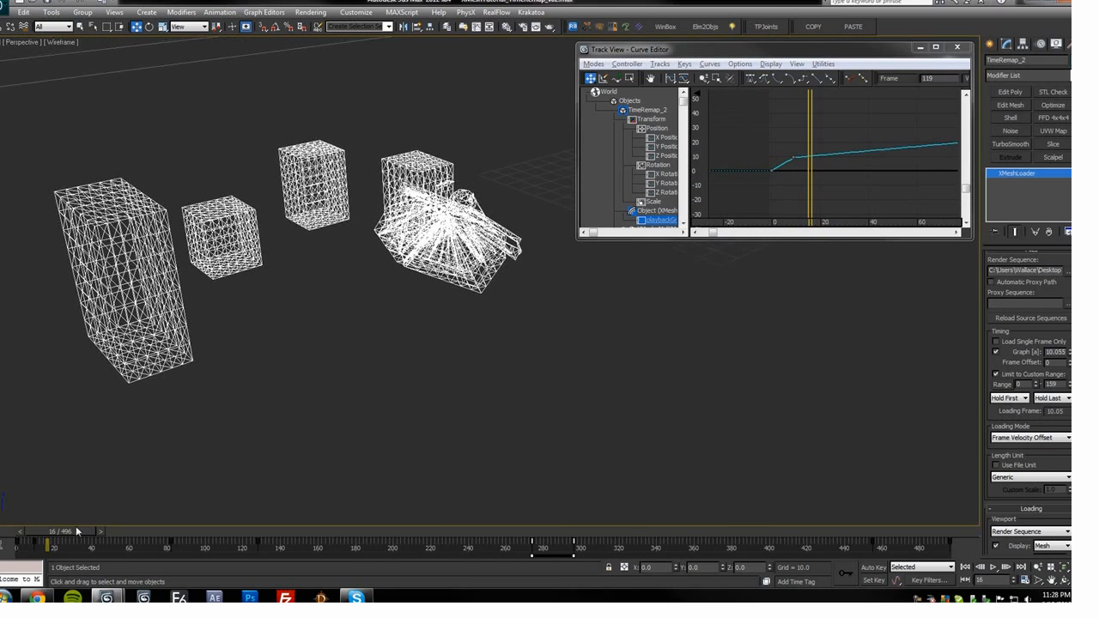
drag(814, 146, 791, 166)
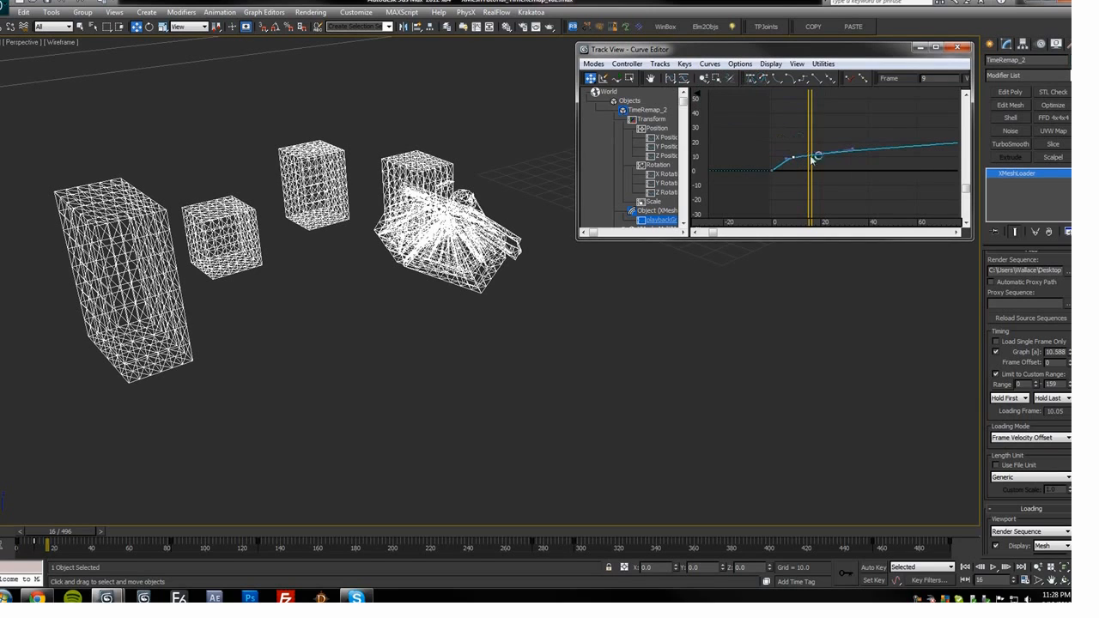
drag(859, 139, 812, 148)
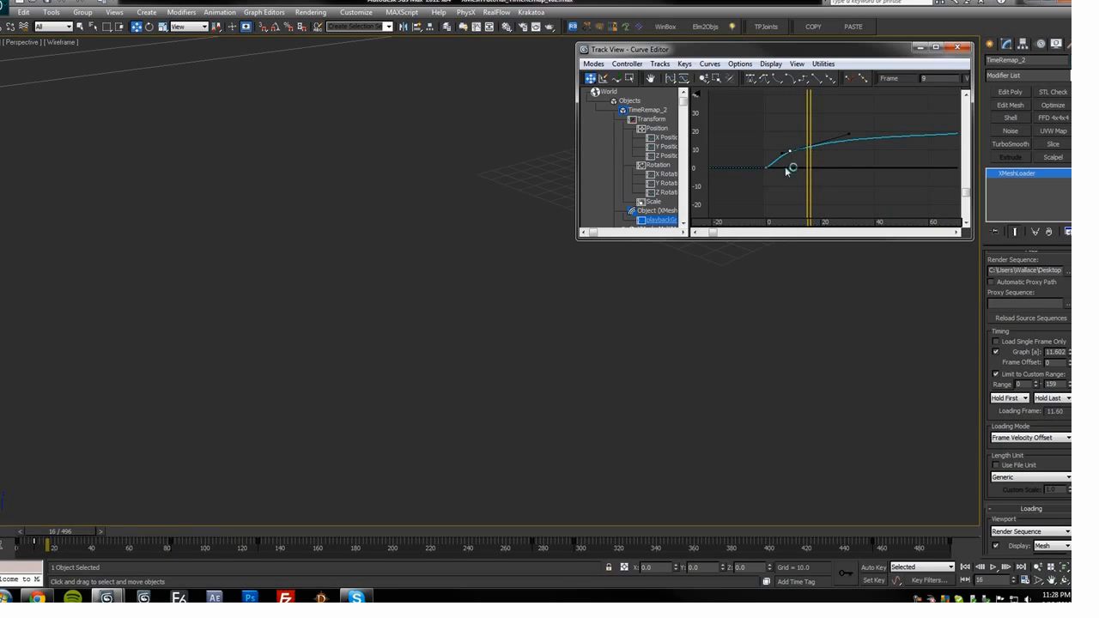
Go to frame 14 and return the viewport to Ambient Occlusion shading to inspect the first impact
middle_drag(512, 287, 513, 295)
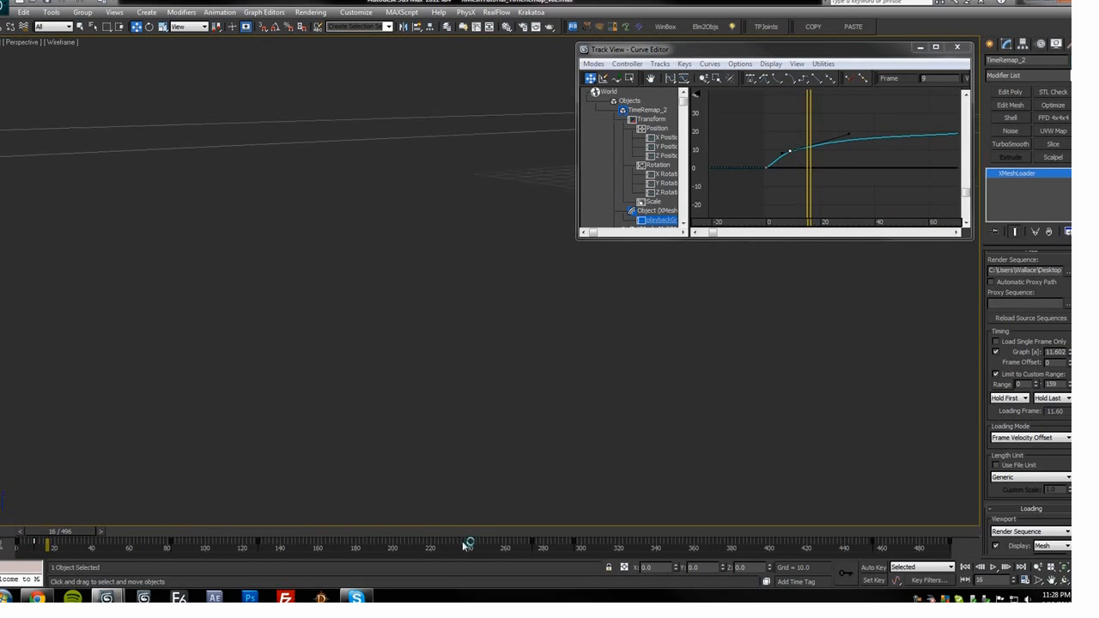
drag(84, 531, 79, 532)
middle_drag(379, 425, 384, 452)
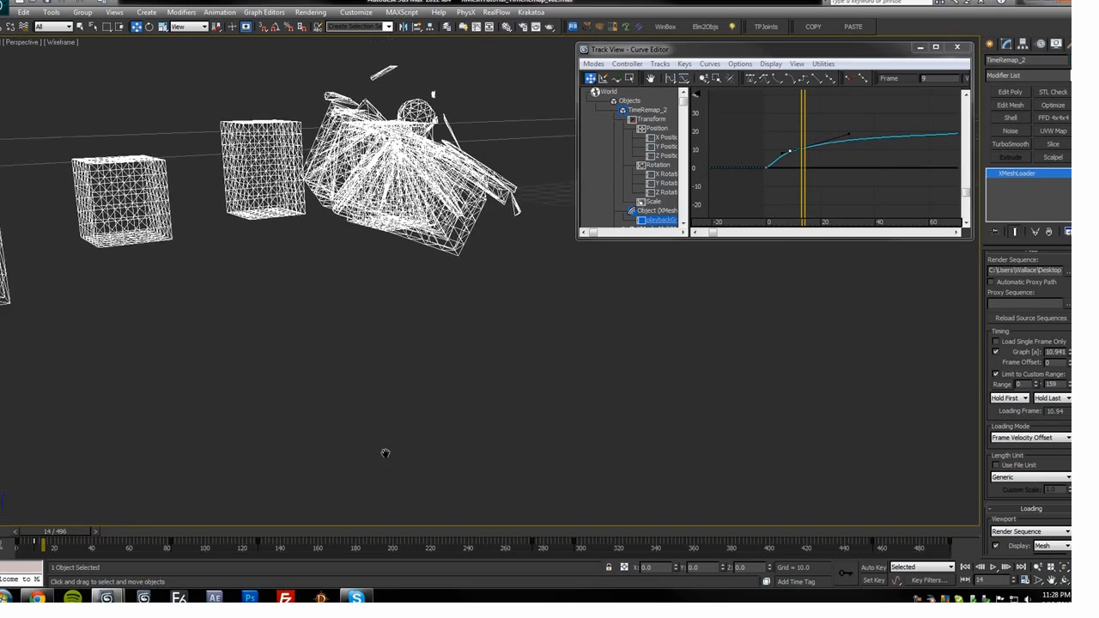
key(F3)
middle_drag(486, 472, 500, 524)
middle_drag(509, 370, 513, 378)
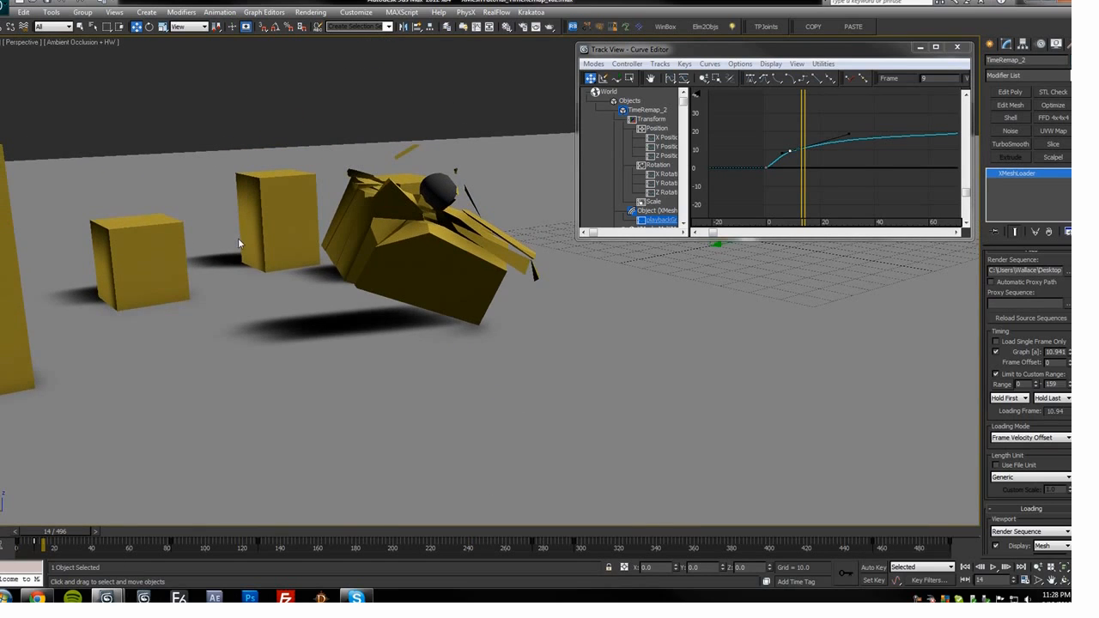
Step and play through the eased slowdown of the first impact up to frame 30
key(period)
key(period)
key(period)
drag(814, 112, 766, 123)
middle_click(430, 293)
key(slash)
key(slash)
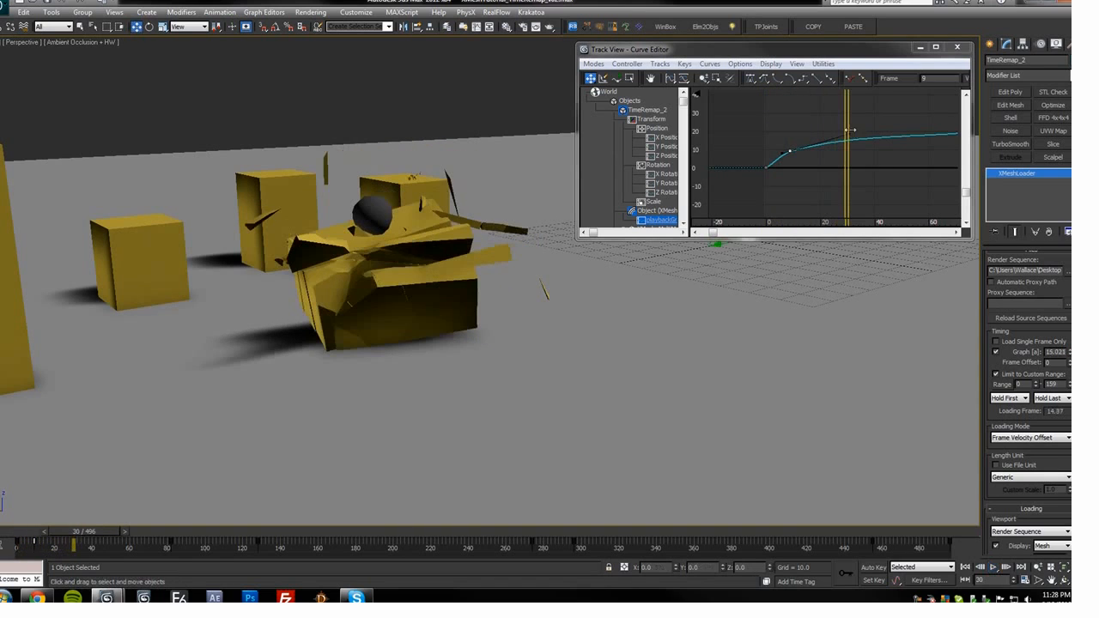
Shorten the outgoing tangent handle of the frame 9 key, and review the slowdown by scrubbing to frame 51 and replaying
drag(853, 133, 826, 137)
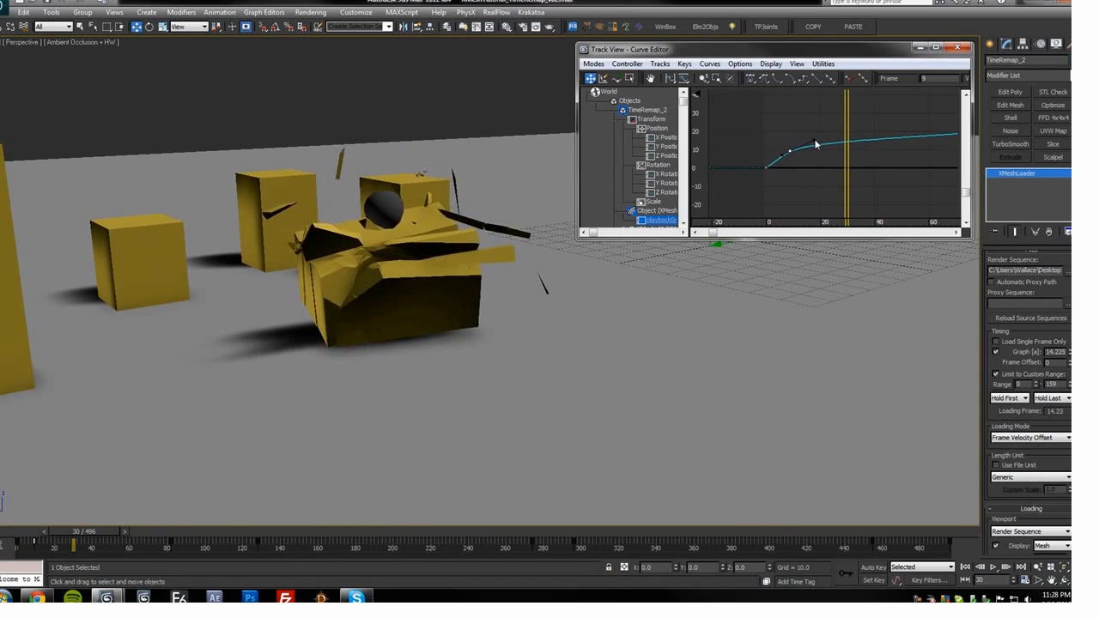
drag(785, 155, 806, 153)
middle_drag(860, 123, 829, 122)
drag(808, 121, 863, 123)
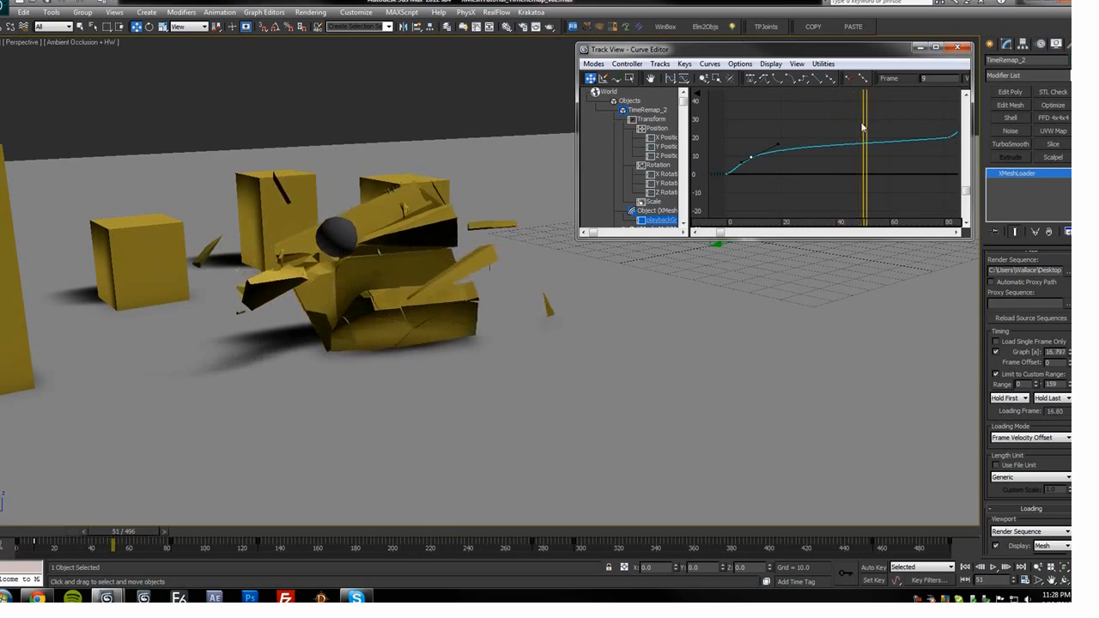
key(/)
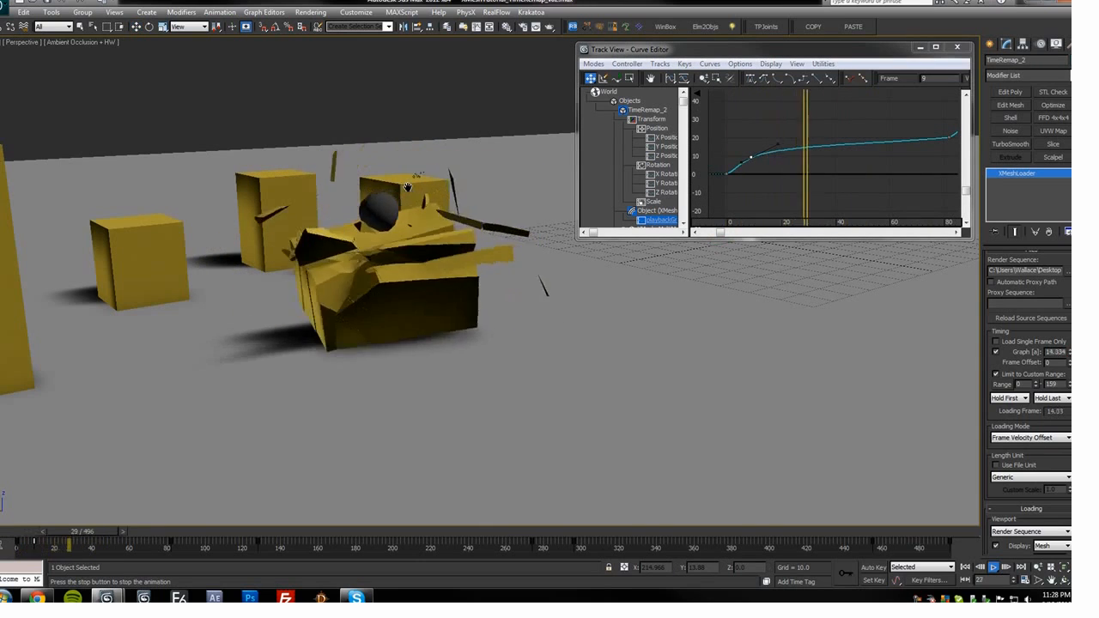
key(/)
Try easing the playback curve out of slow motion by adjusting the Bezier tangent handles of the key at frame 82
middle_drag(921, 140, 780, 156)
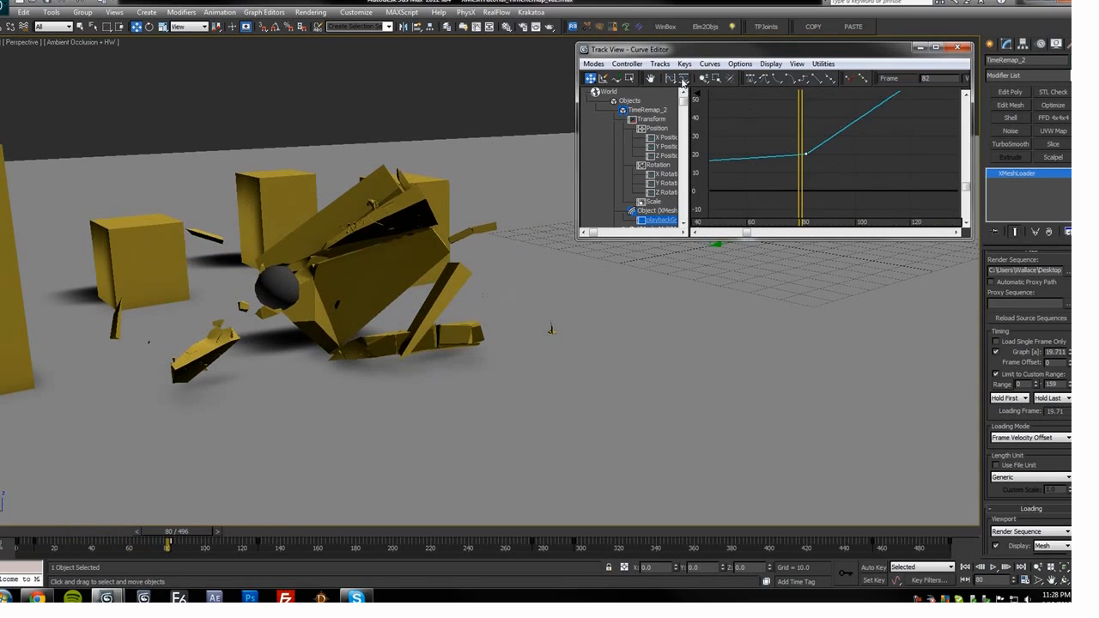
drag(777, 161, 774, 153)
middle_drag(841, 152, 839, 152)
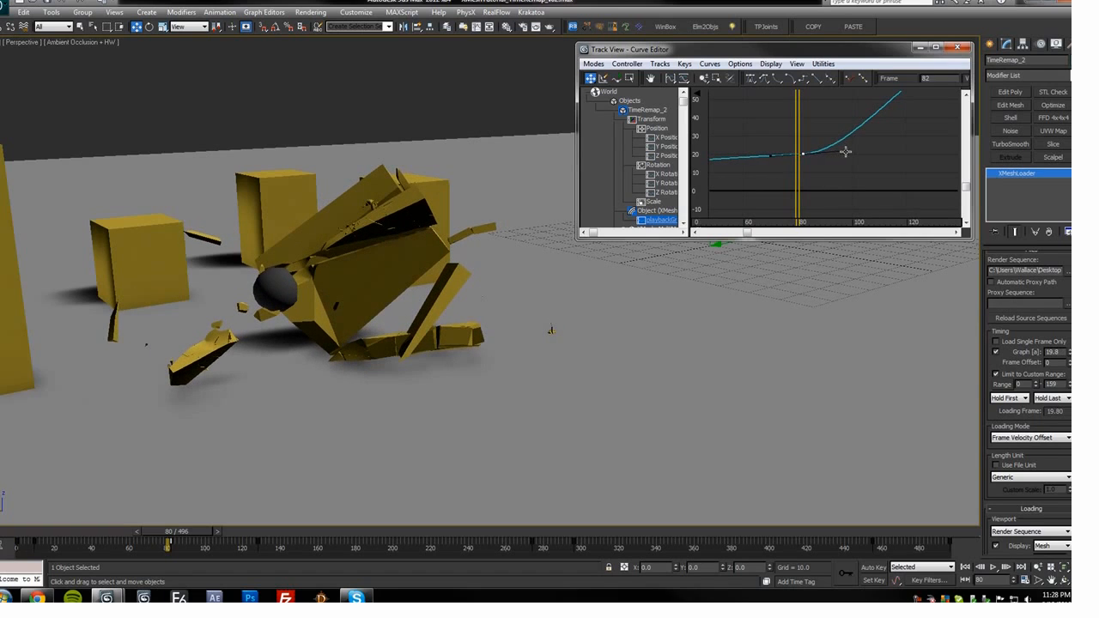
drag(901, 149, 886, 151)
Play the transition out of slow motion through frame 119, and scrub back to frame 88 to examine the curve around the frame 82 key
middle_drag(829, 151, 900, 115)
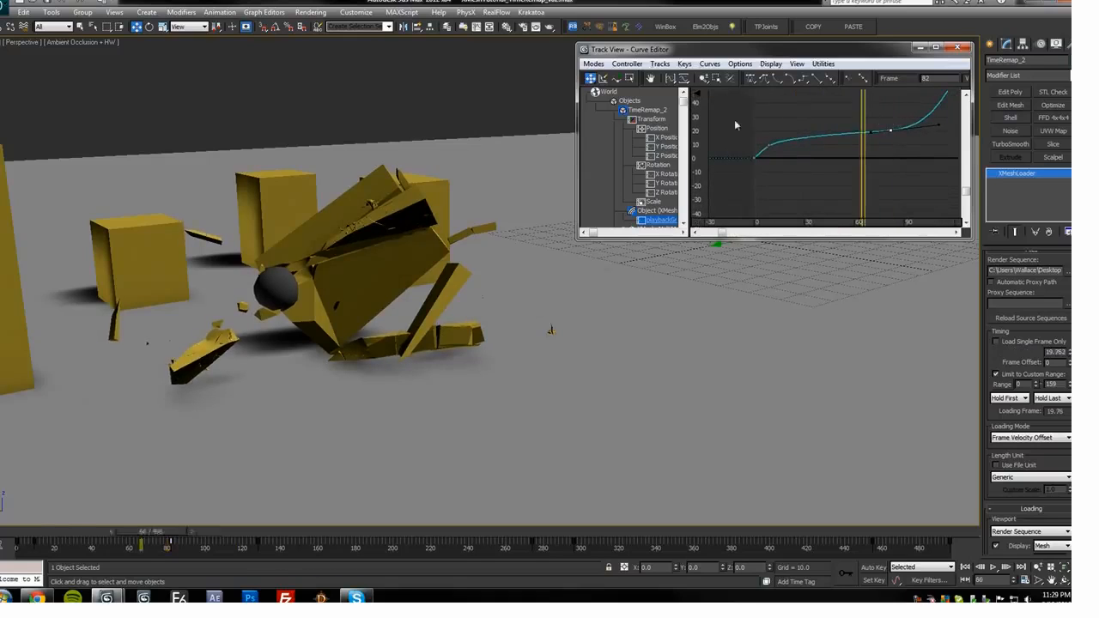
key(slash)
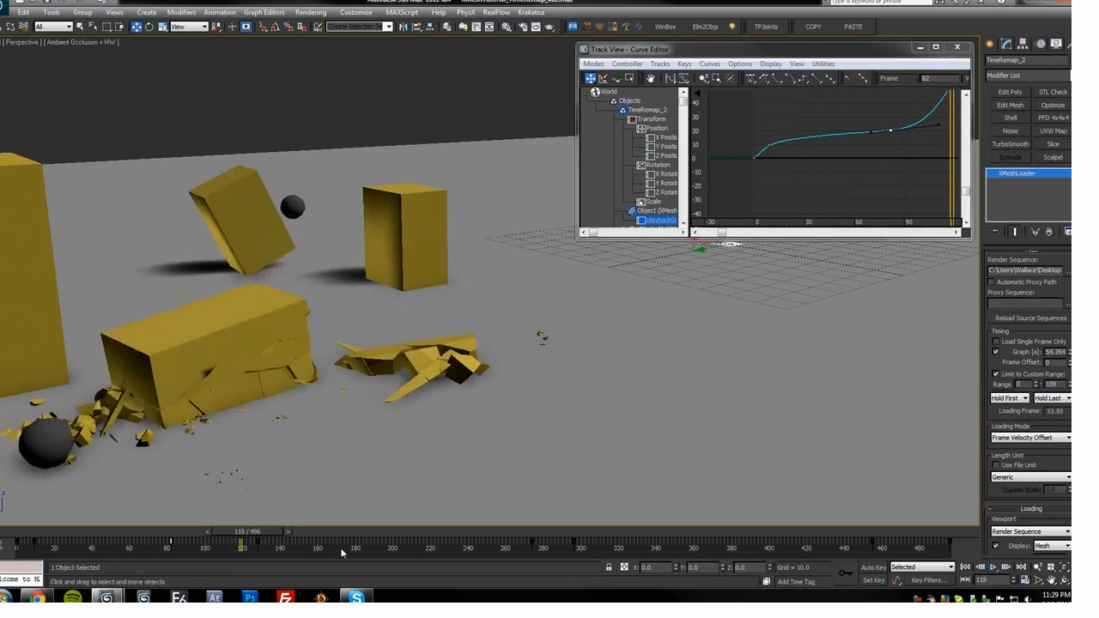
drag(268, 532, 216, 527)
middle_drag(939, 126, 846, 174)
scroll(849, 175, up, 3)
middle_drag(756, 149, 797, 127)
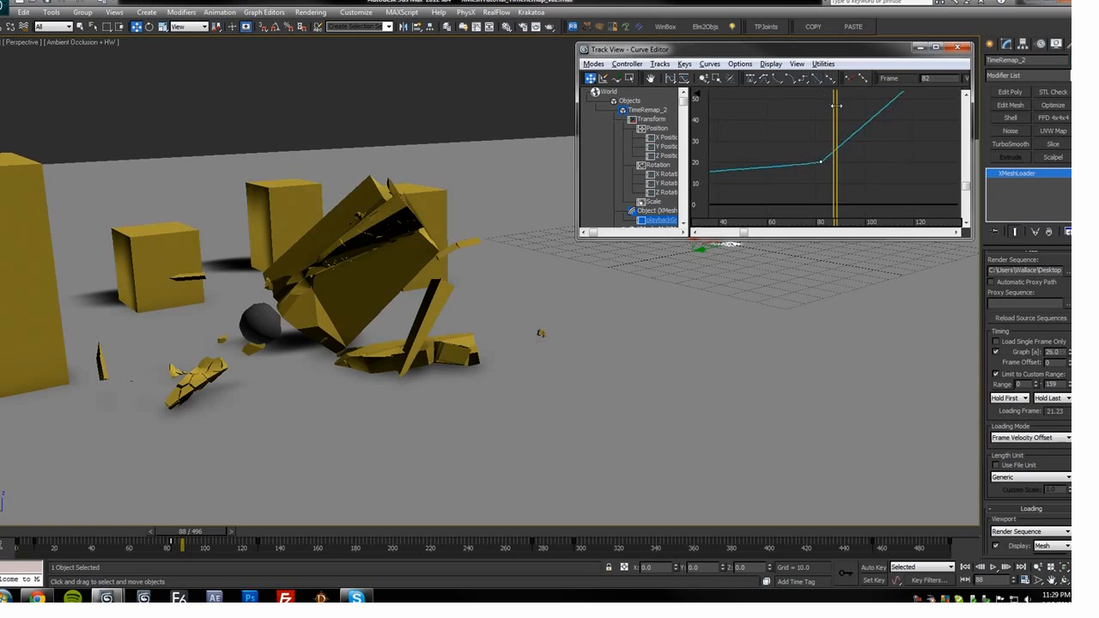
Replay the abrupt change out of slow motion around the frame 82 key, and scrub back to frame 71
drag(834, 104, 782, 109)
middle_click(500, 204)
key(slash)
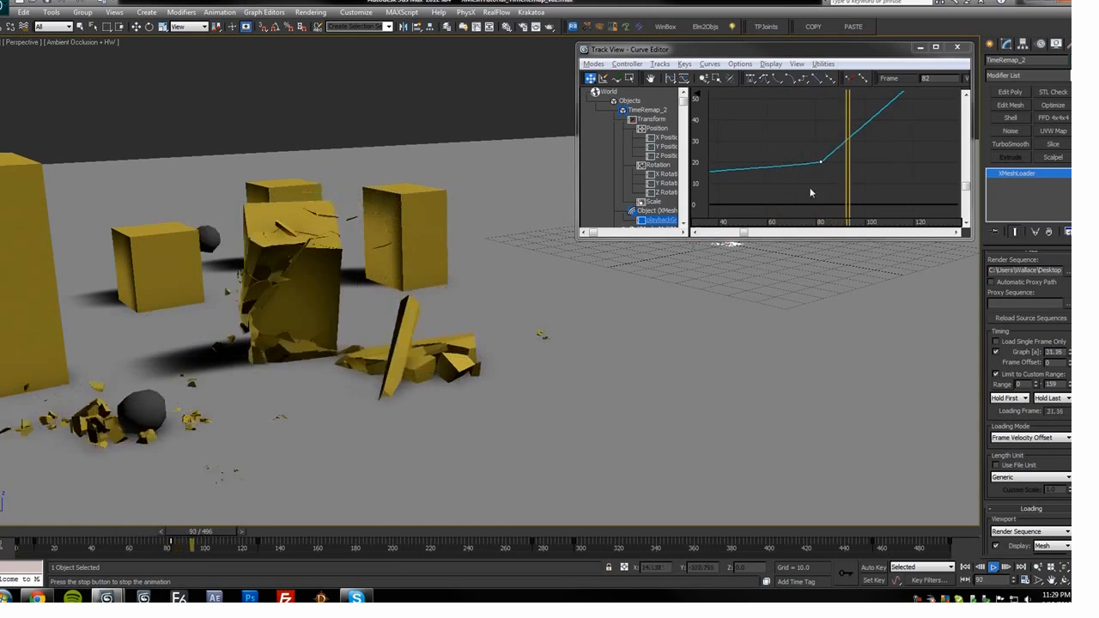
drag(863, 107, 796, 109)
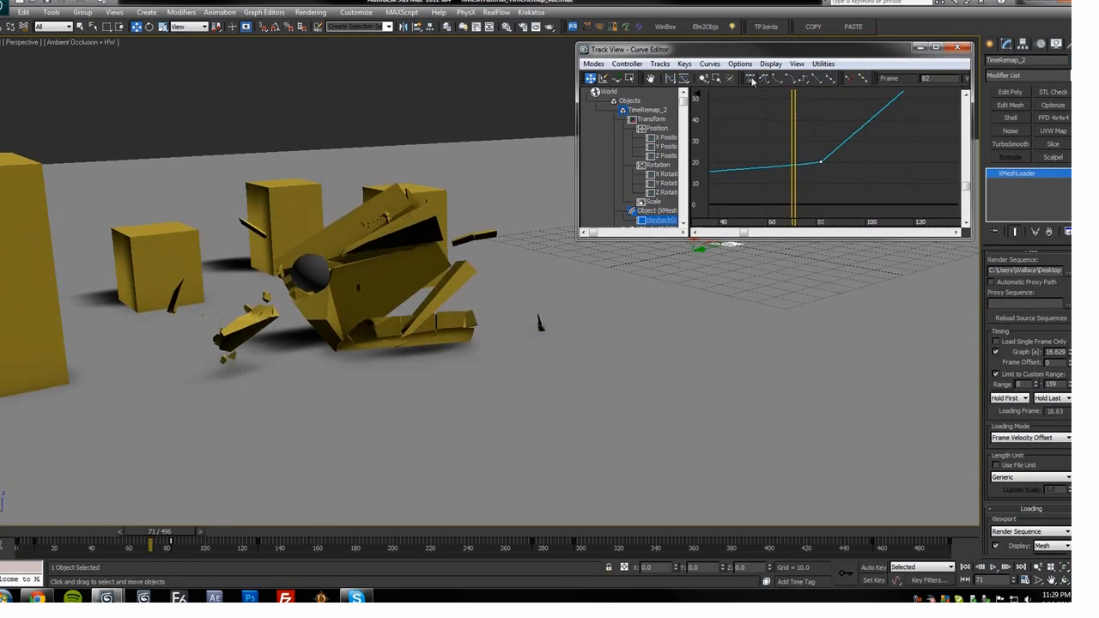
Restore the eased tangents of the frame 82 key and lengthen its handles for a softer exit from slow motion
key(ctrl+z)
key(ctrl+z)
key(z)
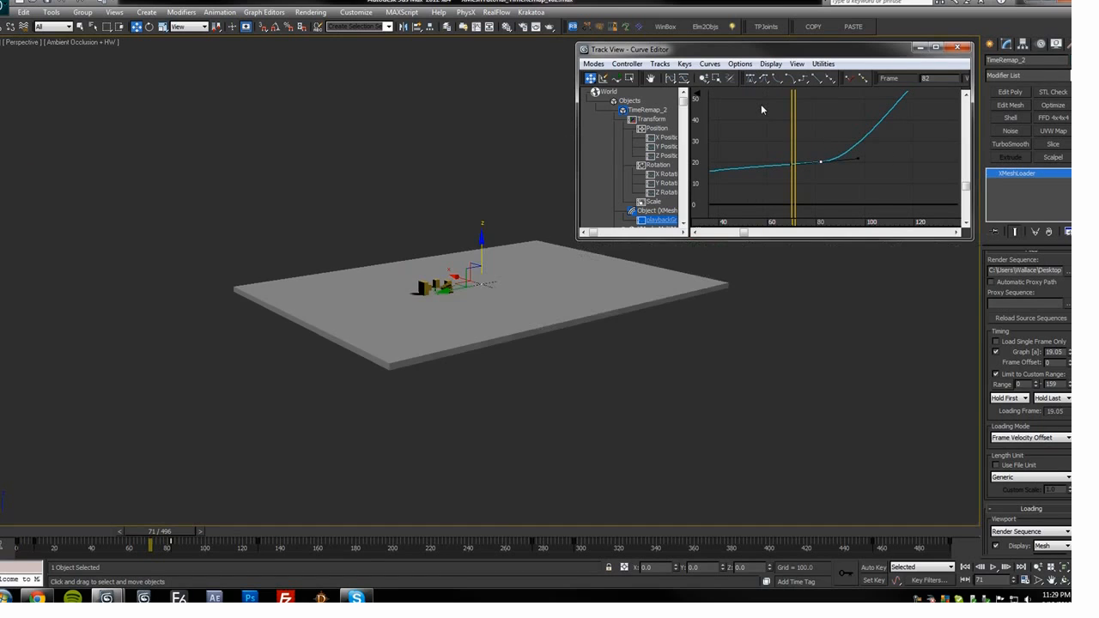
scroll(450, 344, up, 15)
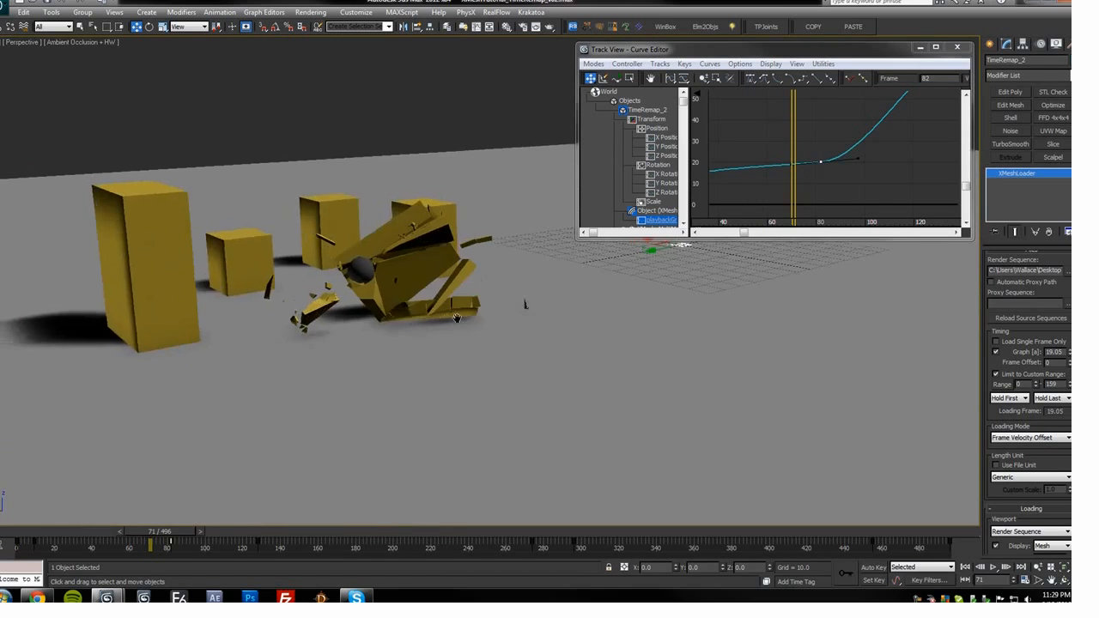
mouse_move(788, 118)
mouse_down()
mouse_move(897, 118)
mouse_move(817, 128)
mouse_up()
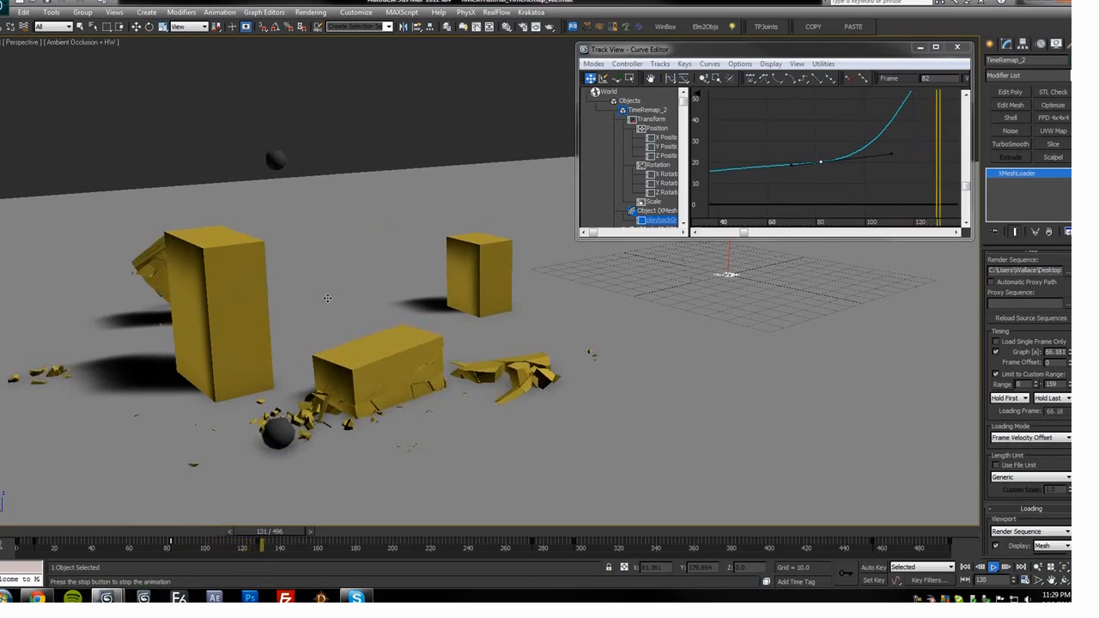
key(slash)
drag(277, 534, 215, 535)
Smooth the tangents of the frame 128 key and adjust its handles to ease the playback curve into slow motion
middle_drag(900, 93, 820, 152)
scroll(820, 152, down, 1)
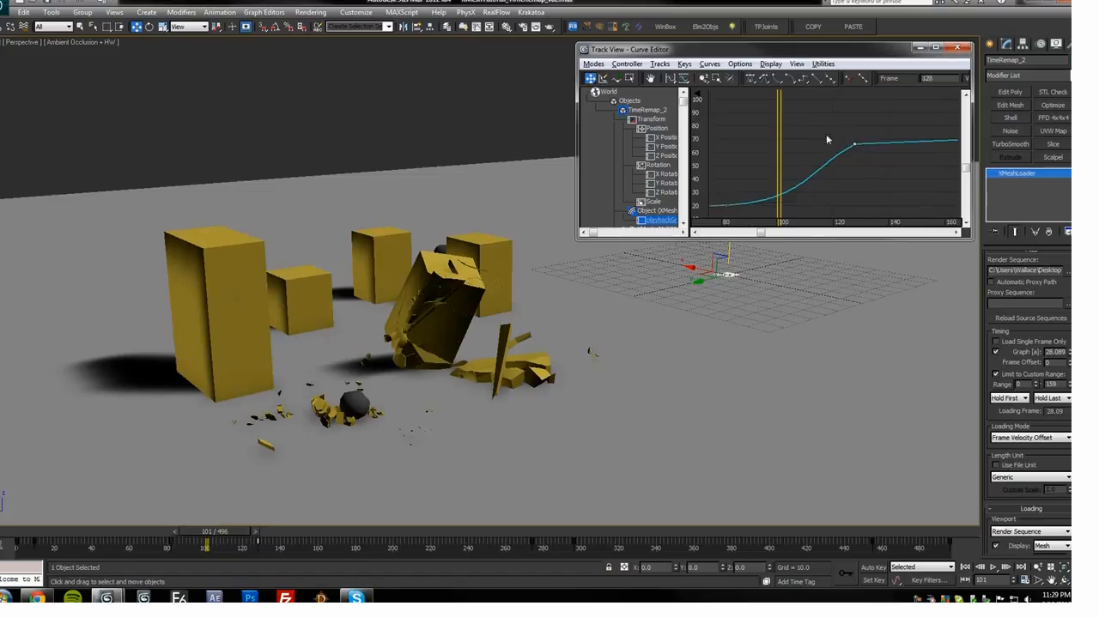
click(748, 79)
drag(812, 149, 831, 153)
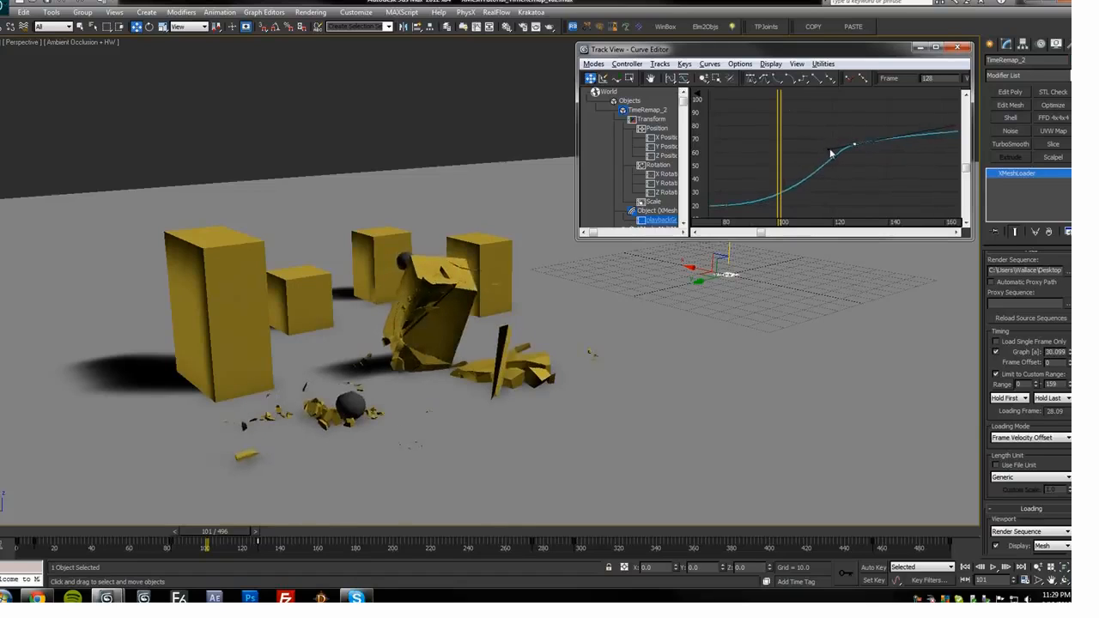
drag(932, 144, 848, 148)
Play the eased slowdown past the frame 128 key, scrub back, and view the boxes from a higher angle
mouse_move(446, 335)
alt+middle_down()
mouse_move(515, 309)
mouse_move(444, 341)
mouse_move(456, 352)
alt+middle_up()
key(/)
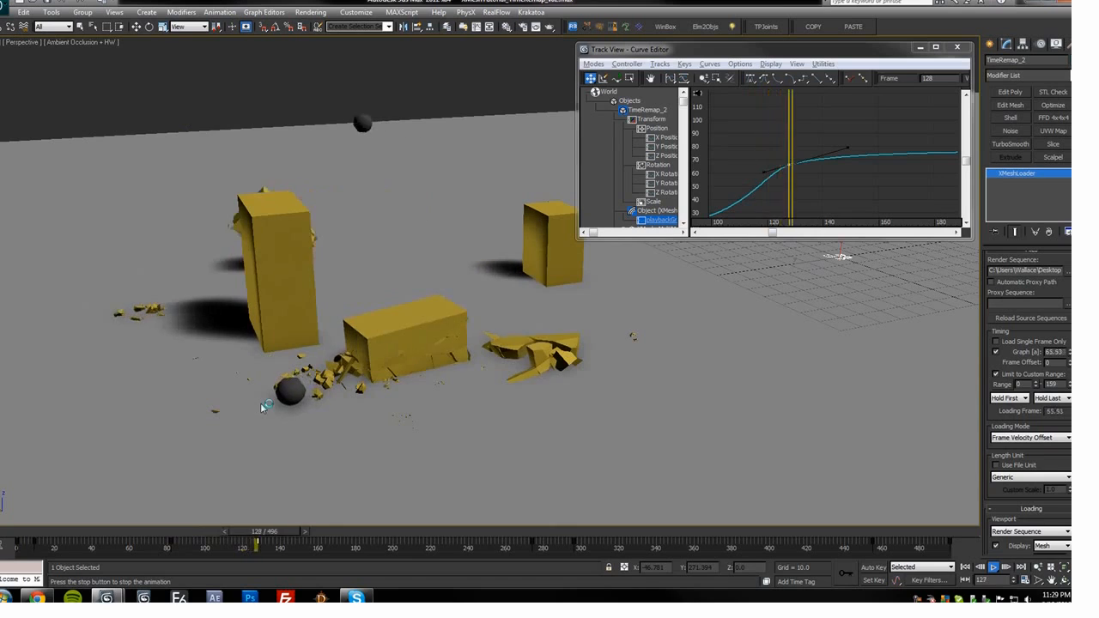
key(/)
drag(375, 535, 306, 537)
alt+middle_drag(344, 485, 295, 439)
scroll(295, 439, up, 4)
middle_drag(301, 364, 342, 404)
scroll(330, 354, down, 4)
middle_drag(341, 404, 345, 457)
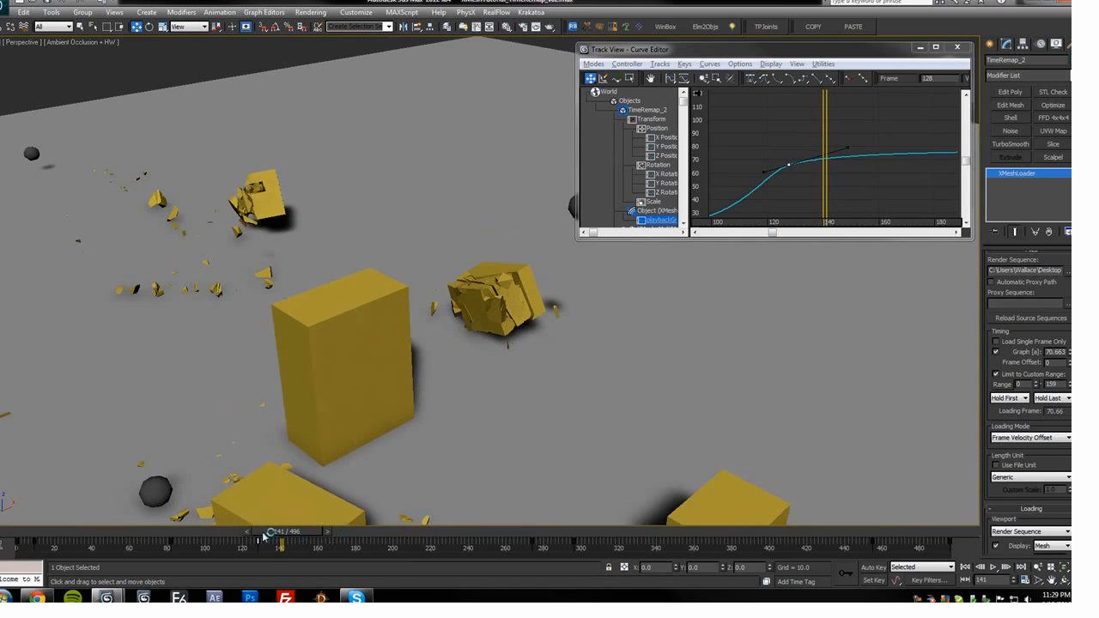
Play the slow-motion section from frame 141 through frame 257, viewing the breaking boxes from a lower angle
key(/)
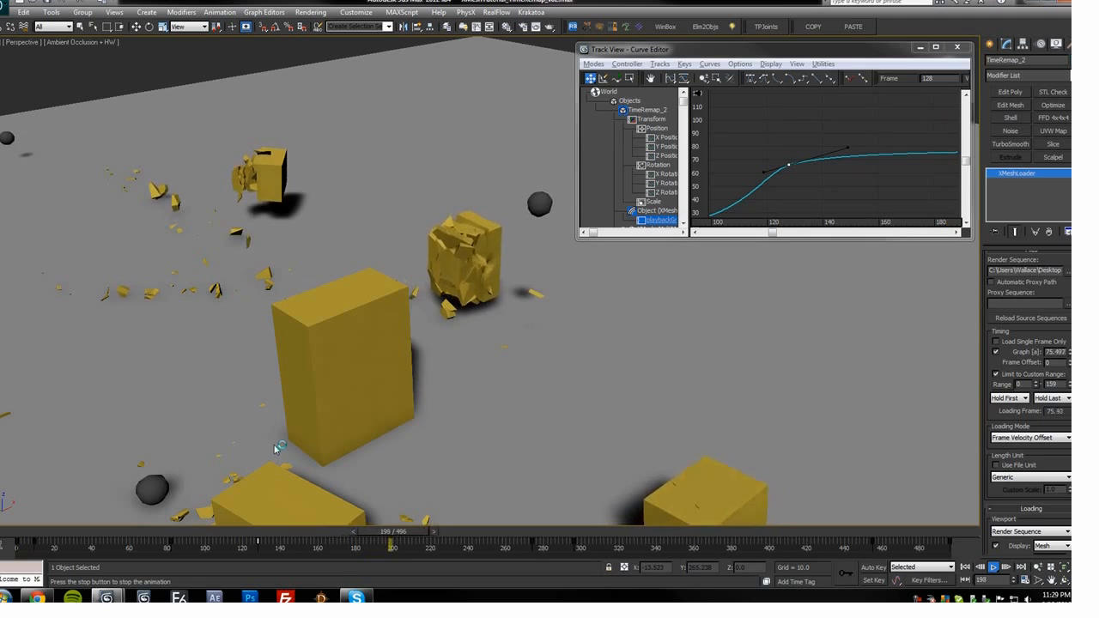
key(/)
alt+middle_drag(485, 335, 478, 292)
key(/)
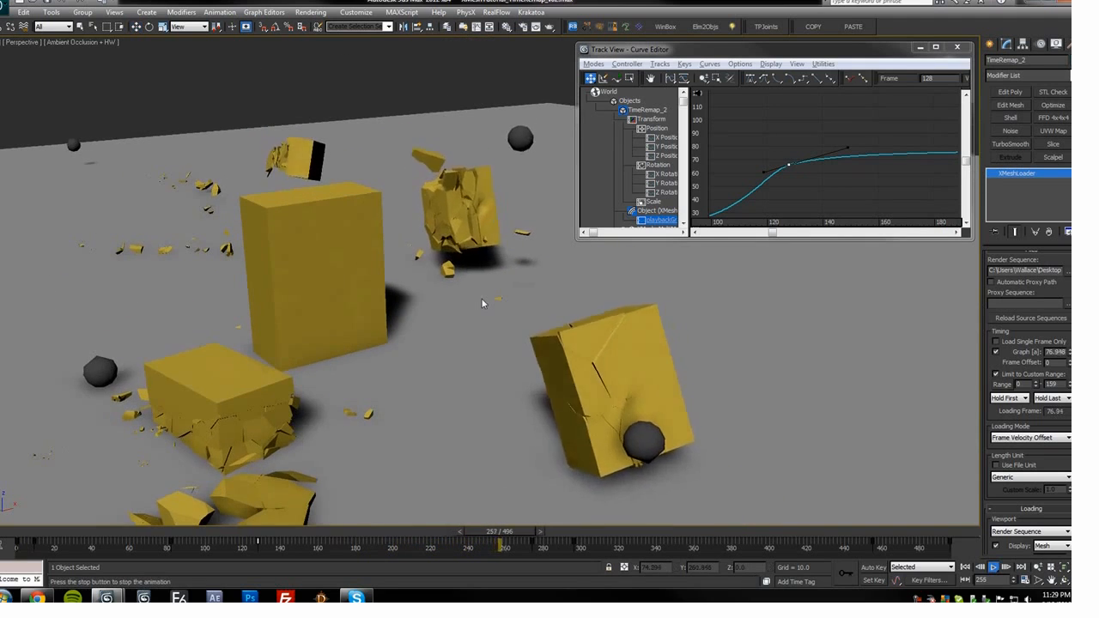
key(/)
Replay the slow-motion impact up to frame 263, check its mesh edges close up, and scrub back to frame 238
drag(536, 530, 488, 534)
middle_drag(582, 402, 601, 384)
key(F4)
scroll(554, 248, up, 5)
scroll(564, 381, down, 5)
key(F4)
key(/)
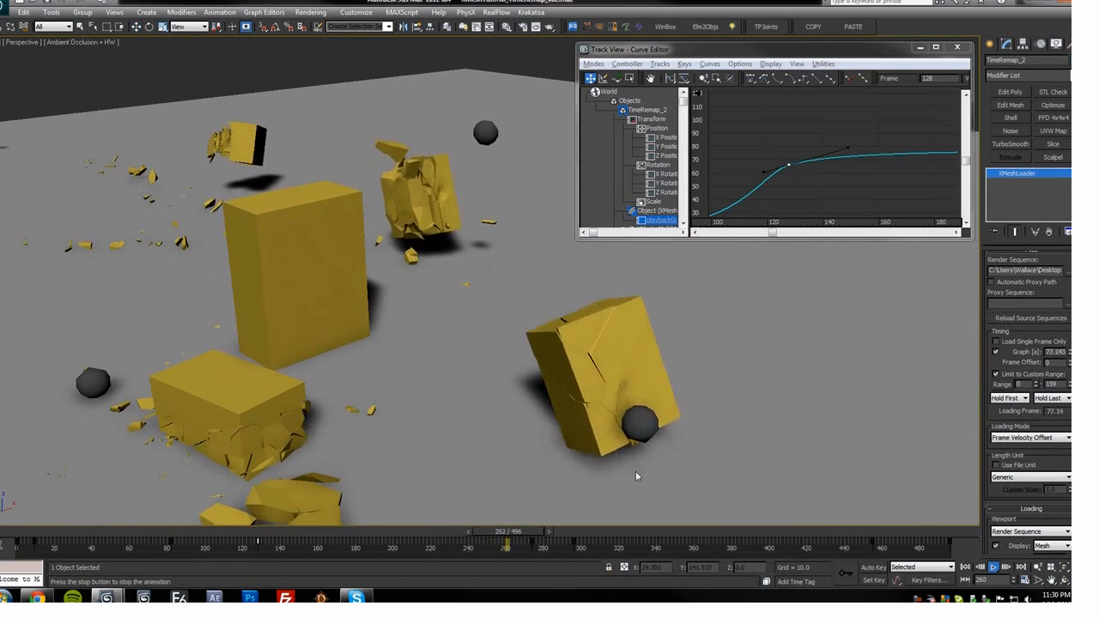
drag(550, 531, 478, 534)
key(F4)
key(F4)
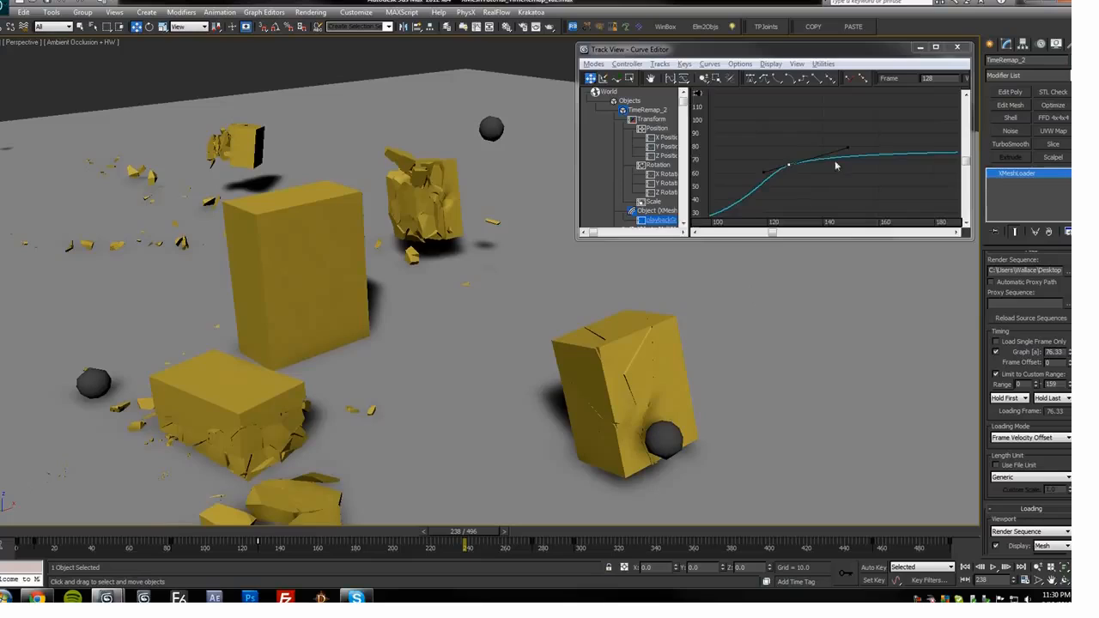
Ease the playback curve out of slow motion at the frame 274 key by shortening its incoming handle and lengthening its outgoing one
scroll(836, 165, down, 3)
middle_drag(835, 165, 770, 164)
middle_drag(889, 107, 753, 163)
scroll(754, 163, up, 1)
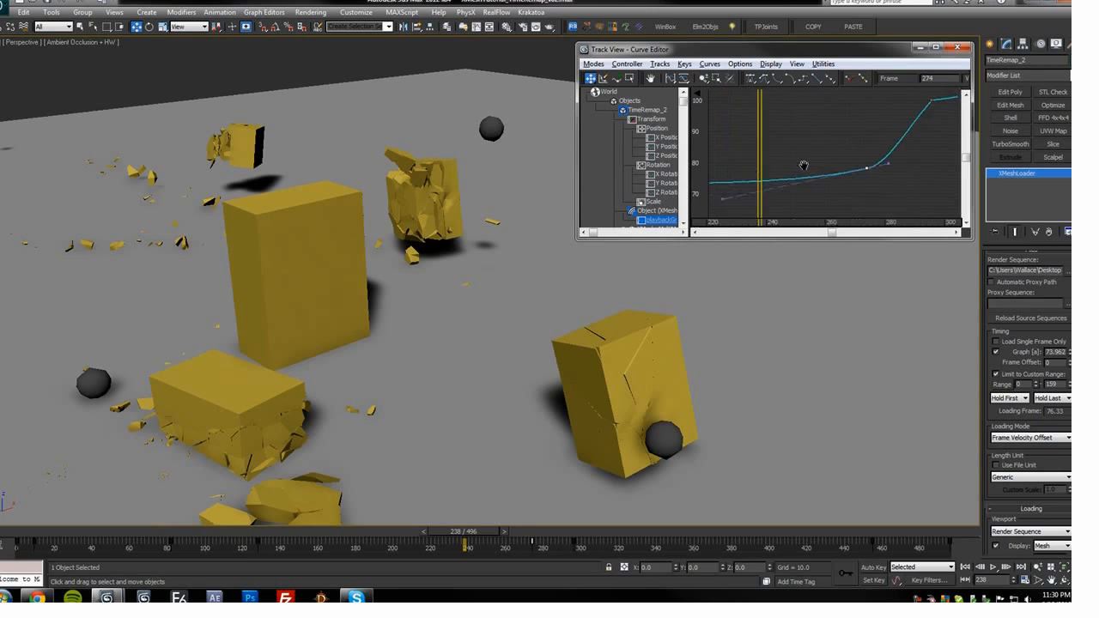
drag(750, 196, 845, 170)
middle_drag(845, 170, 820, 173)
drag(888, 164, 903, 158)
middle_drag(902, 158, 840, 164)
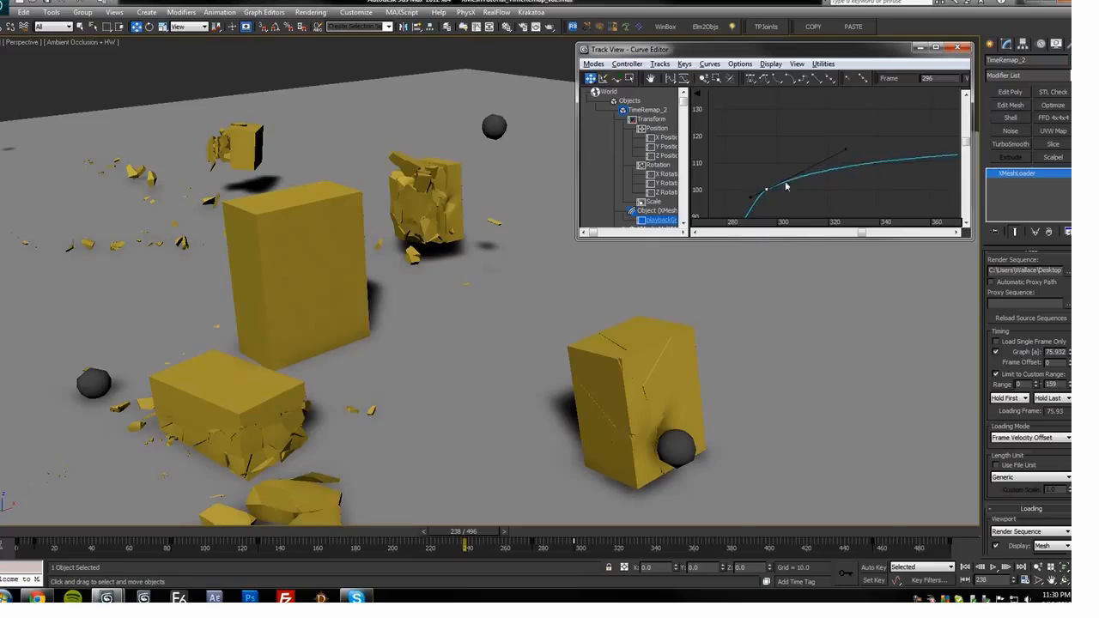
middle_drag(568, 361, 628, 282)
middle_drag(736, 161, 764, 142)
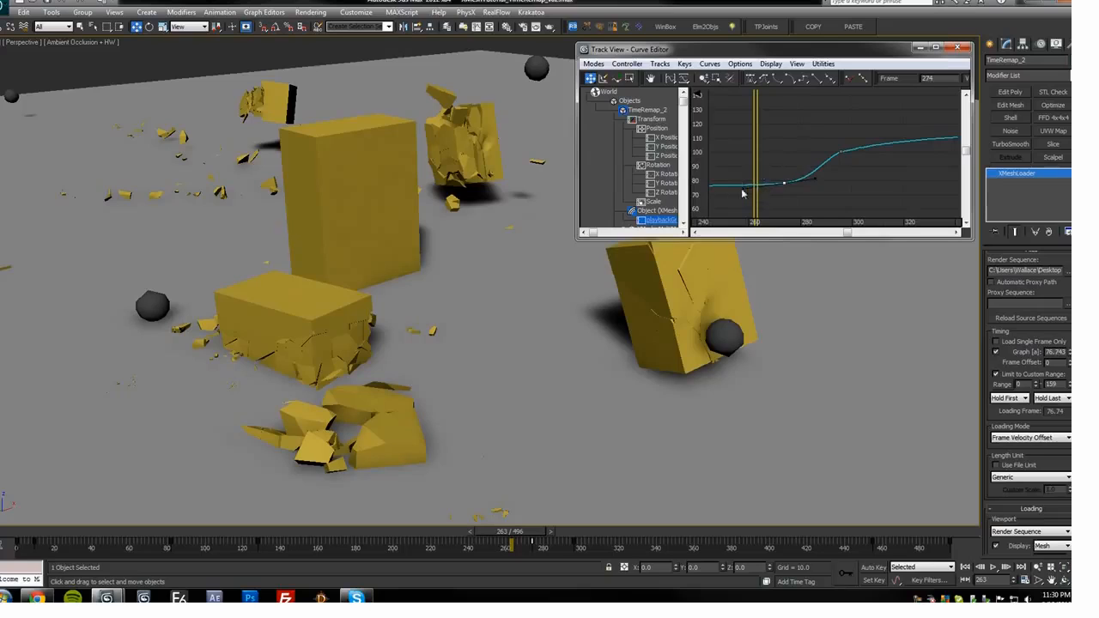
drag(742, 190, 749, 188)
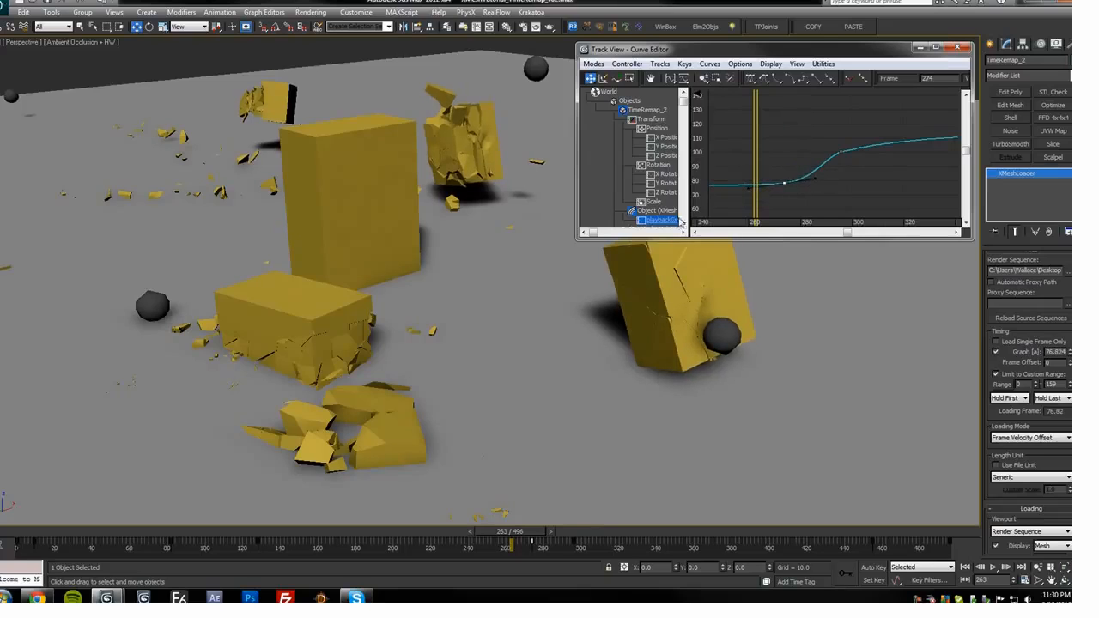
Scrub to frame 290 and steepen the outgoing tangent handle of the frame 296 key to ease into slow motion
drag(753, 158, 815, 155)
middle_drag(827, 163, 820, 167)
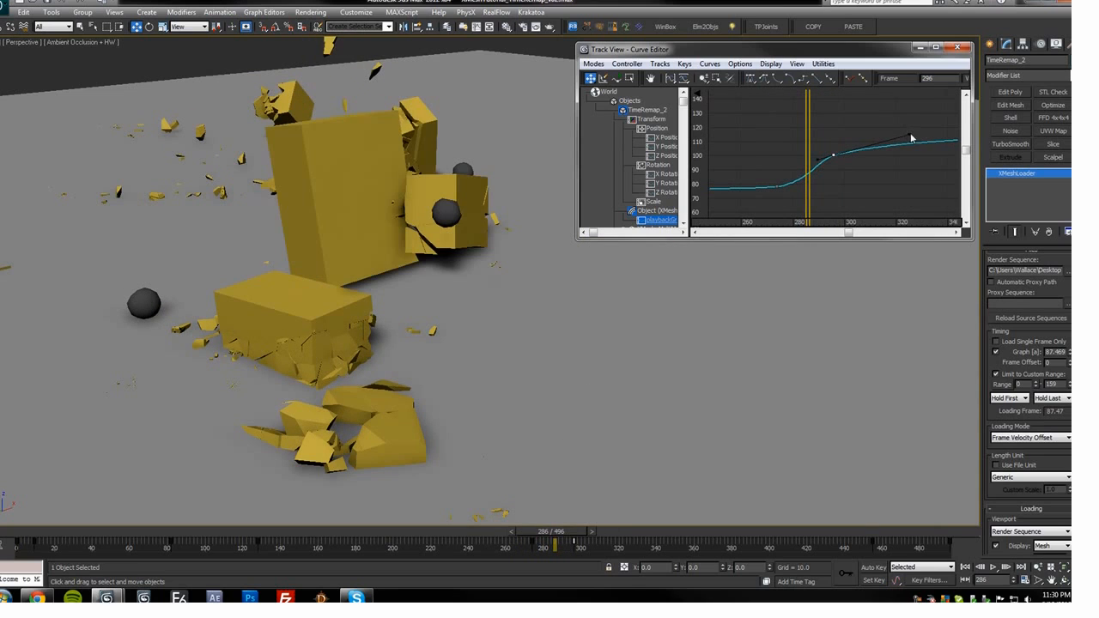
middle_drag(891, 130, 879, 133)
drag(795, 134, 808, 154)
middle_drag(903, 147, 891, 150)
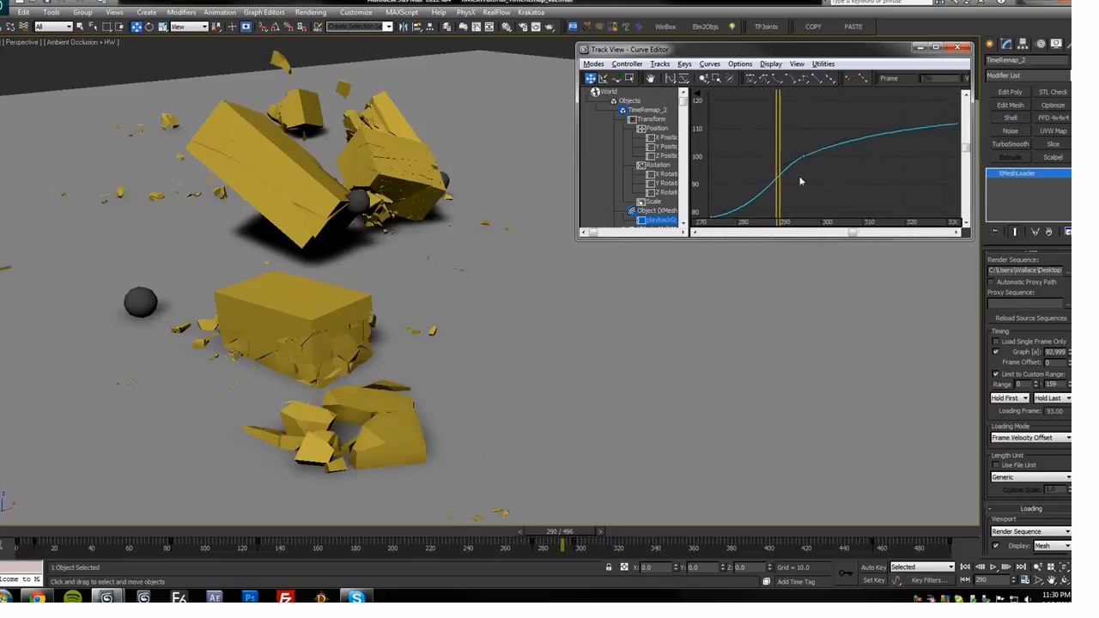
drag(938, 102, 944, 94)
Try flattening the playback curve after the frame 296 key, and undo the change
middle_drag(859, 185, 709, 175)
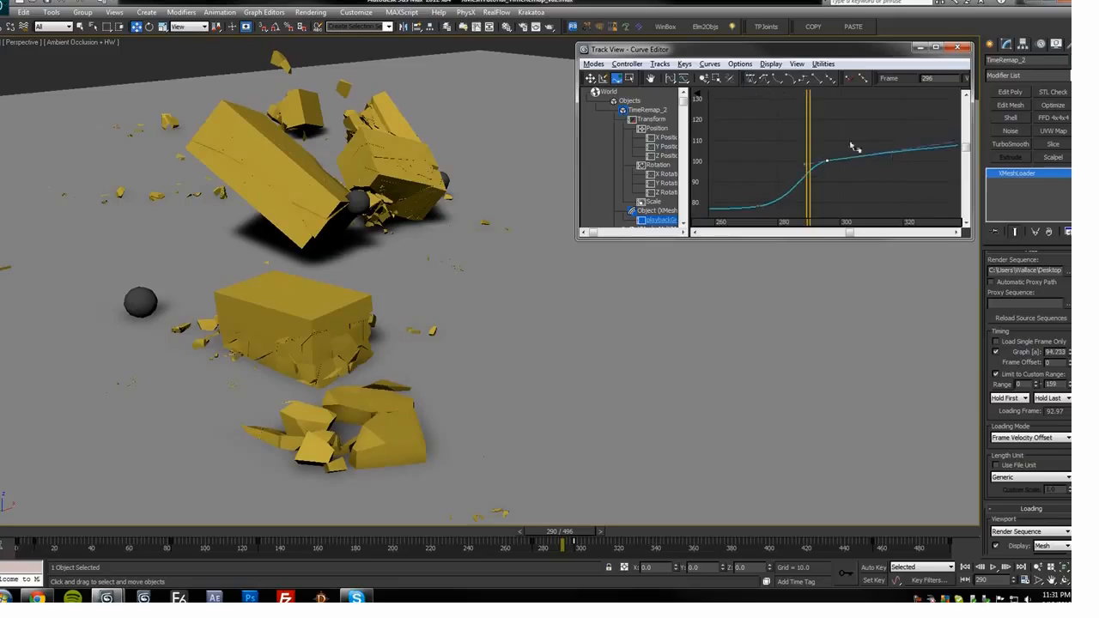
middle_drag(764, 136, 803, 135)
key(ctrl+z)
key(ctrl+z)
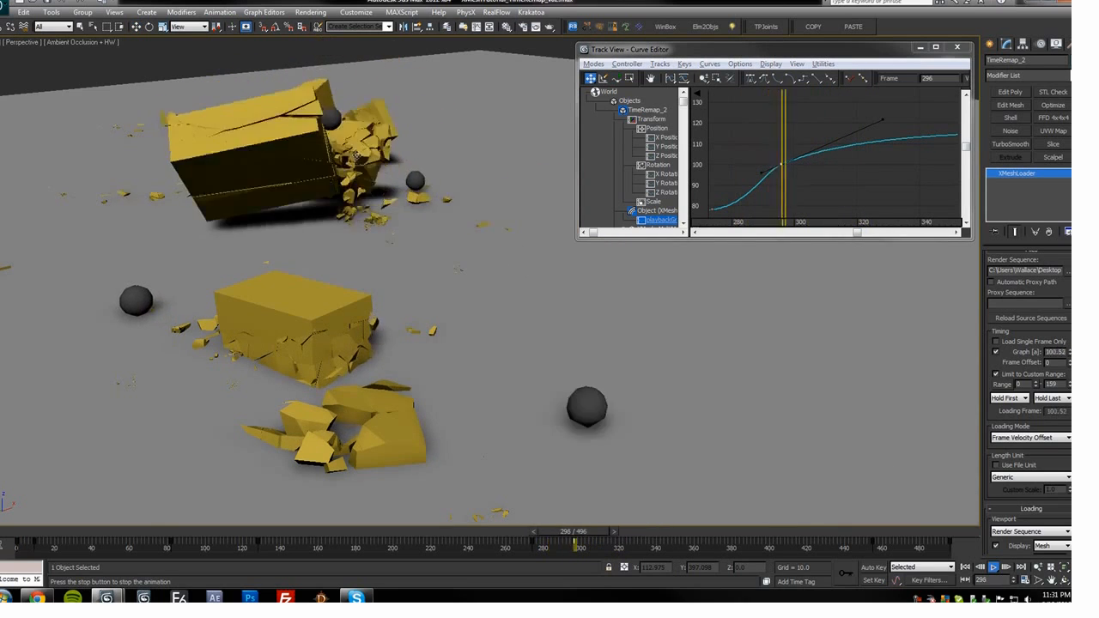
Play the third slow-motion section through frame 388 in wireframe, and examine the ball's impact on the large box close up
key(slash)
mouse_move(159, 253)
alt+middle_down()
mouse_move(286, 290)
mouse_move(292, 386)
mouse_move(370, 445)
mouse_move(411, 385)
mouse_move(378, 352)
mouse_move(481, 386)
alt+middle_up()
key(F3)
scroll(377, 352, up, 3)
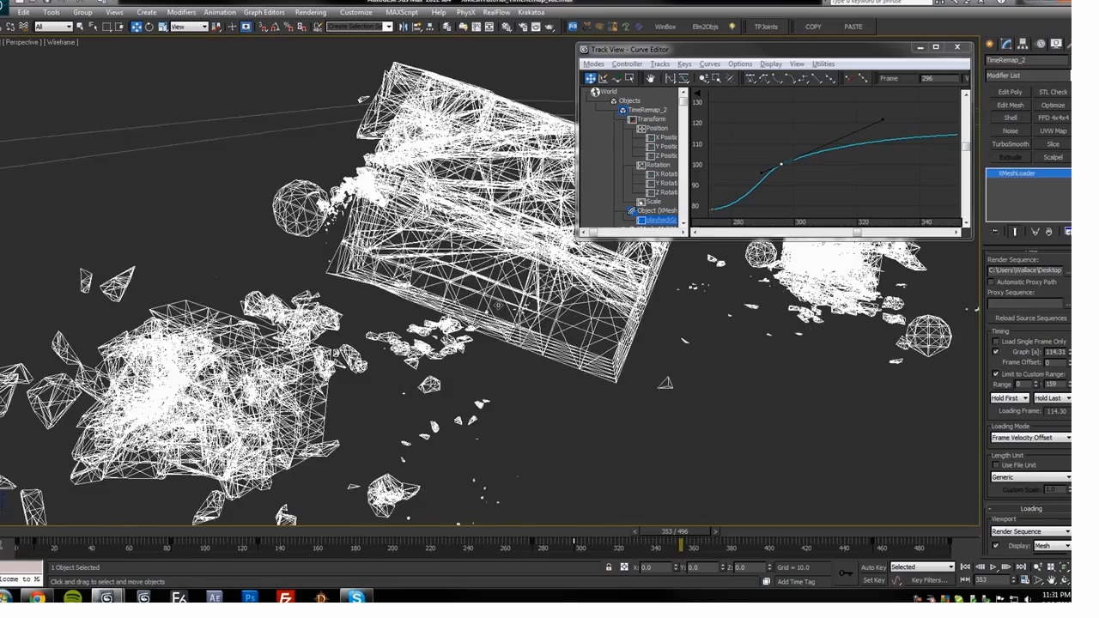
click(590, 539)
key(slash)
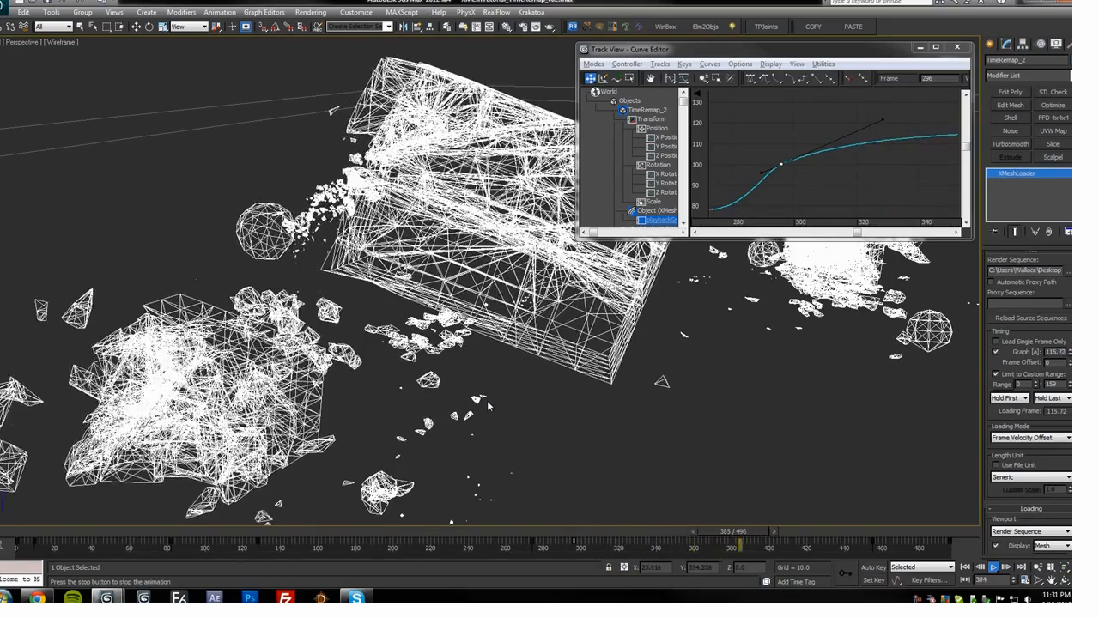
middle_drag(463, 369, 529, 399)
scroll(529, 398, up, 5)
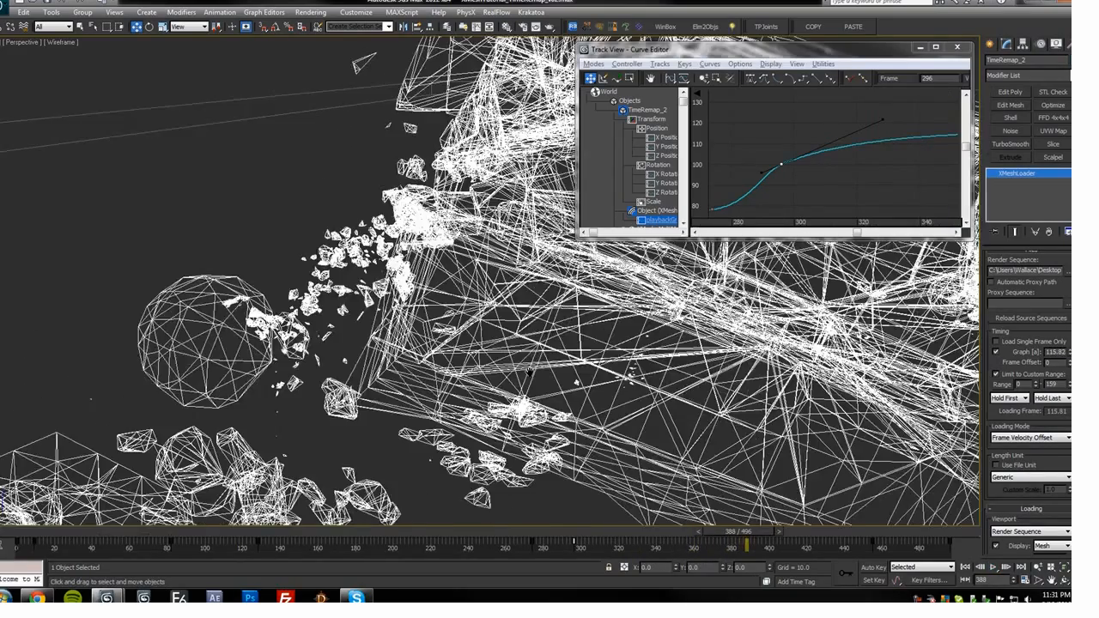
Scrub back to frame 310 in shaded display, and replay the impact in wireframe past frame 378
key(F3)
middle_drag(525, 357, 523, 370)
drag(738, 532, 596, 533)
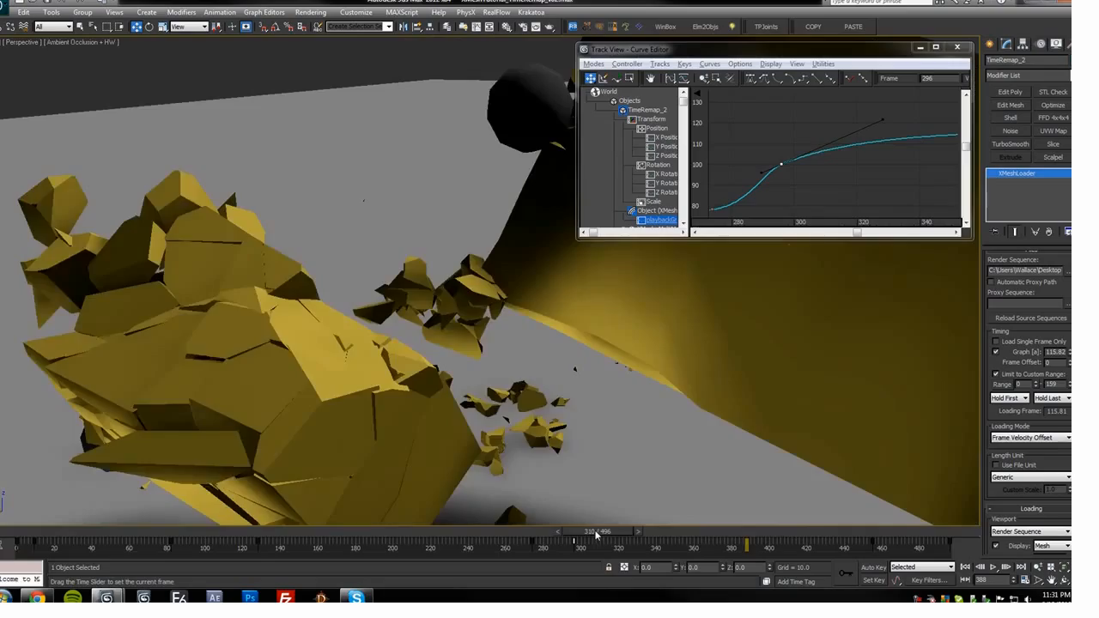
key(slash)
key(F3)
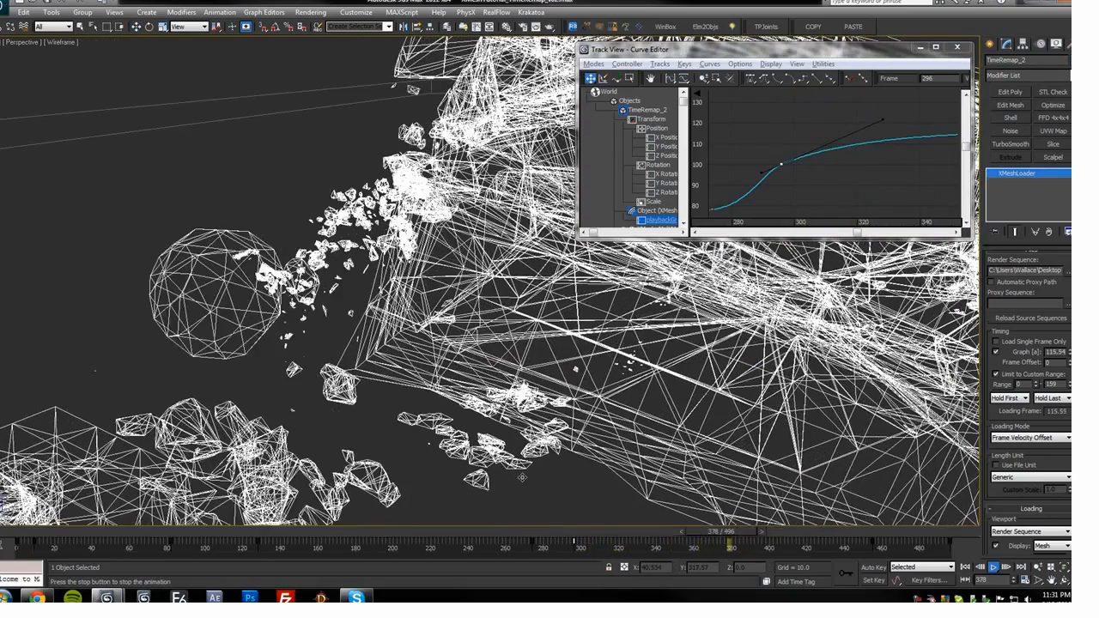
key(slash)
Examine the small fragments beside the ball up close in wireframe, replaying the slow motion and stopping at frame 393
scroll(489, 283, up, 3)
scroll(489, 292, up, 1)
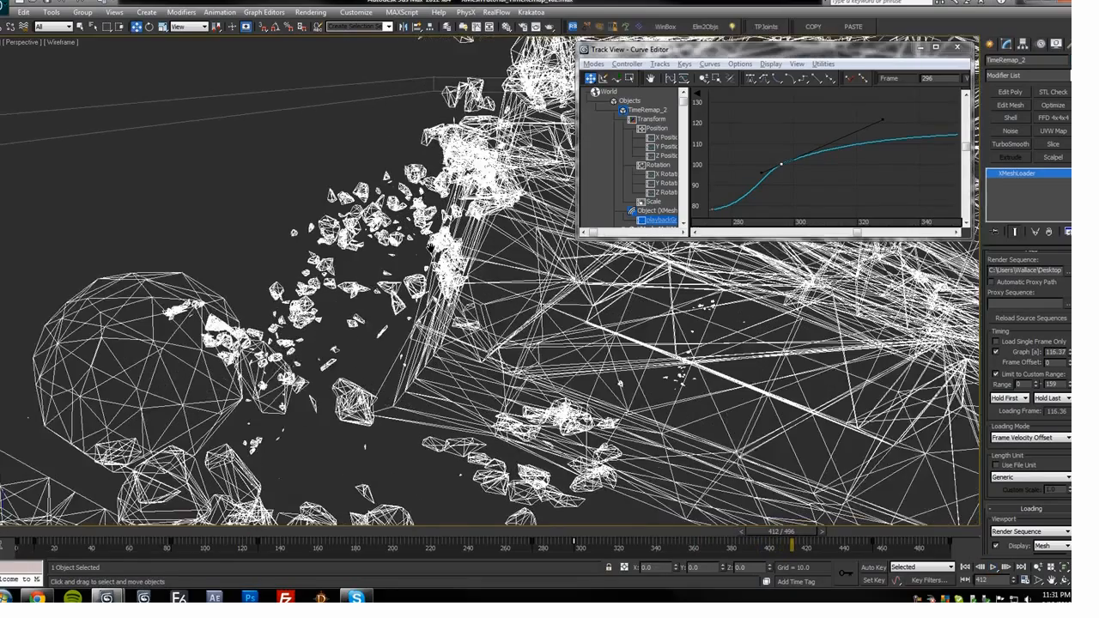
alt+middle_drag(506, 507, 540, 533)
key(slash)
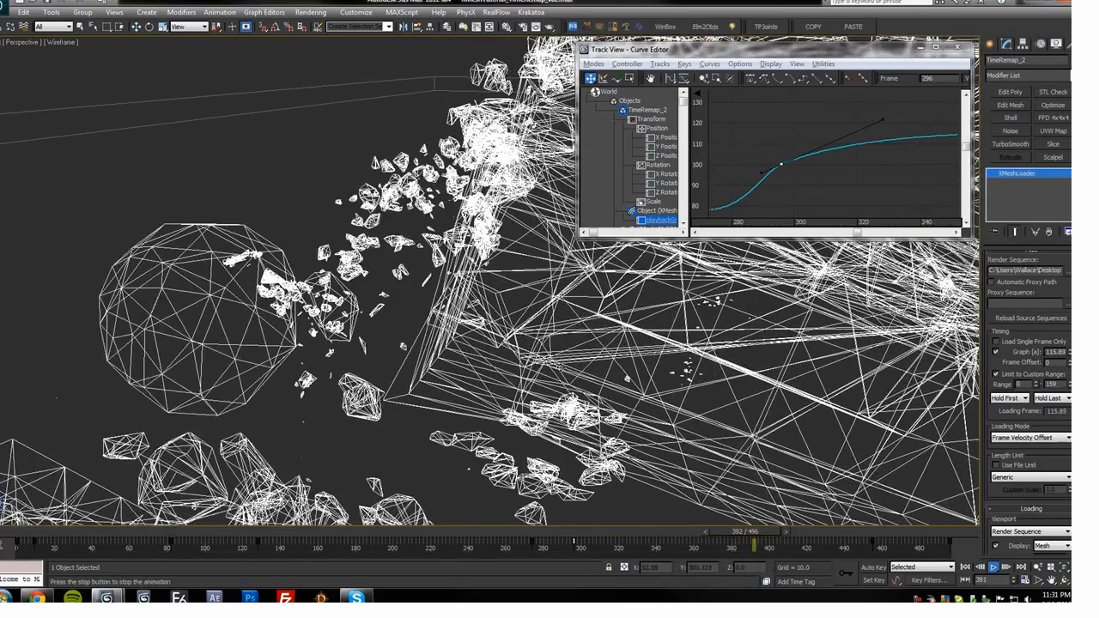
key(slash)
Smooth the frame 455 key by adjusting its incoming handle and lengthening its outgoing handle to ease out of slow motion
middle_drag(919, 117, 816, 181)
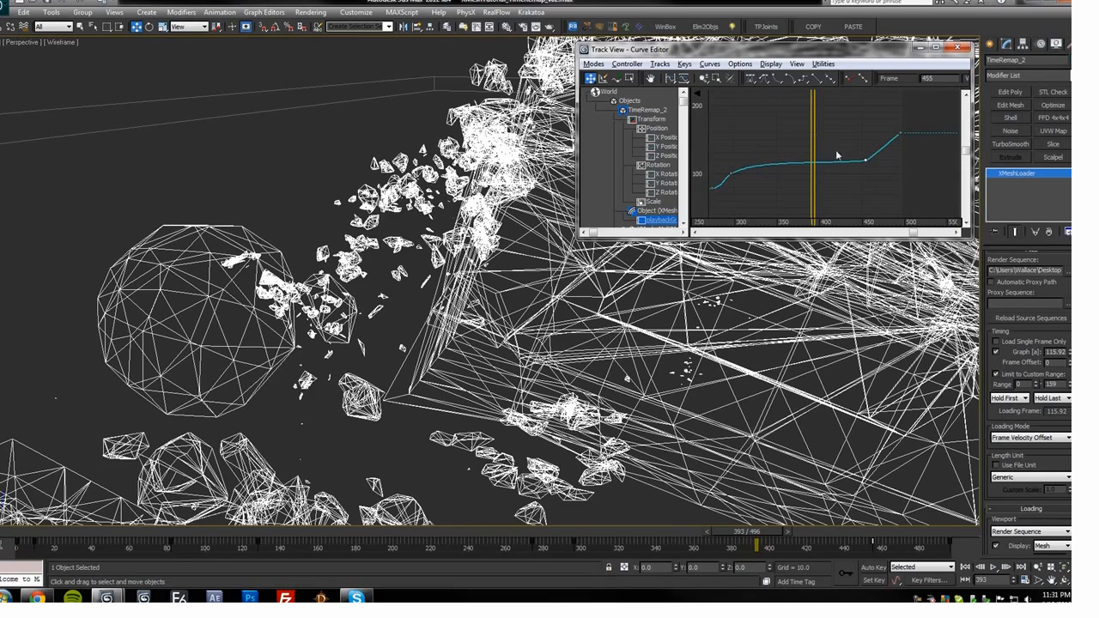
drag(827, 171, 852, 163)
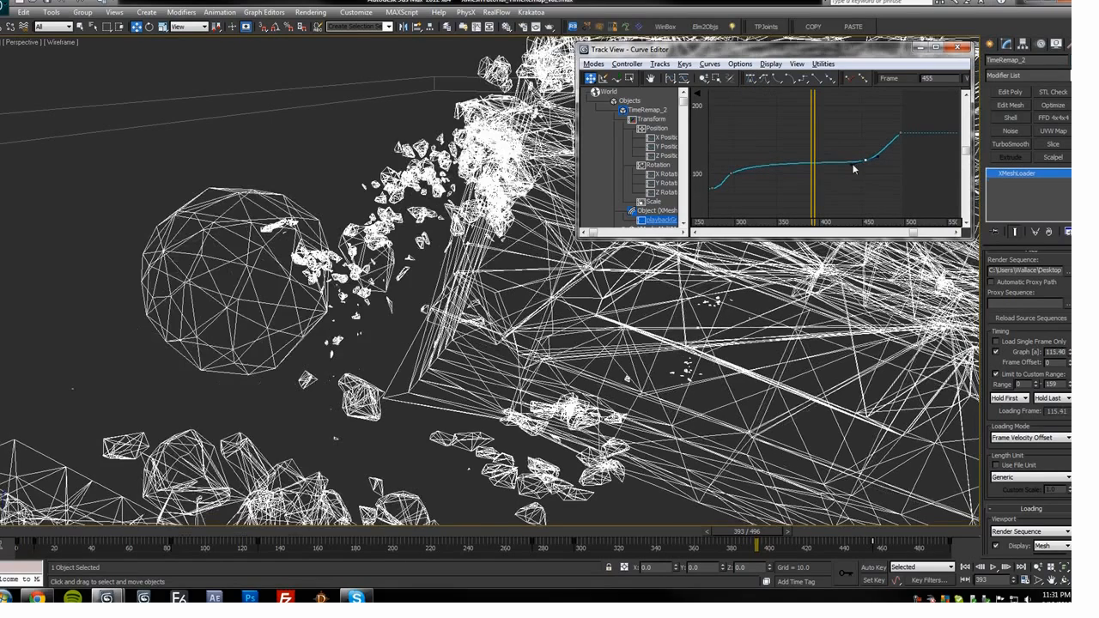
middle_drag(878, 163, 869, 171)
scroll(460, 307, down, 5)
scroll(459, 307, up, 5)
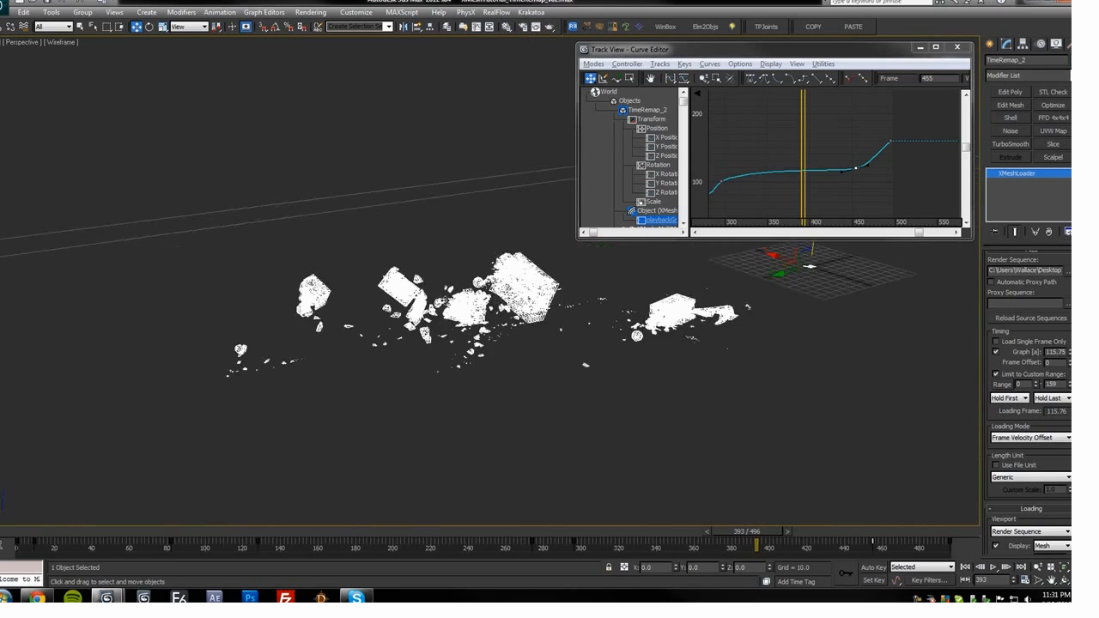
ctrl+alt+middle_drag(805, 189, 843, 129)
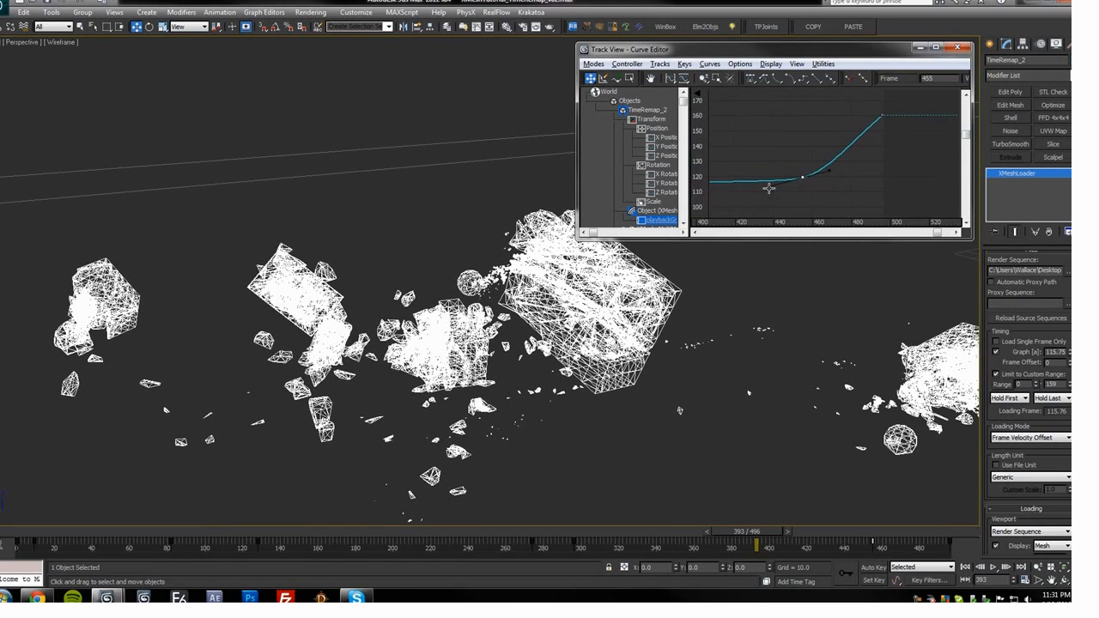
mouse_move(828, 171)
mouse_down()
mouse_move(857, 173)
mouse_move(848, 168)
mouse_up()
Close the Curve Editor and play the whole remapped animation in shaded display, stopping at frame 119
key(/)
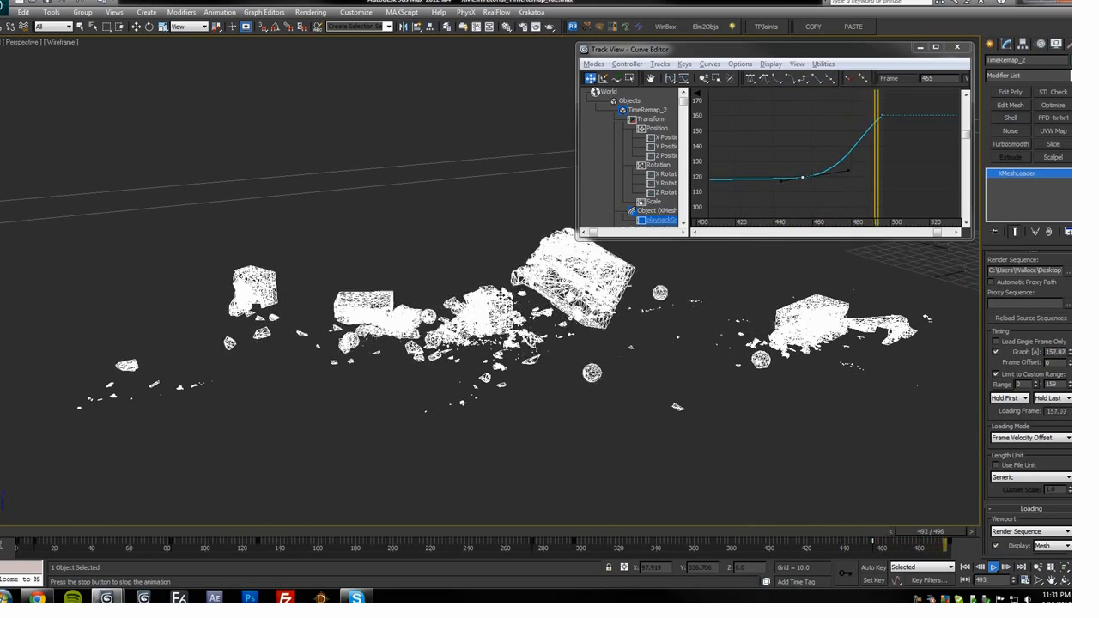
middle_drag(675, 352, 557, 352)
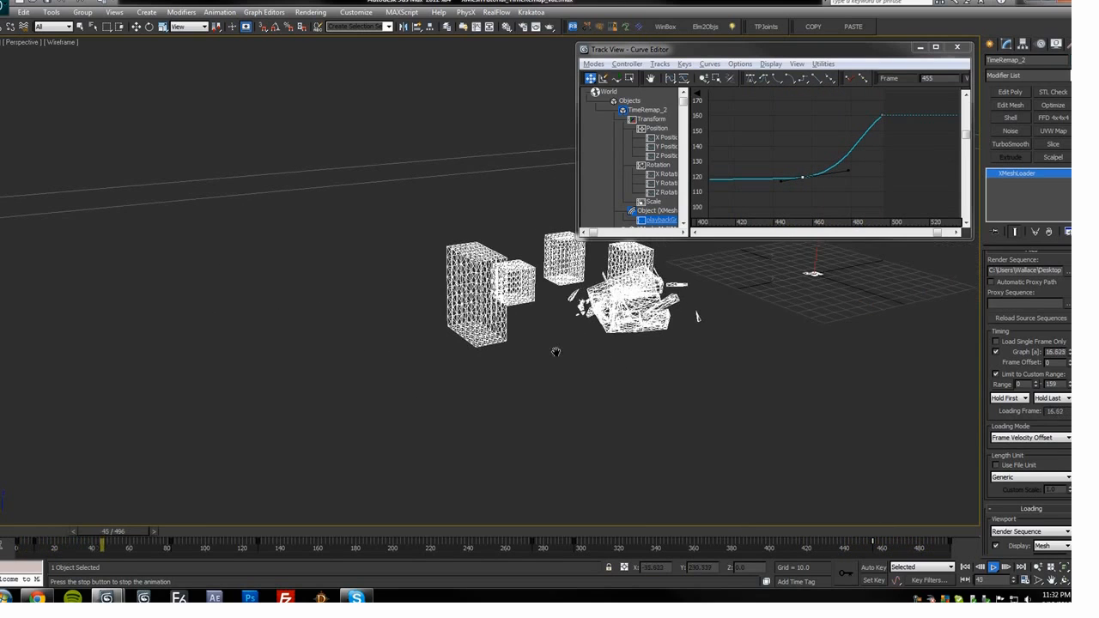
key(F3)
click(956, 47)
scroll(631, 283, up, 3)
middle_drag(631, 284, 674, 241)
key(slash)
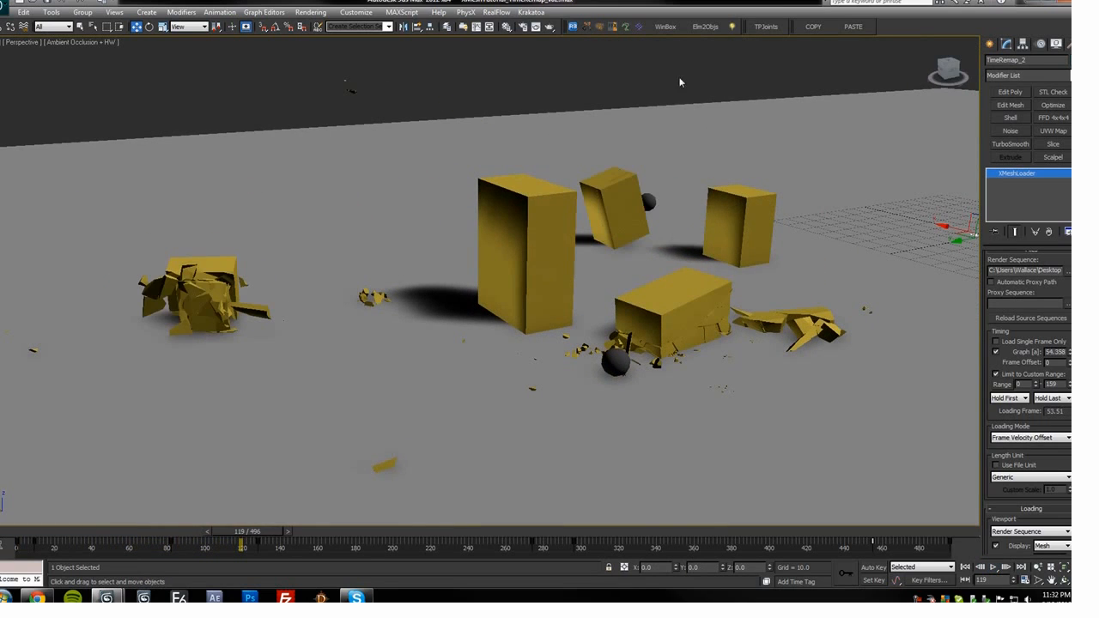
Reopen the Curve Editor, return to frame 0 and play the remapped animation, switching to wireframe display up to frame 380
key(c)
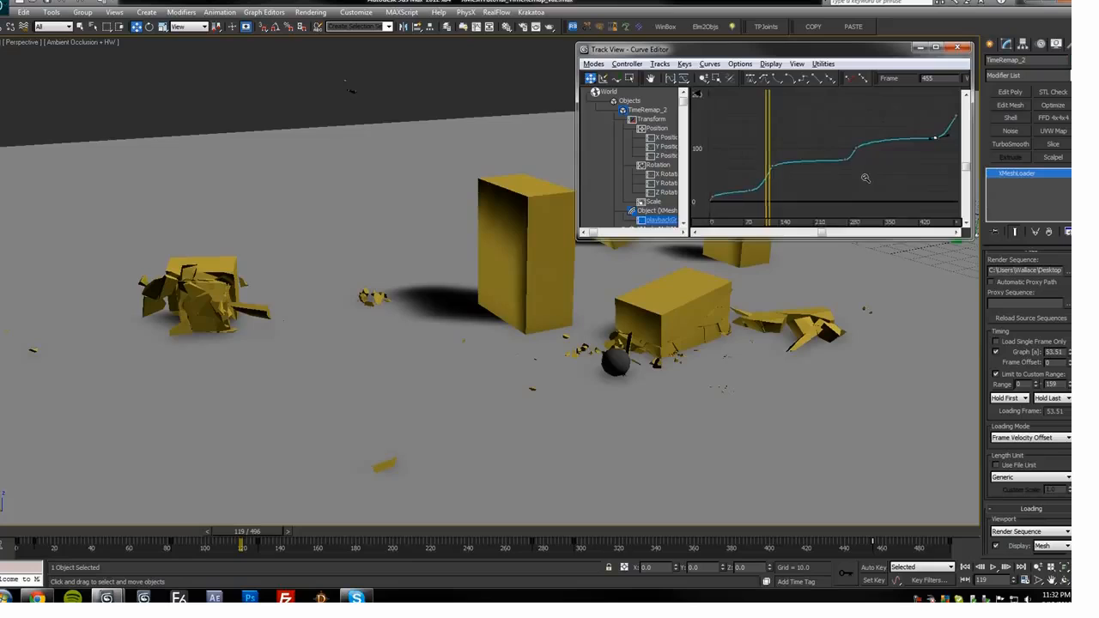
middle_drag(463, 313, 417, 329)
middle_drag(628, 152, 601, 155)
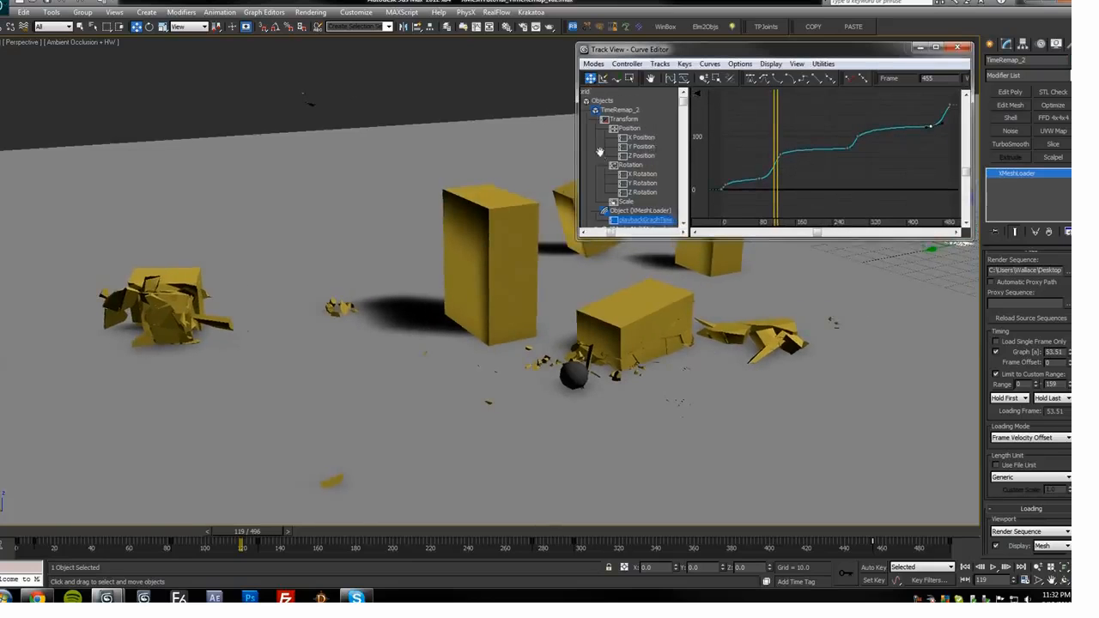
drag(775, 142, 721, 151)
middle_drag(476, 267, 448, 302)
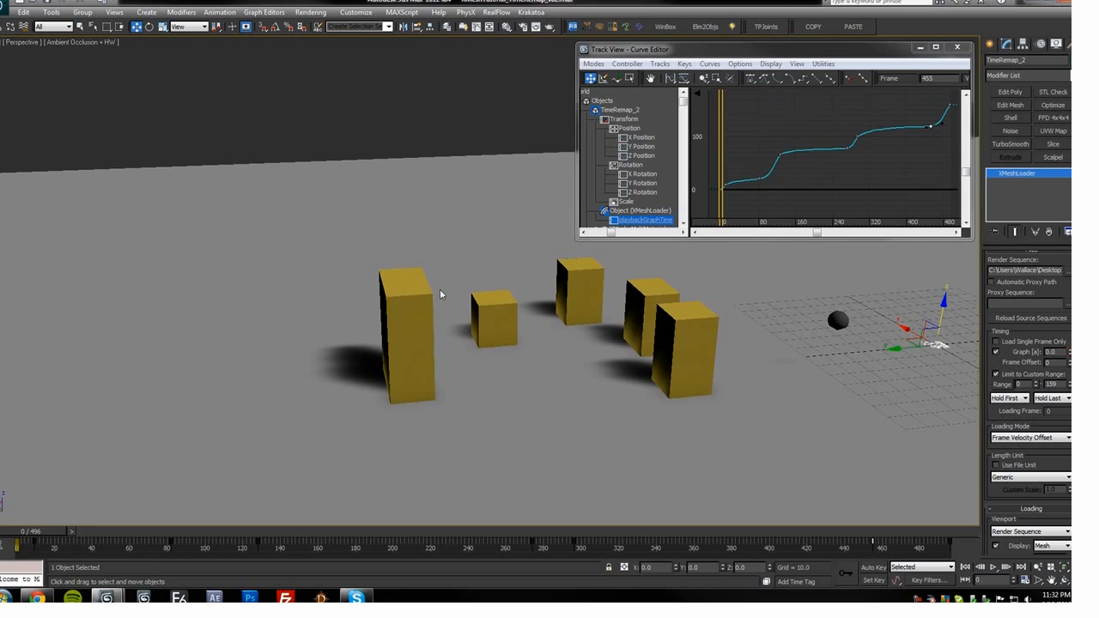
key(slash)
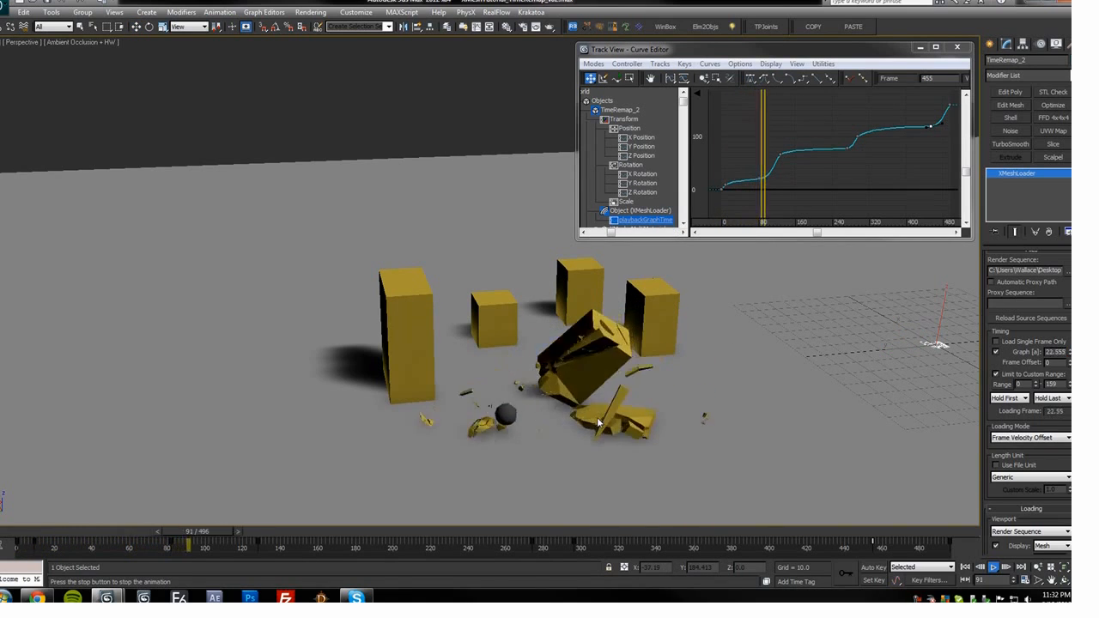
key(F3)
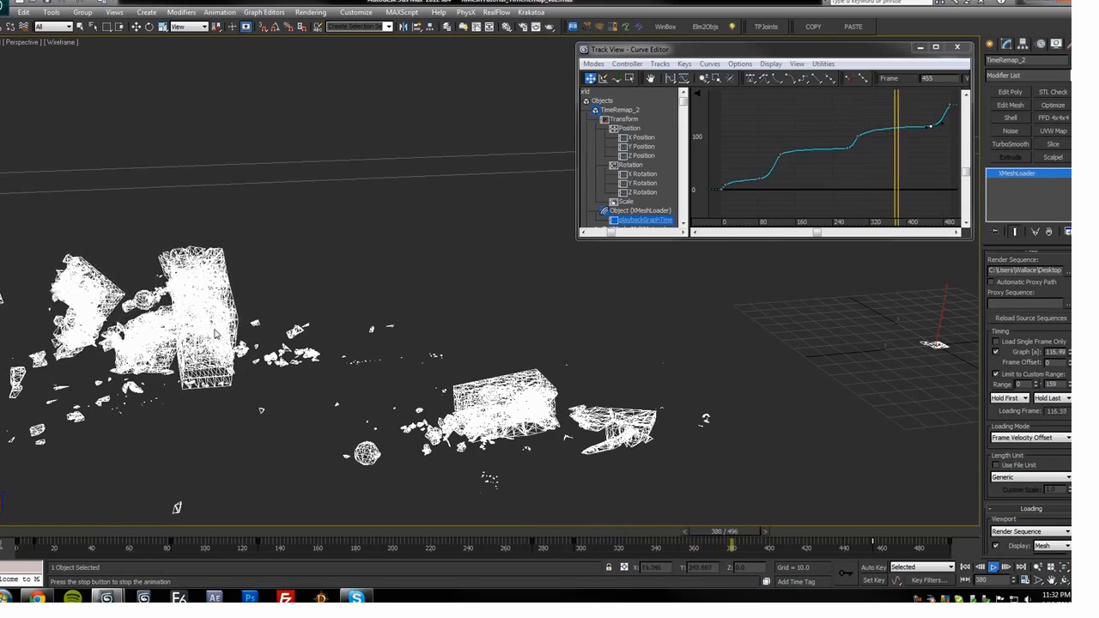
Scrub back to before the later impact and replay it around frames 297 to 314
drag(697, 537, 539, 534)
key(slash)
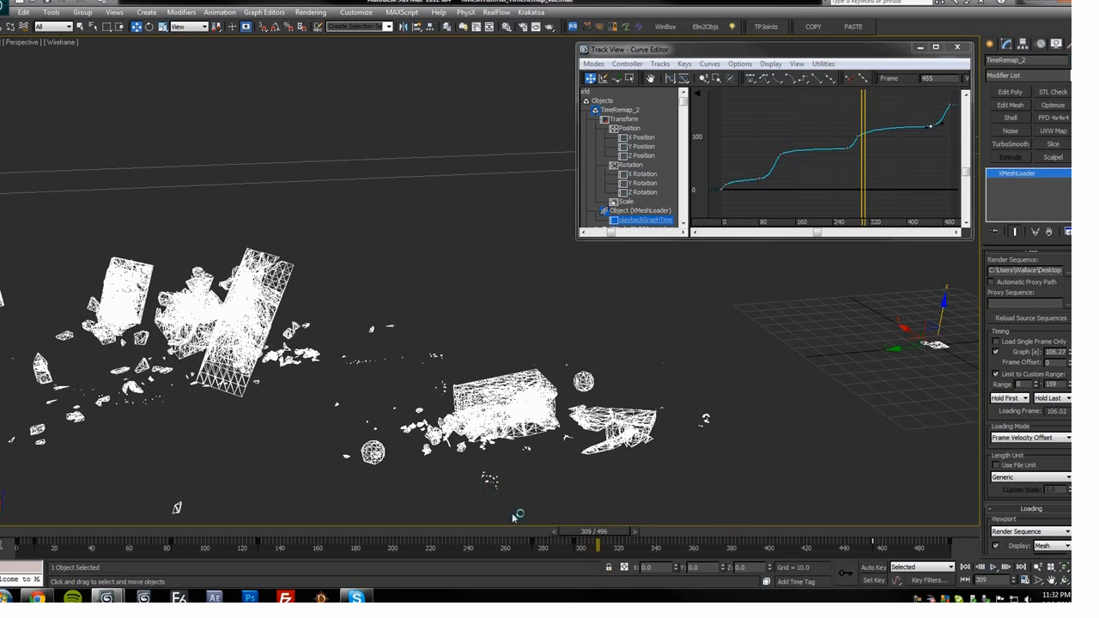
key(slash)
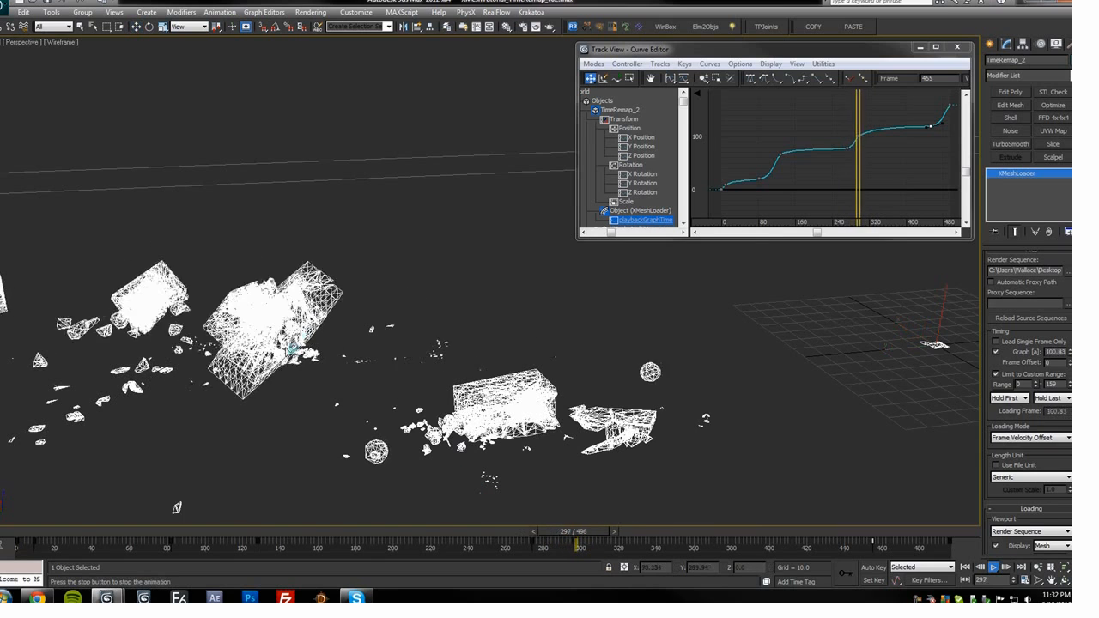
key(slash)
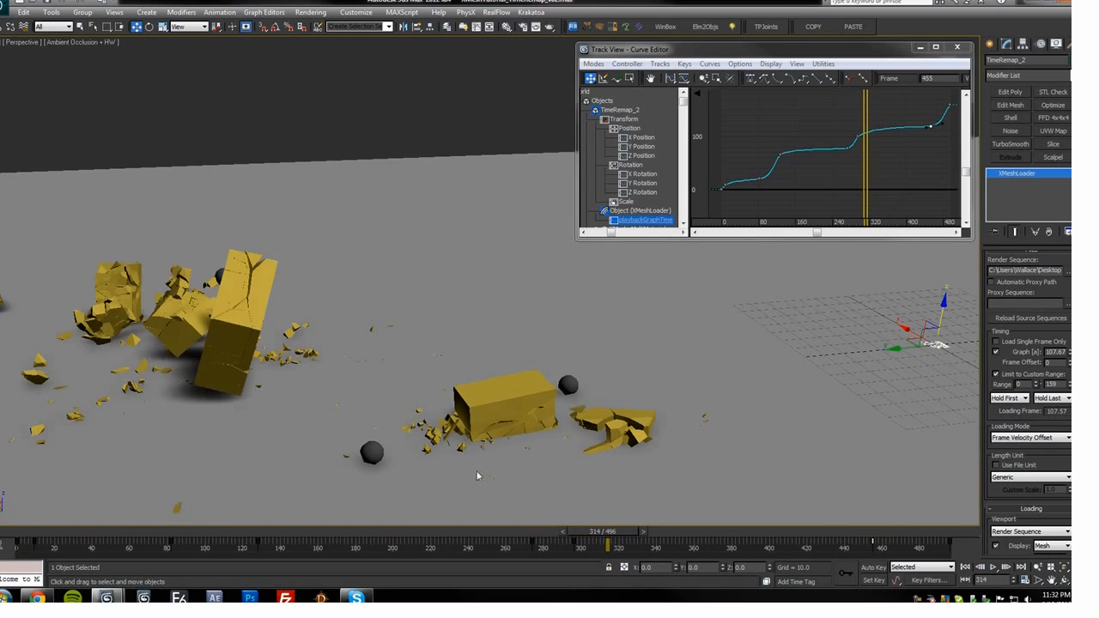
Replay from frame 281 in wireframe past frame 399, return to shaded display and scrub to frame 435
drag(604, 535, 572, 537)
key(slash)
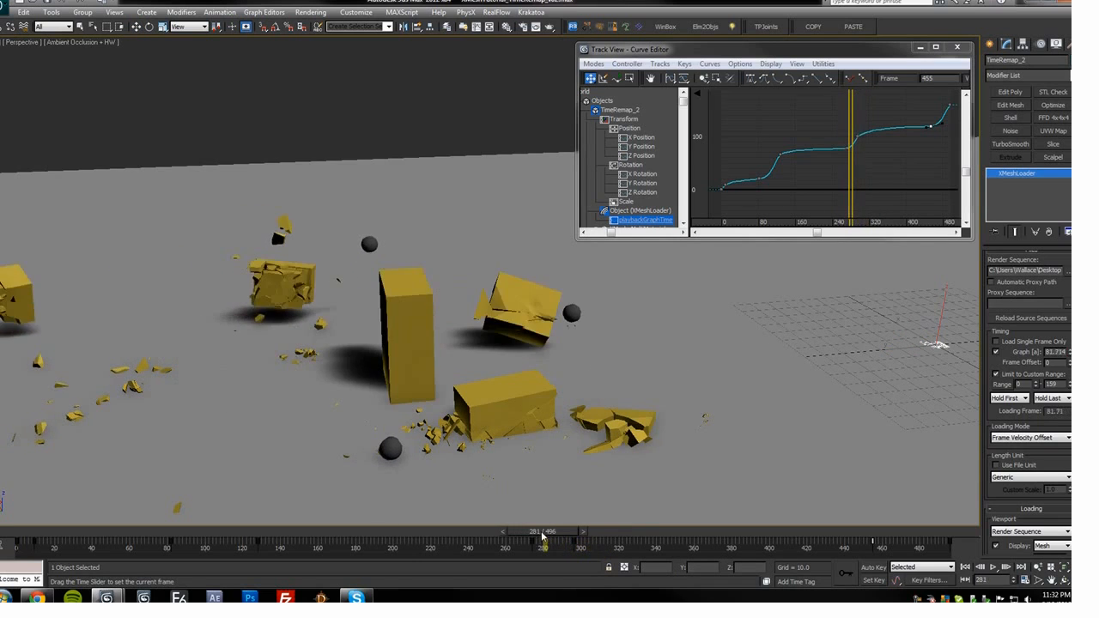
key(F3)
key(slash)
key(slash)
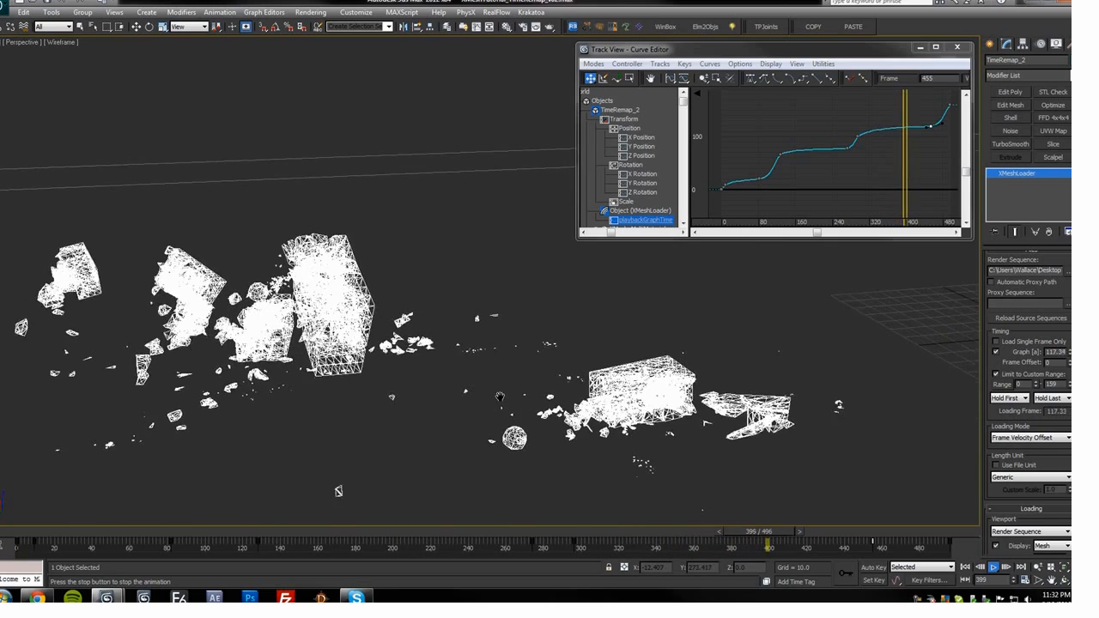
key(F3)
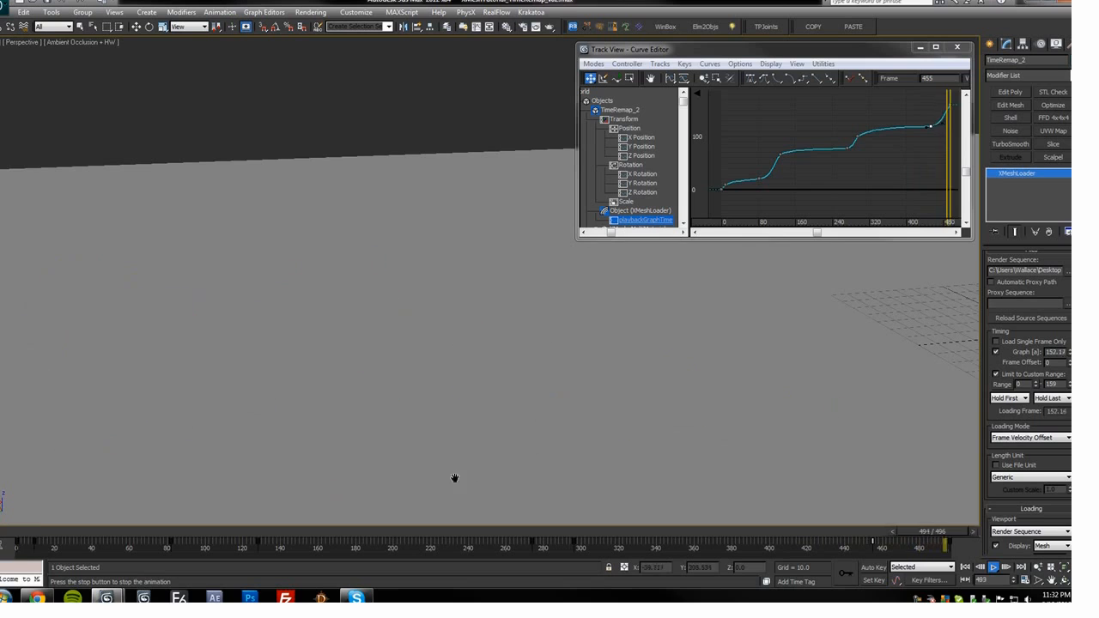
mouse_move(553, 531)
mouse_down()
mouse_move(913, 524)
mouse_move(837, 526)
mouse_up()
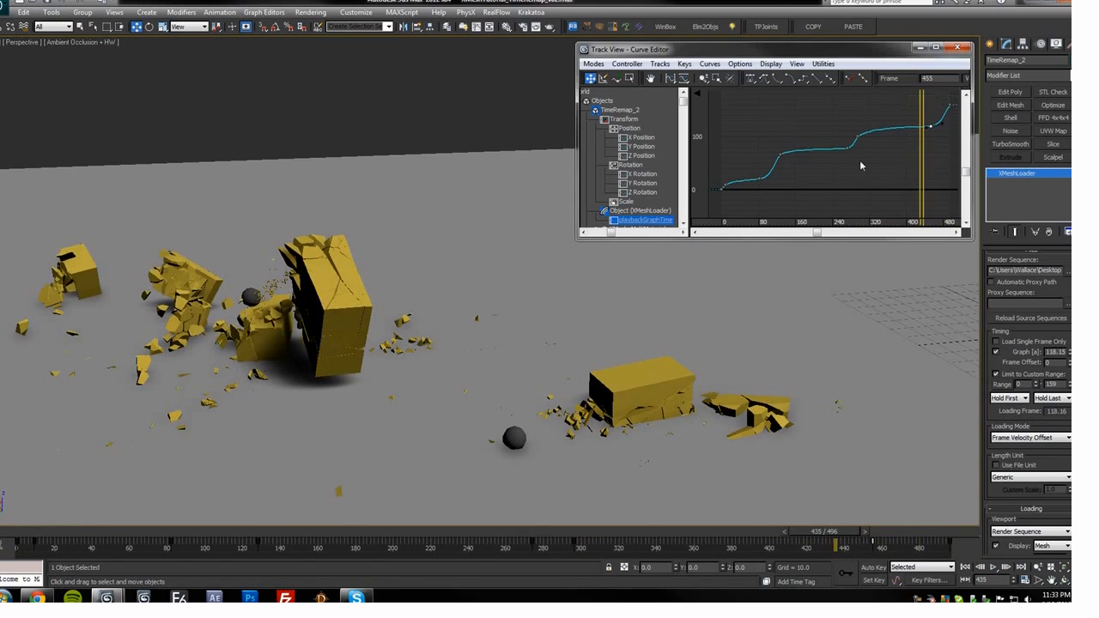
Scrub to frame 93, examine the first shattering block from several angles, and close the Curve Editor
drag(806, 179, 808, 178)
drag(927, 104, 763, 132)
alt+middle_drag(631, 299, 413, 384)
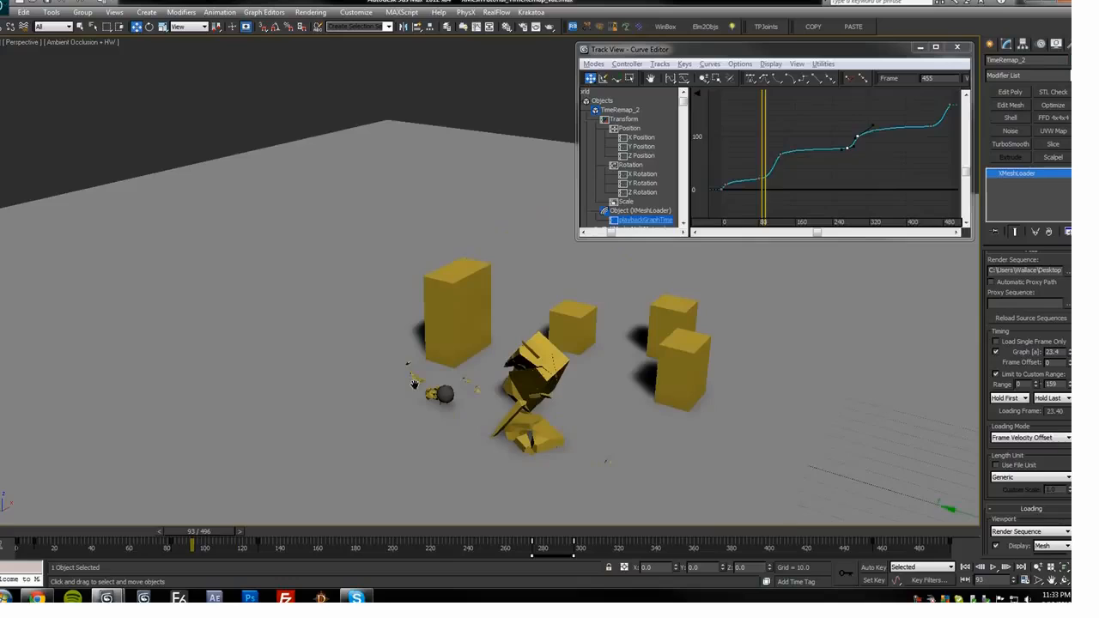
scroll(785, 137, down, 1)
mouse_move(784, 134)
middle_down()
mouse_move(783, 146)
mouse_move(778, 132)
middle_up()
alt+middle_drag(732, 306, 624, 359)
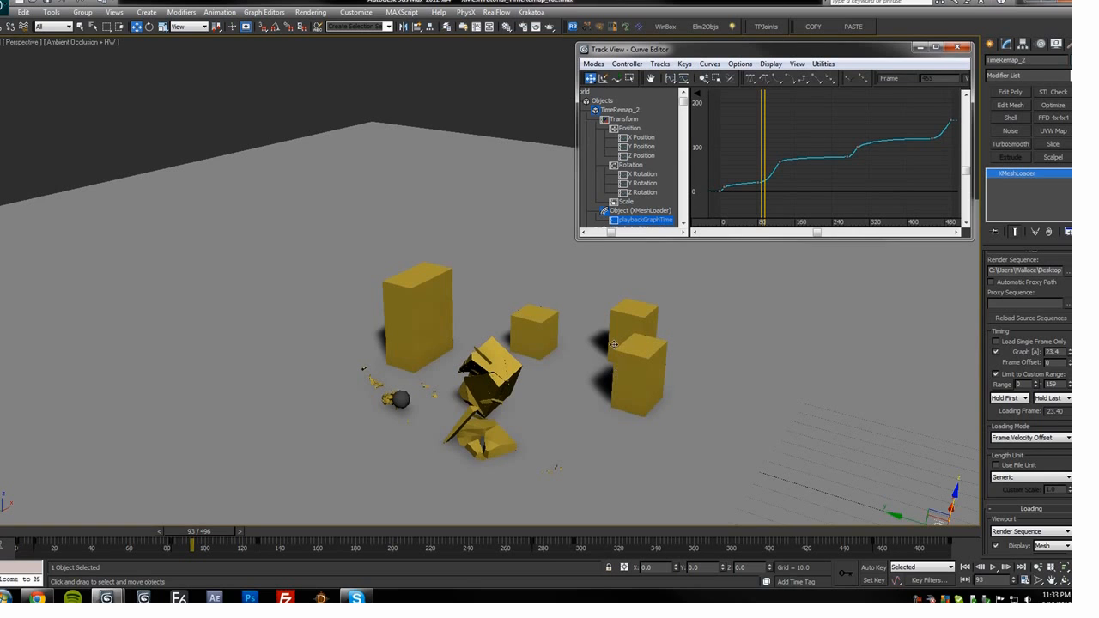
scroll(590, 298, up, 4)
alt+middle_drag(574, 273, 678, 227)
scroll(574, 274, down, 3)
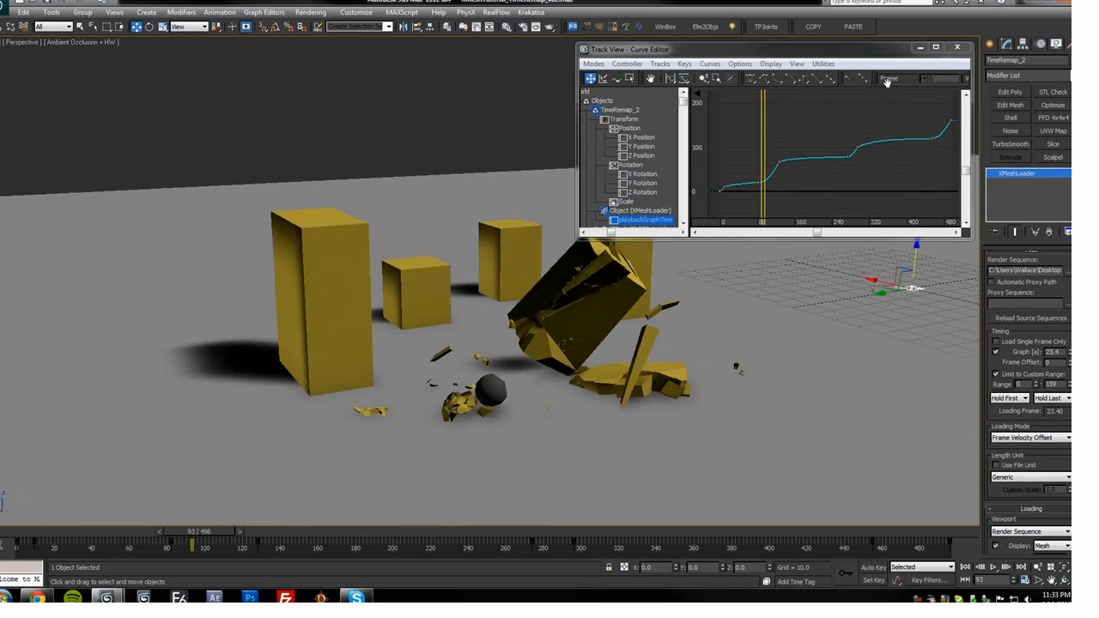
click(958, 50)
alt+middle_drag(756, 243, 762, 244)
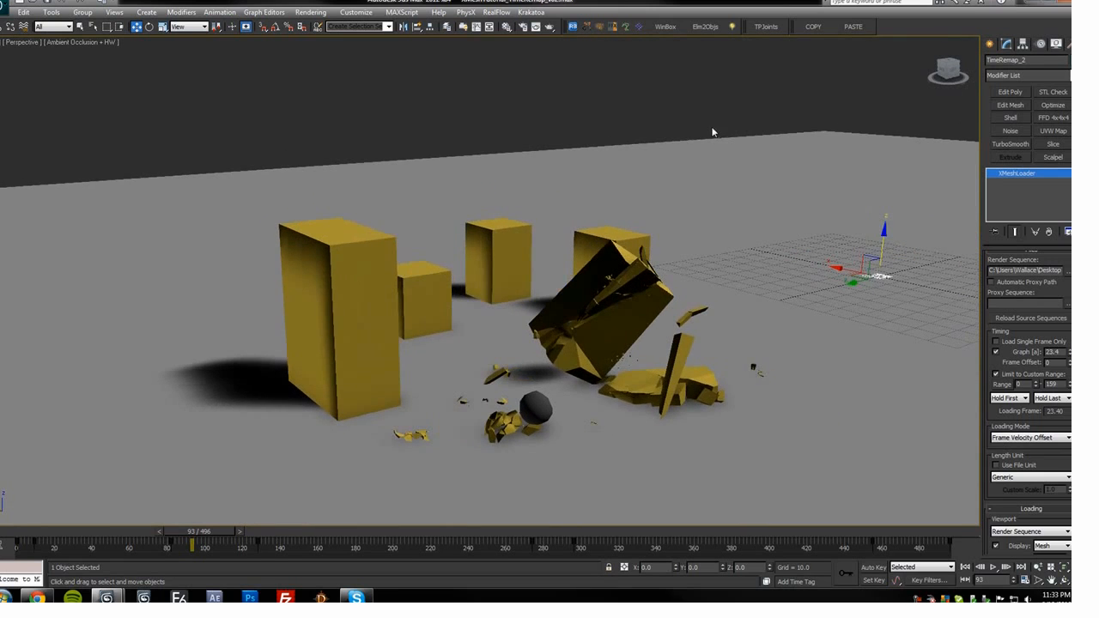
Switch to the plain selection tool, then briefly reopen the Curve Editor to review the playback curve and close it
key(q)
middle_drag(684, 258, 679, 225)
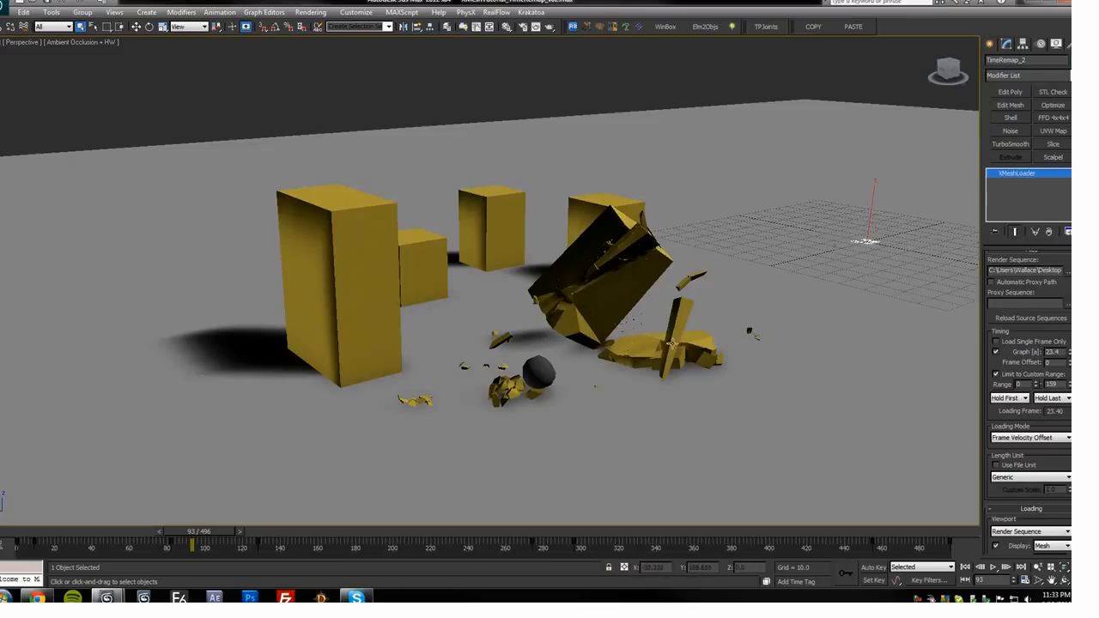
key(c)
ctrl+alt+middle_drag(849, 169, 854, 155)
click(773, 169)
click(962, 47)
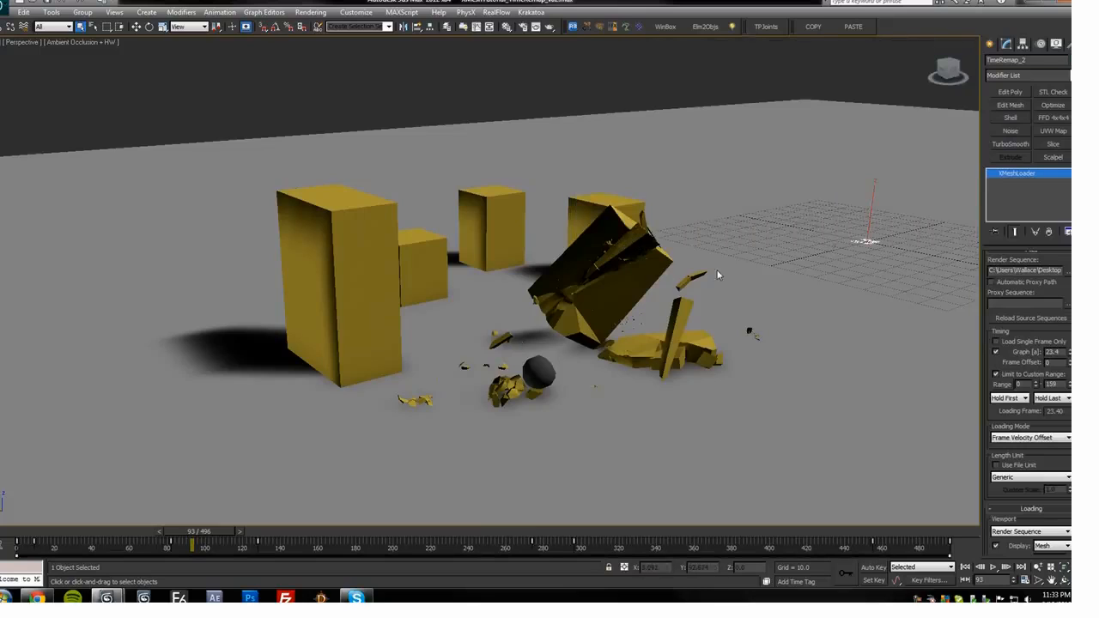
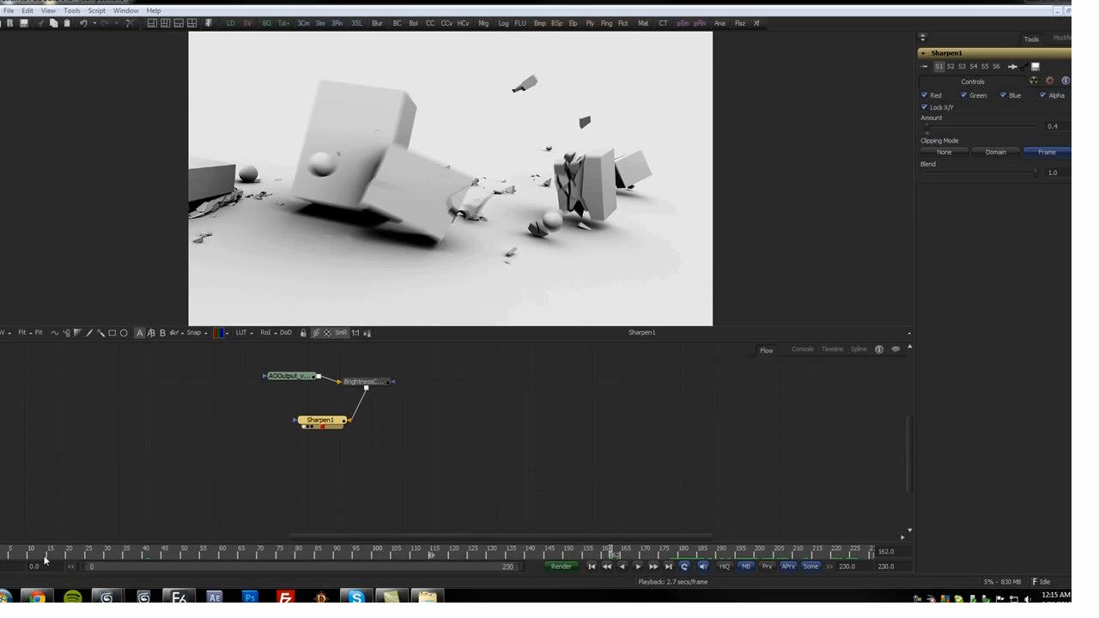
In the Fusion composition, rewind the rendered ambient occlusion sequence to frame 0 and enlarge the viewer above the flow area
drag(19, 554, 2, 568)
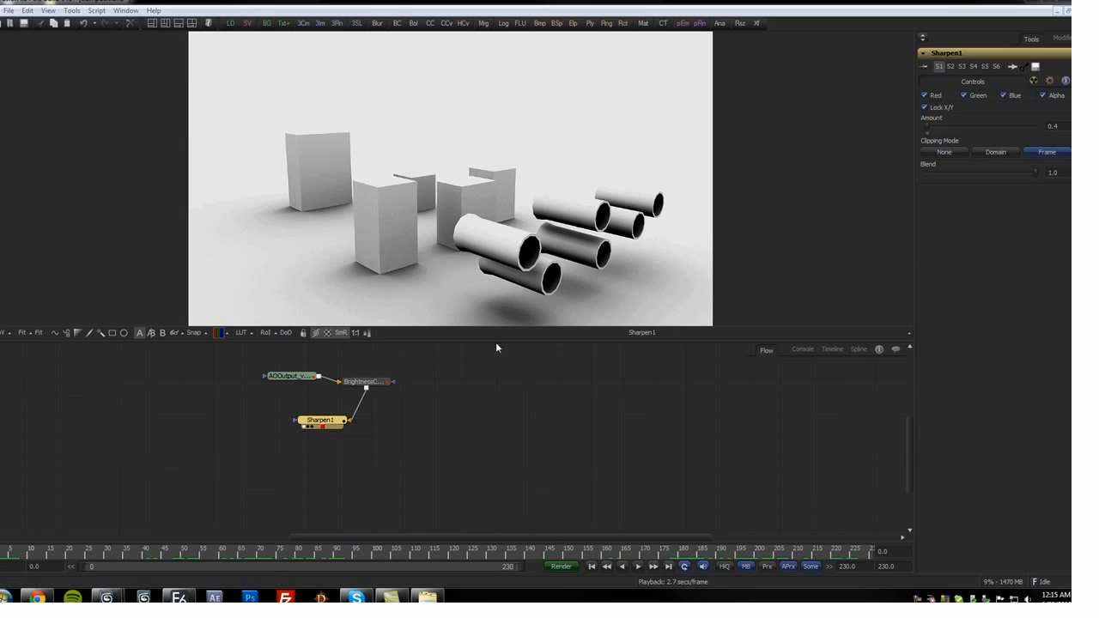
middle_drag(470, 389, 464, 423)
drag(480, 341, 480, 377)
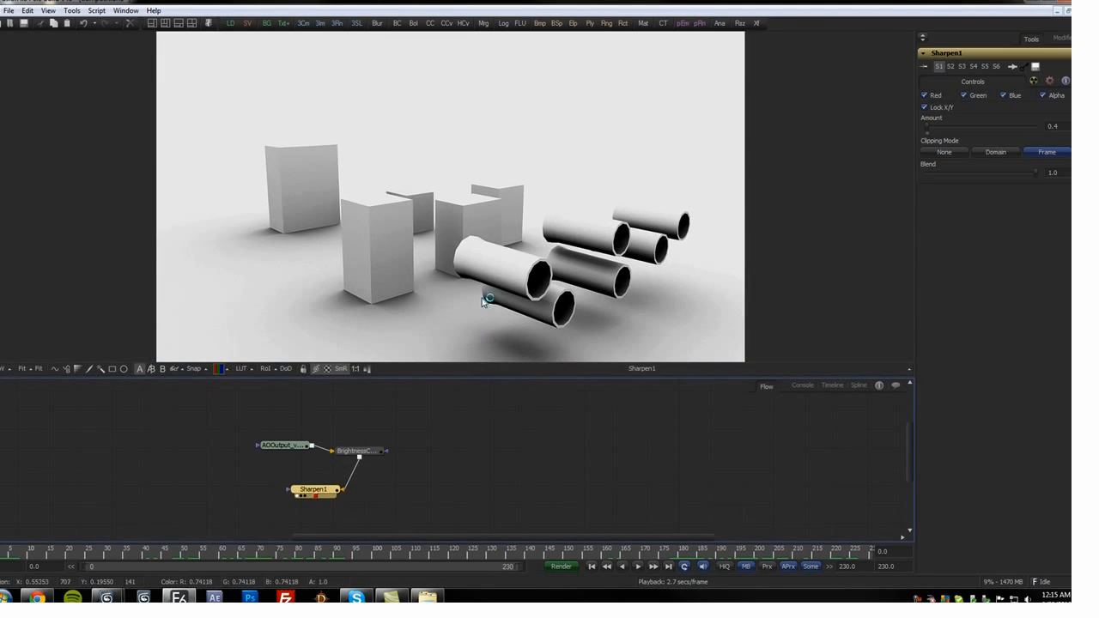
drag(449, 377, 452, 464)
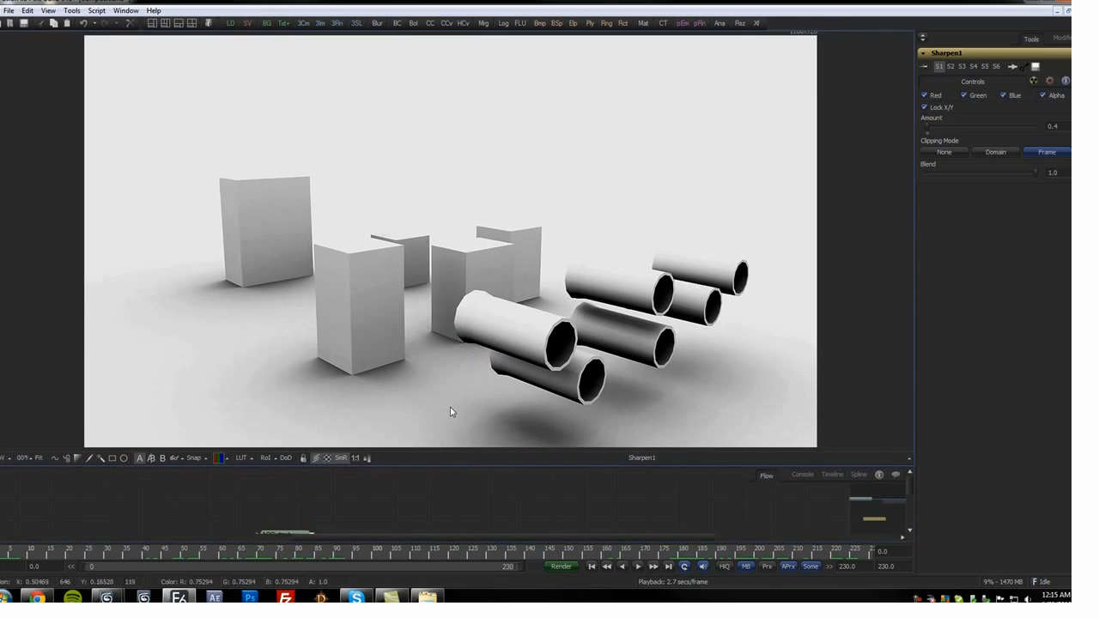